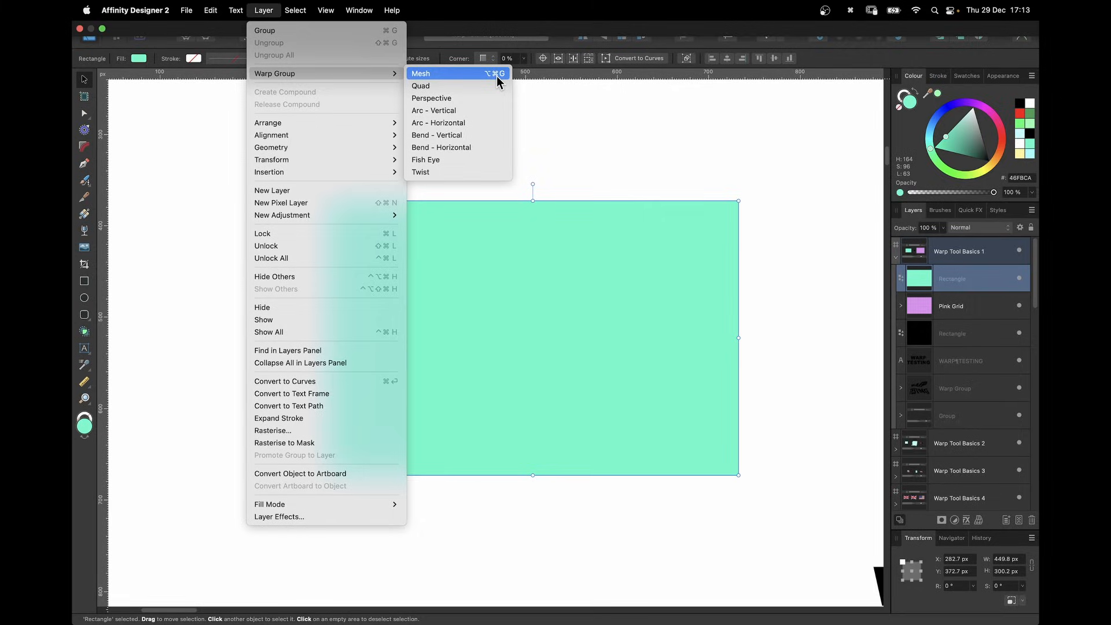
Toggle between the Node tool and the Move tool for the green rectangle, ending on the Move tool
left_click(688, 526)
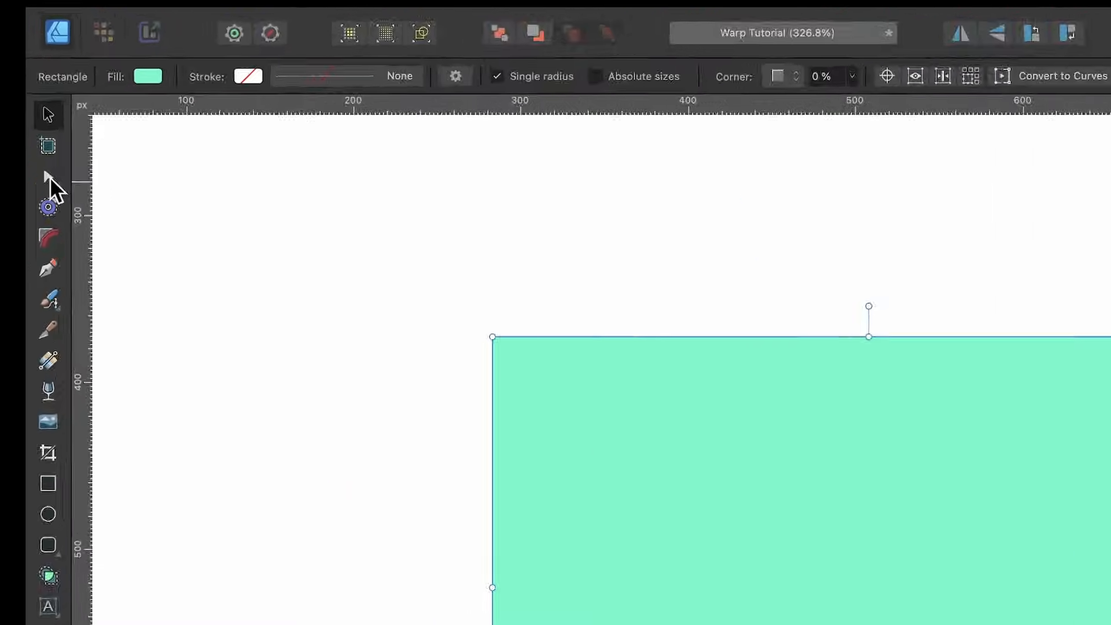
left_click(48, 176)
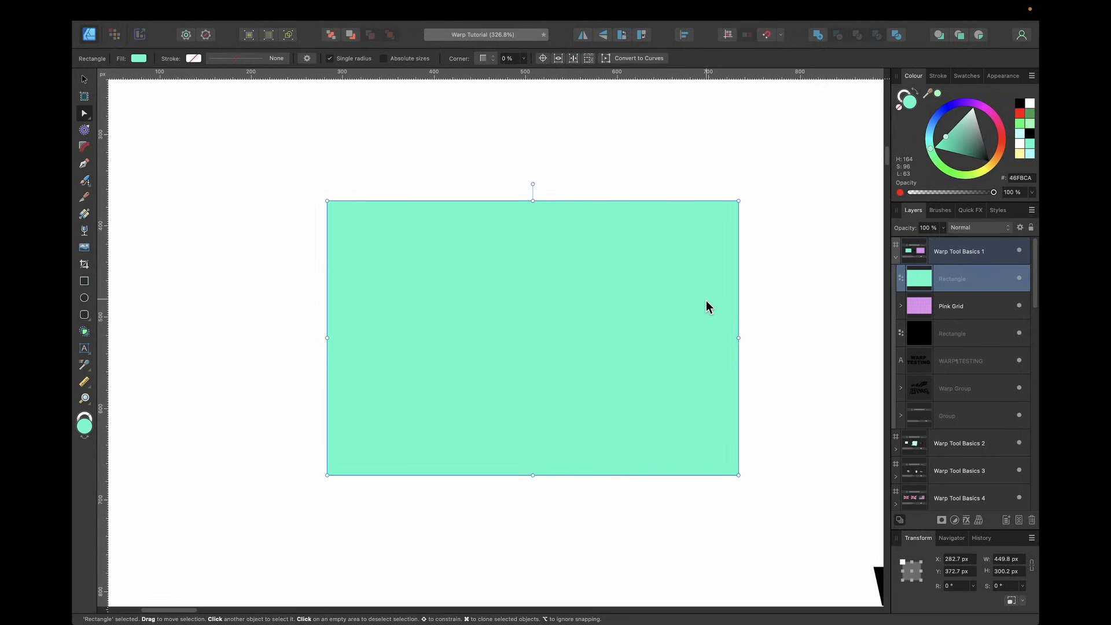
key("v")
key("a")
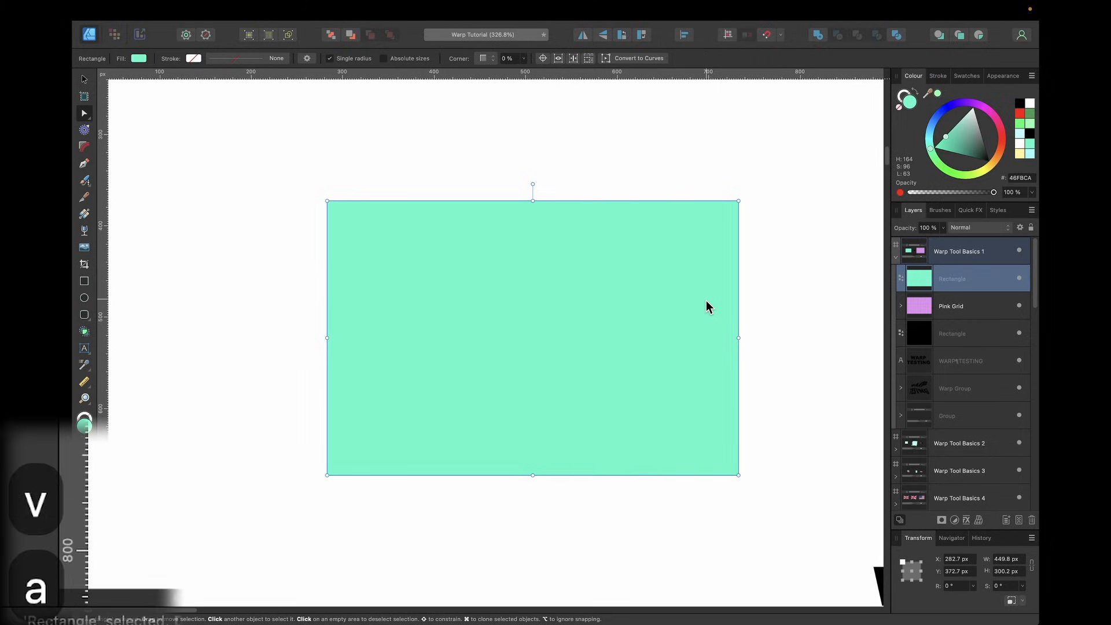
key("v")
key("a")
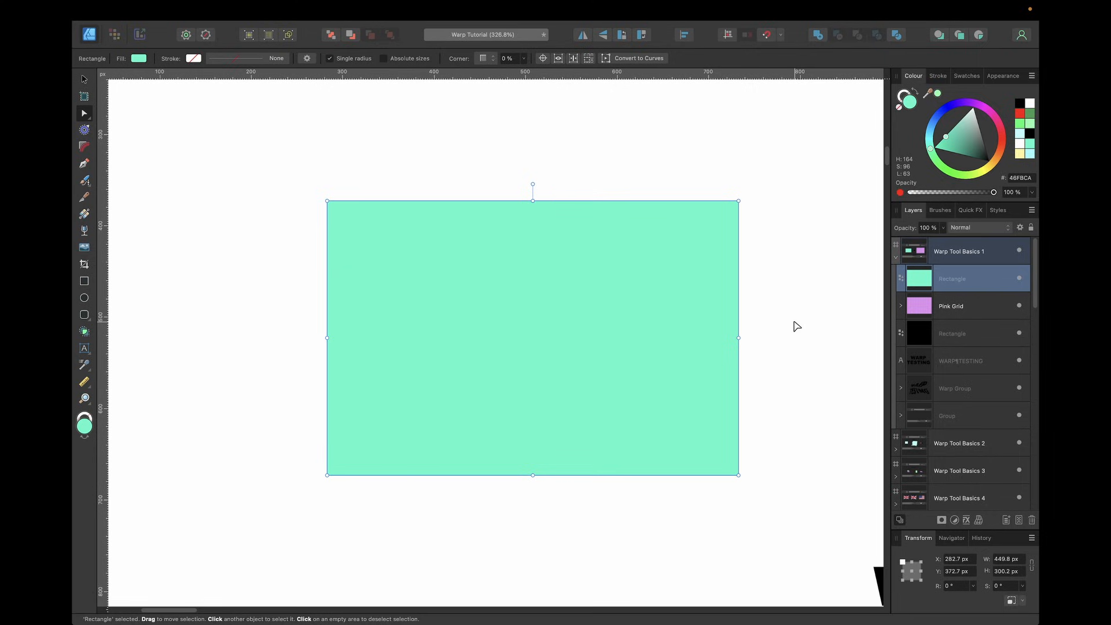
key("v")
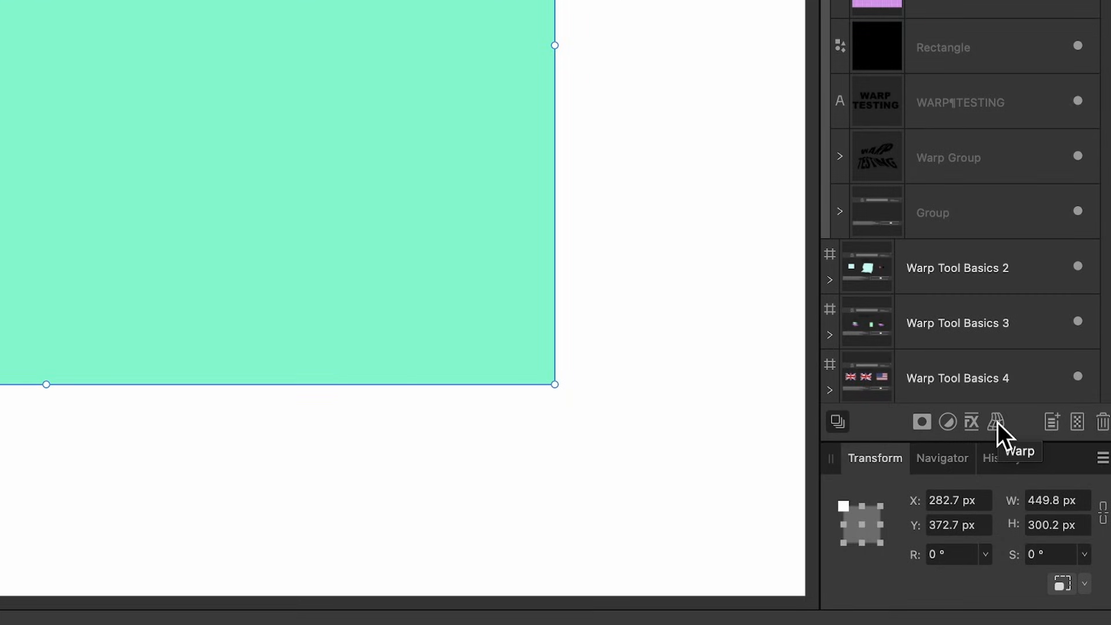
Apply a Mesh warp to the green rectangle, expand the resulting warp group to check its contents, and reselect the group
left_click(996, 422)
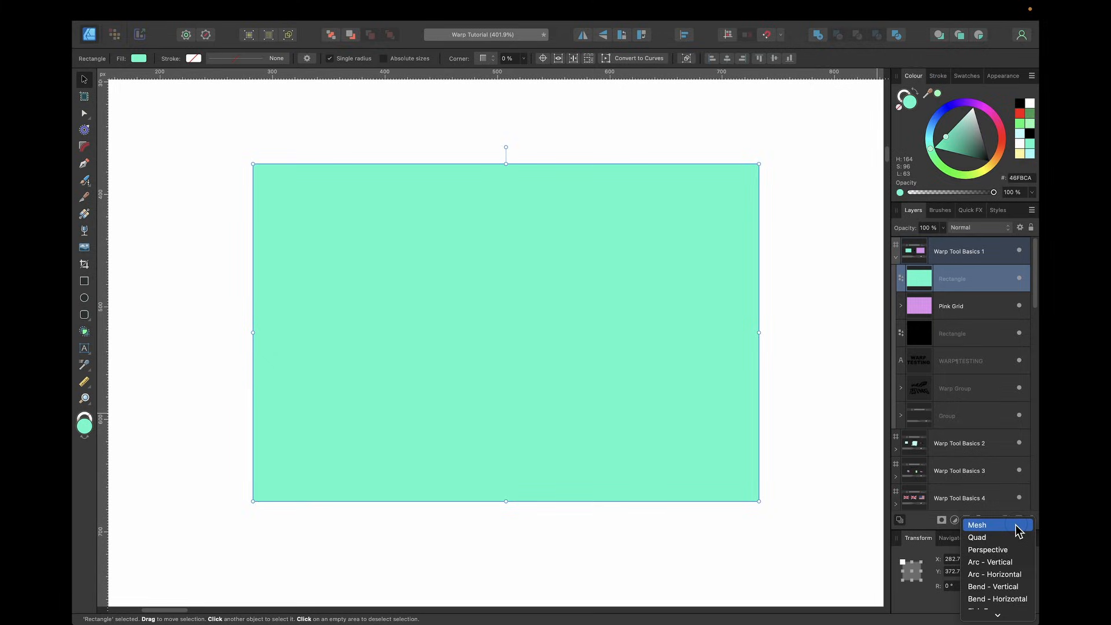
left_click(1017, 528)
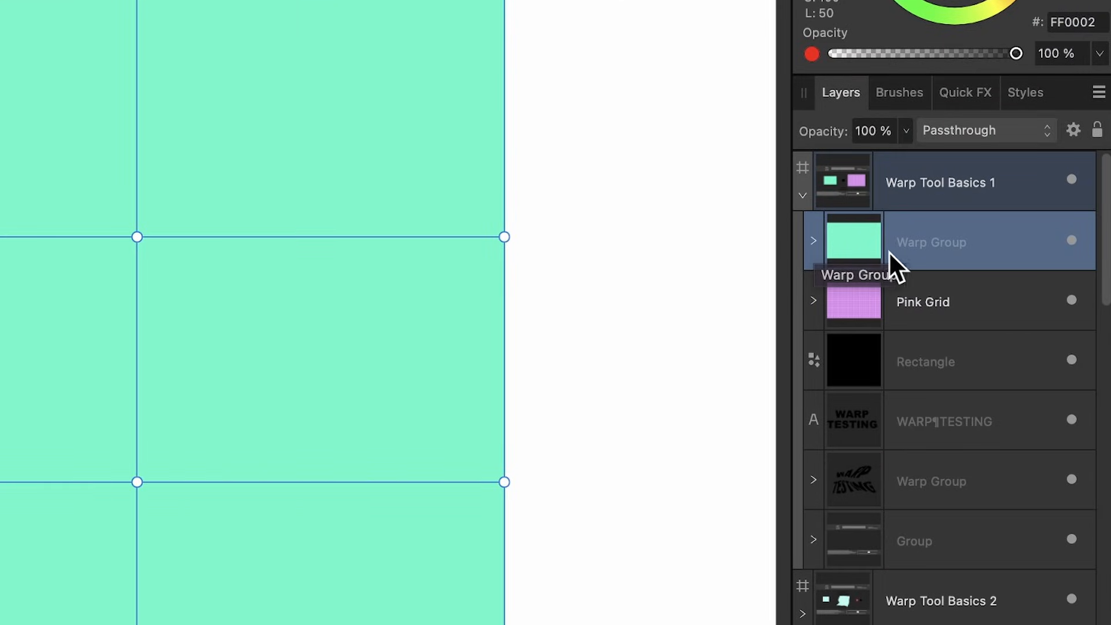
left_click(812, 241)
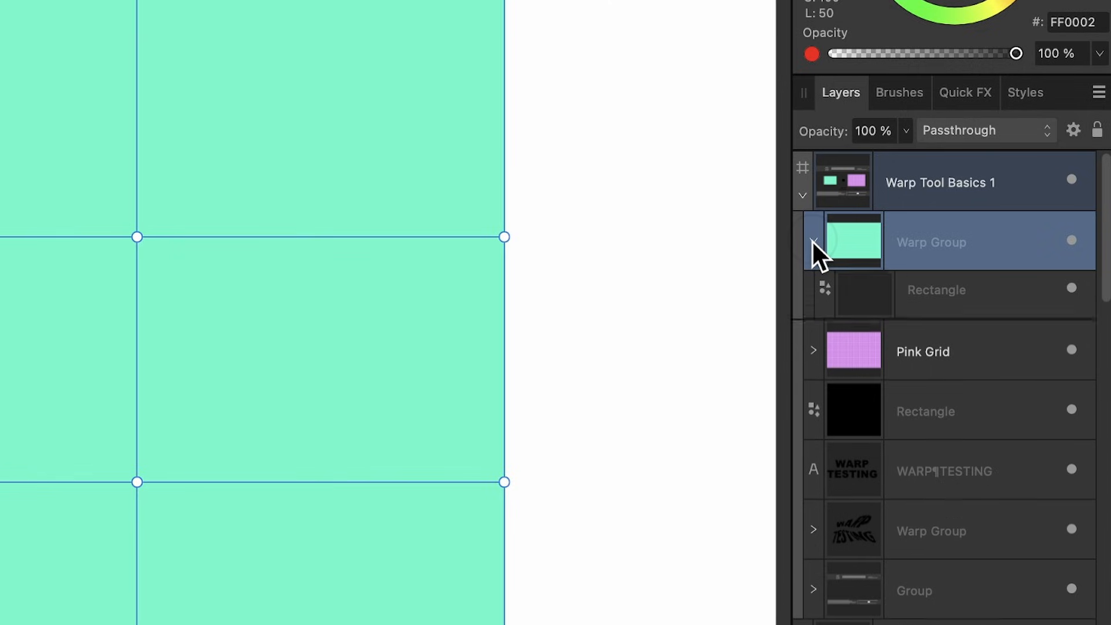
left_click(947, 301)
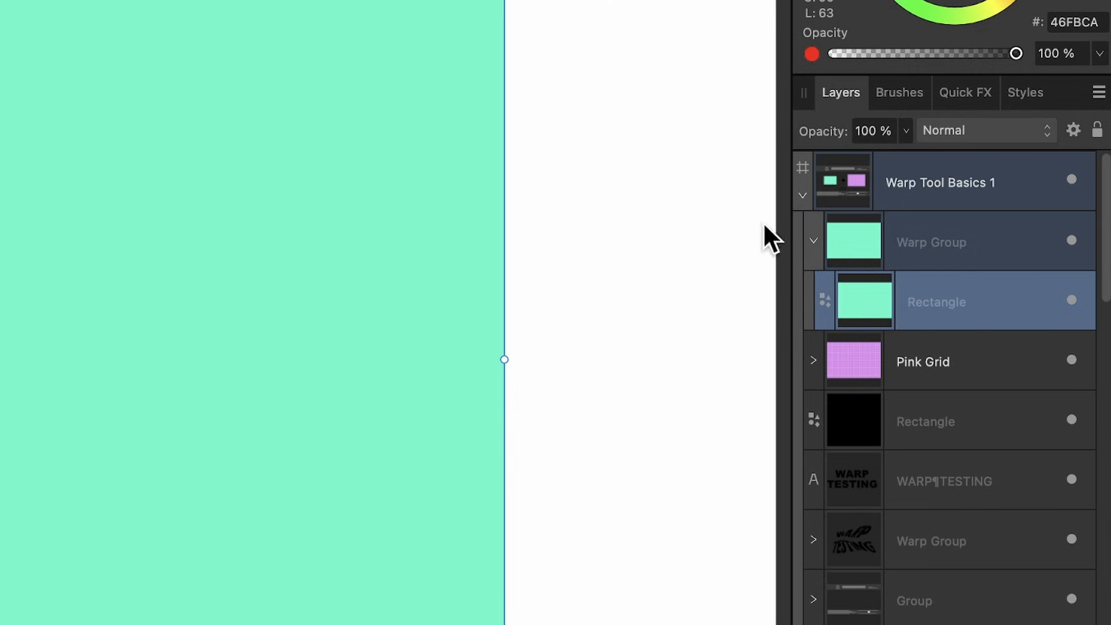
left_click(931, 245)
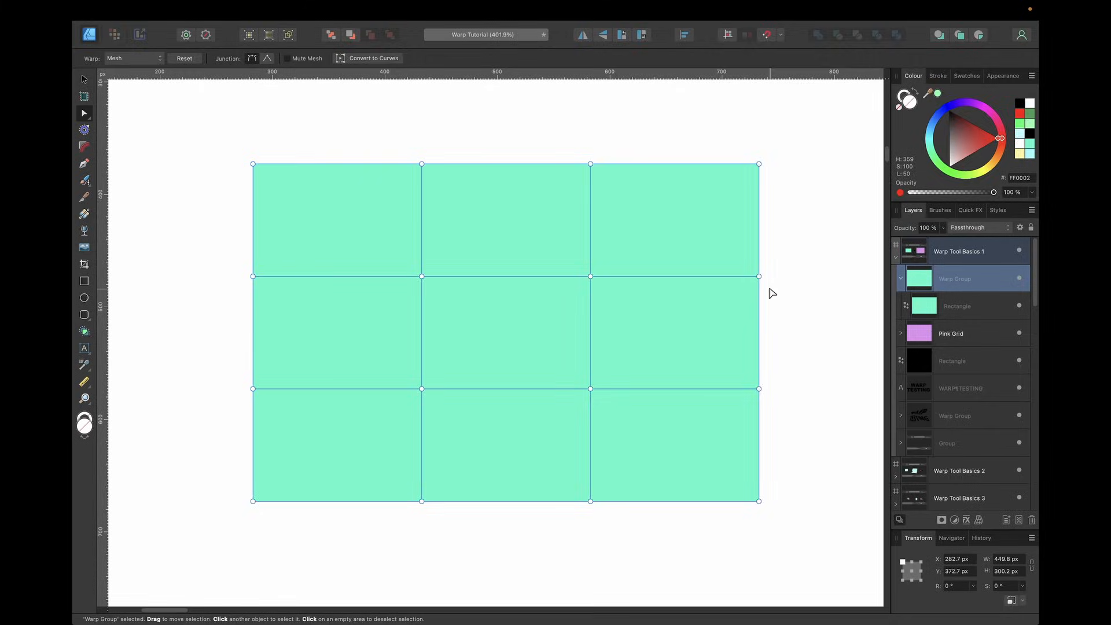
Compare the warp group under the Move and Node tools and look through the available warp types
key("v")
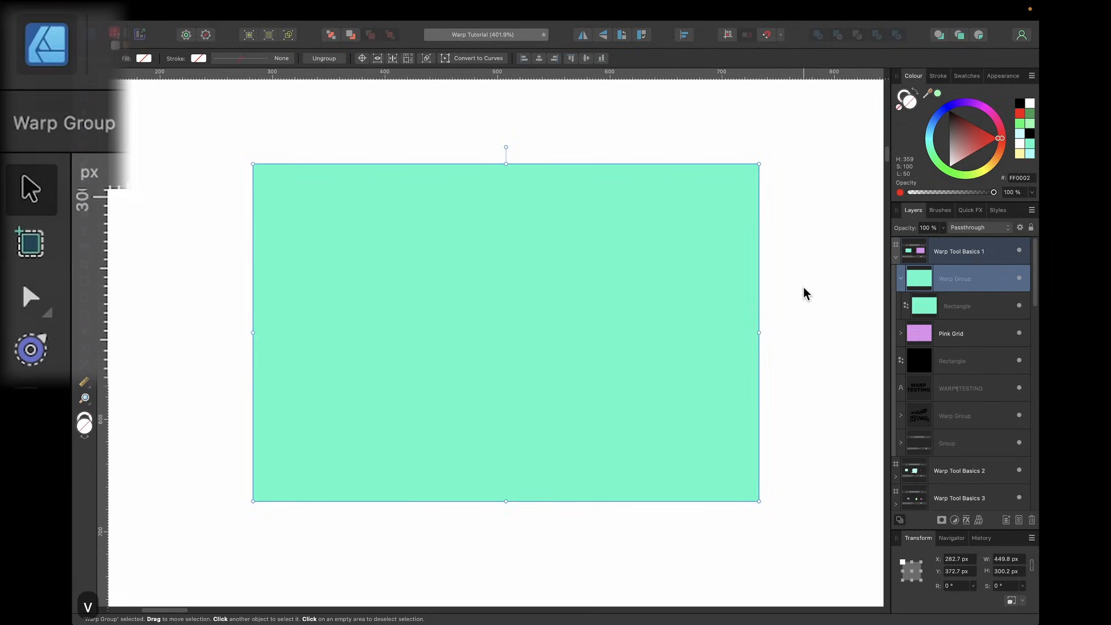
left_click(802, 291)
left_click(732, 223)
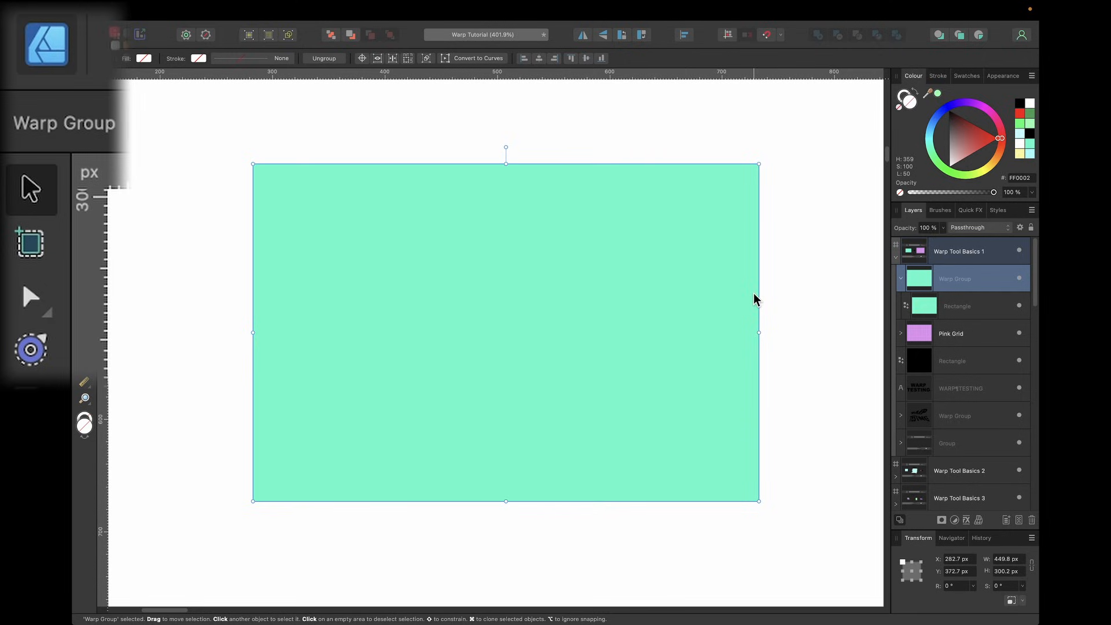
key("a")
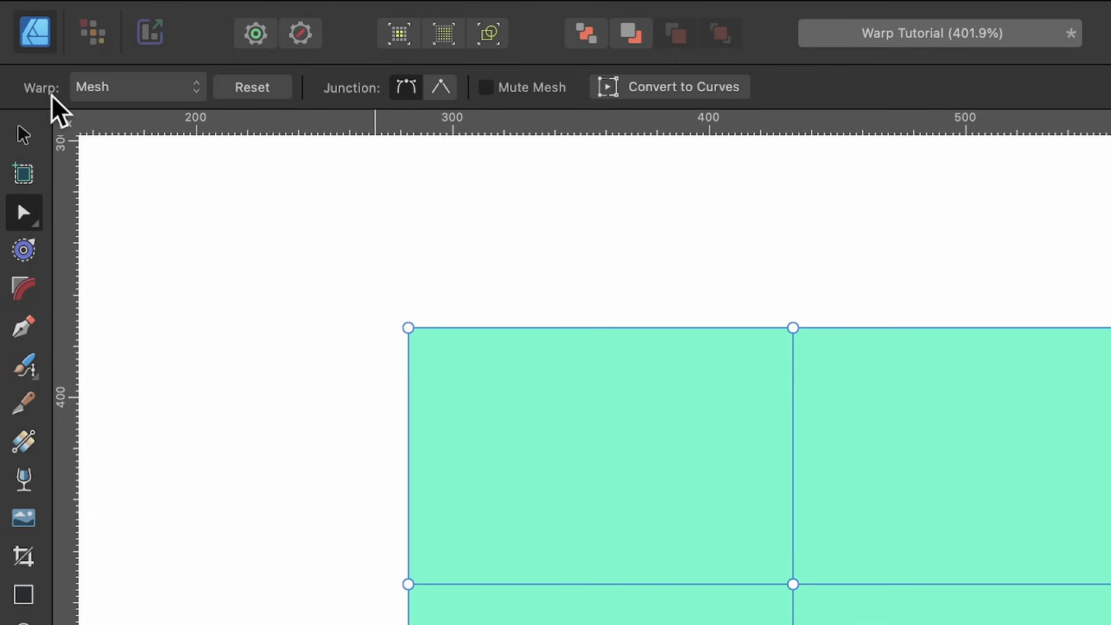
left_click(154, 88)
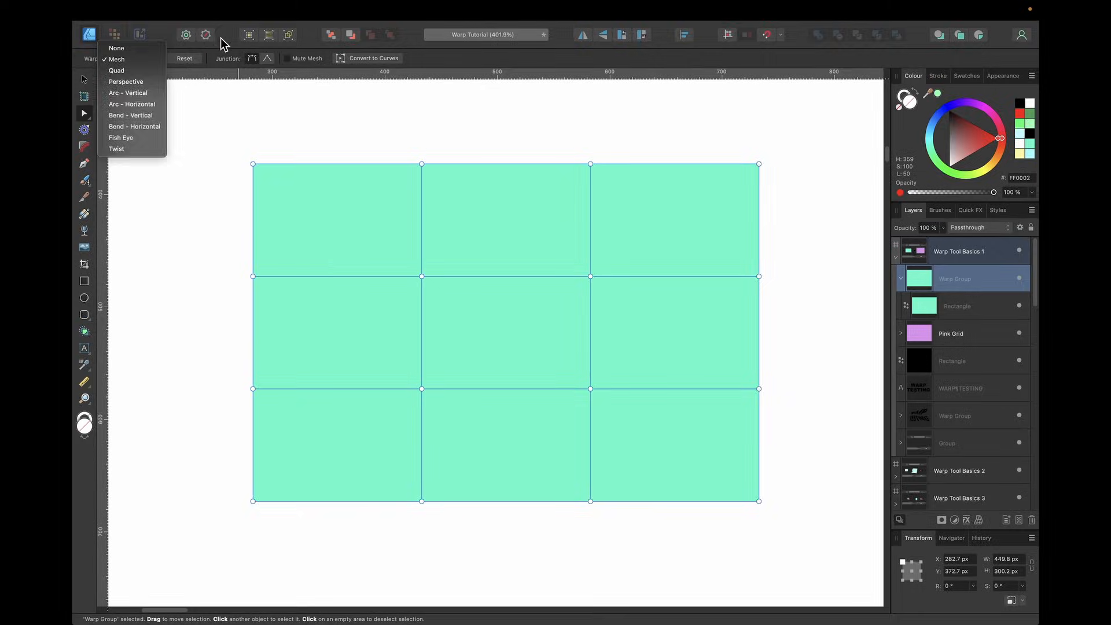
left_click(335, 39)
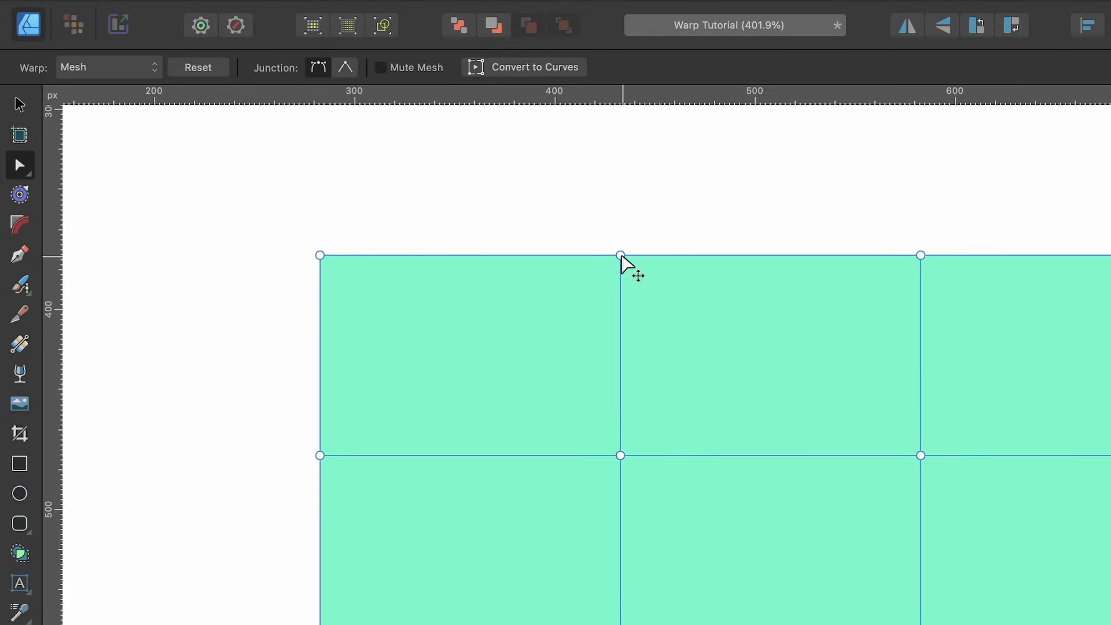
Raise the left inner node on the mesh's top edge and slightly tilt its right curve handle
left_click_drag(621, 255, 616, 187)
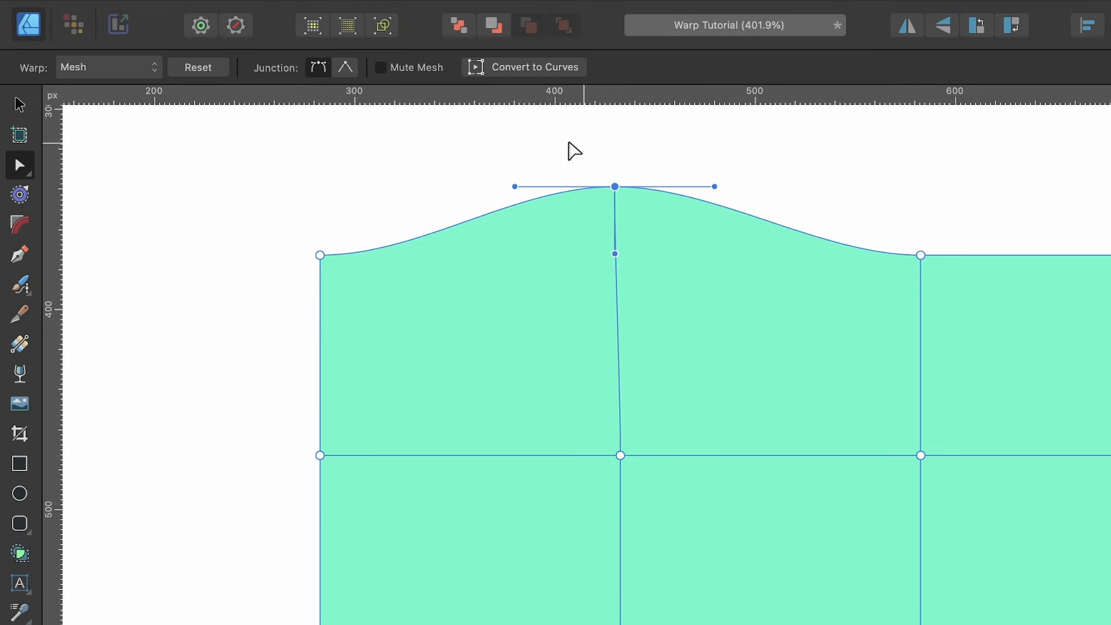
scroll(610, 240, "up", 3)
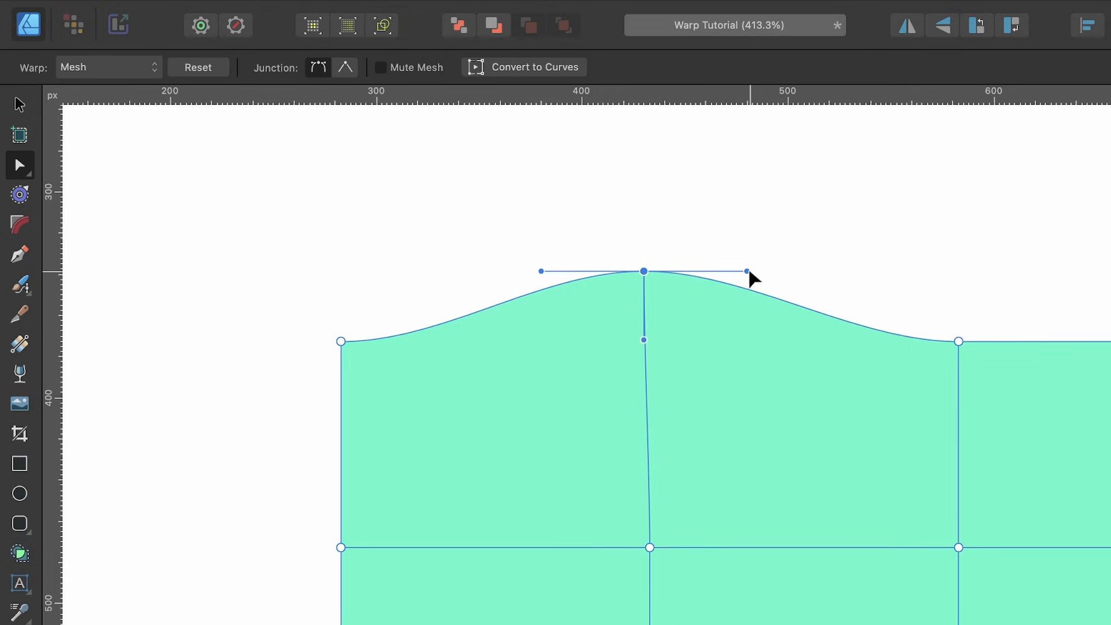
mouse_move(749, 268)
left_mouse_down()
mouse_move(737, 215)
mouse_move(744, 349)
mouse_move(751, 215)
mouse_move(756, 266)
left_mouse_up()
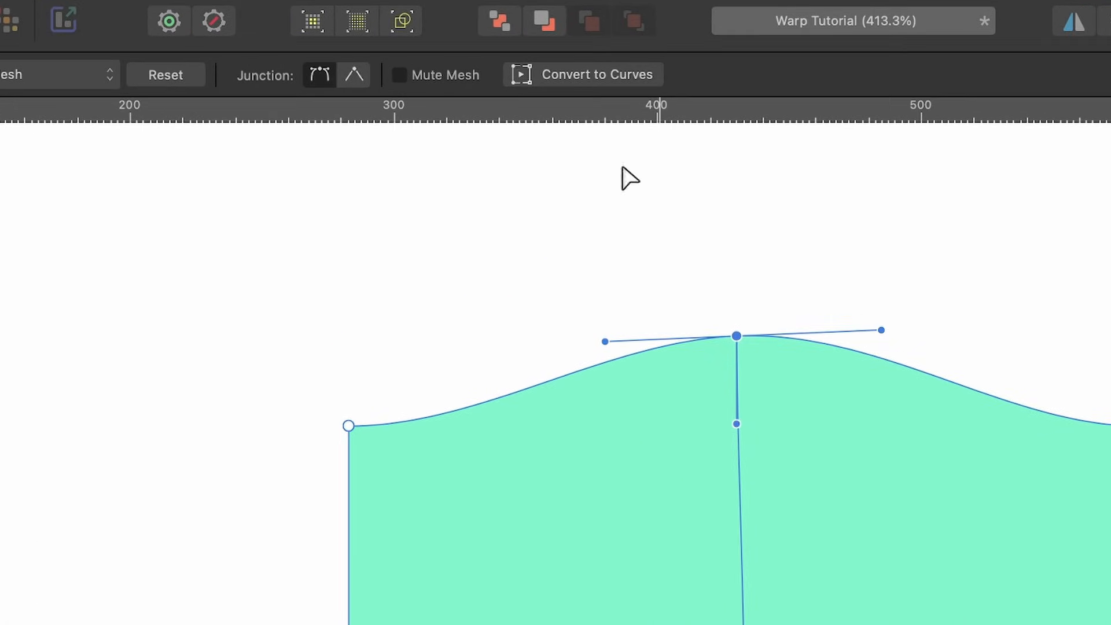
Convert the raised top-edge node to a sharp junction and angle its two side handles downward to form a peak
left_click(352, 73)
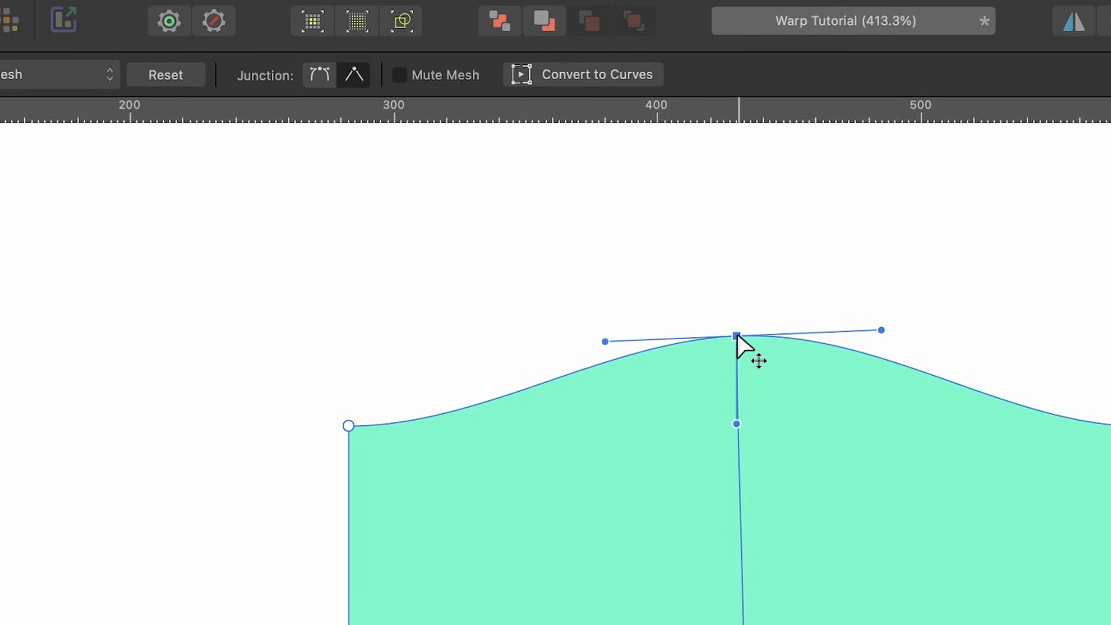
left_click_drag(880, 330, 834, 470)
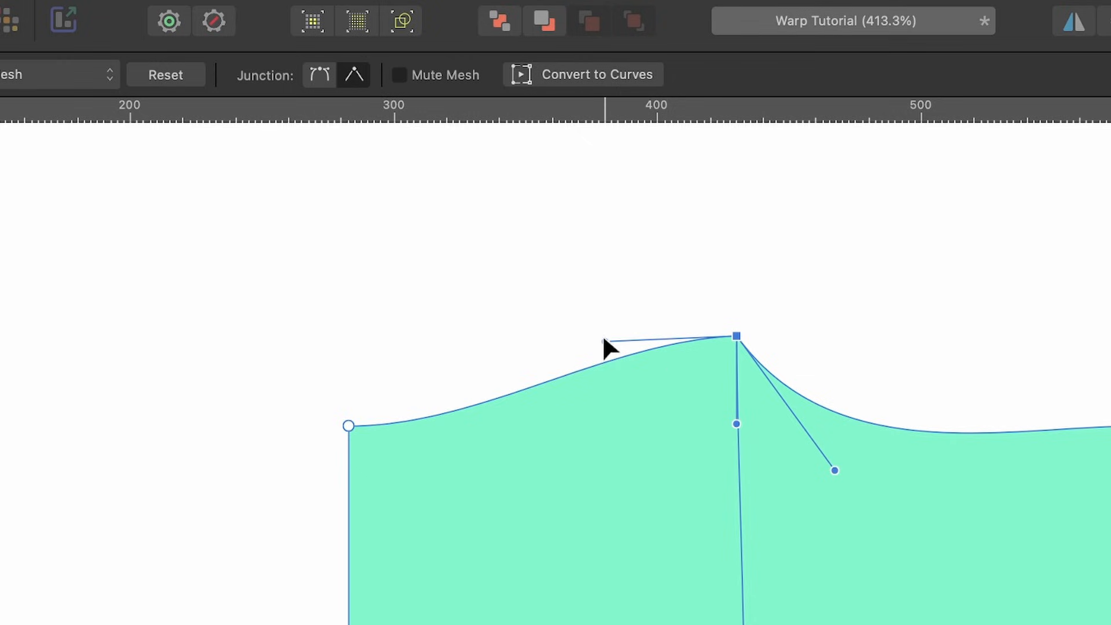
left_click_drag(605, 340, 570, 225)
key("super+z")
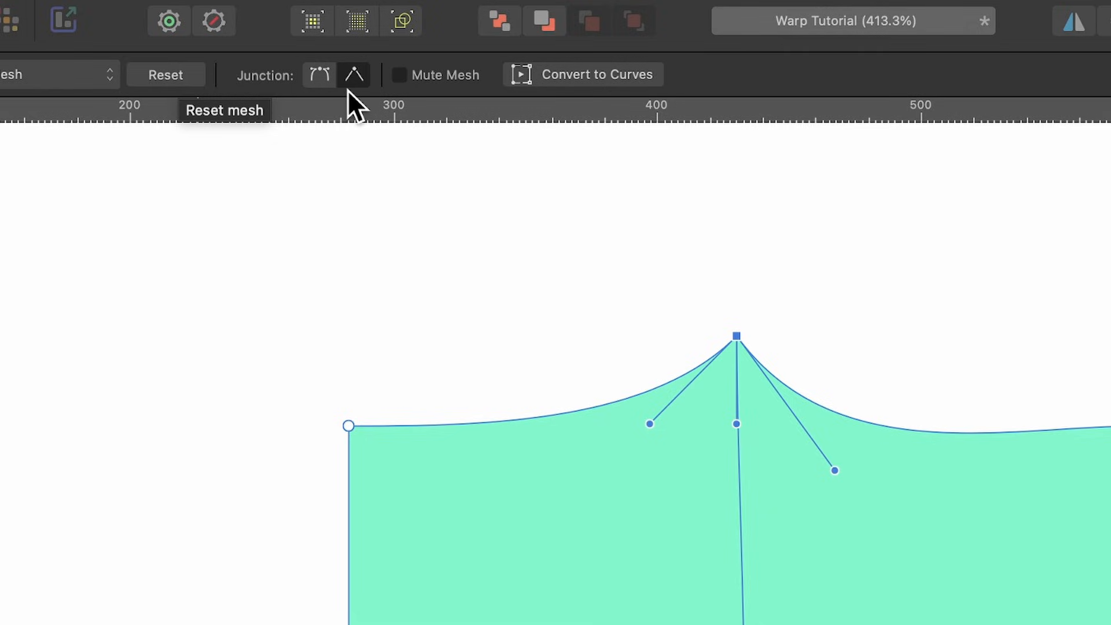
Convert the peaked node back to a smooth junction, reset the whole mesh, and deselect its nodes
left_click(322, 81)
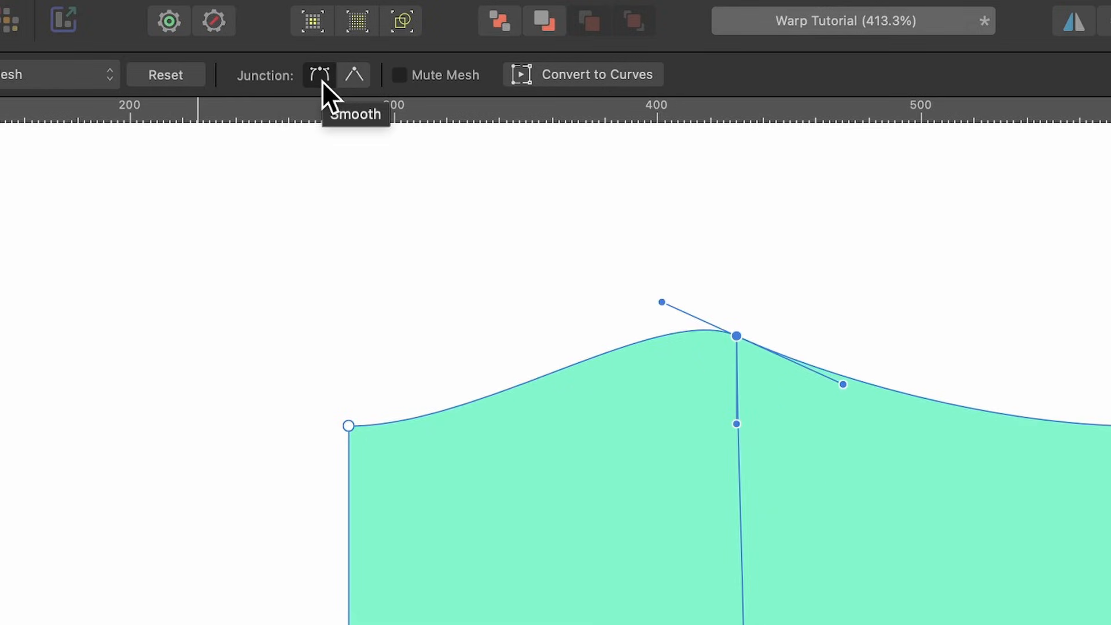
left_click(176, 67)
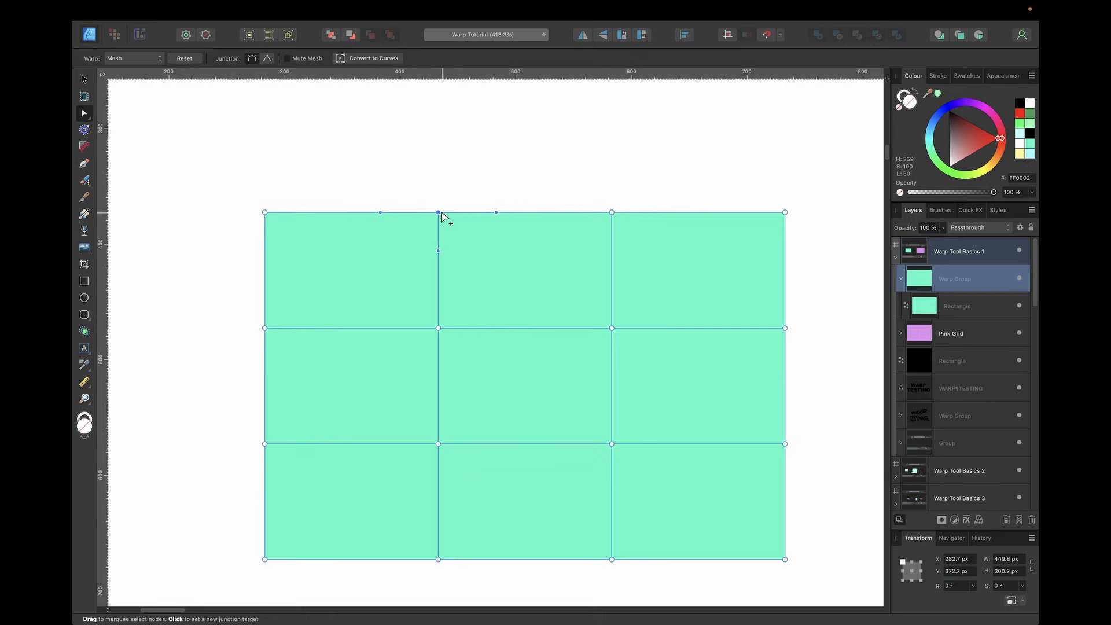
left_click_drag(750, 426, 763, 272)
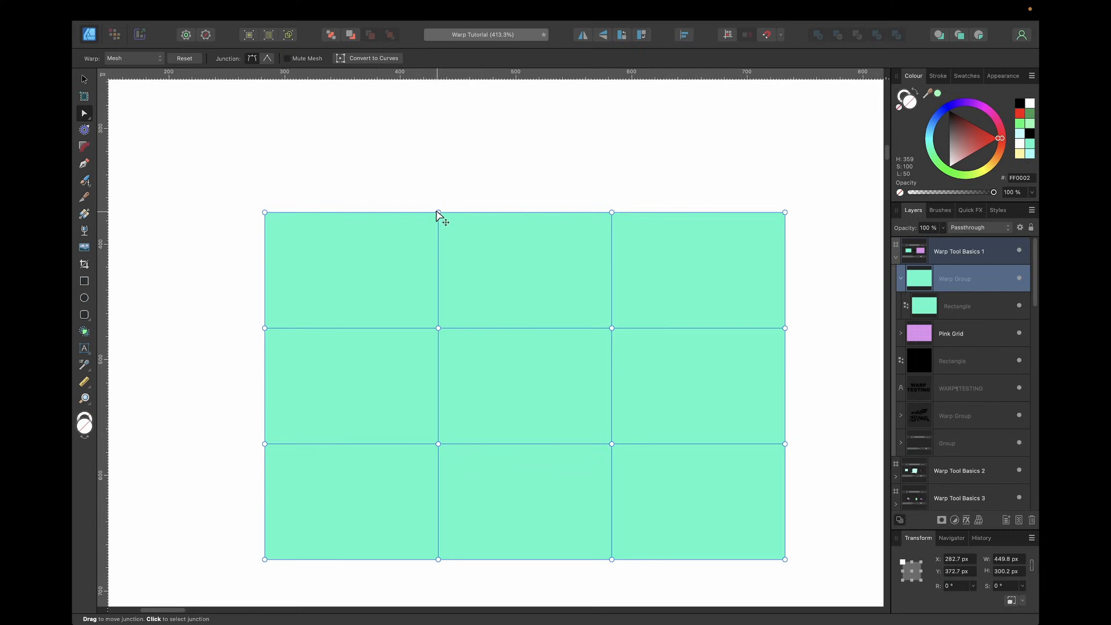
Distort the mesh by raising the left top-edge node, pulling the upper left-edge node outward, and shifting the two upper interior nodes
left_click_drag(437, 212, 437, 147)
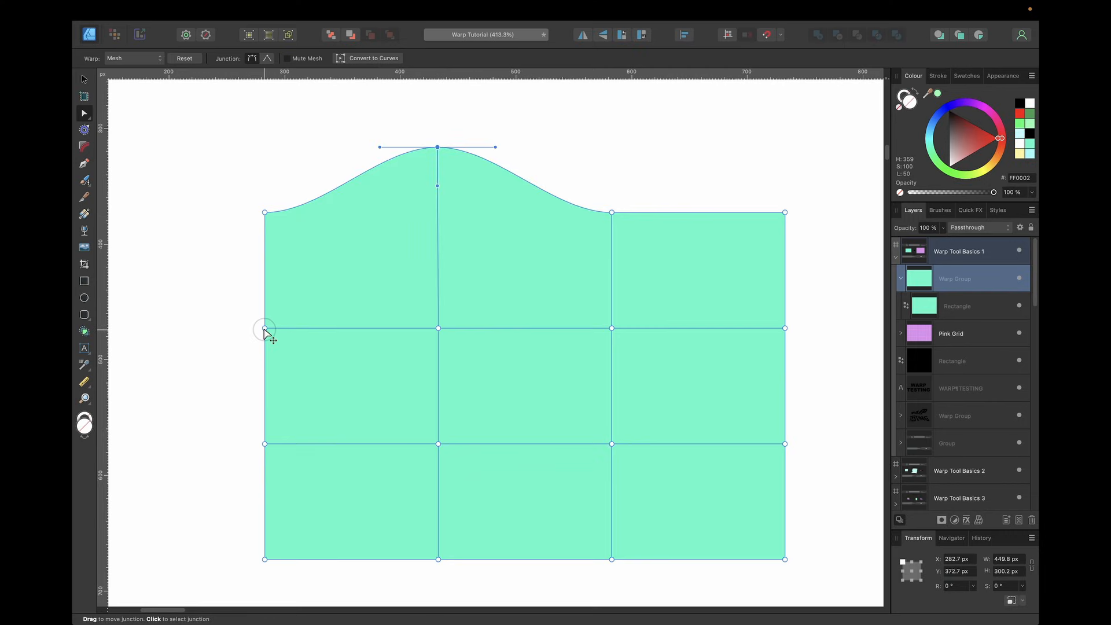
left_click_drag(265, 329, 194, 330)
left_click_drag(438, 328, 425, 273)
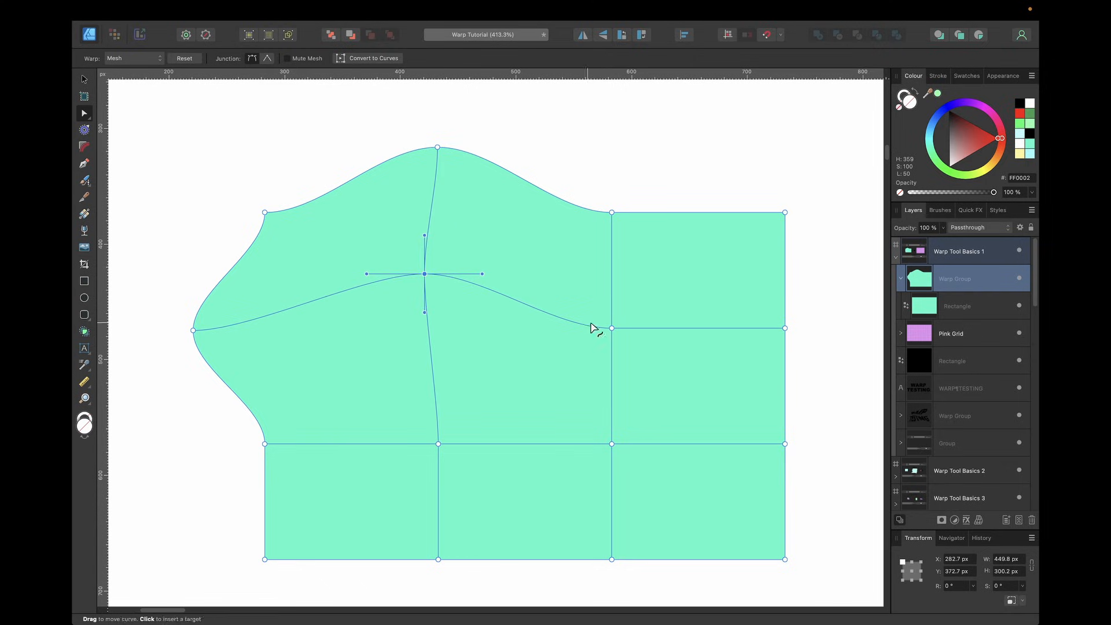
left_click_drag(612, 328, 518, 327)
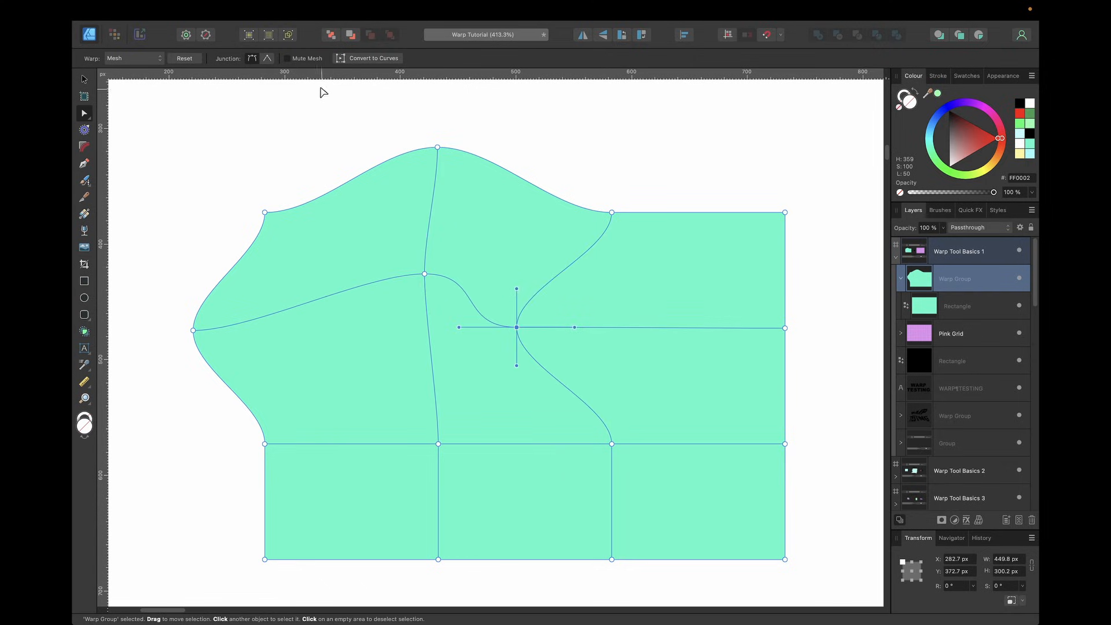
Mute the mesh to compare the distortion with the original rectangle, and unmute it again
left_click(287, 59)
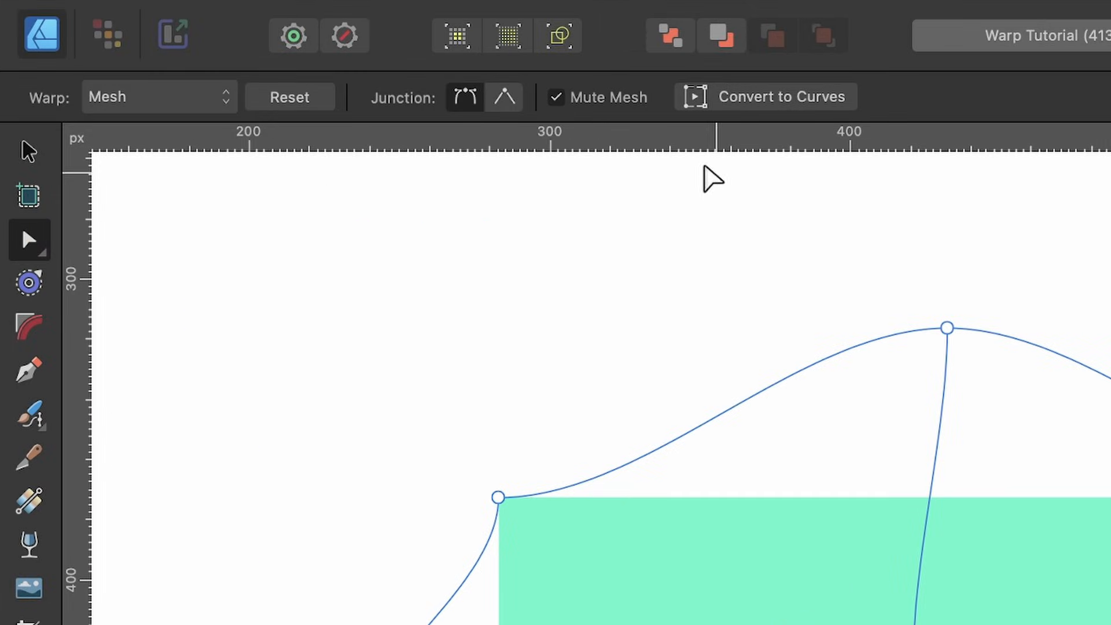
left_click(556, 98)
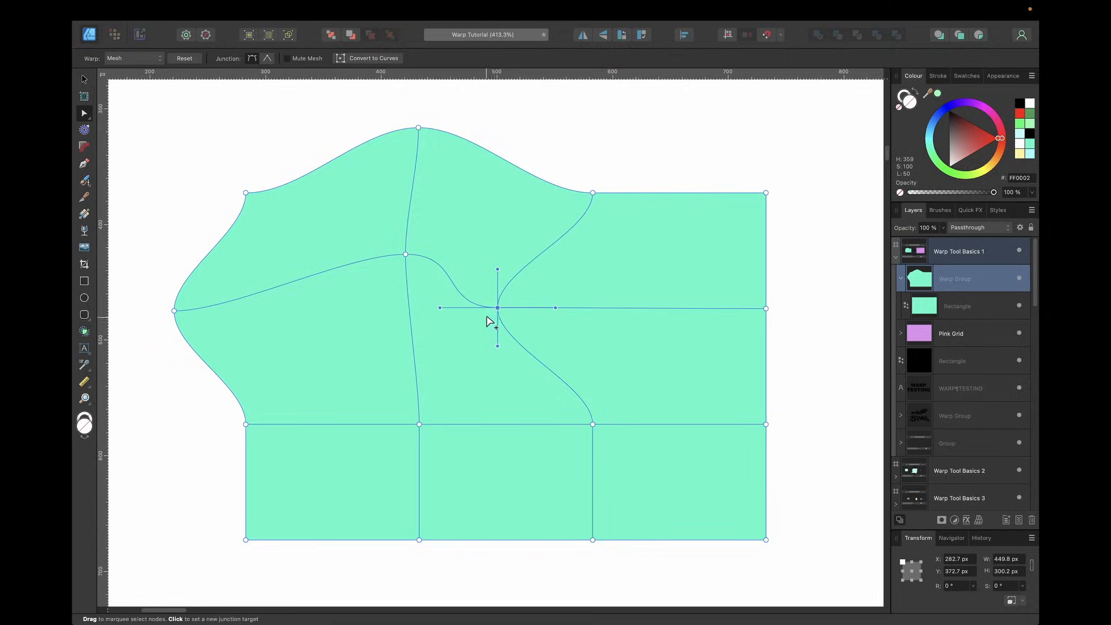
Move the two right interior mesh nodes upward, tilt the lower one's horizontal handles, and deselect the warp group
left_click_drag(497, 311, 591, 276)
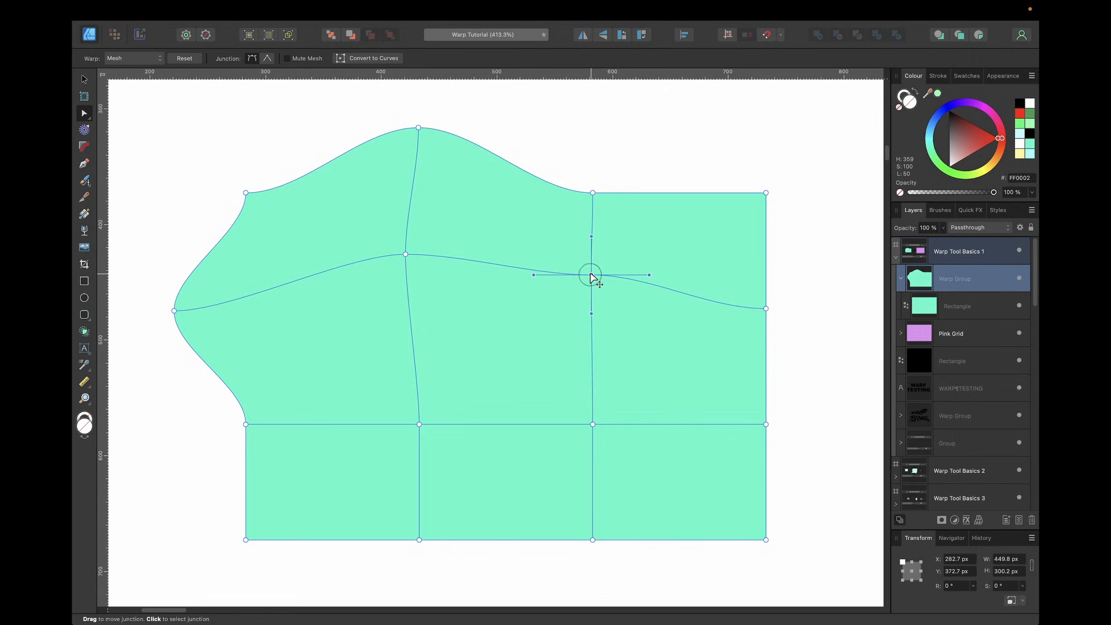
left_click_drag(593, 426, 634, 418)
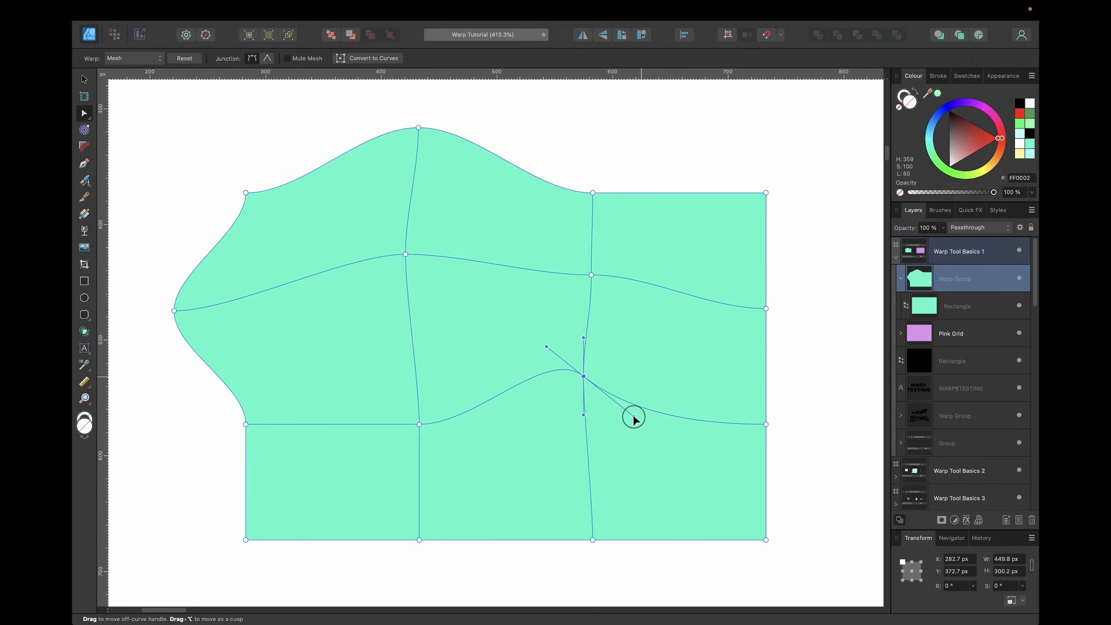
left_click(806, 328)
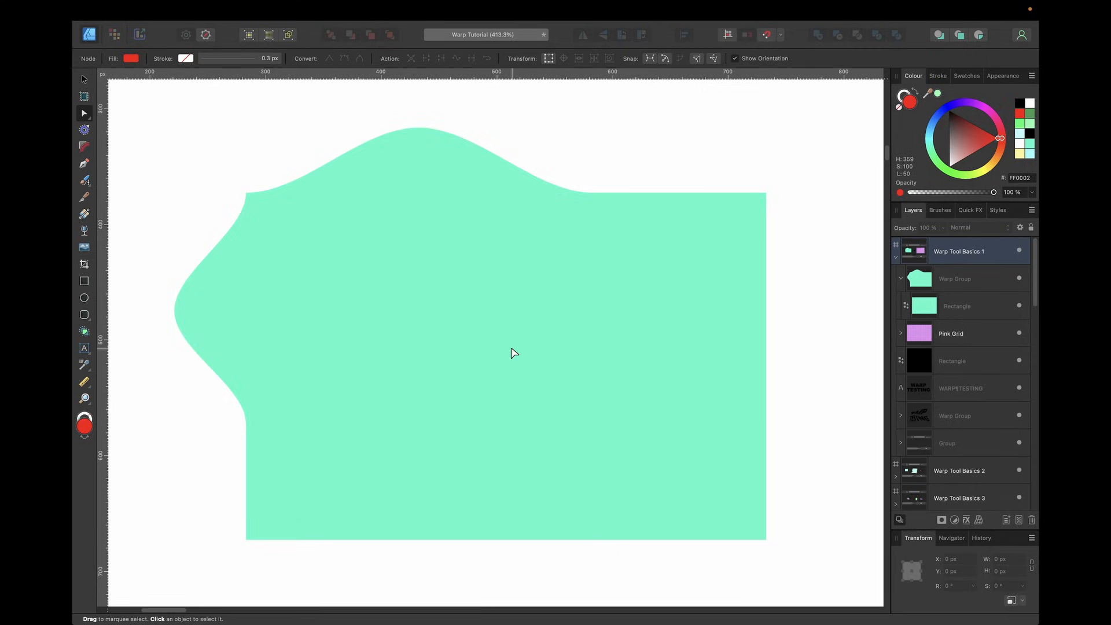
Move the small black square onto the middle of the warped green shape
scroll(514, 353, "down", 2)
scroll(514, 354, "down", 3)
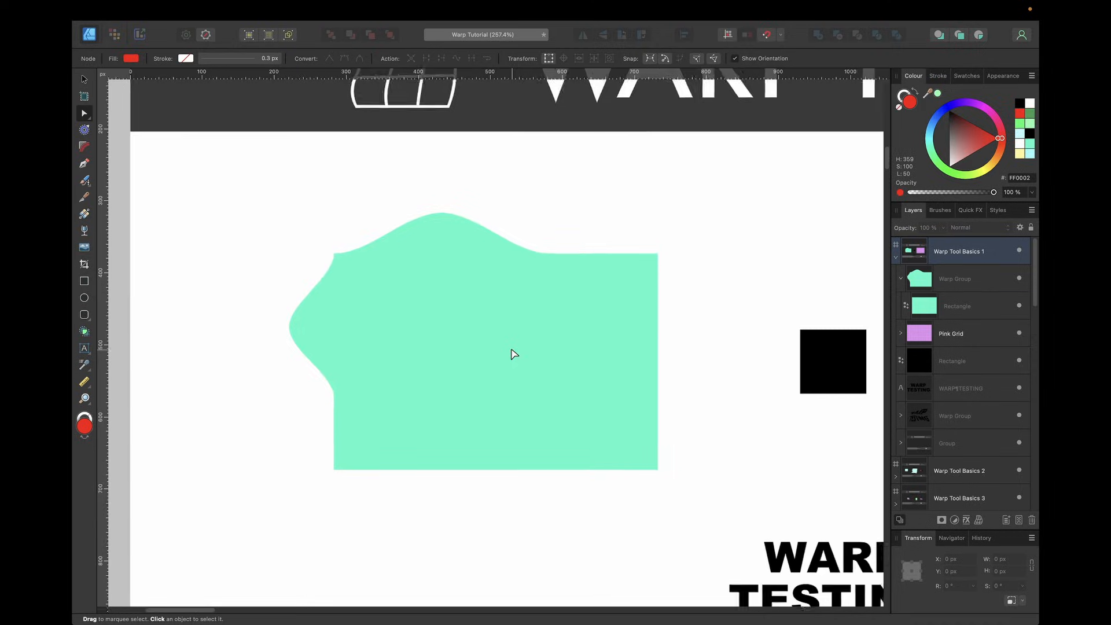
left_click(800, 334)
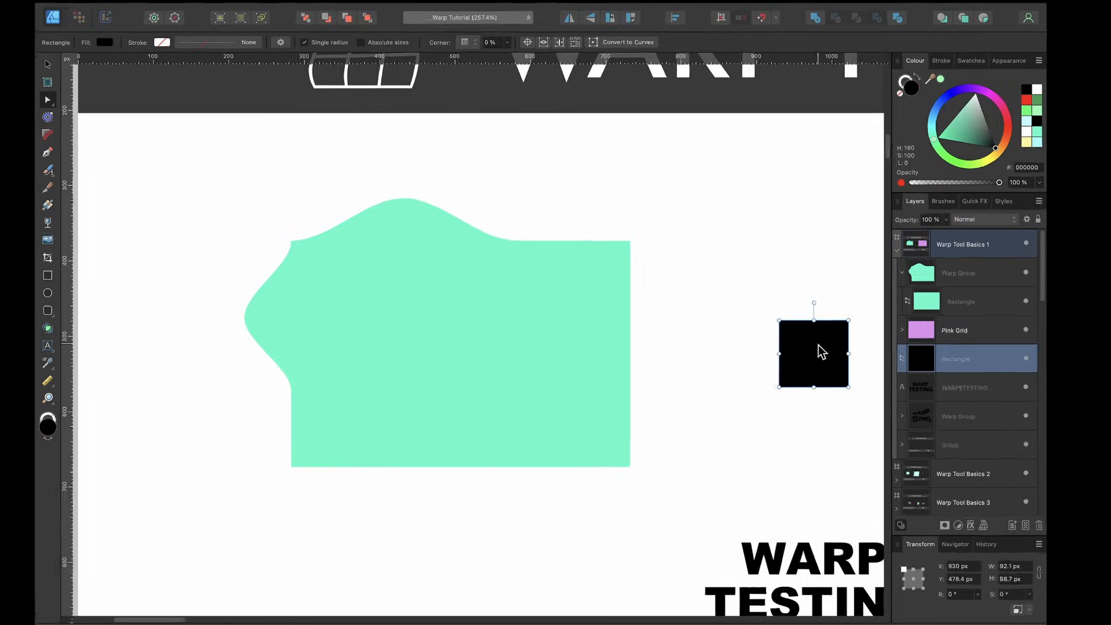
left_click_drag(823, 354, 490, 322)
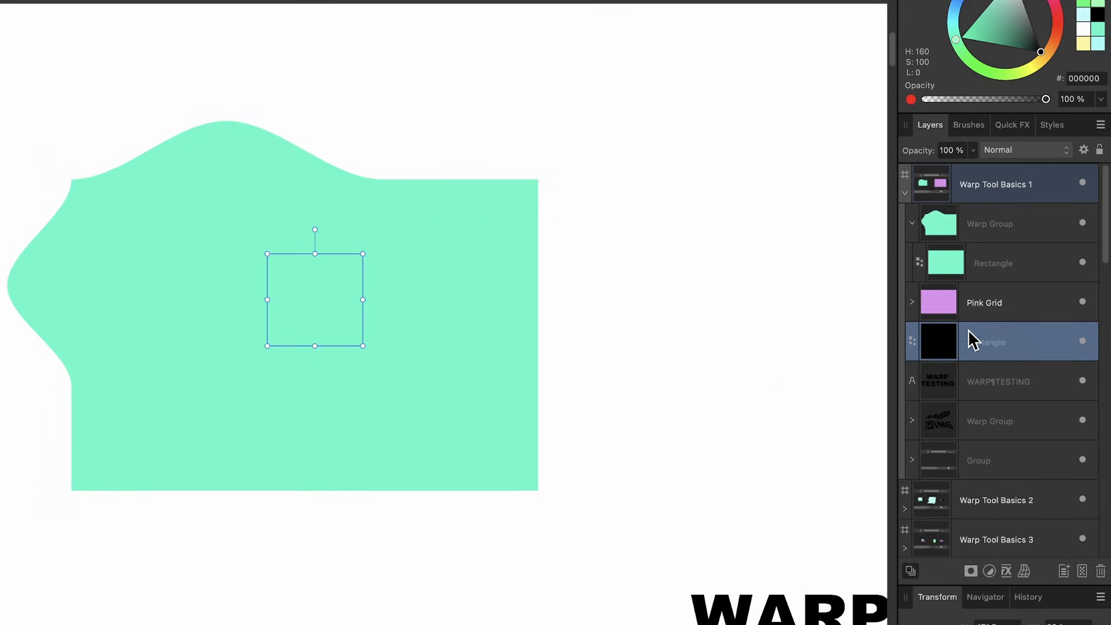
Bring the black square above the green warp group in the layer order, nest it inside that group, and nudge it downward
left_click_drag(995, 342, 985, 219)
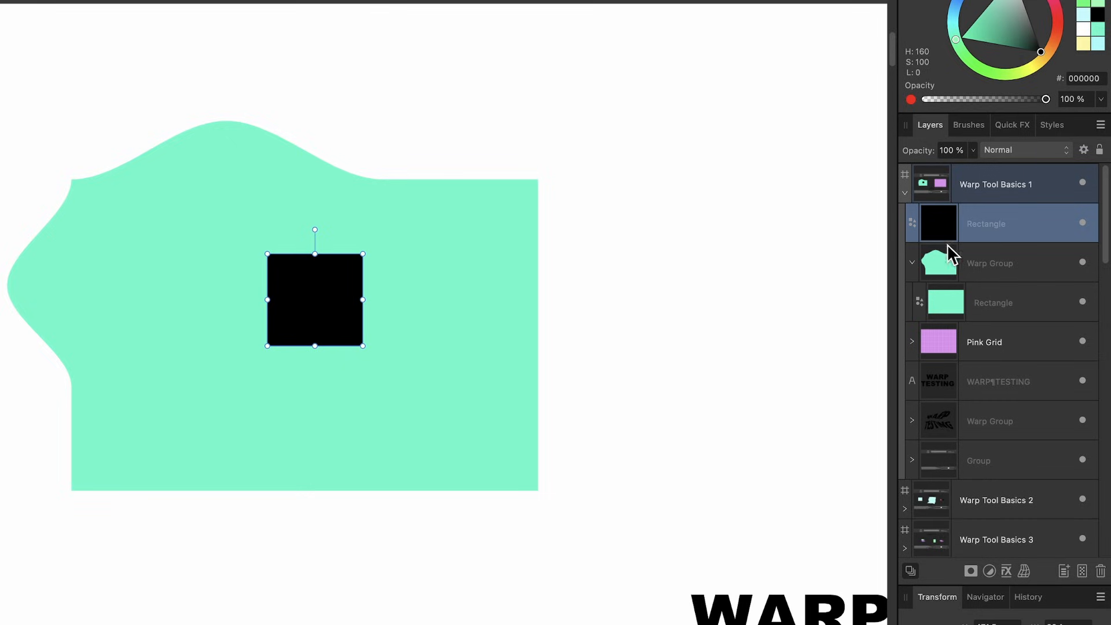
mouse_move(331, 303)
left_mouse_down()
mouse_move(328, 313)
mouse_move(334, 290)
mouse_move(268, 284)
mouse_move(335, 293)
left_mouse_up()
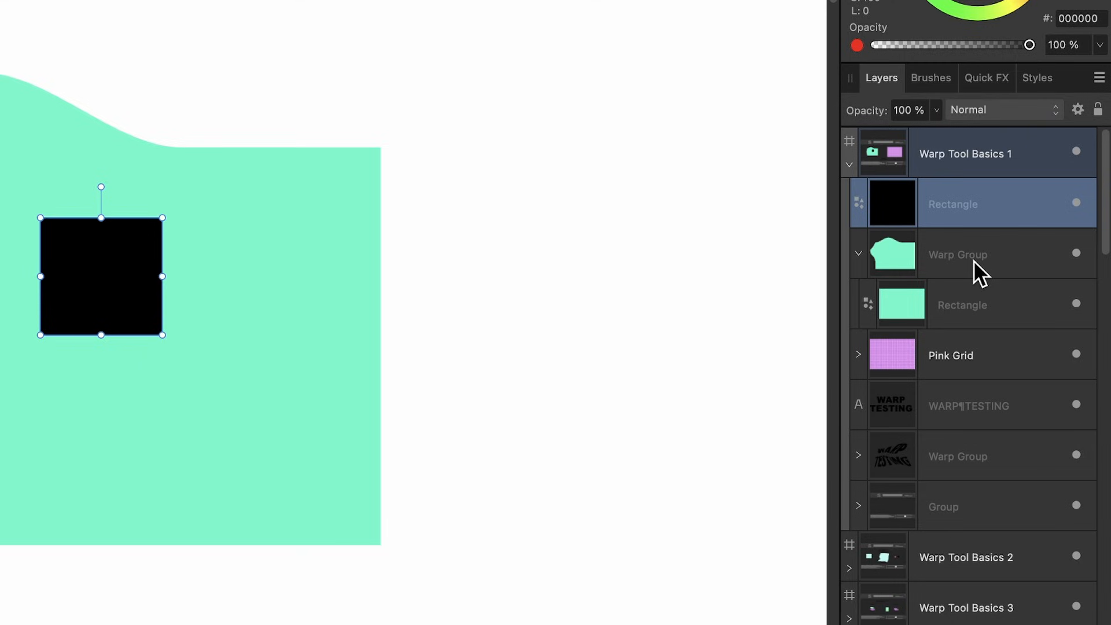
left_click_drag(960, 214, 962, 289)
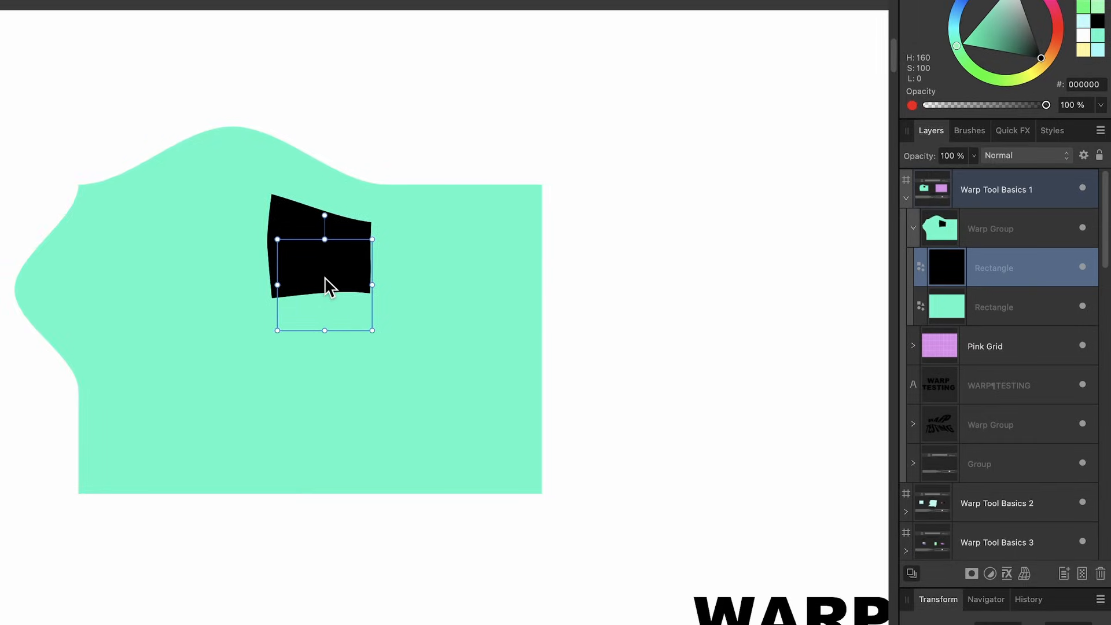
mouse_move(327, 283)
left_mouse_down()
mouse_move(224, 261)
mouse_move(326, 292)
mouse_move(325, 301)
left_mouse_up()
Reselect the black square nested in the warp group and move it lower within the distorted green shape
left_click(1002, 234)
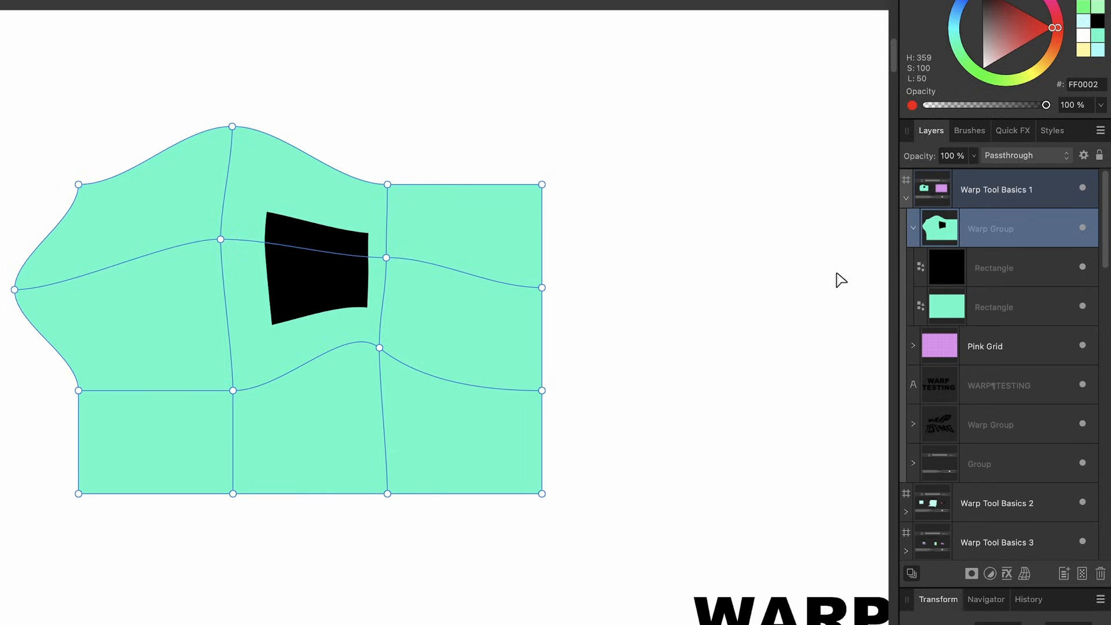
left_click(1005, 276)
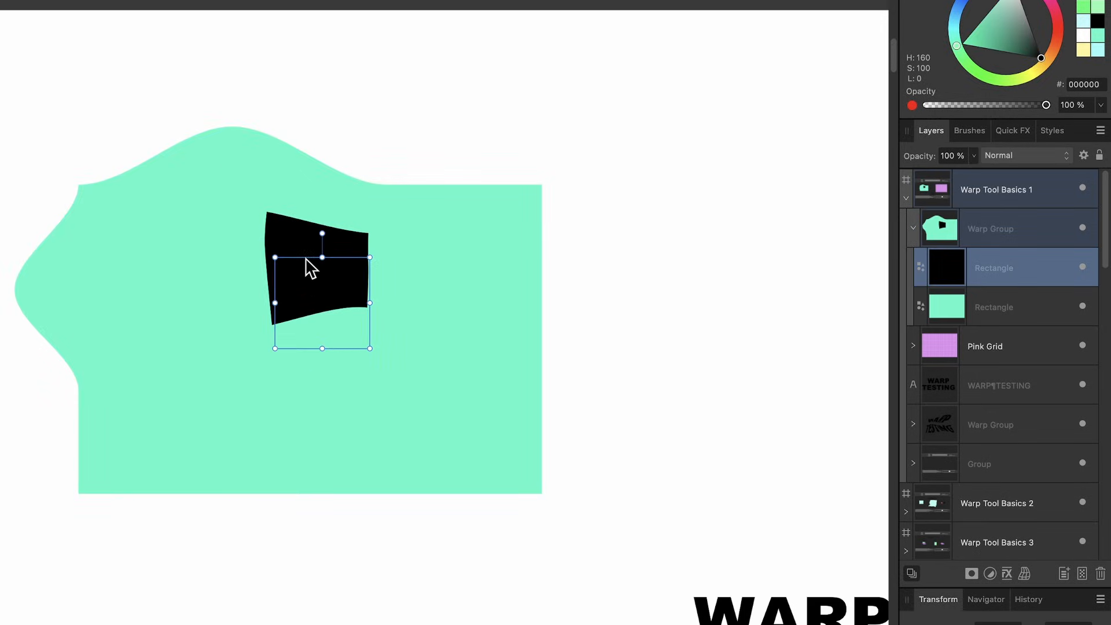
left_click_drag(307, 265, 322, 363)
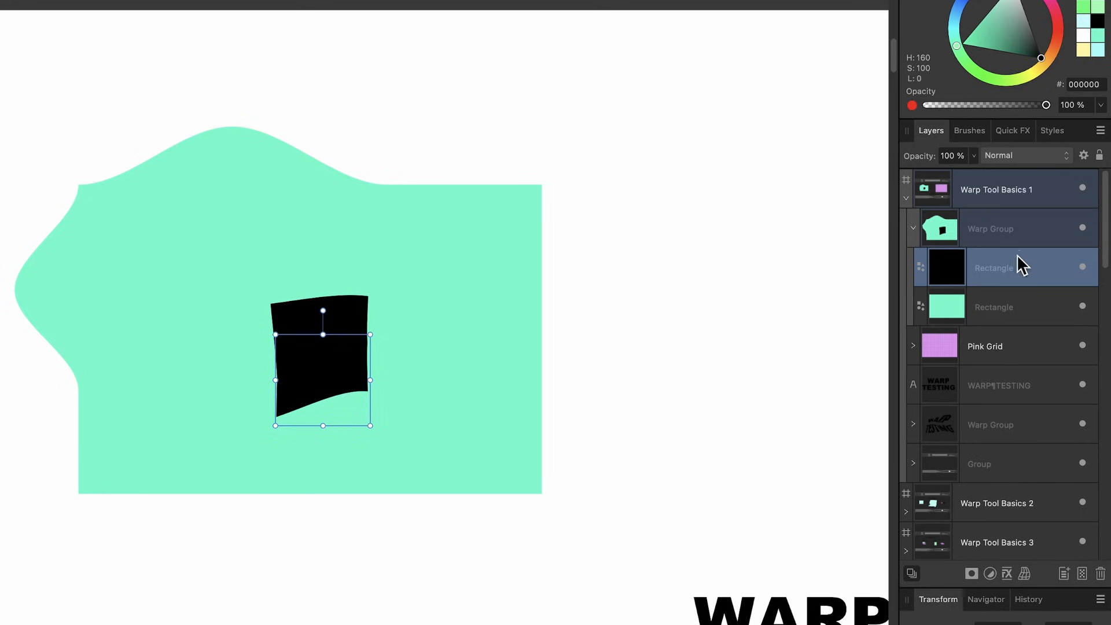
Take the black square out of the warp group and place it below the green shape on the artboard
left_click_drag(1003, 268, 1001, 224)
left_click_drag(345, 387, 277, 624)
left_click(291, 397)
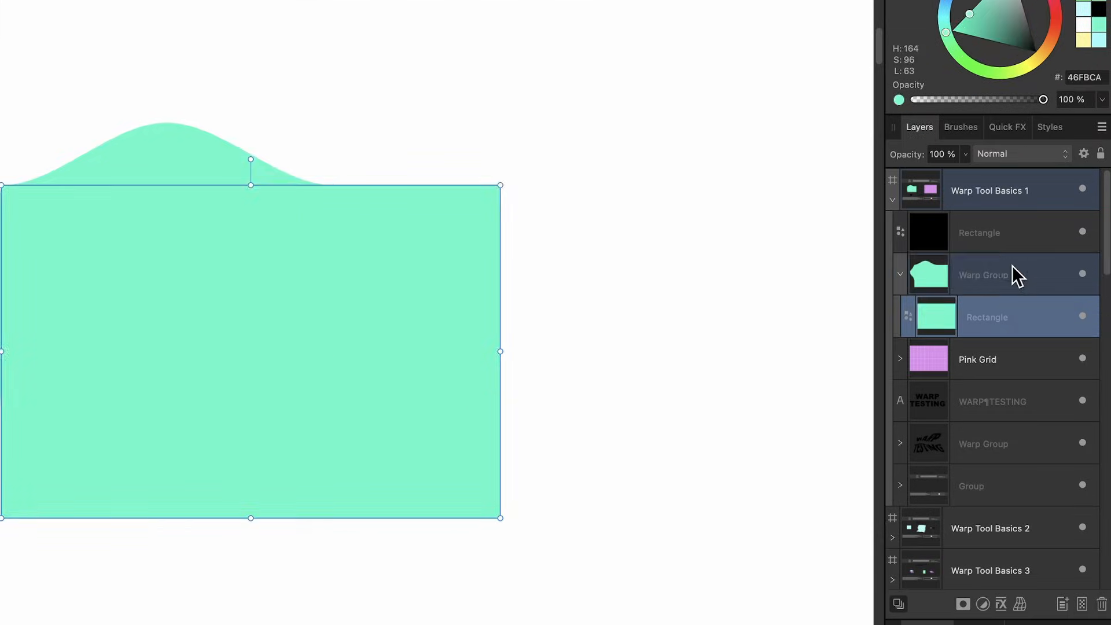
Try taking the green rectangle out of its warp group, undo the change, and collapse the group
left_click(1012, 266)
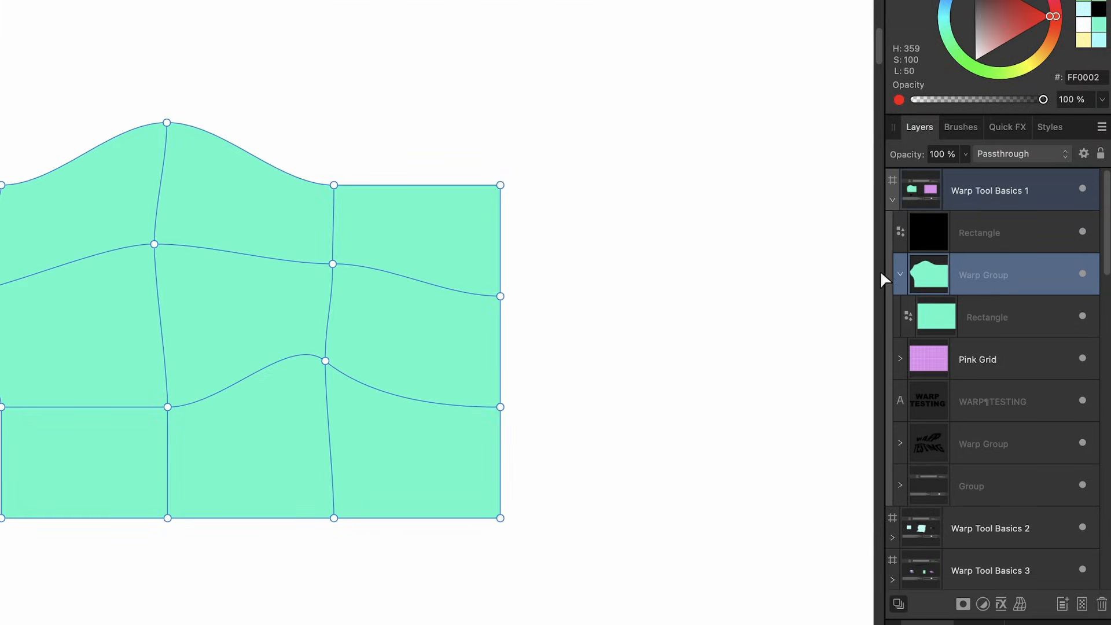
left_click(900, 274)
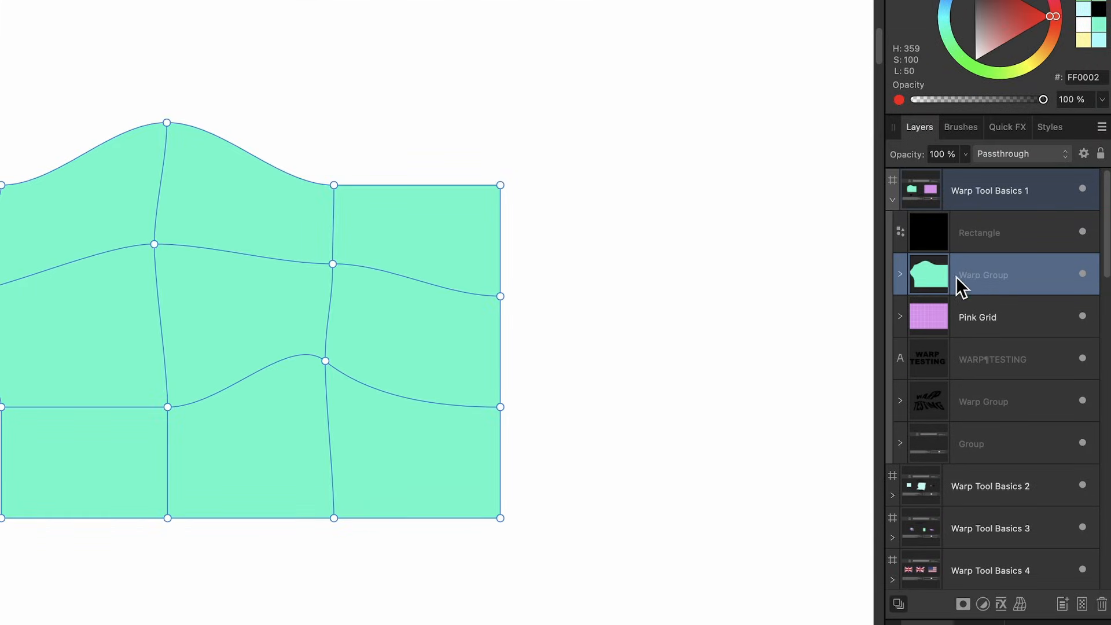
left_click(900, 274)
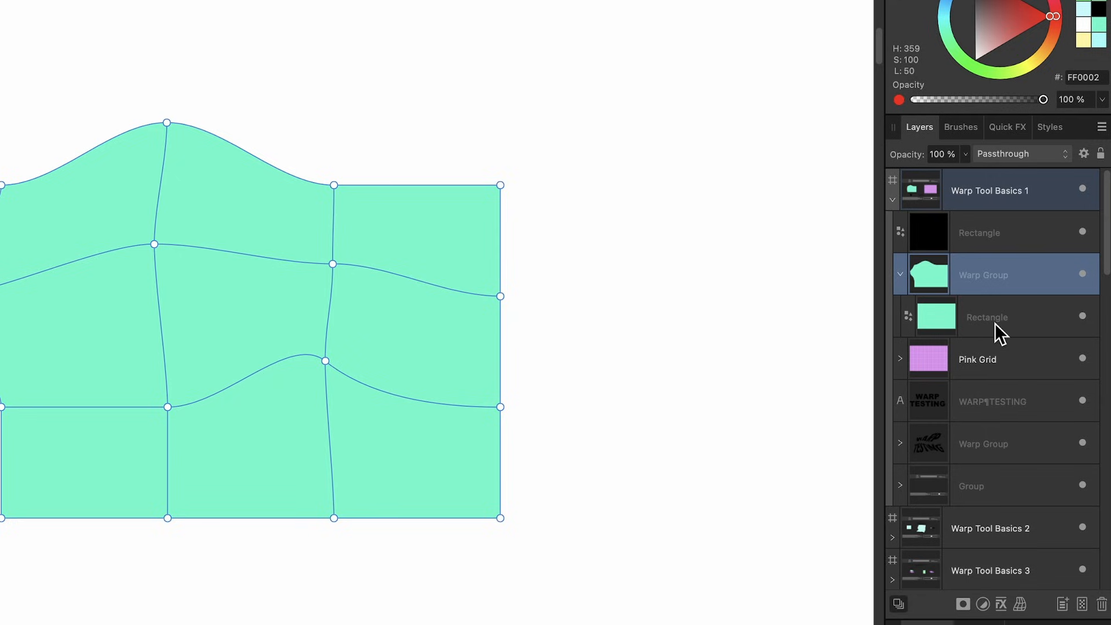
left_click_drag(995, 323, 949, 267)
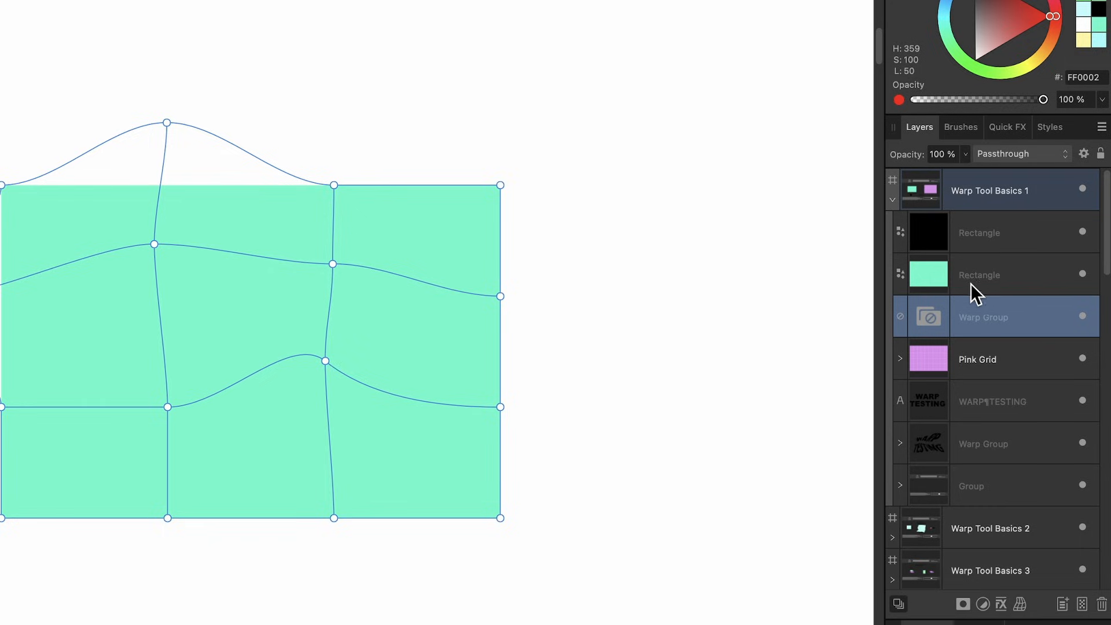
key("super+z")
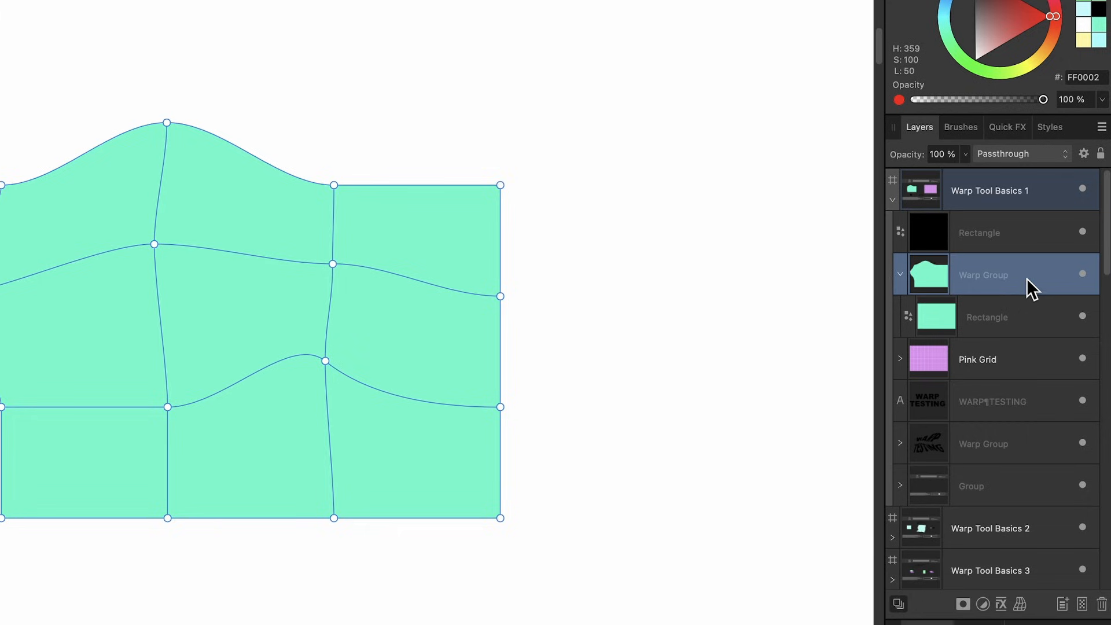
left_click(901, 273)
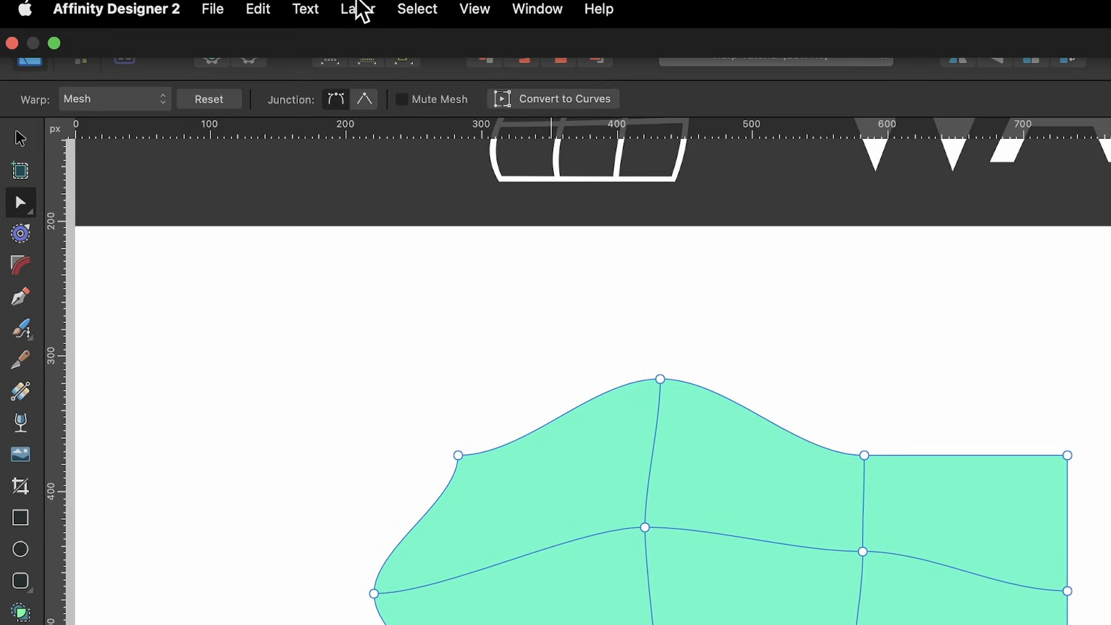
Ungroup the green shape's warp group to restore the plain rectangle
left_click(358, 9)
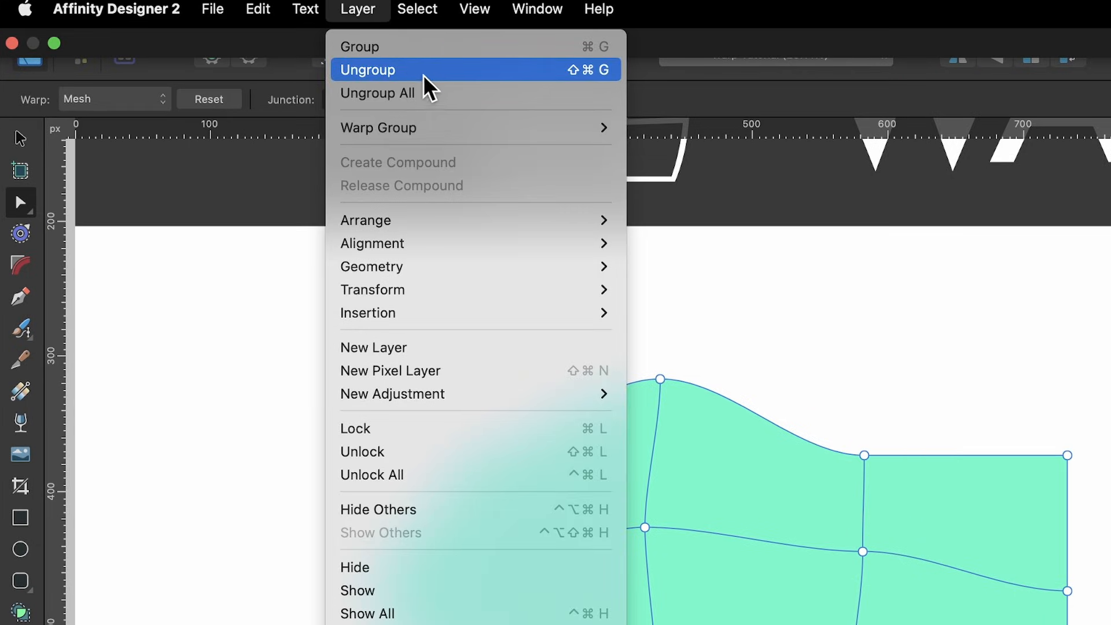
left_click(765, 94)
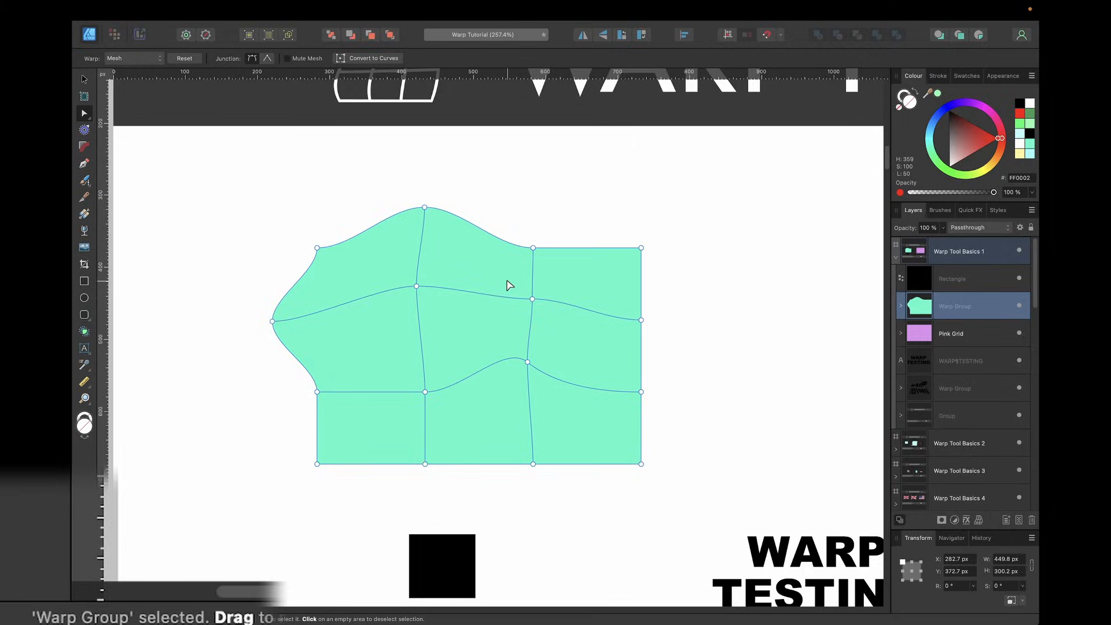
key("ctrl+shift+g")
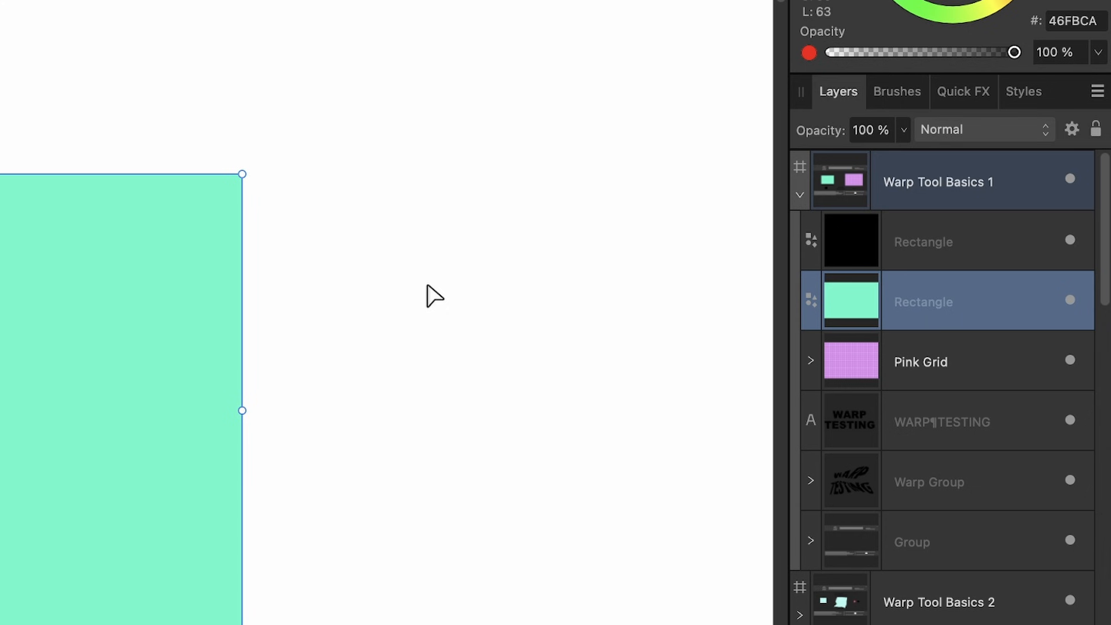
Apply a new warp group to the green rectangle and set its warp type to Arc - Horizontal
scroll(427, 289, "right", 1)
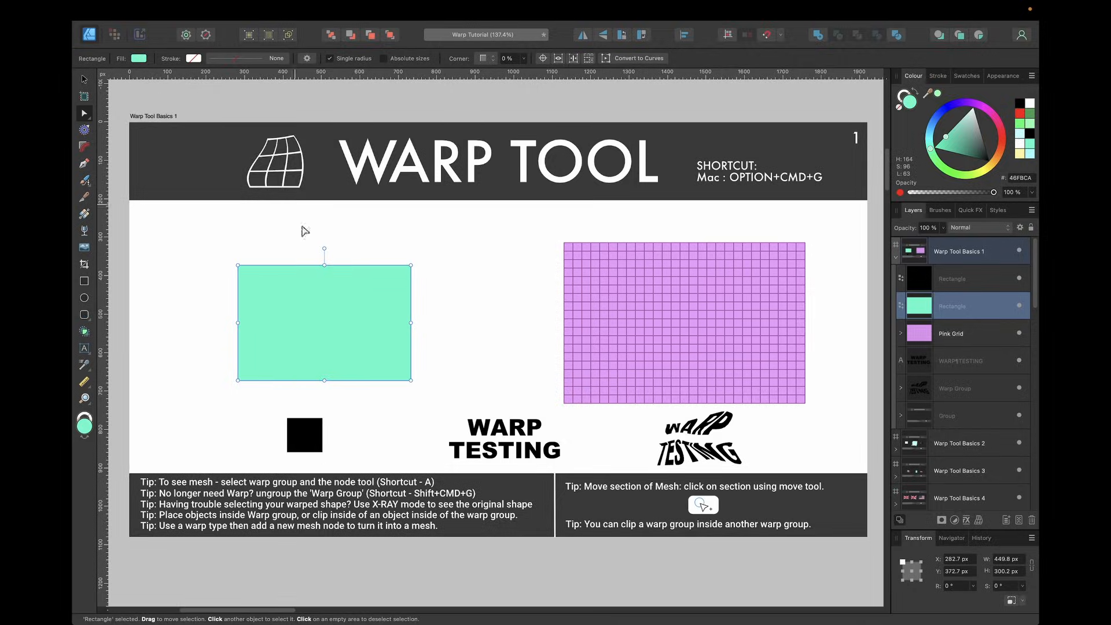
scroll(317, 282, "up", 3)
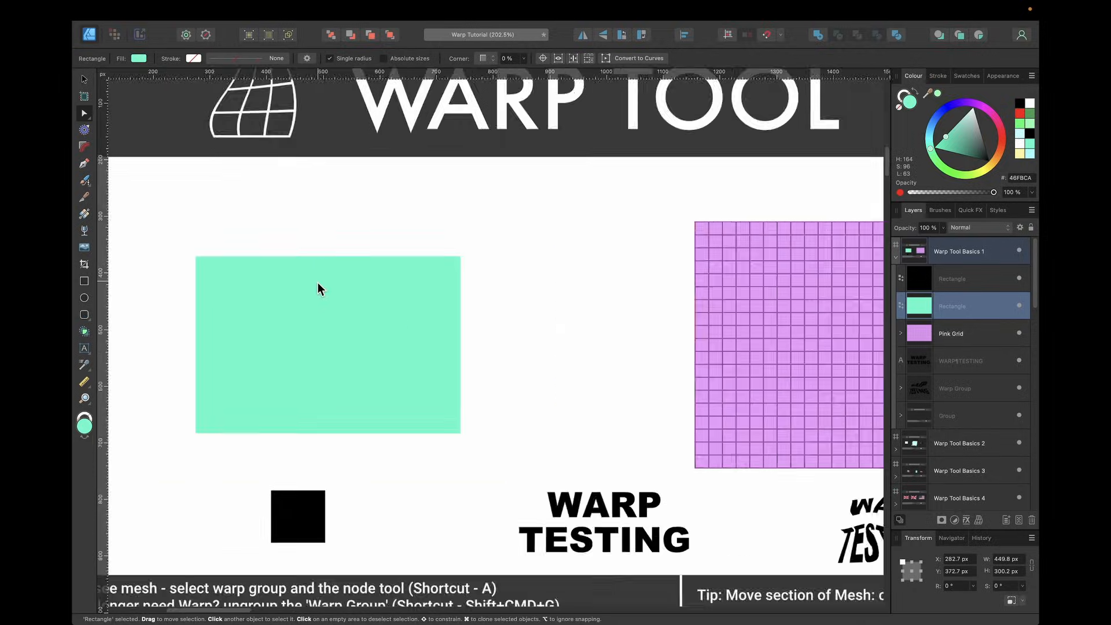
scroll(317, 282, "up", 3)
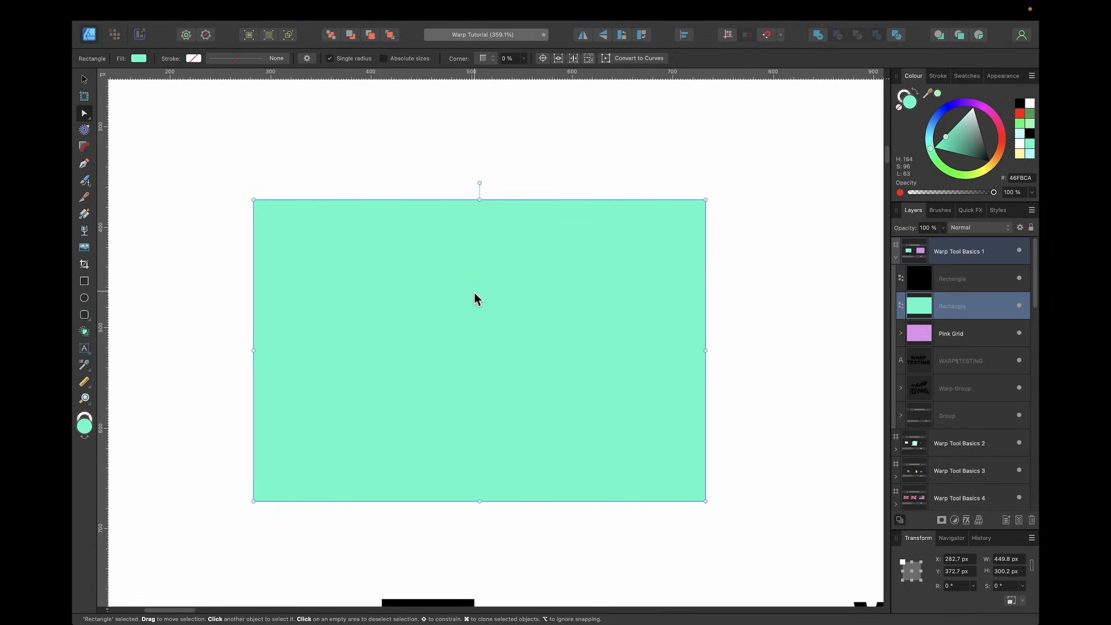
key("alt+super+g")
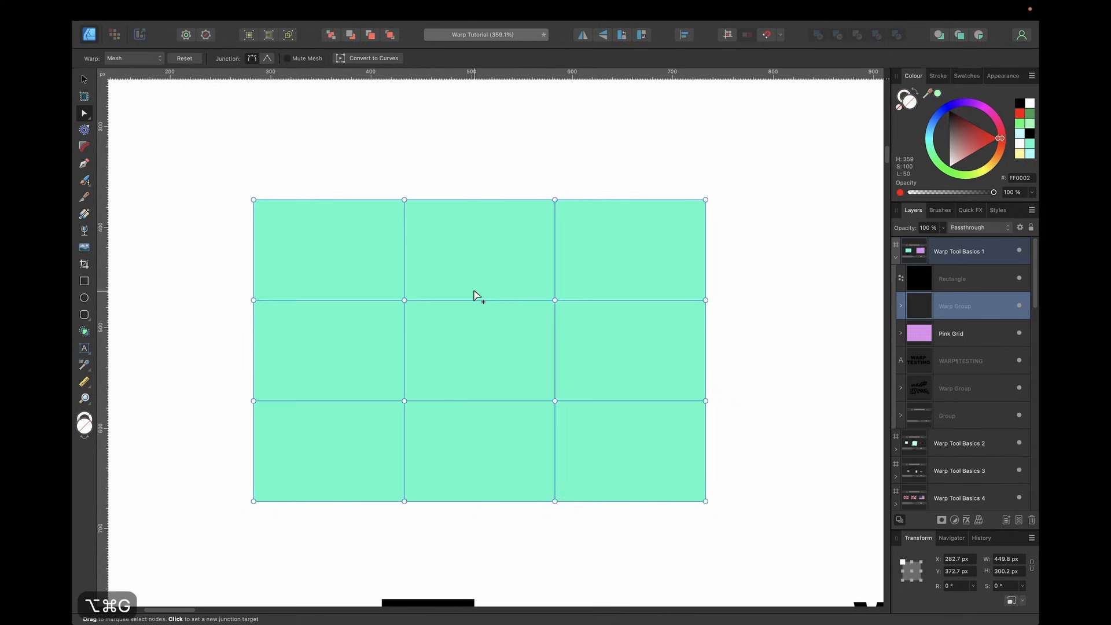
left_click(138, 59)
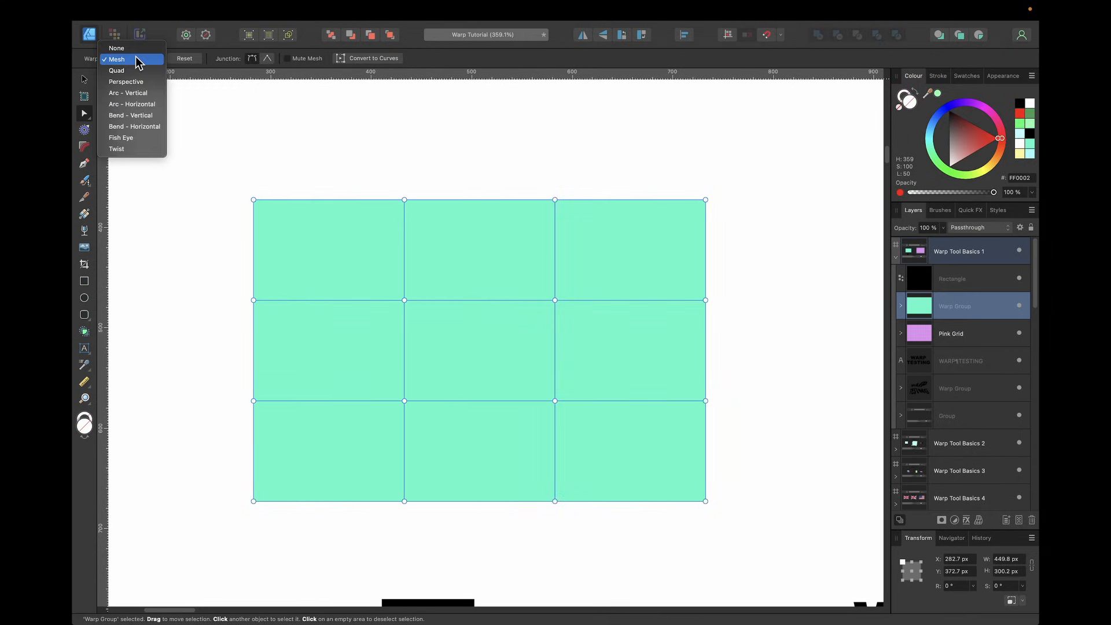
left_click(145, 104)
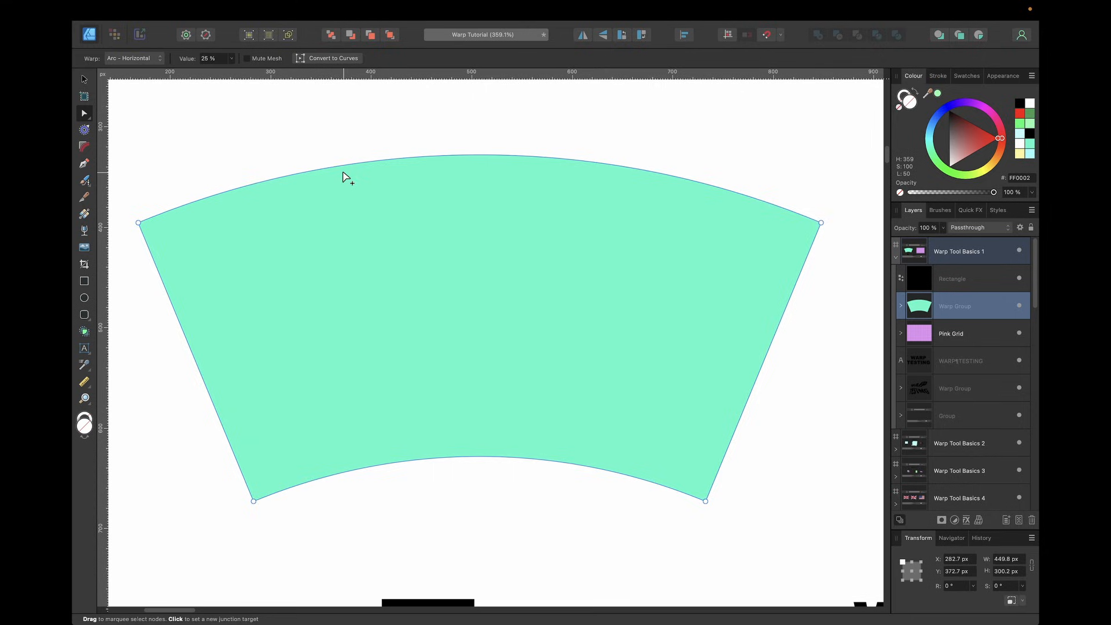
Scale the warp group down around its centre to about 317 by 212 px, and set the arc value to 33%
key("v")
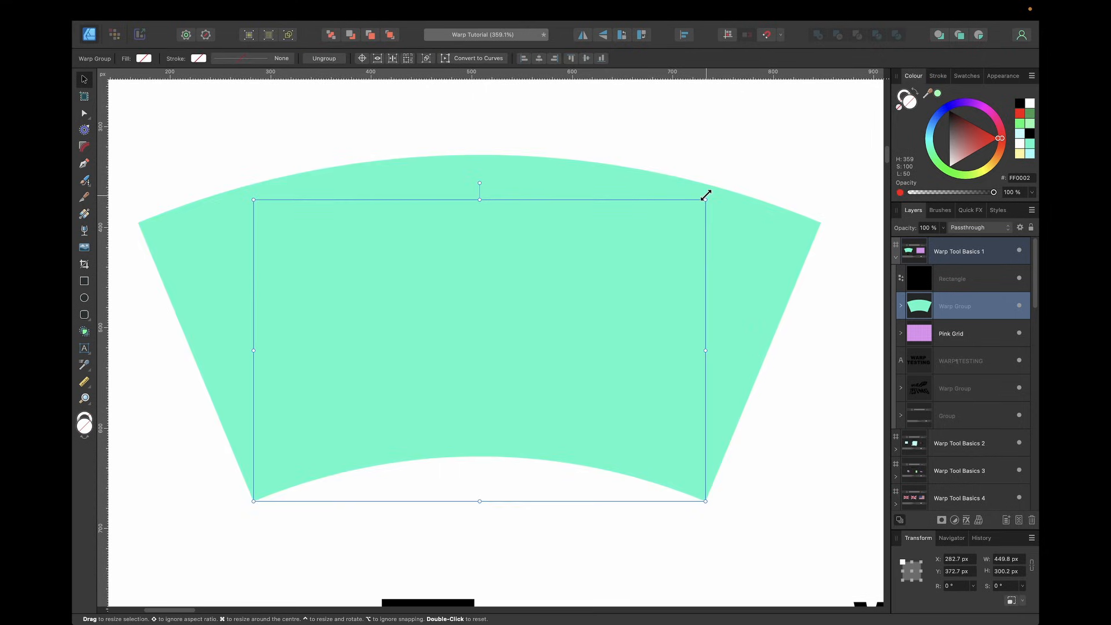
left_click_drag(705, 197, 639, 241)
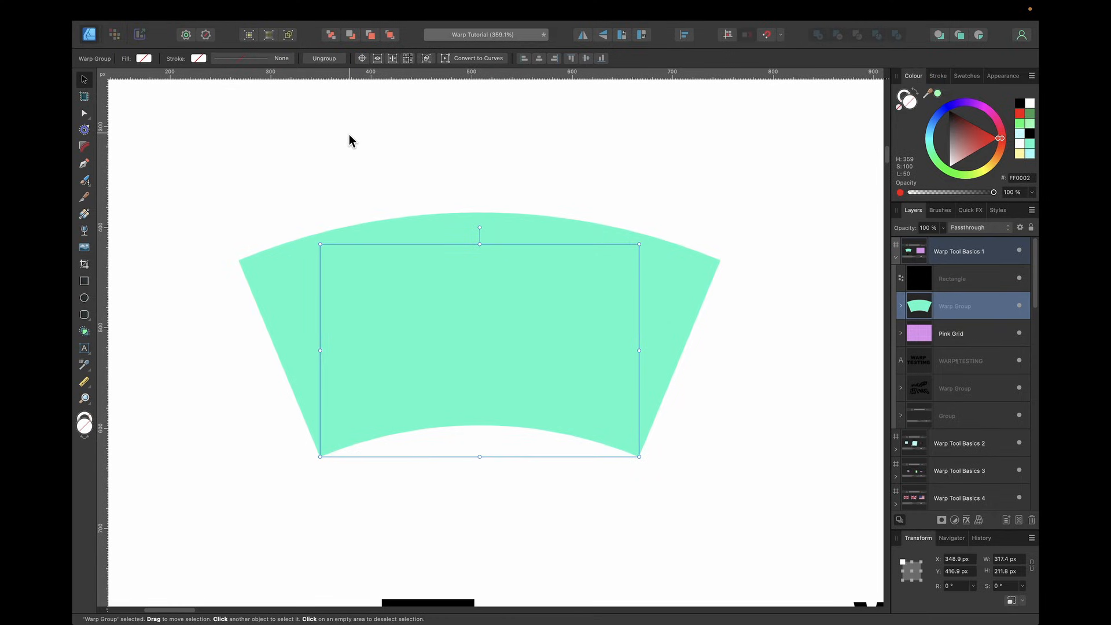
key("a")
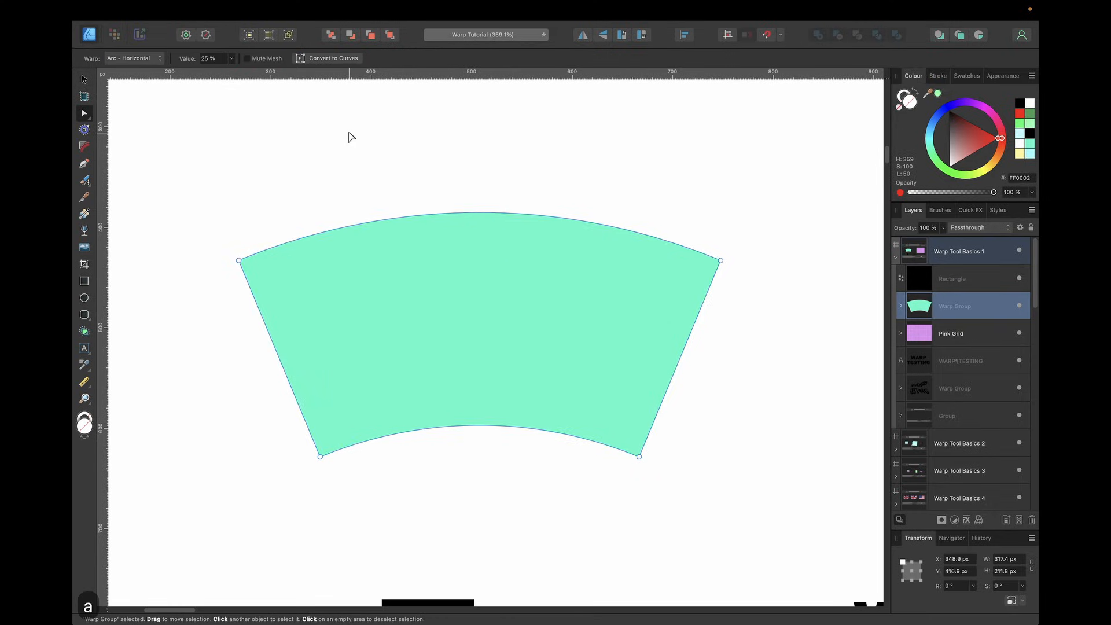
left_click(231, 58)
mouse_move(231, 69)
left_mouse_down()
mouse_move(216, 70)
mouse_move(234, 69)
left_mouse_up()
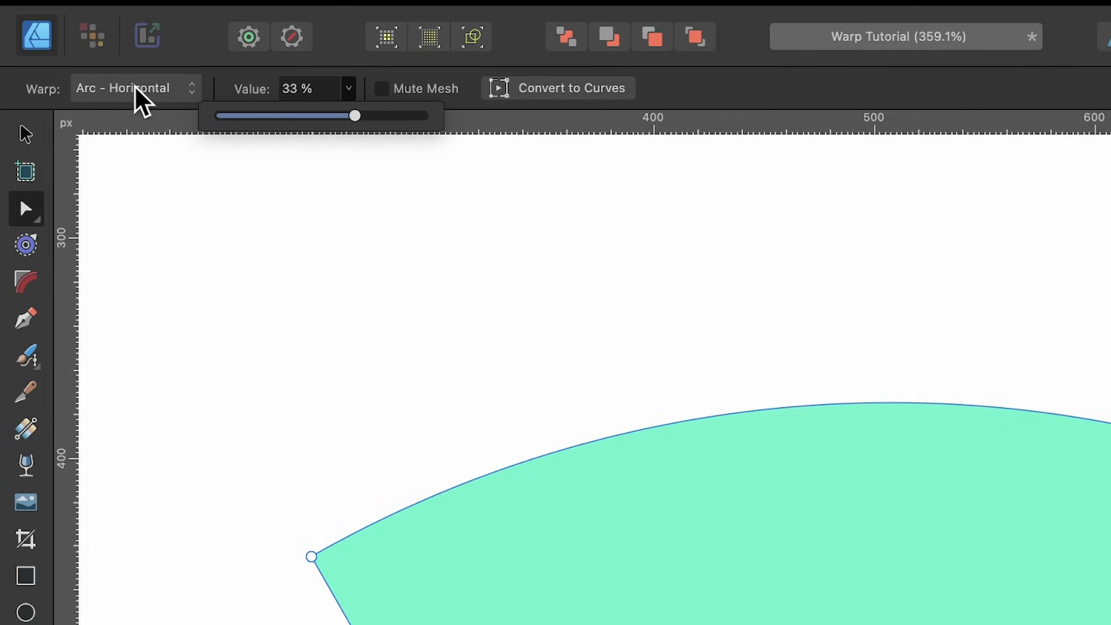
Turn the arc into an editable mesh by inserting nodes for two crosswise and two lengthwise mesh lines
left_click(767, 409)
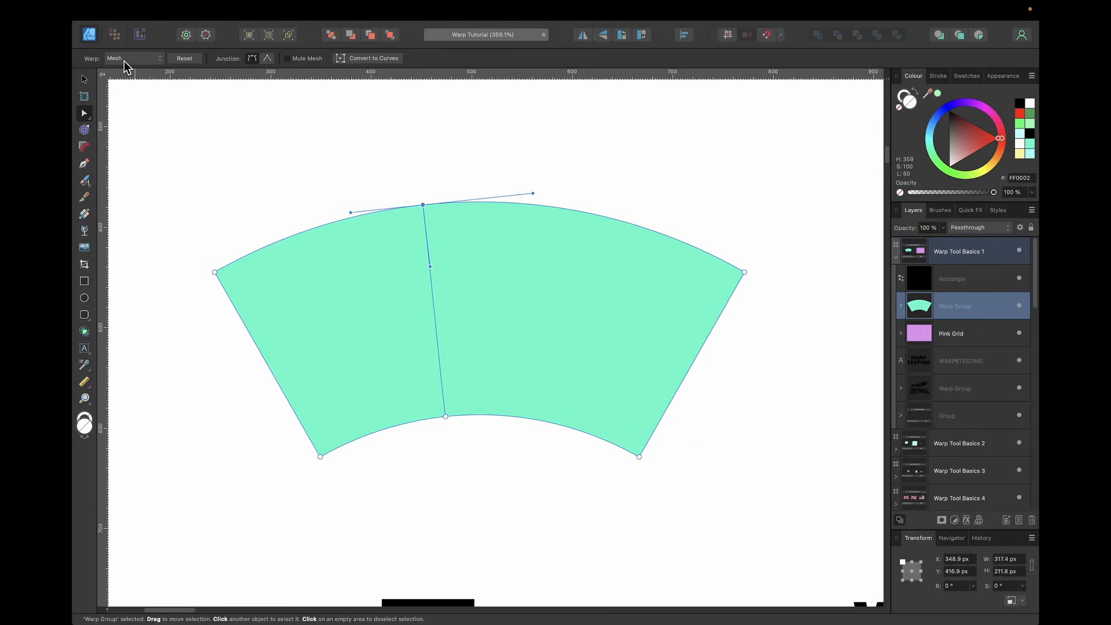
left_click(127, 61)
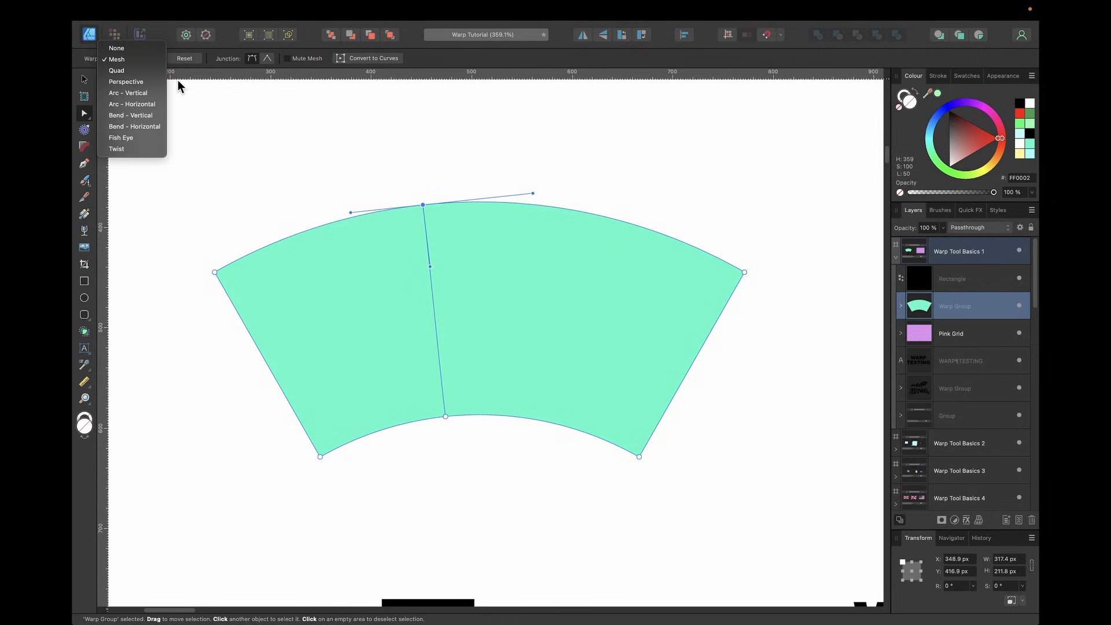
left_click(671, 400)
left_click(677, 389)
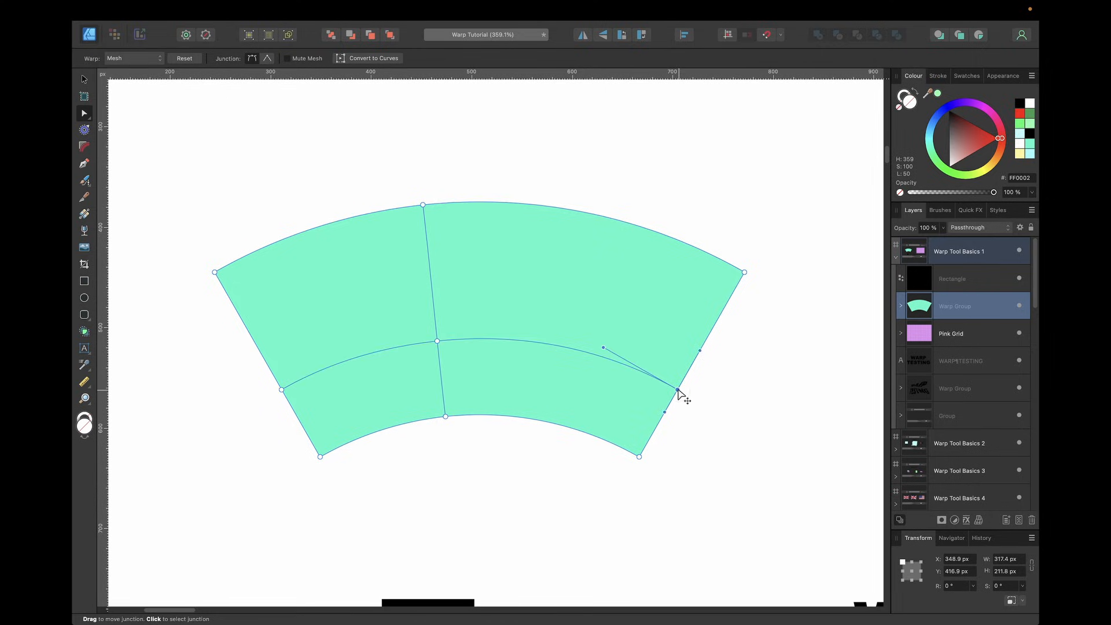
left_click(712, 327)
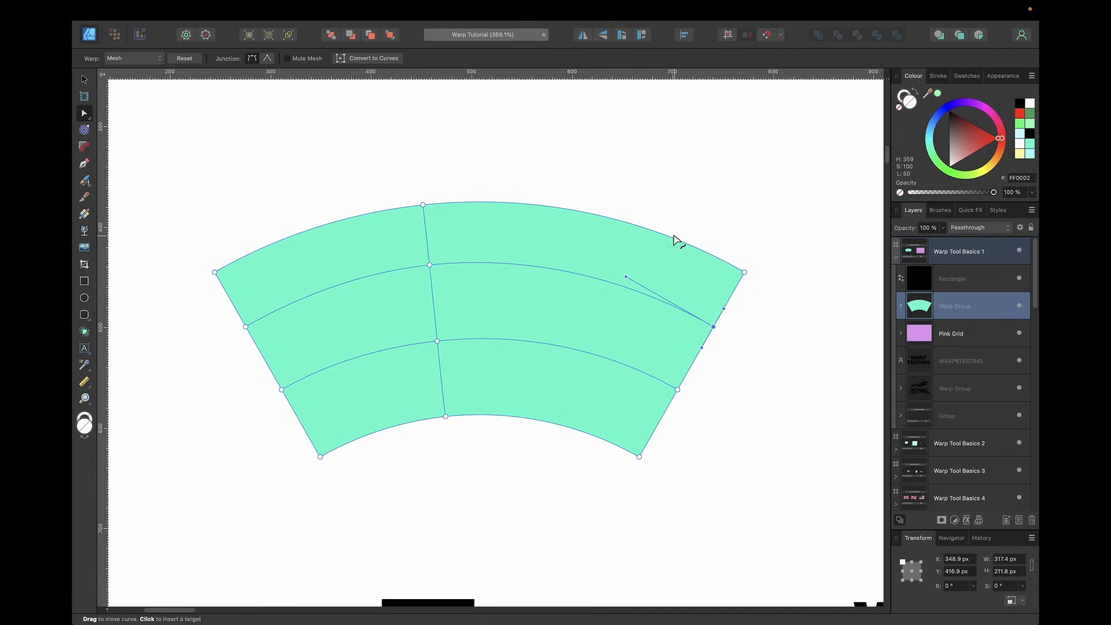
left_click(671, 238)
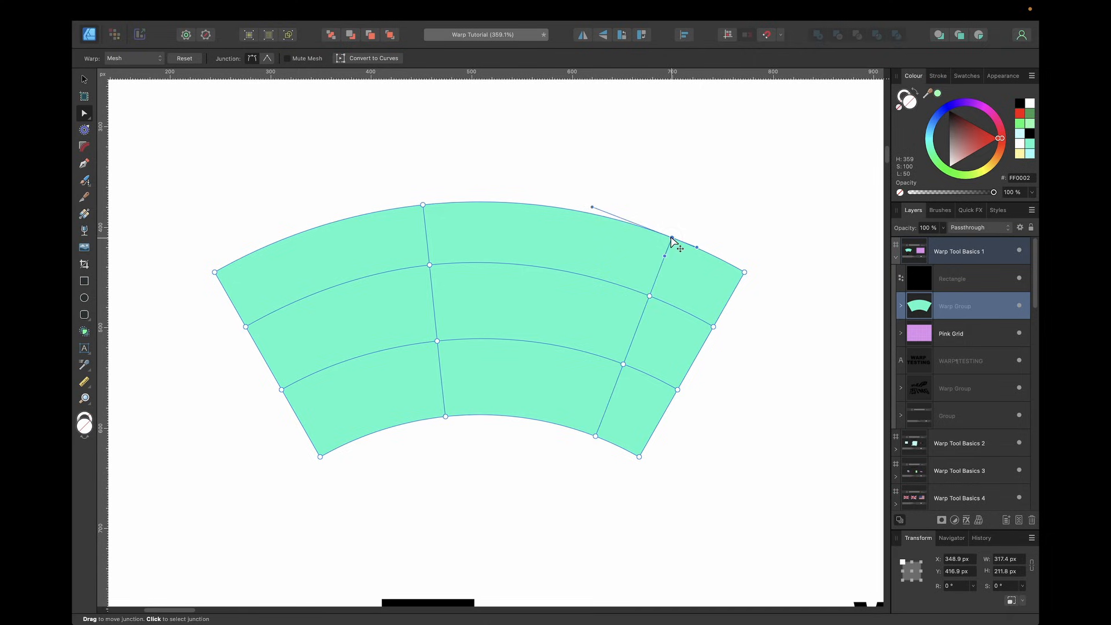
Distort the arc mesh by raising the right top-edge node, pulling the lower-left interior node outward, and lowering the bottom-edge node beneath it
left_click_drag(671, 238, 671, 144)
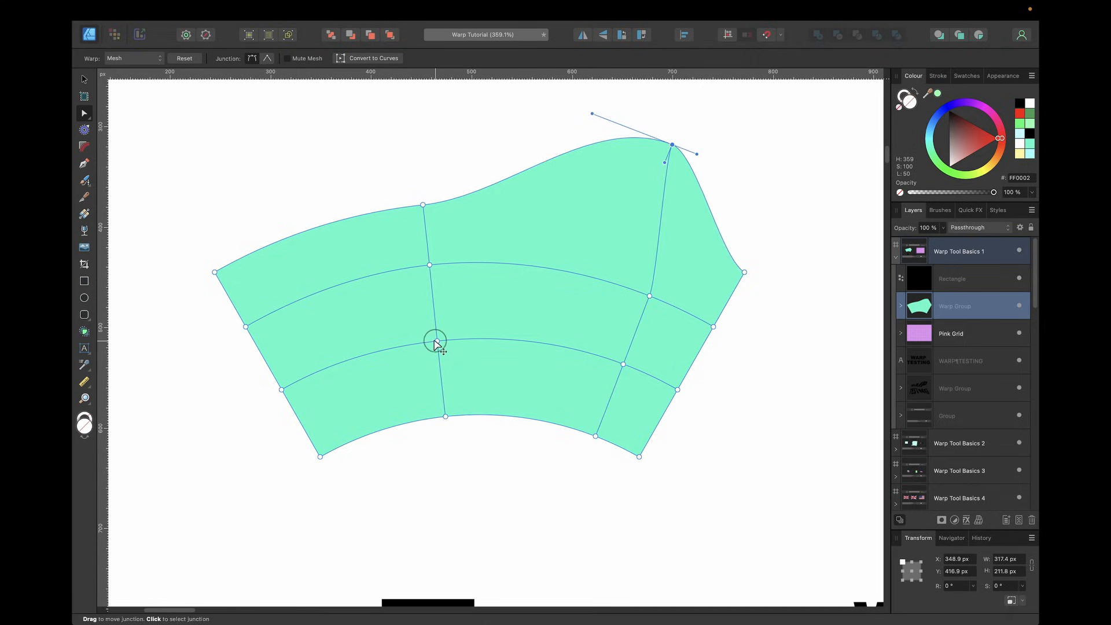
left_click_drag(437, 340, 391, 368)
left_click_drag(446, 416, 440, 454)
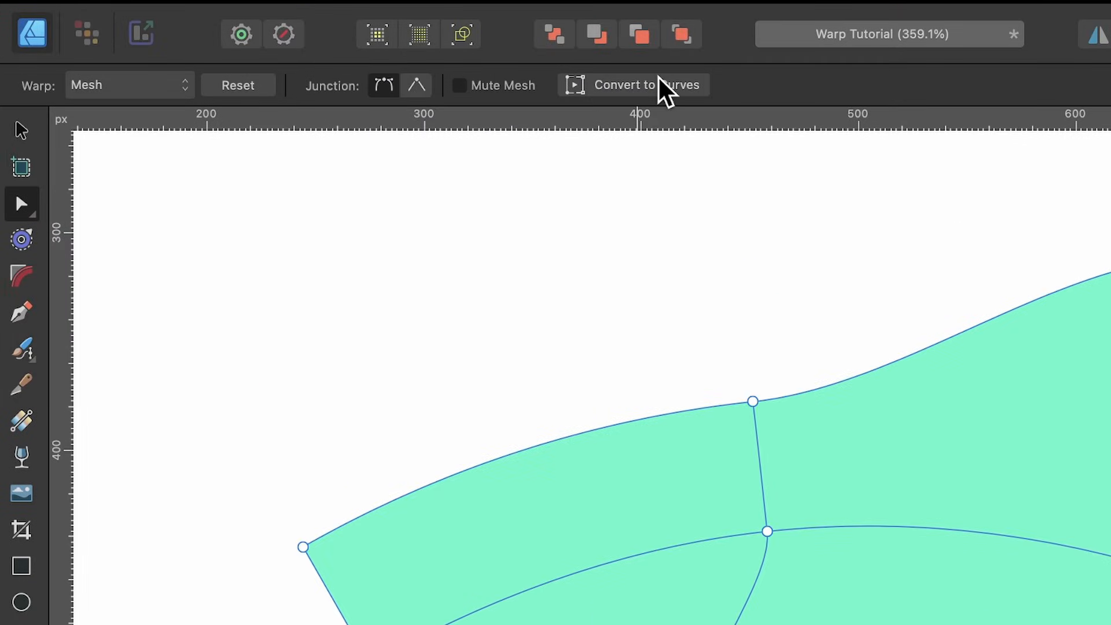
Convert the warp group to curves, move the resulting curve out above its group, and select the empty group
left_click(617, 89)
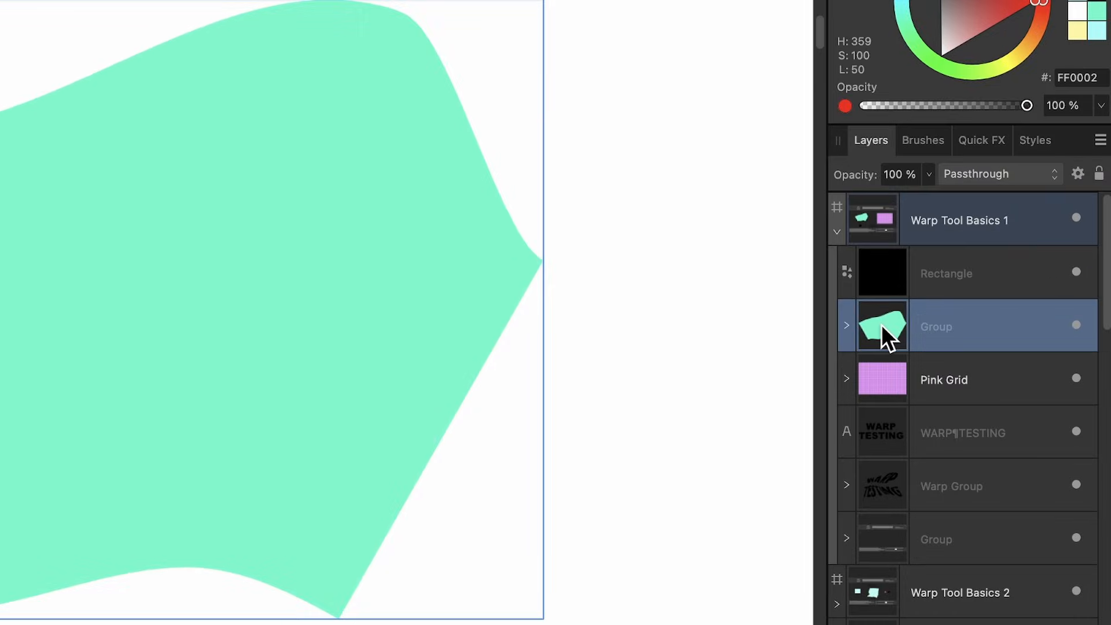
left_click(846, 325)
left_click(961, 366)
left_click_drag(932, 367, 901, 296)
left_click(931, 380)
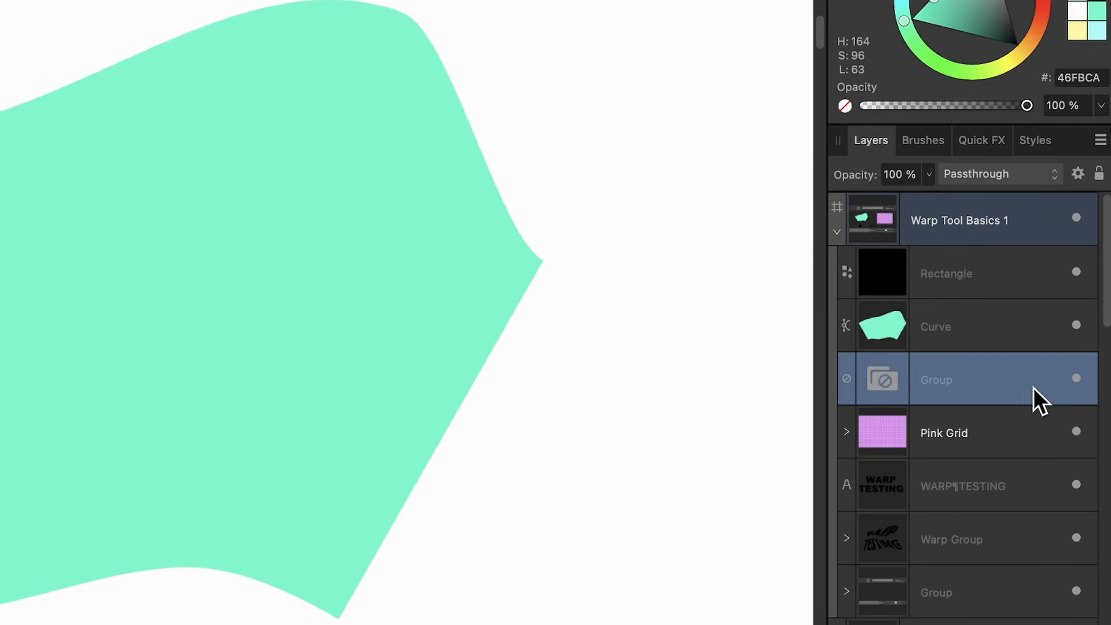
Delete the empty group and reshape the remaining green curve by moving a smooth node on its upper-right edge outward and back in
key("Delete")
left_click(952, 327)
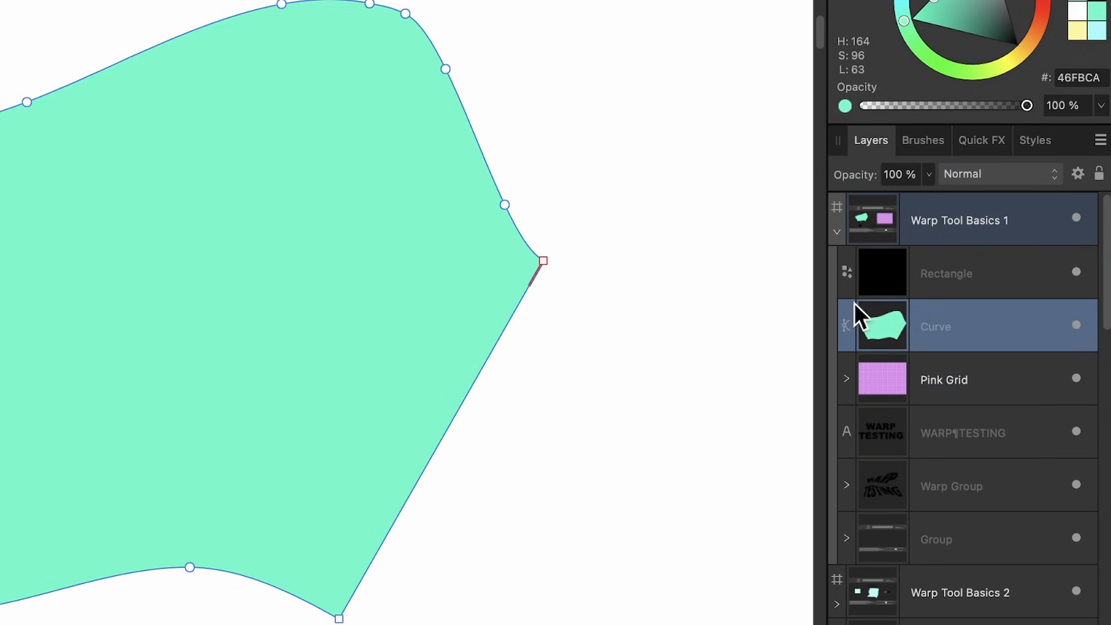
left_click_drag(469, 204, 520, 145)
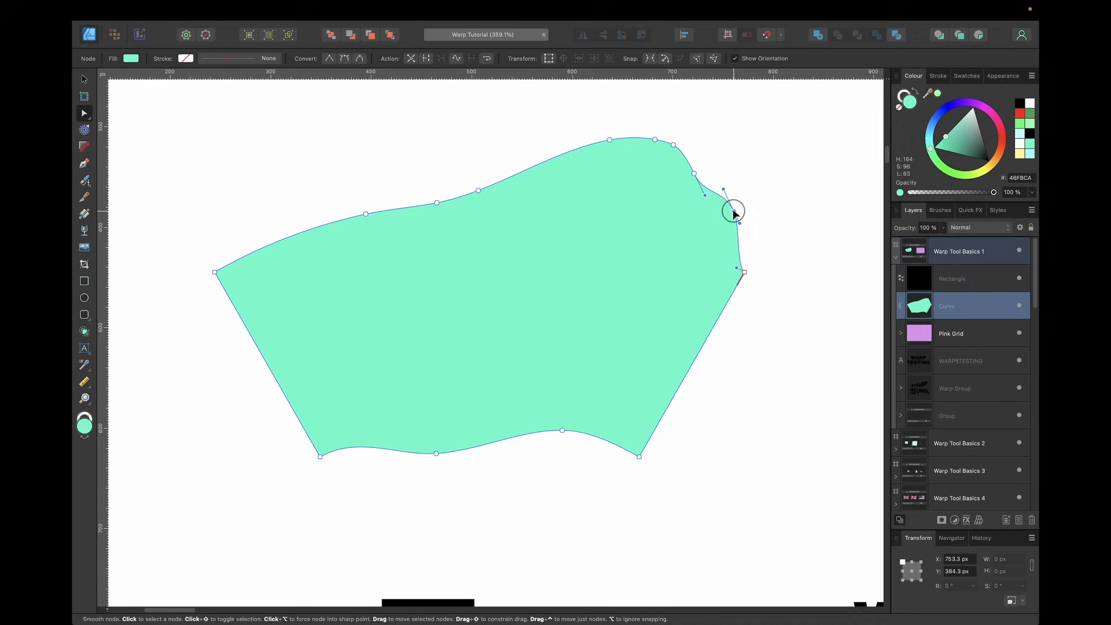
left_click_drag(733, 212, 717, 220)
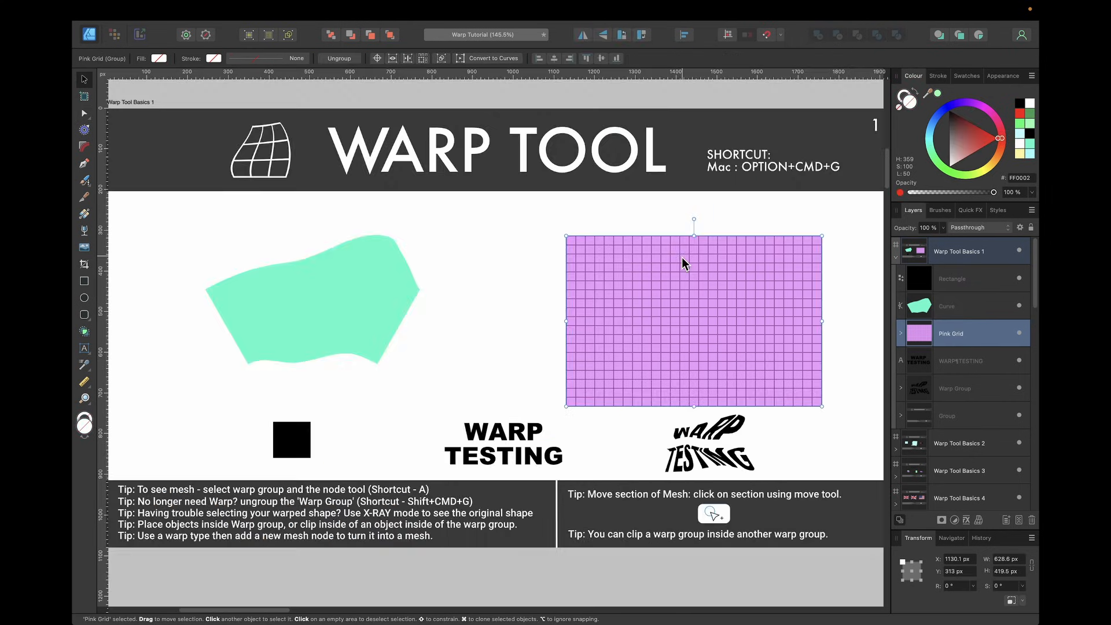
Examine the Grid Thick and Rectangle layers inside the Pink Grid group, and reselect the whole group
scroll(681, 256, "up", 4)
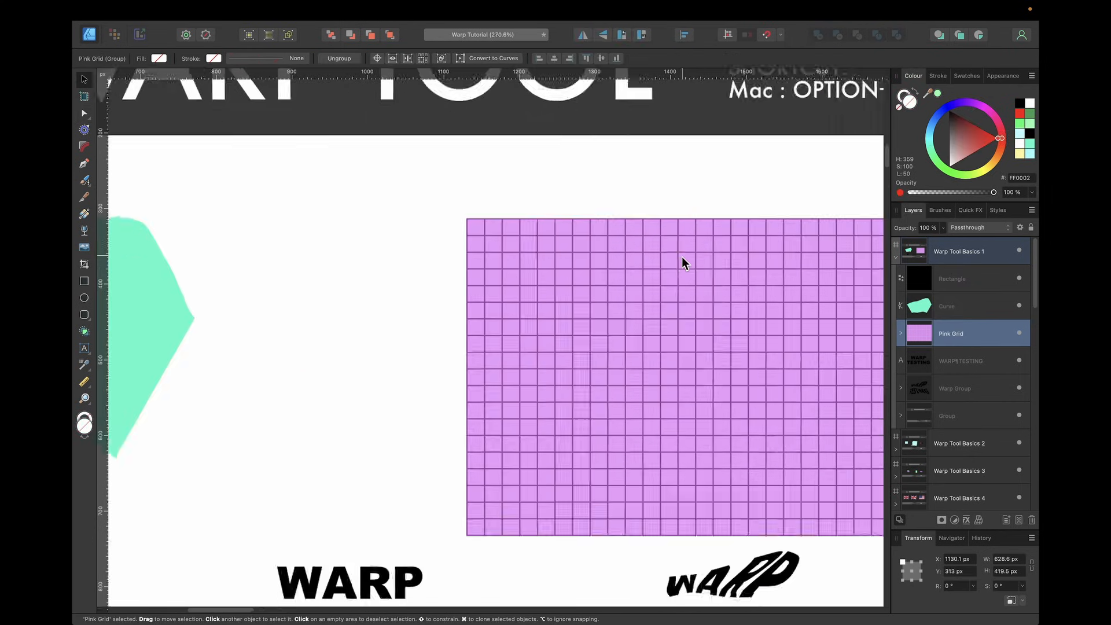
scroll(681, 256, "right", 4)
scroll(682, 256, "up", 3)
scroll(681, 256, "left", 2)
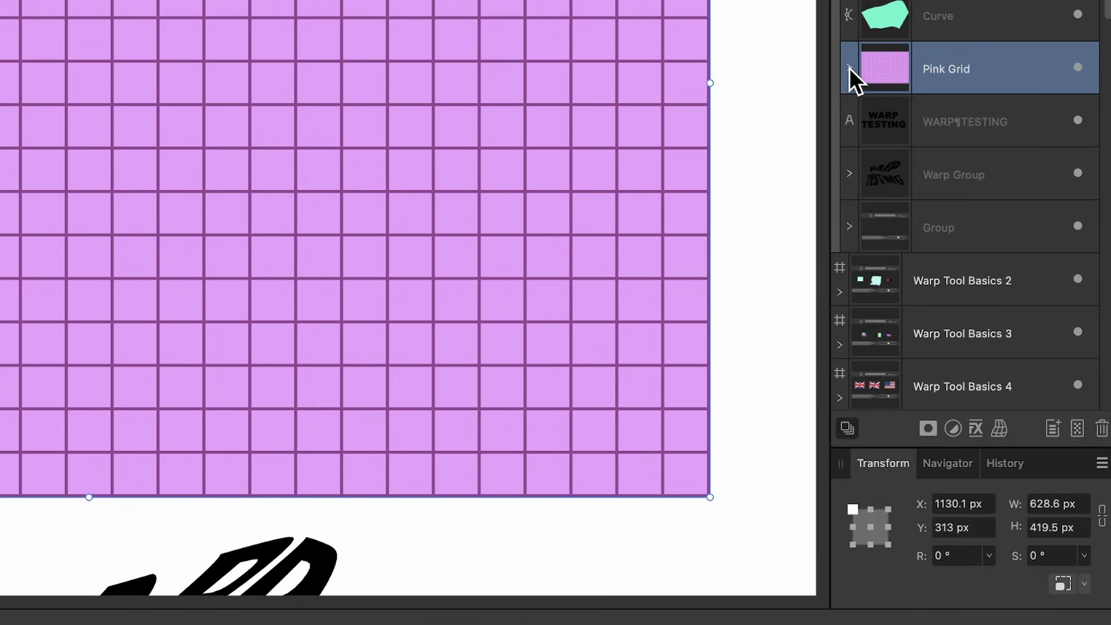
left_click(848, 67)
left_click(970, 122)
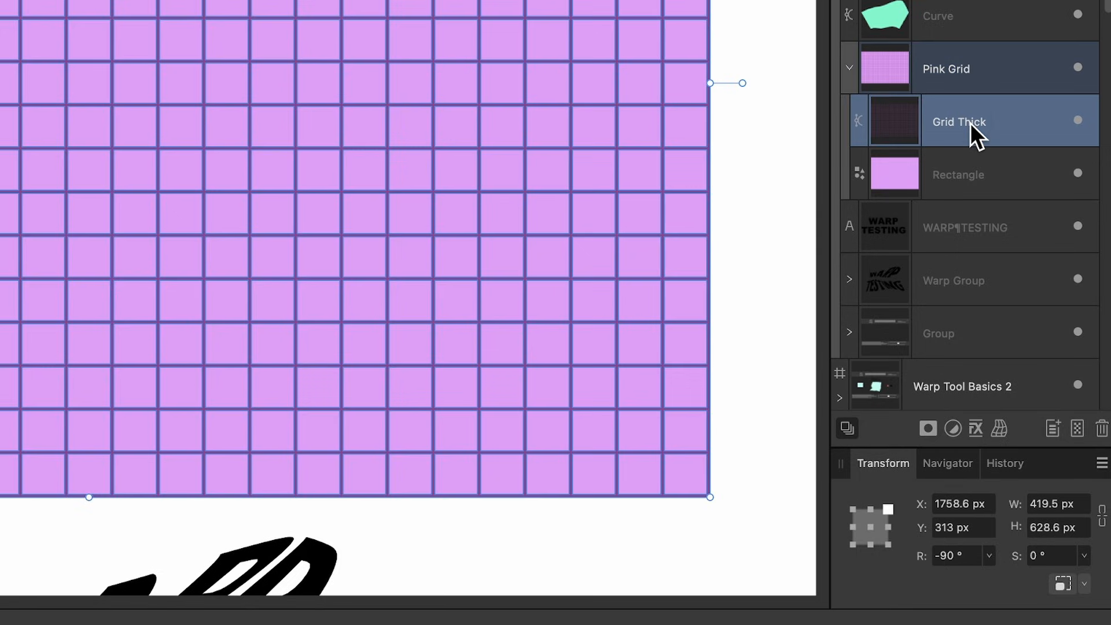
left_click(978, 169)
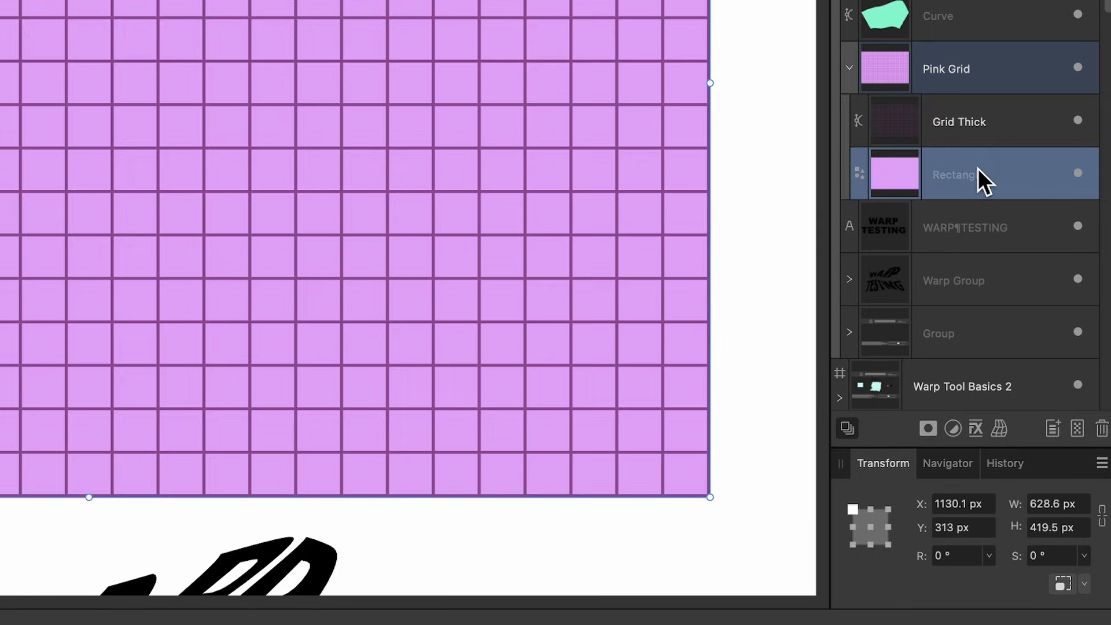
left_click(977, 137)
left_click(849, 69)
left_click(997, 68)
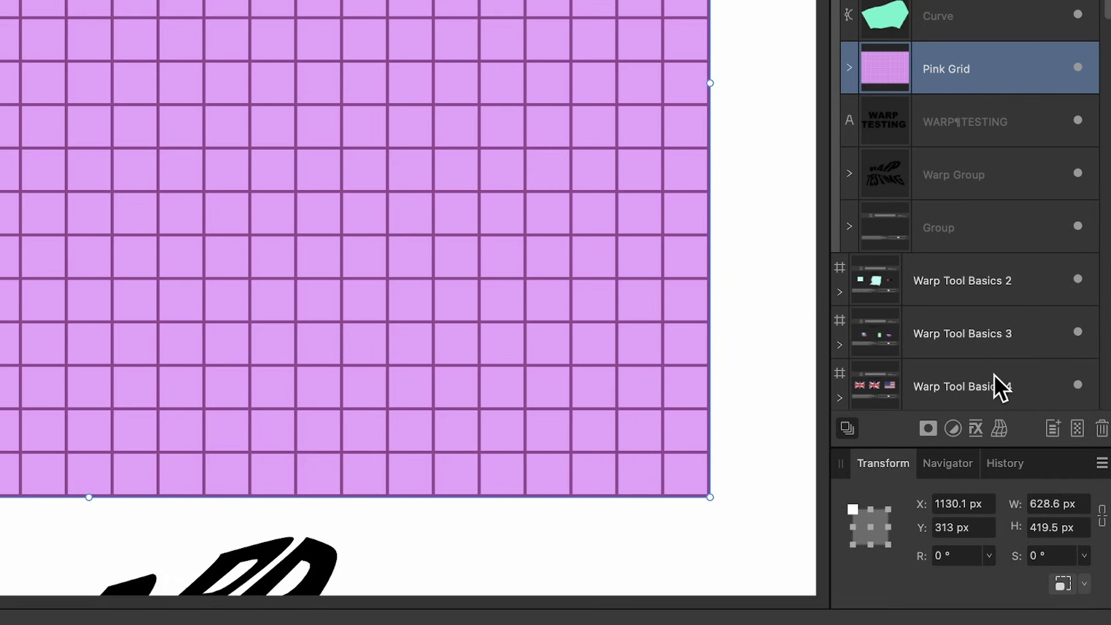
Apply a Mesh warp to the Pink Grid group and distort it by moving three interior nodes, both upper ones and the lower-left one
left_click(997, 430)
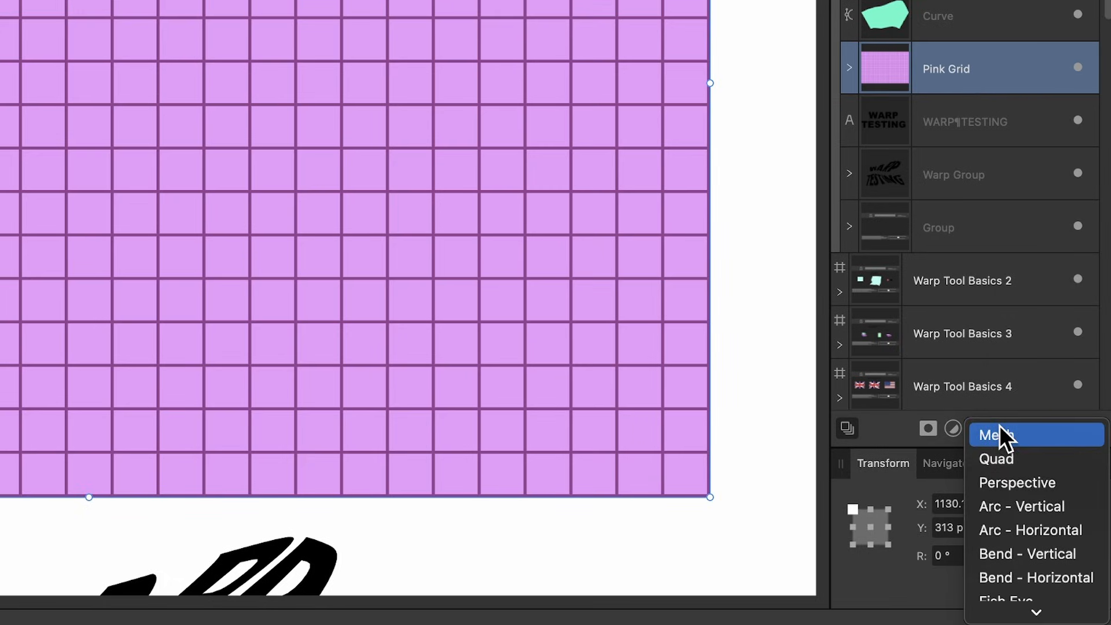
left_click(1040, 434)
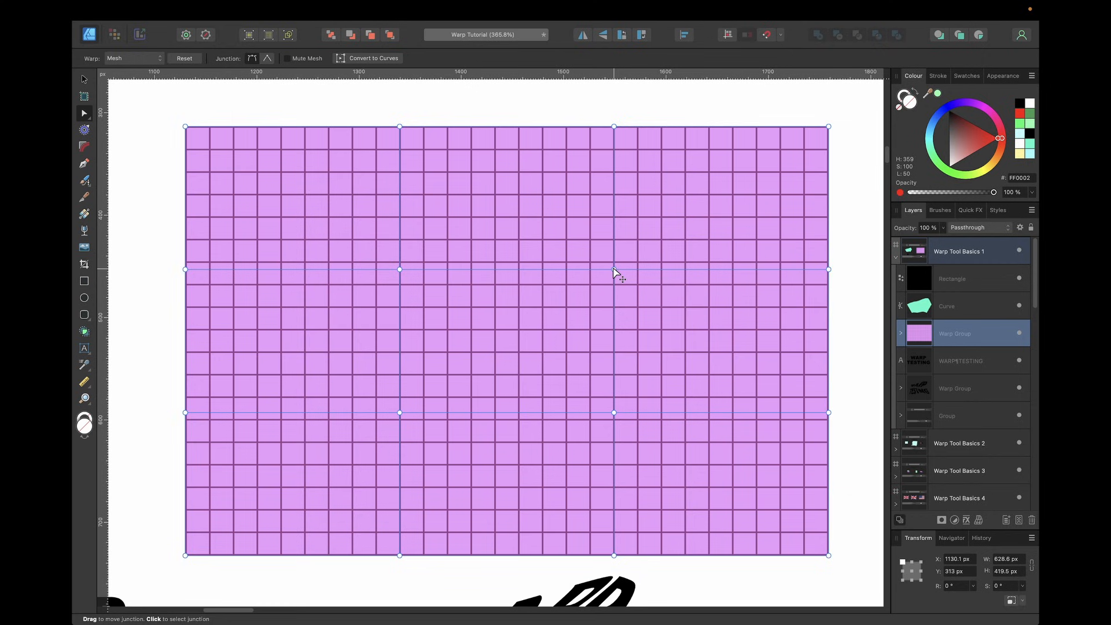
left_click_drag(614, 269, 519, 214)
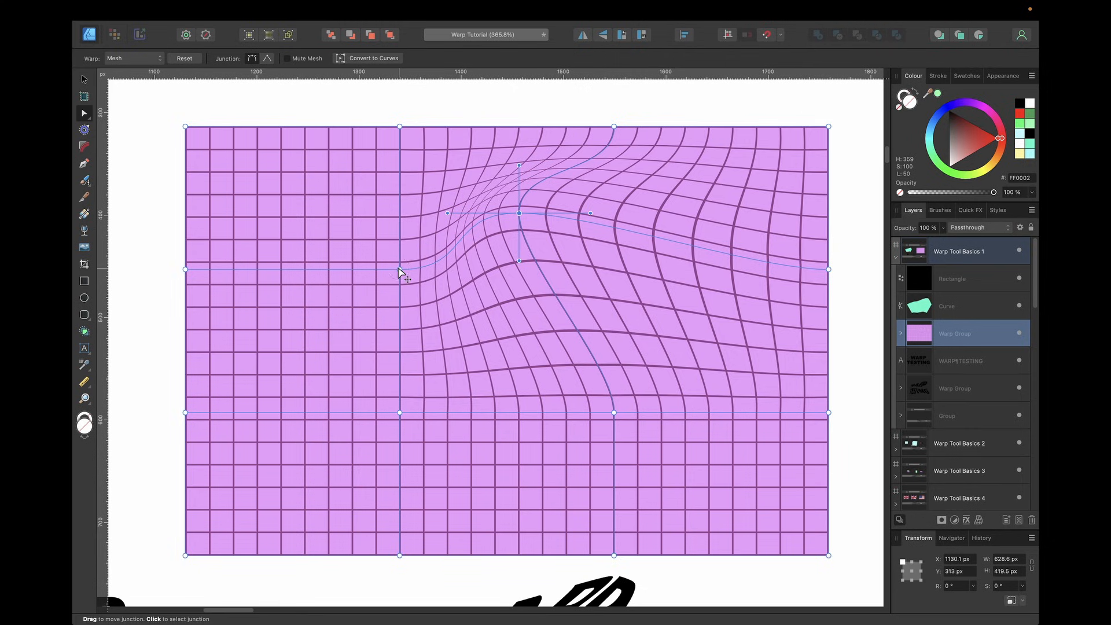
left_click_drag(399, 271, 418, 313)
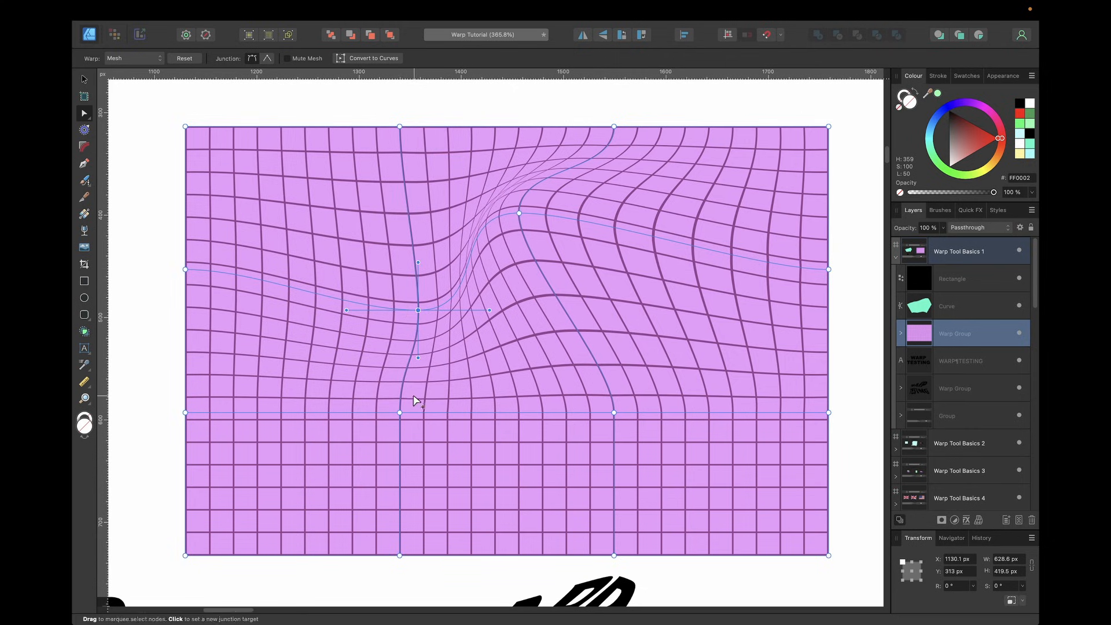
left_click_drag(399, 413, 311, 379)
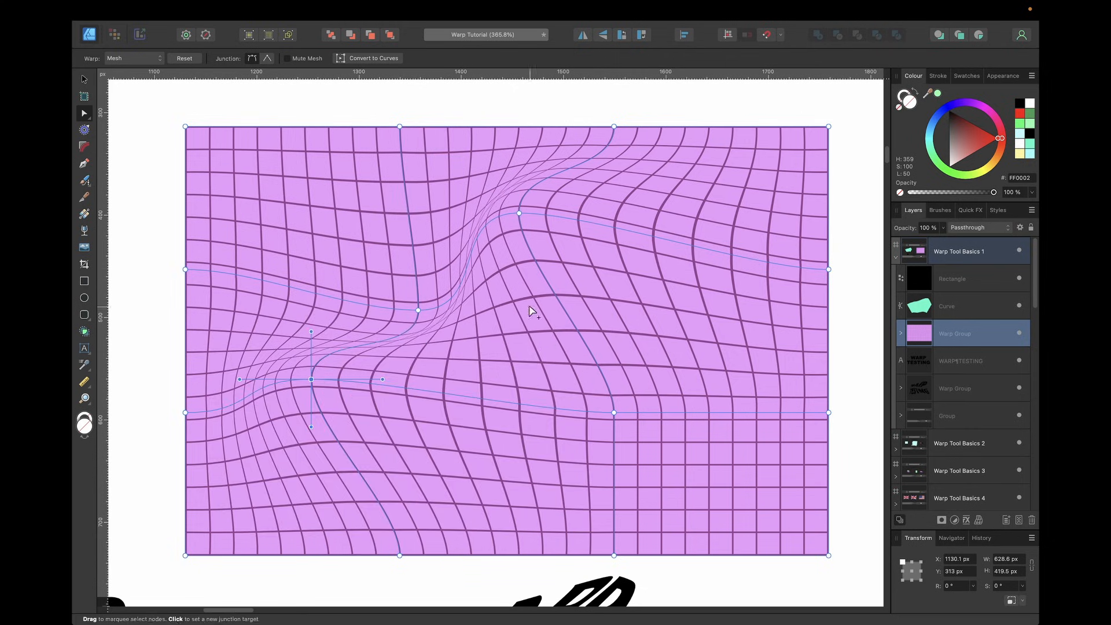
Raise the pink mesh's top-left corner node above the grid and bend the top edge downward with that node's handle
left_click_drag(185, 126, 172, 62)
scroll(248, 105, "up", 3)
scroll(249, 104, "left", 1)
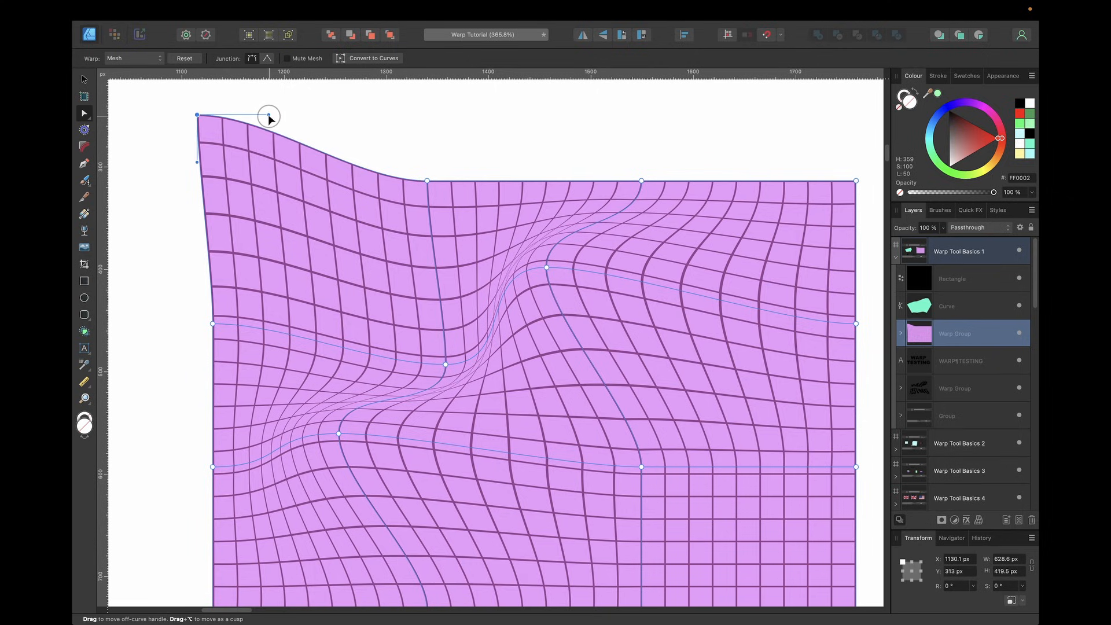
left_click_drag(269, 116, 246, 182)
Test that the unwarped WARP TESTING text is editable by adding "aaa" before WARP and removing it again
scroll(403, 293, "down", 3)
scroll(420, 318, "left", 3)
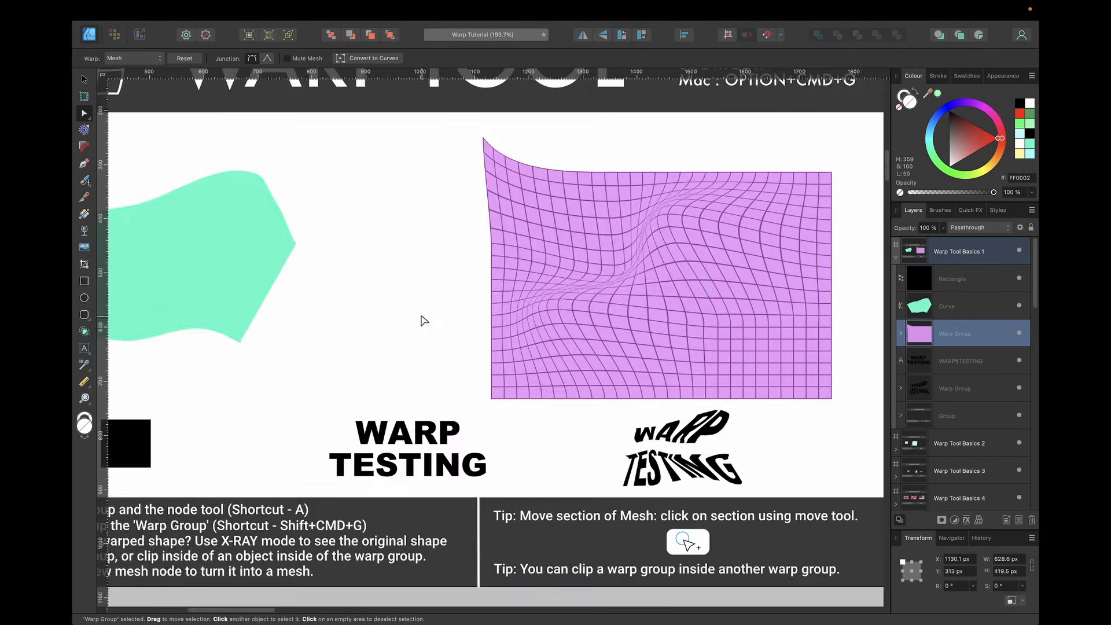
scroll(439, 399, "up", 3)
scroll(438, 400, "down", 2)
scroll(439, 399, "down", 1)
scroll(439, 399, "left", 1)
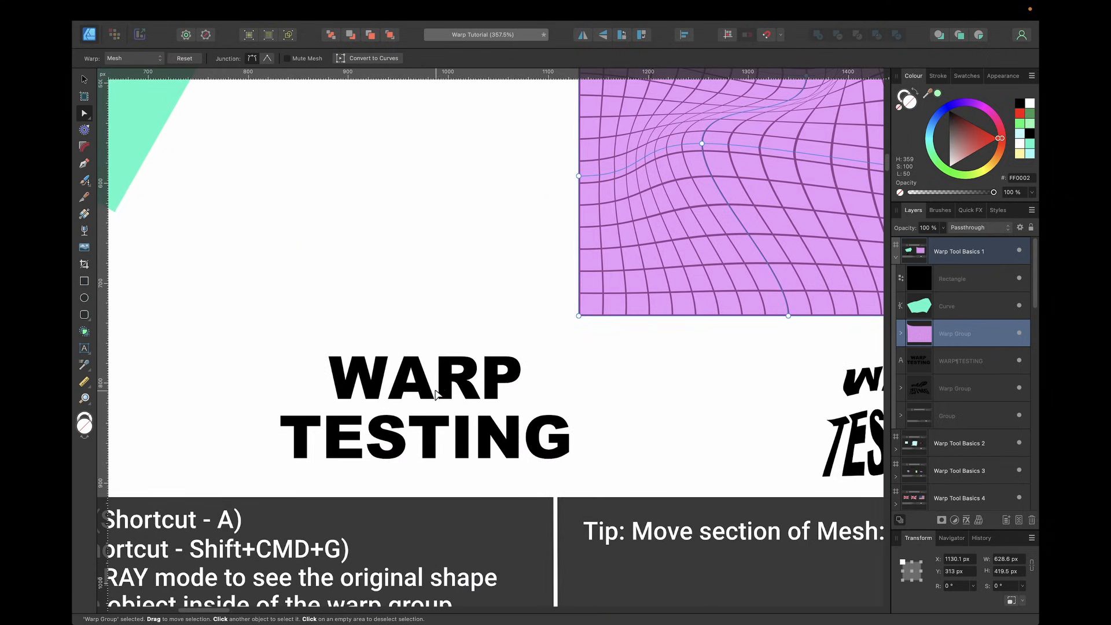
left_click(435, 394)
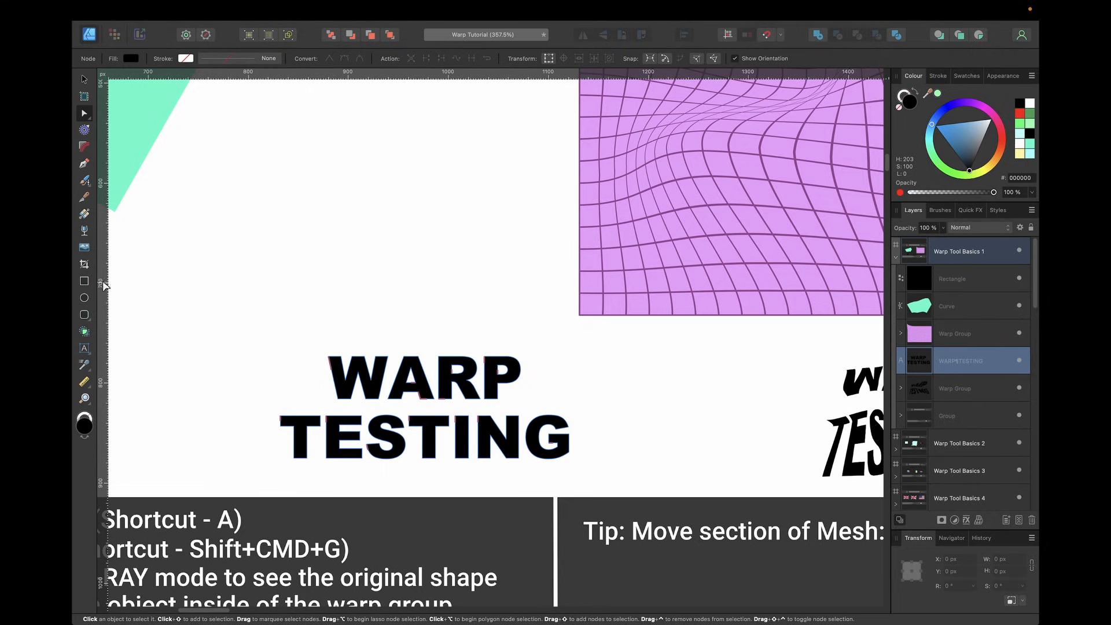
left_click(84, 347)
type("aaa")
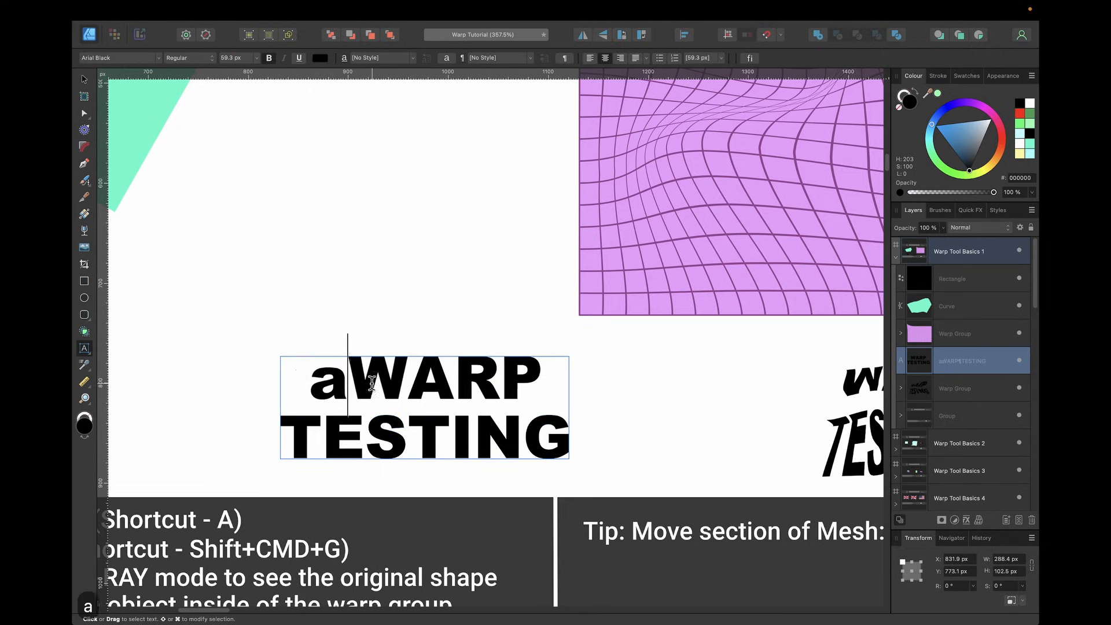
key("BackSpace")
key("BackSpace")
key("BackSpace")
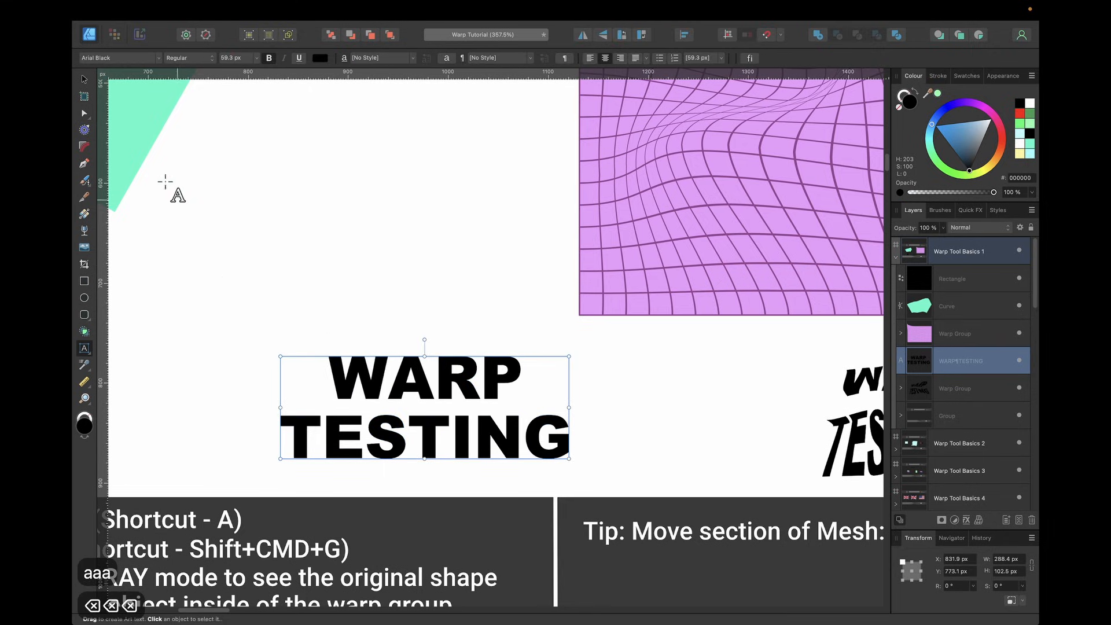
Apply a Perspective warp to the WARP TESTING text and pull its two left corners outward, making the left side taller
left_click(84, 81)
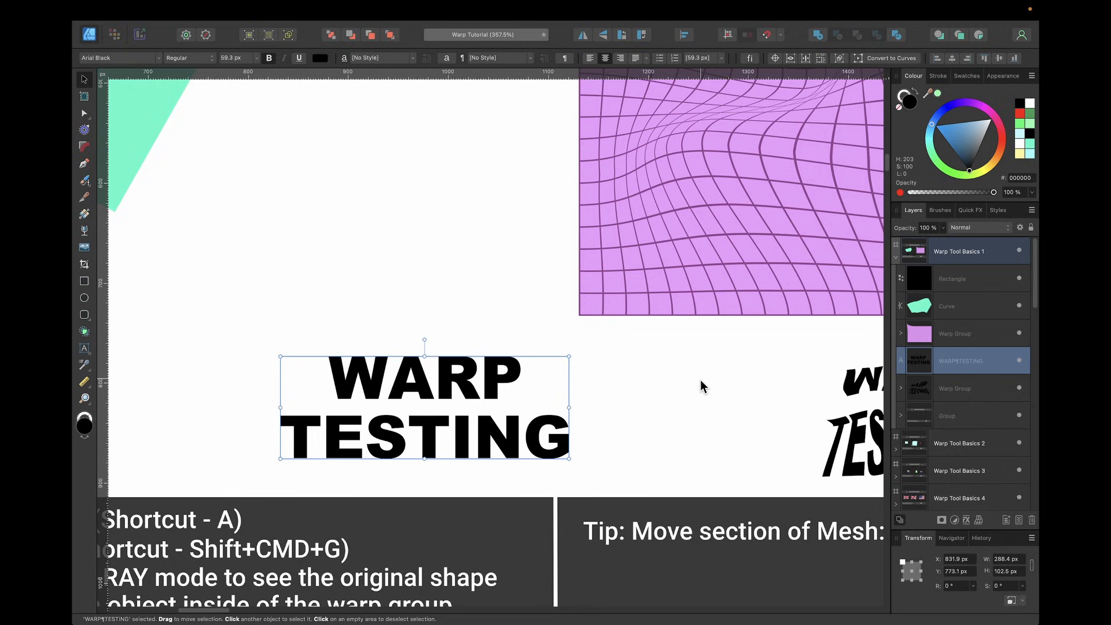
left_click(978, 520)
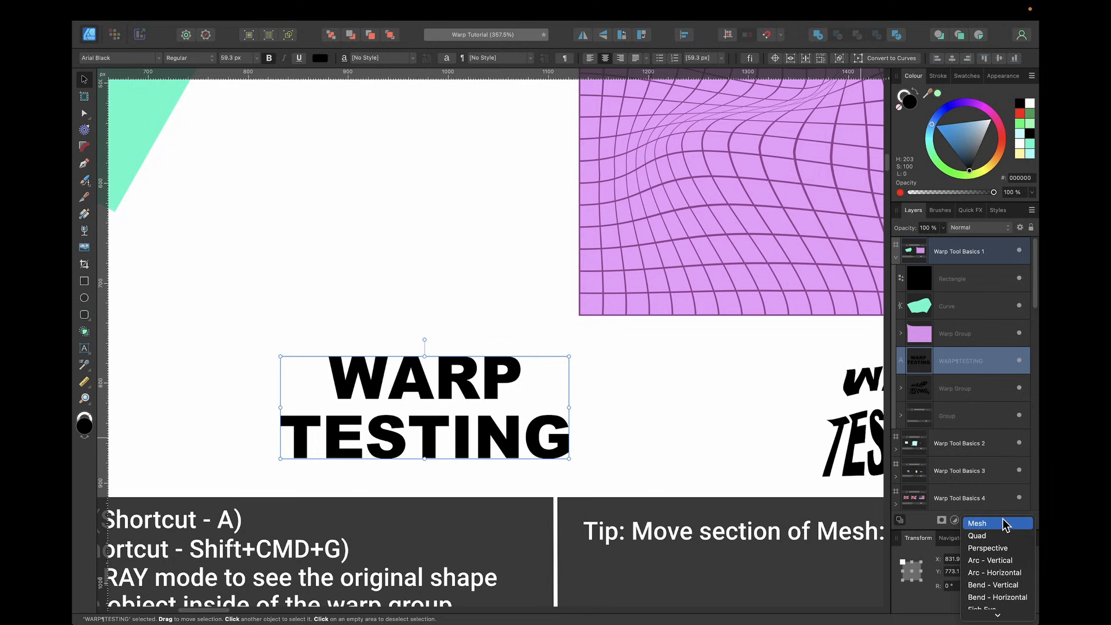
left_click(987, 547)
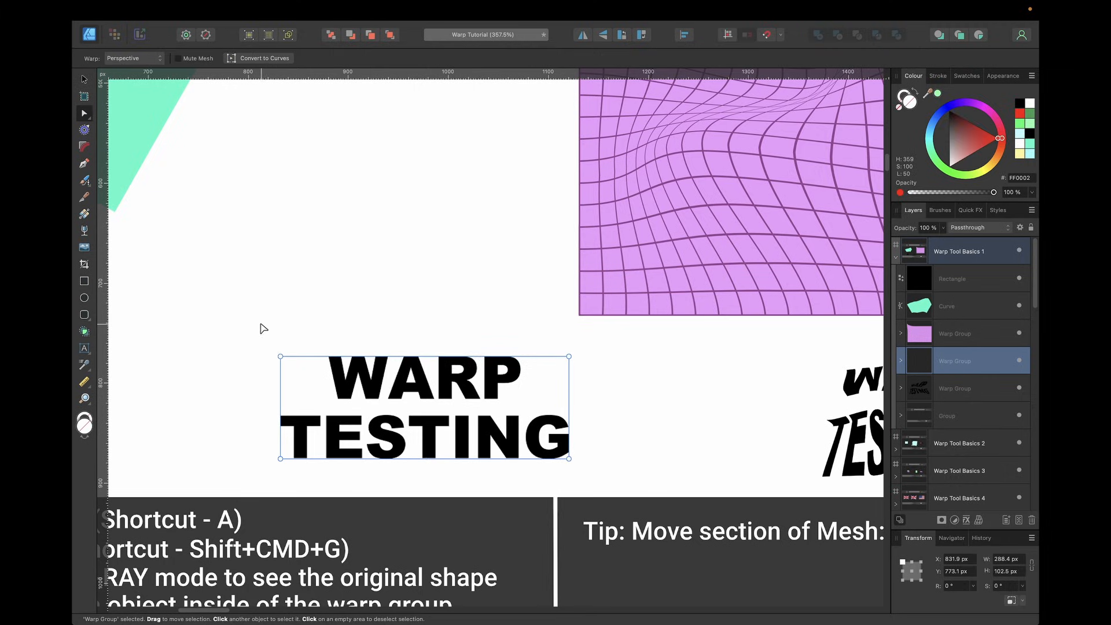
left_click_drag(280, 356, 255, 262)
left_click_drag(279, 459, 284, 506)
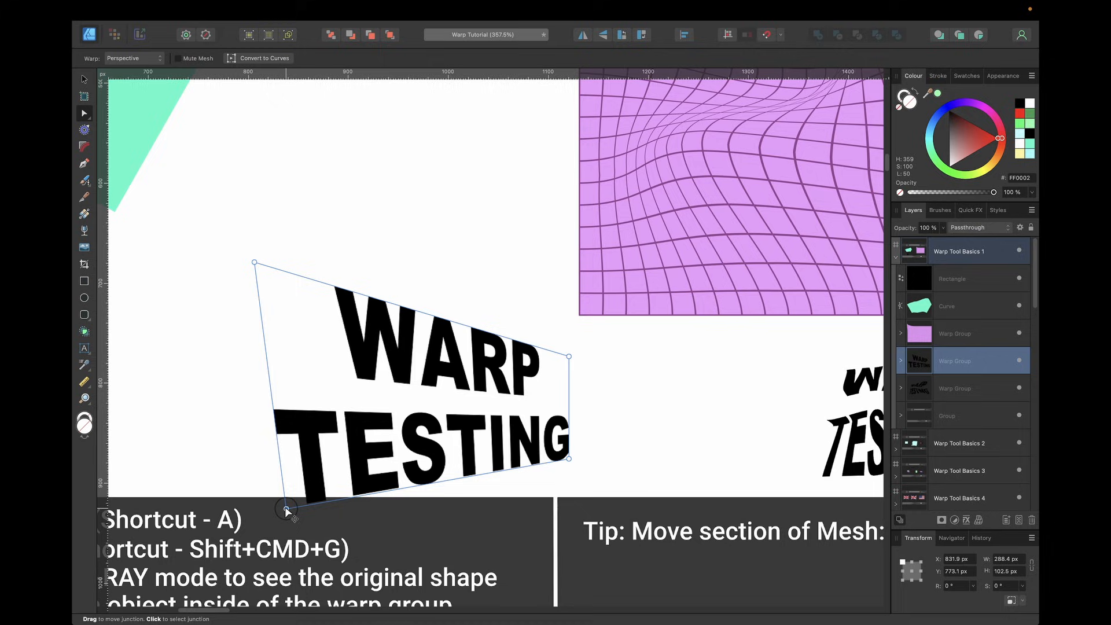
Turn the perspective warp into a mesh by inserting a node midway on its left edge, and bow the new mesh line upward
left_click(271, 389)
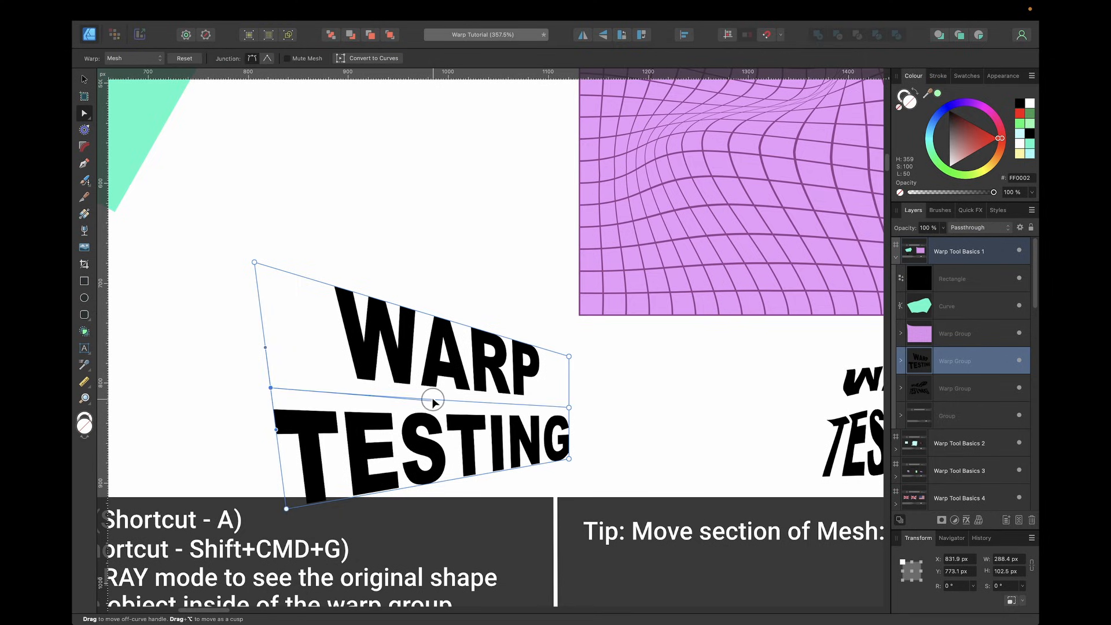
left_click_drag(433, 400, 441, 358)
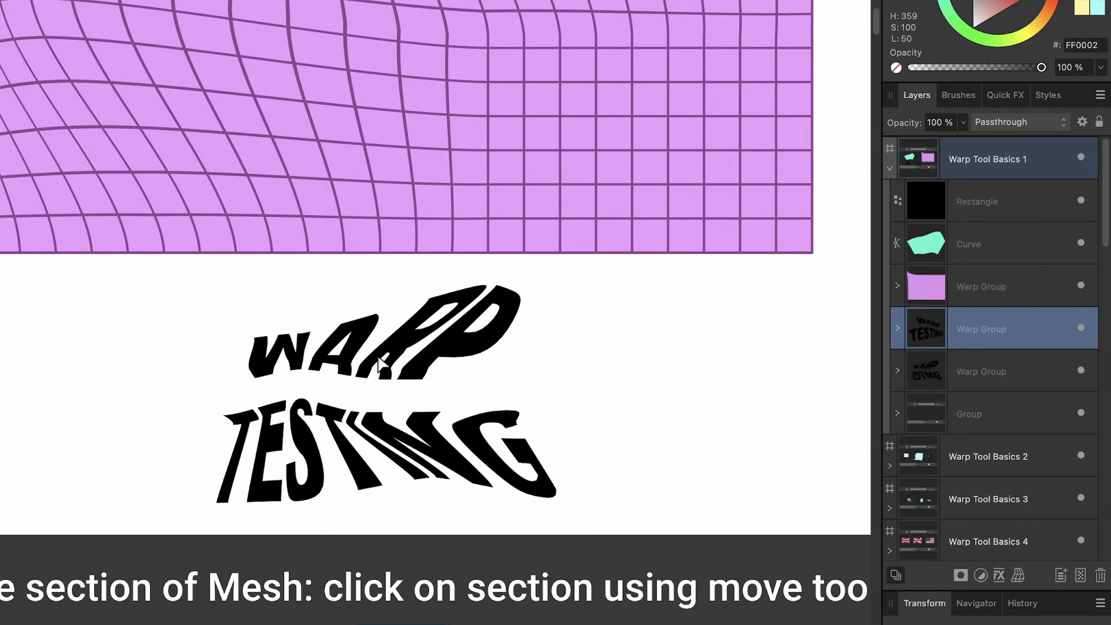
left_click(341, 379)
left_click(529, 319)
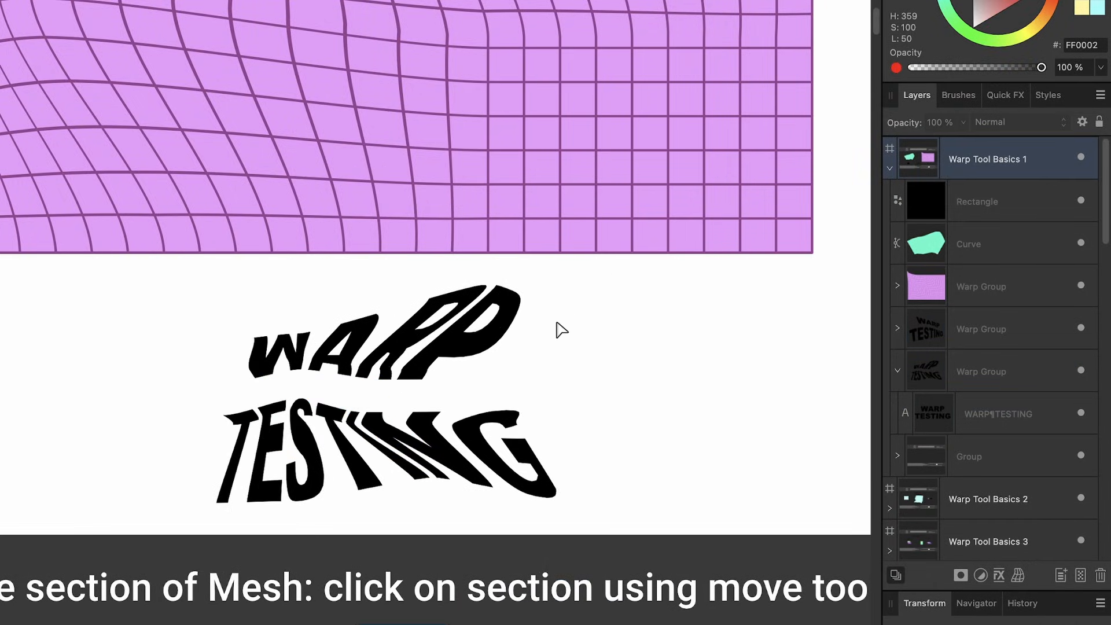
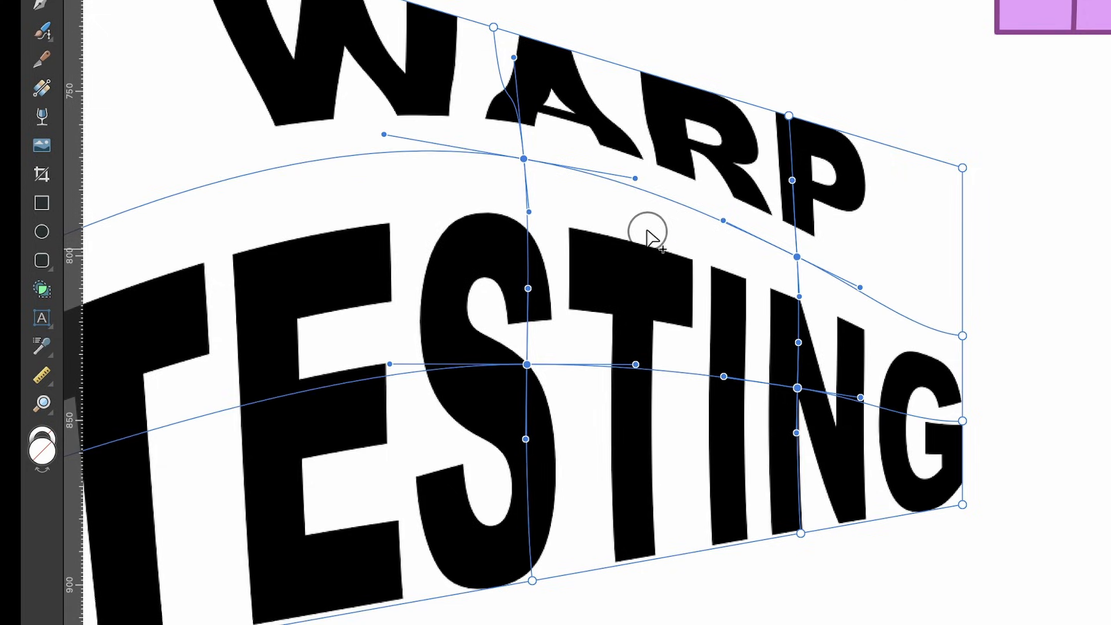
Set a junction target in the mesh section above the E of TESTING and move that section slightly downward
left_click(325, 205)
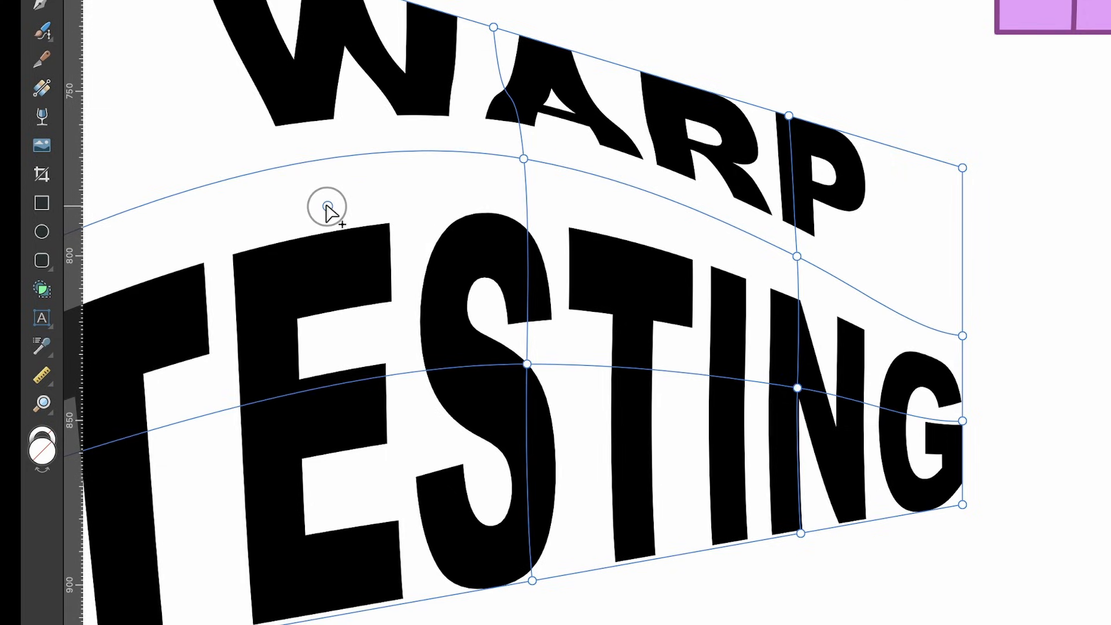
left_click_drag(326, 206, 340, 242)
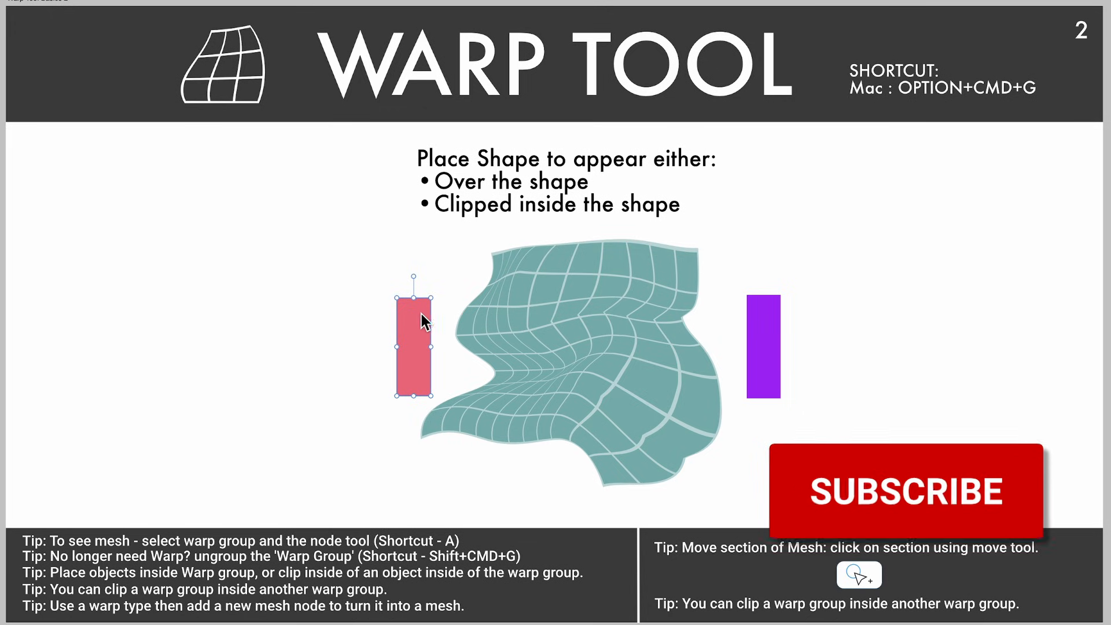
Examine the teal warp group in Warp Tool Basics 2, including its Towel group and the Grid and Background curves inside
mouse_move(418, 318)
left_mouse_down()
mouse_move(461, 313)
mouse_move(426, 312)
left_mouse_up()
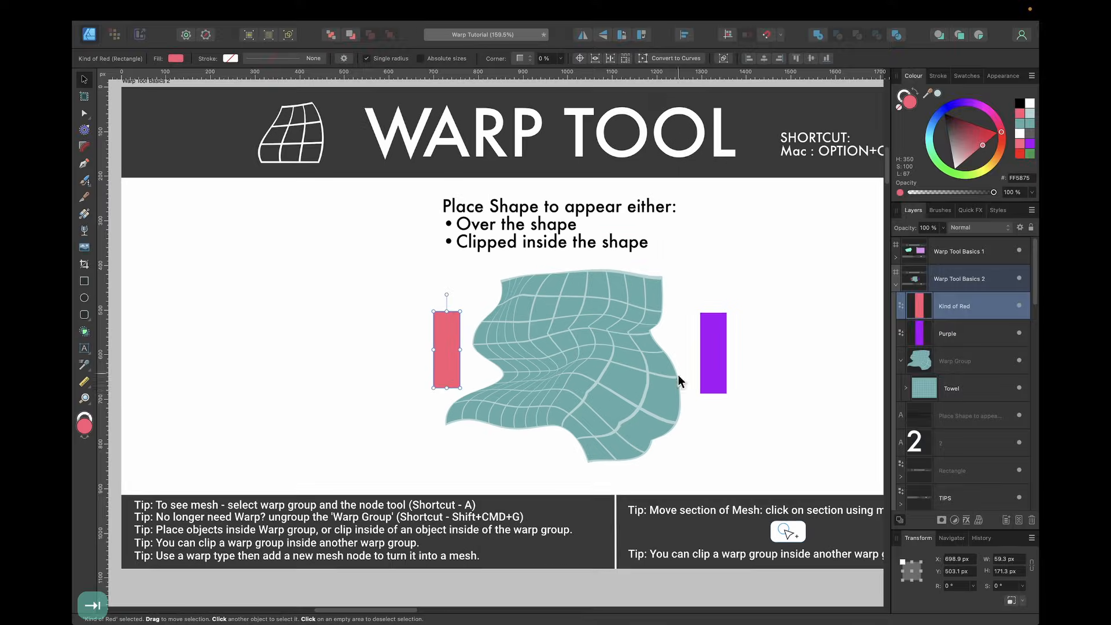
scroll(598, 373, "up", 5)
left_click(570, 340)
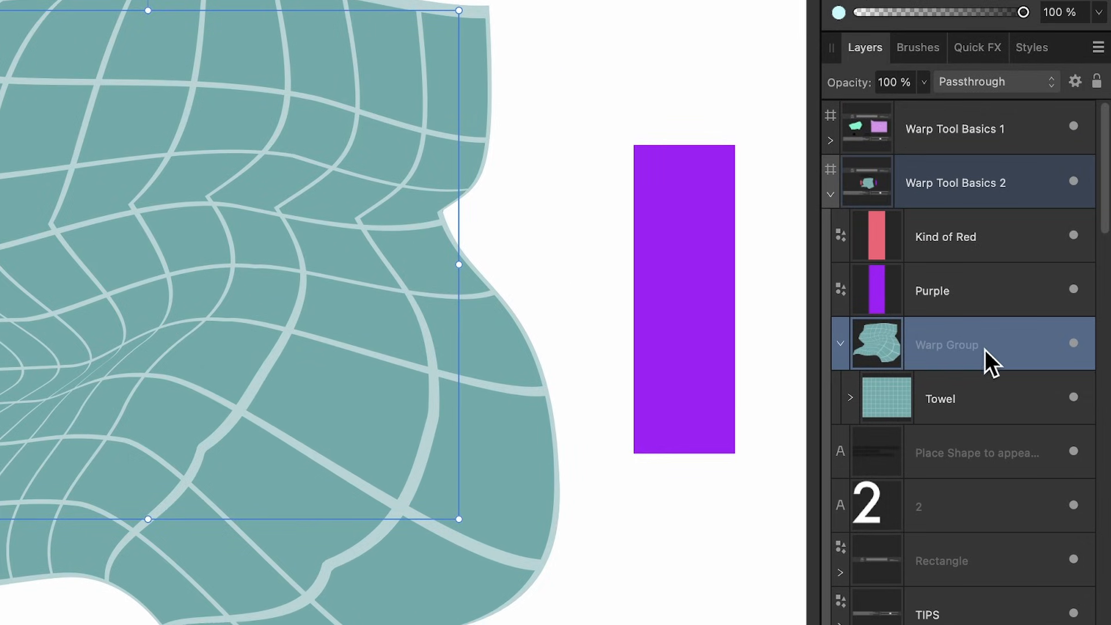
left_click(972, 408)
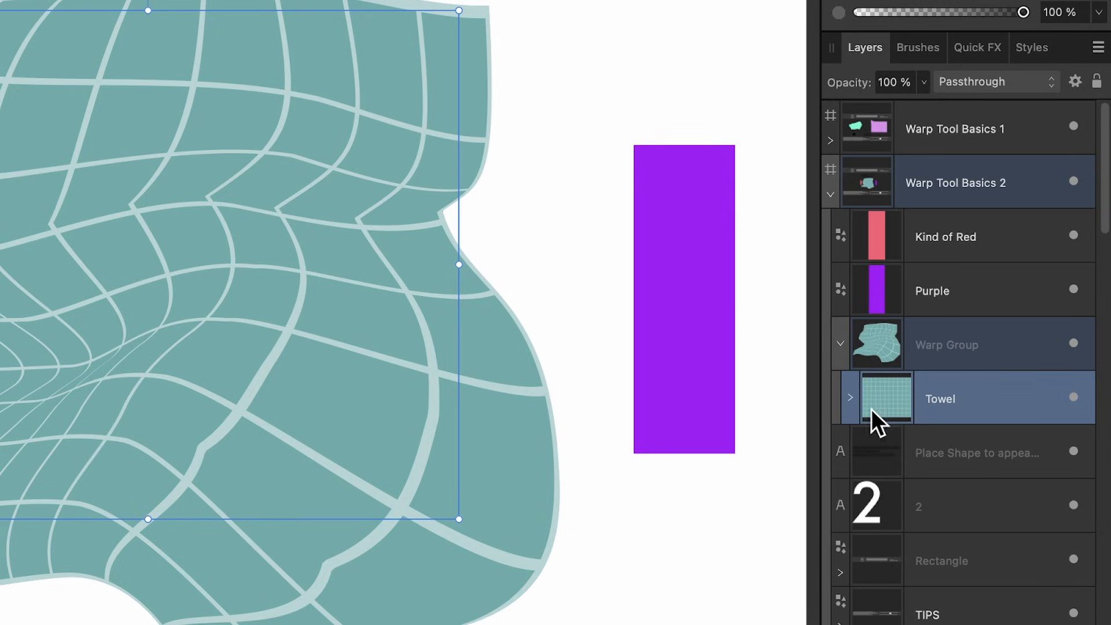
left_click(849, 398)
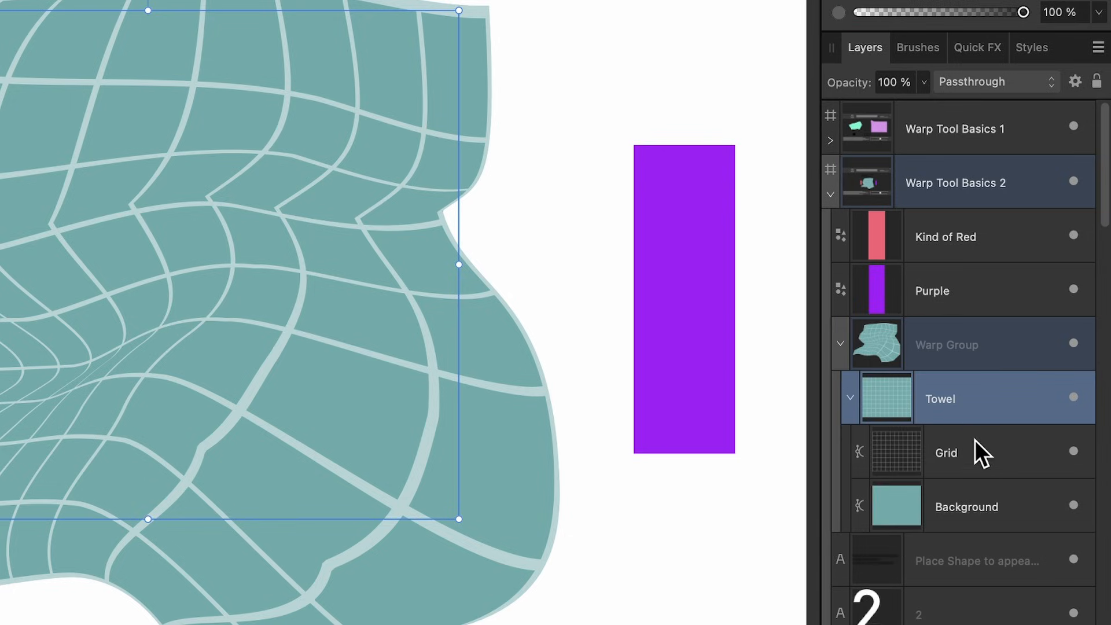
left_click(974, 451)
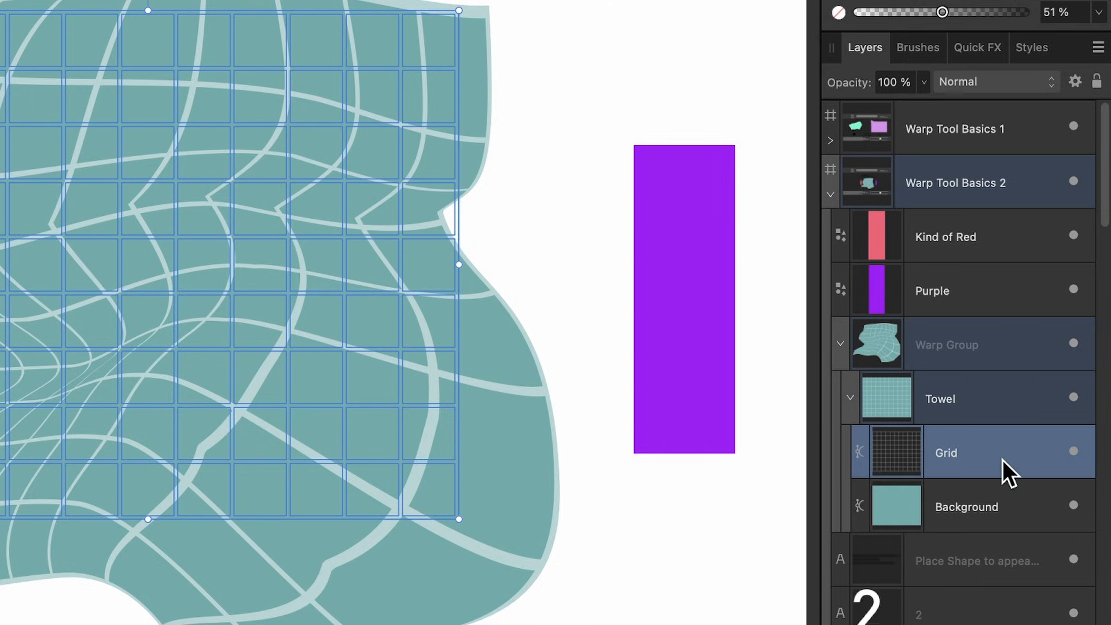
left_click(952, 506)
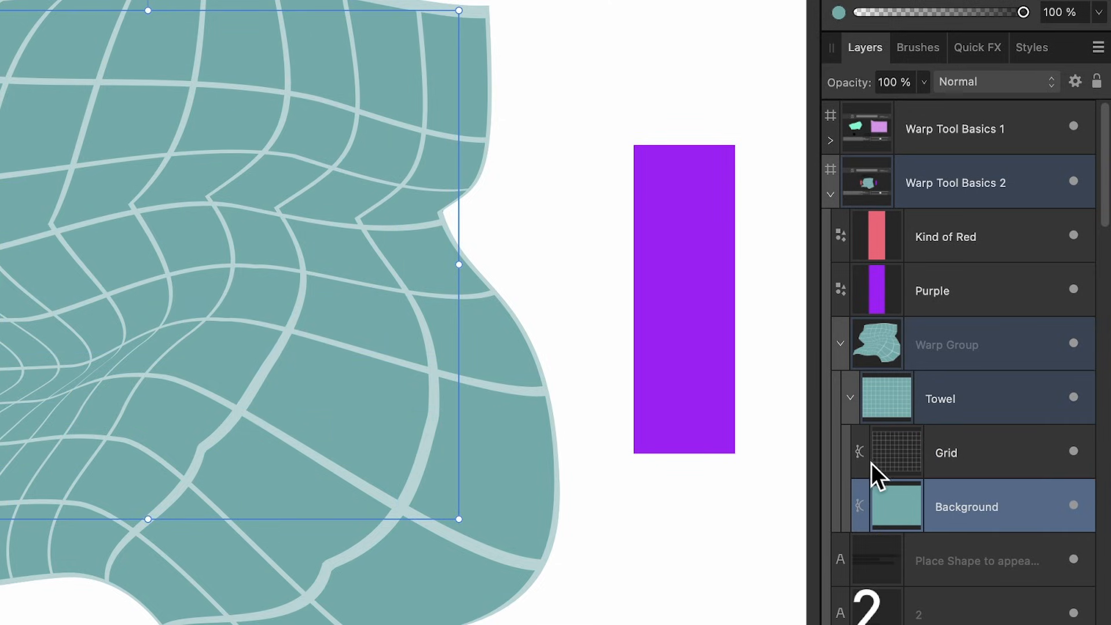
Place the Kind of Red rectangle inside the Warp Group above Towel, positioned over the lower-left part of the teal shape
left_click(850, 399)
left_click(915, 238)
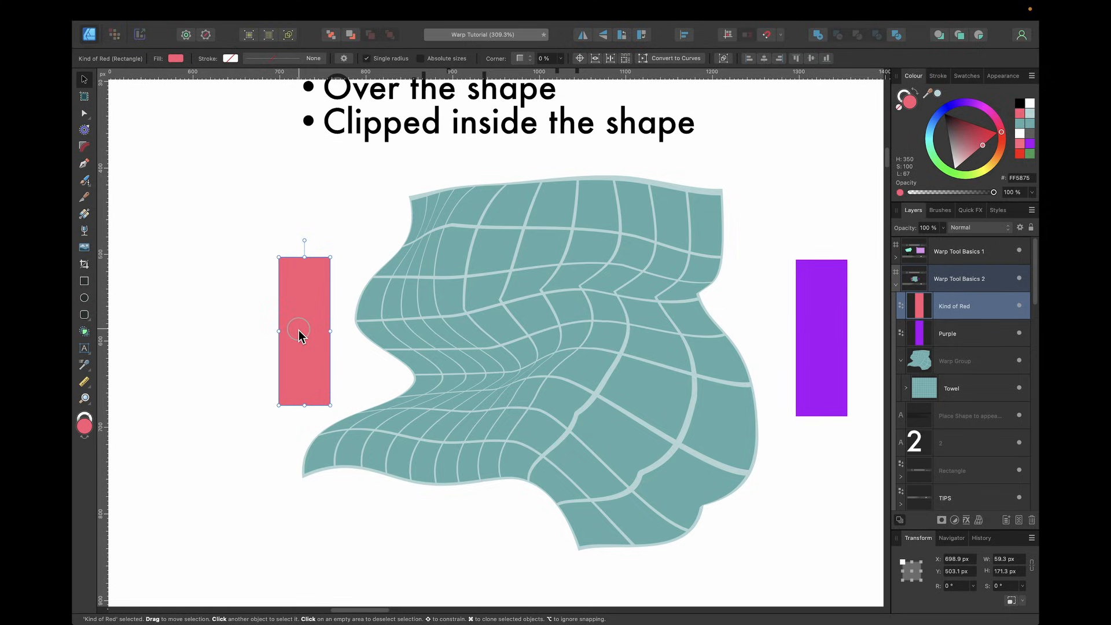
left_click_drag(299, 334, 441, 441)
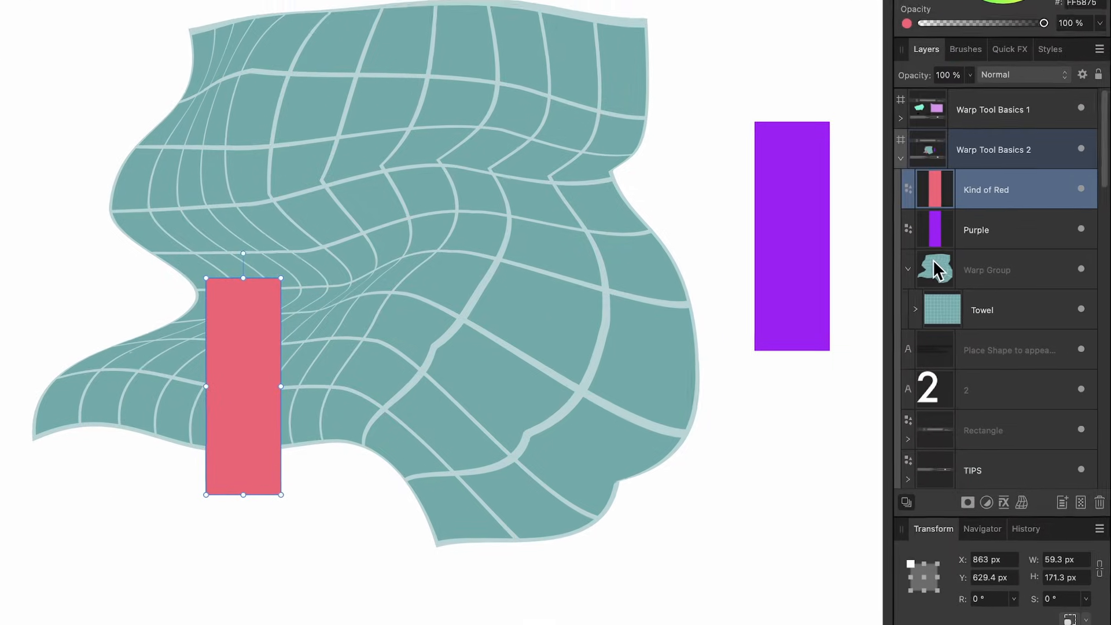
left_click_drag(977, 179, 990, 279)
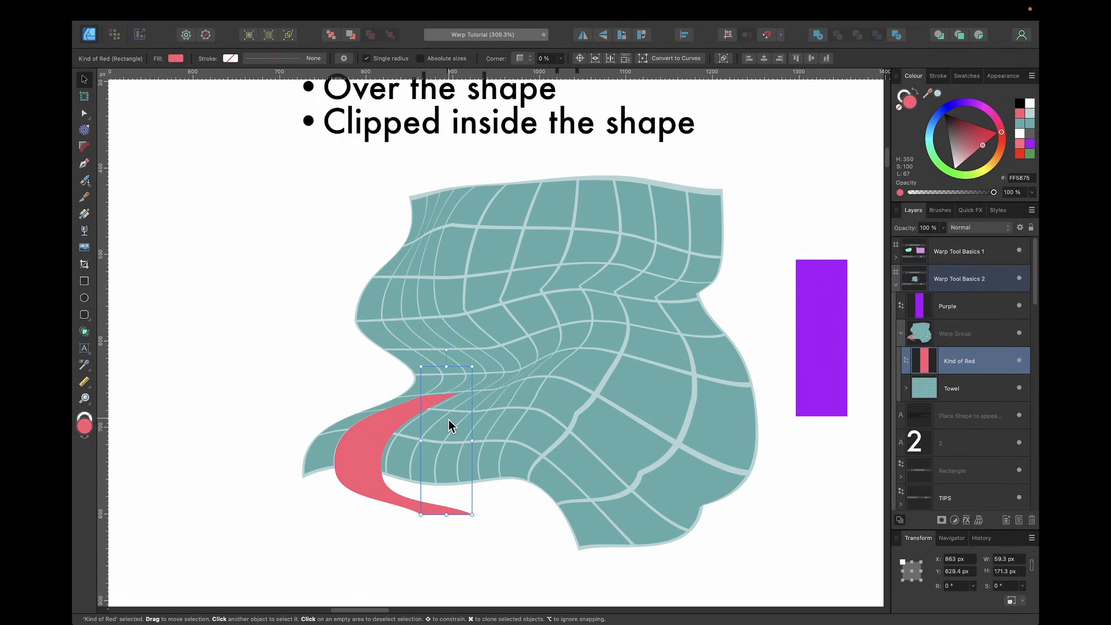
left_click_drag(448, 423, 485, 391)
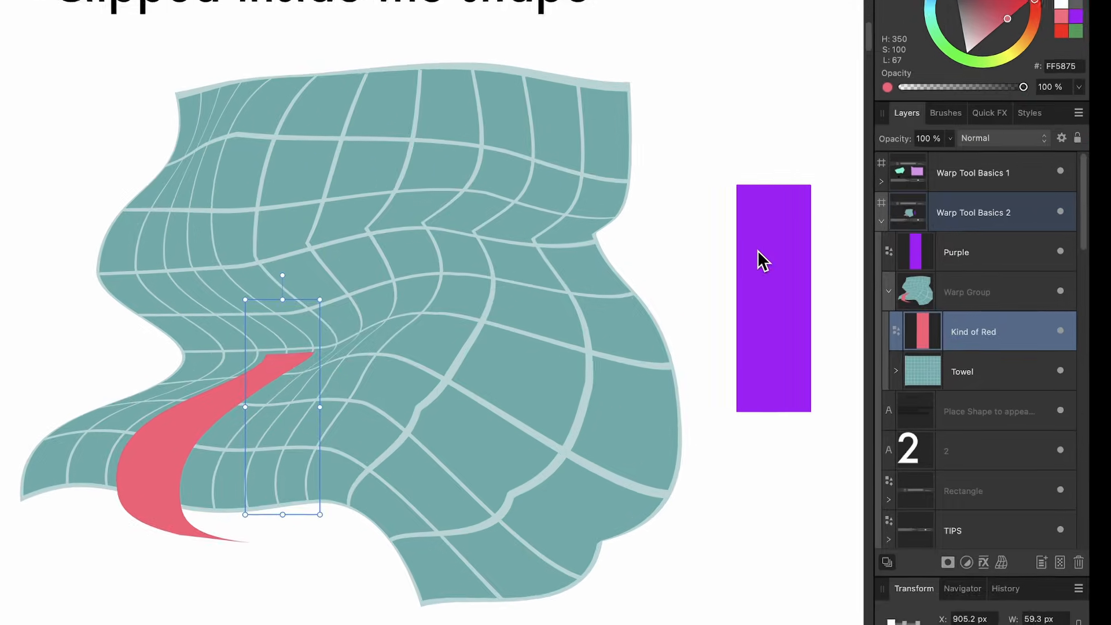
Clip the Purple rectangle inside Towel's Background curve and move it over the middle of the warped teal shape
left_click(758, 251)
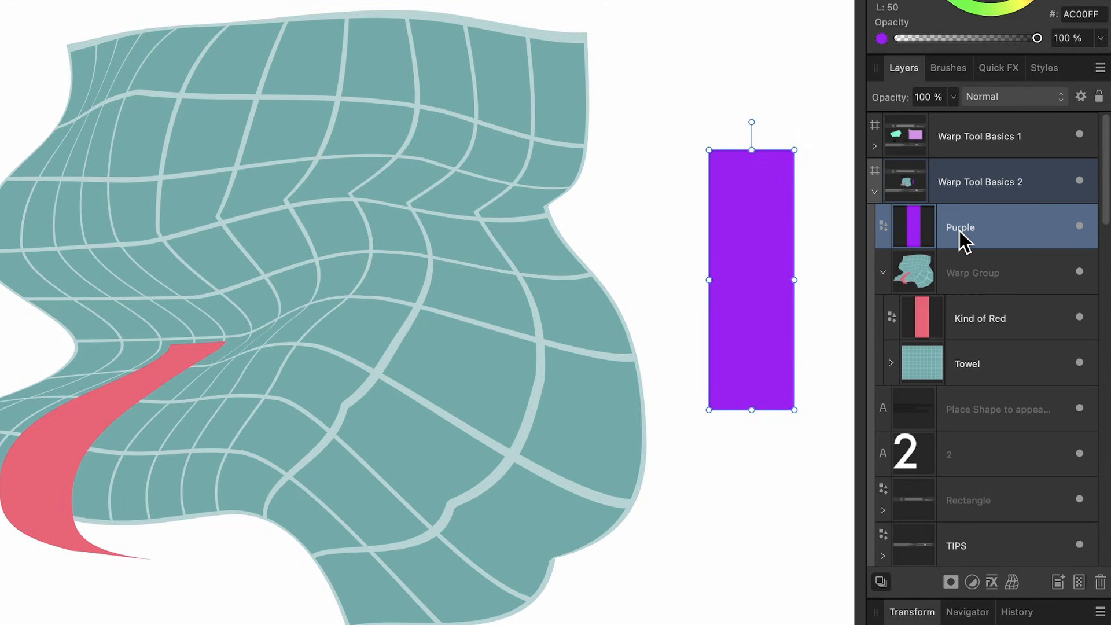
left_click(891, 363)
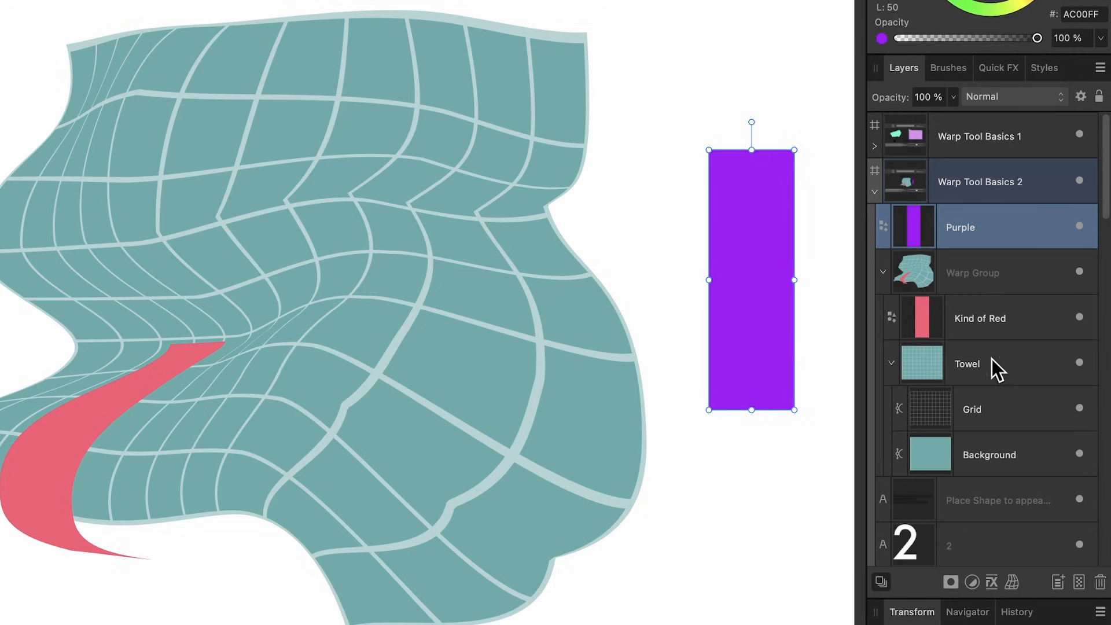
left_click_drag(967, 230, 976, 456)
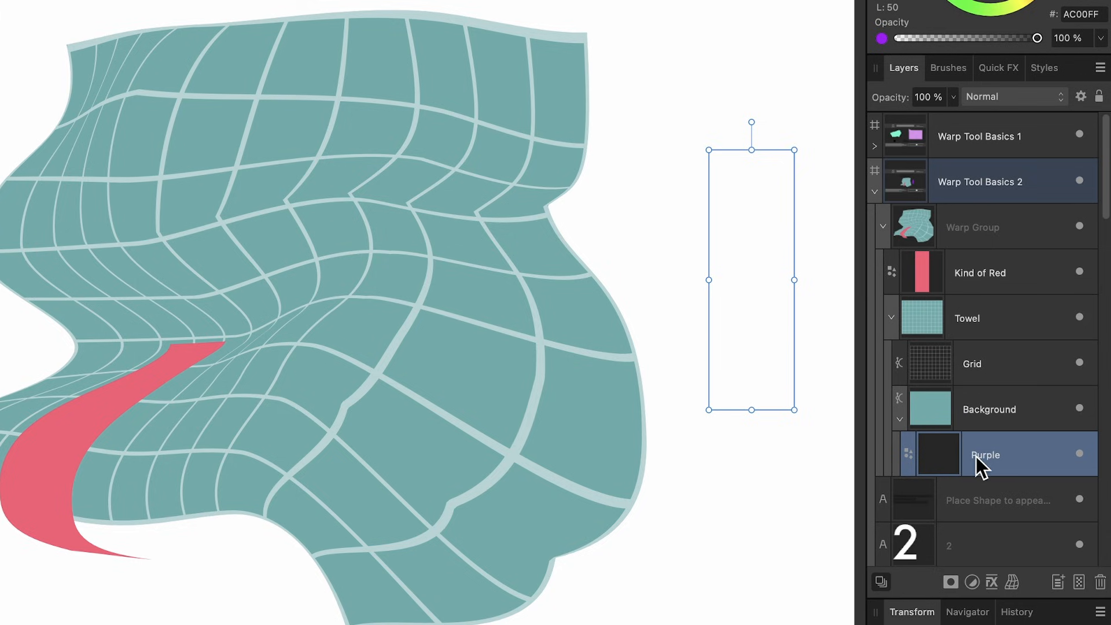
left_click_drag(734, 273, 434, 55)
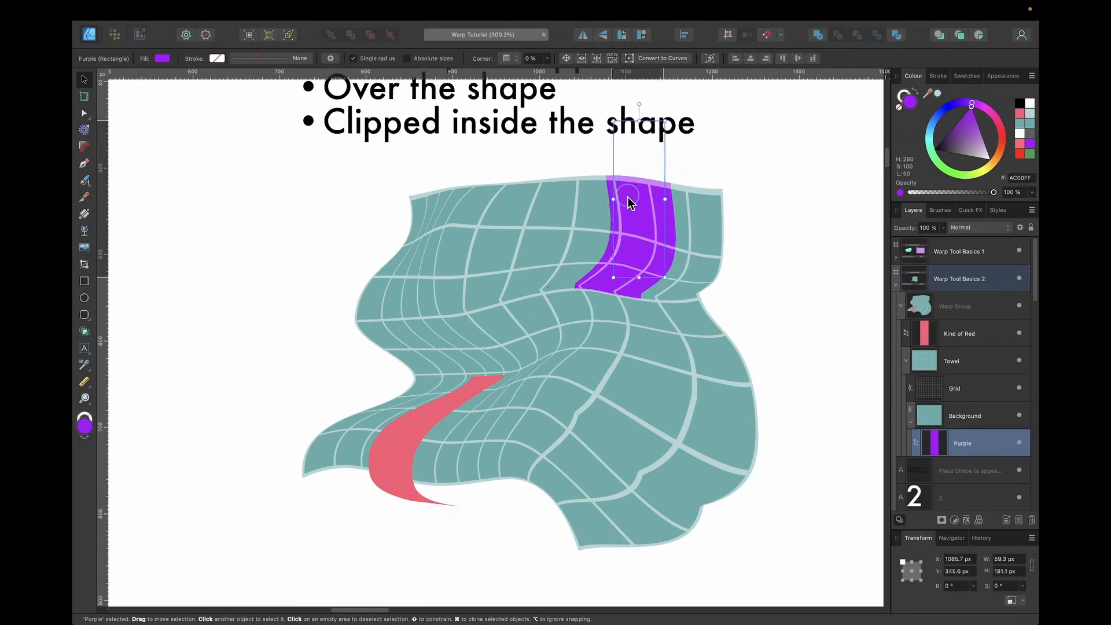
left_click_drag(627, 199, 571, 402)
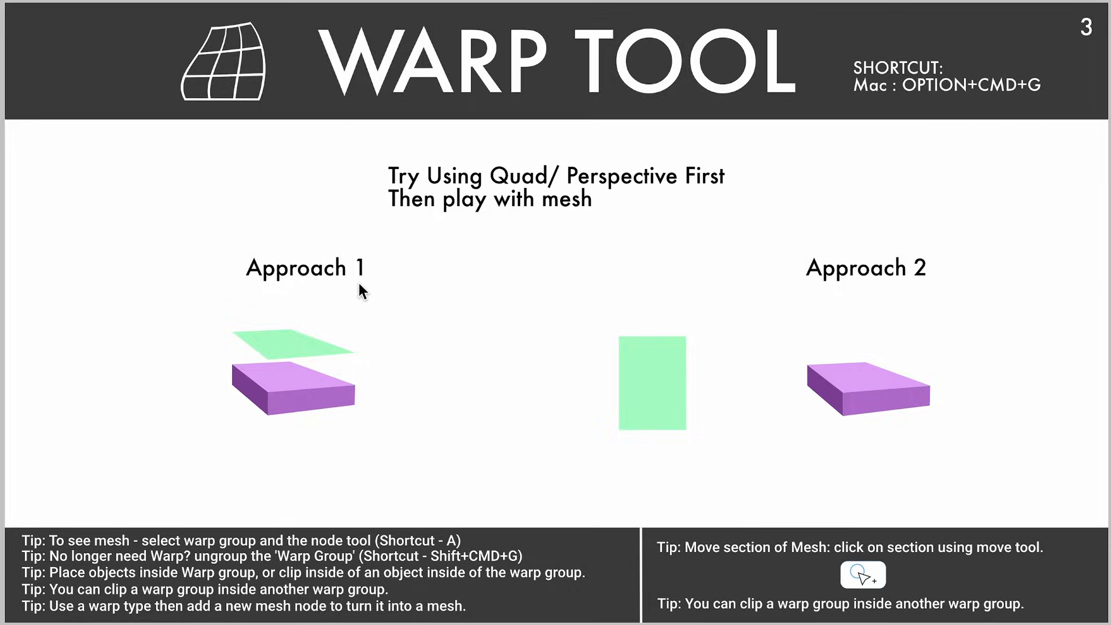
Apply a Mesh warp to the slanted green curve above the purple box in Approach 1
scroll(339, 309, "up", 5)
scroll(338, 307, "left", 3)
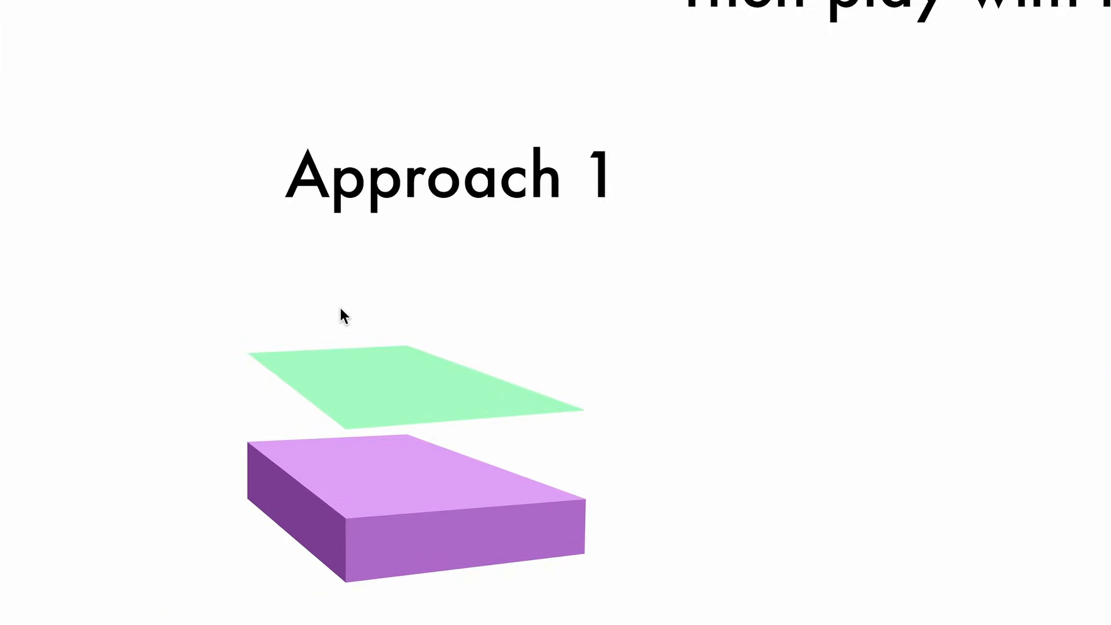
scroll(340, 307, "up", 2)
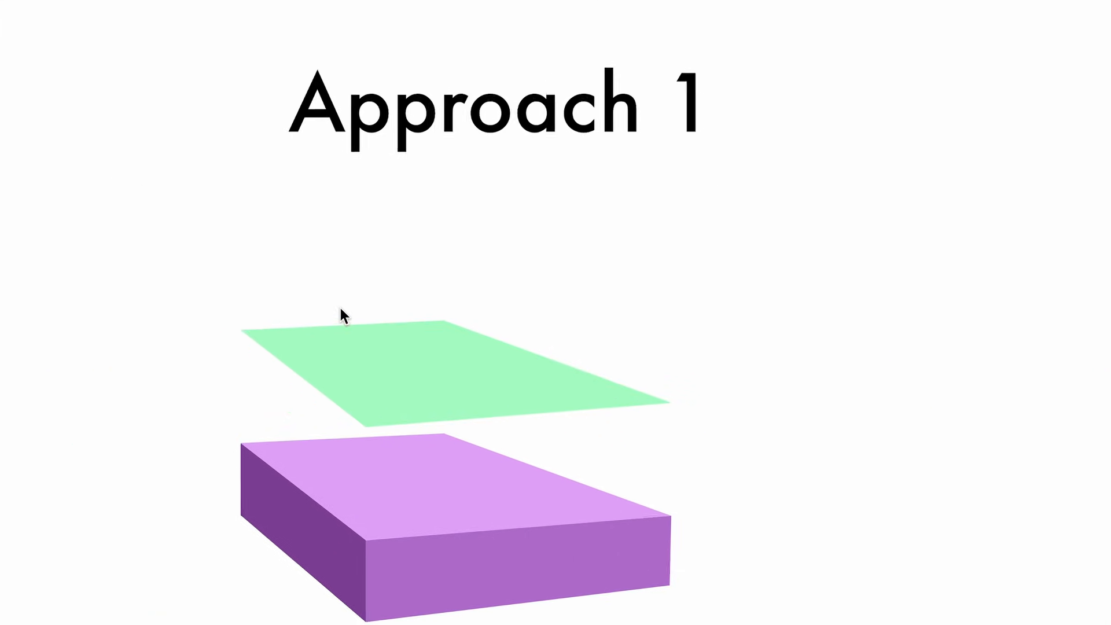
left_click(461, 516)
left_click(472, 388)
scroll(472, 387, "down", 3)
scroll(472, 388, "left", 2)
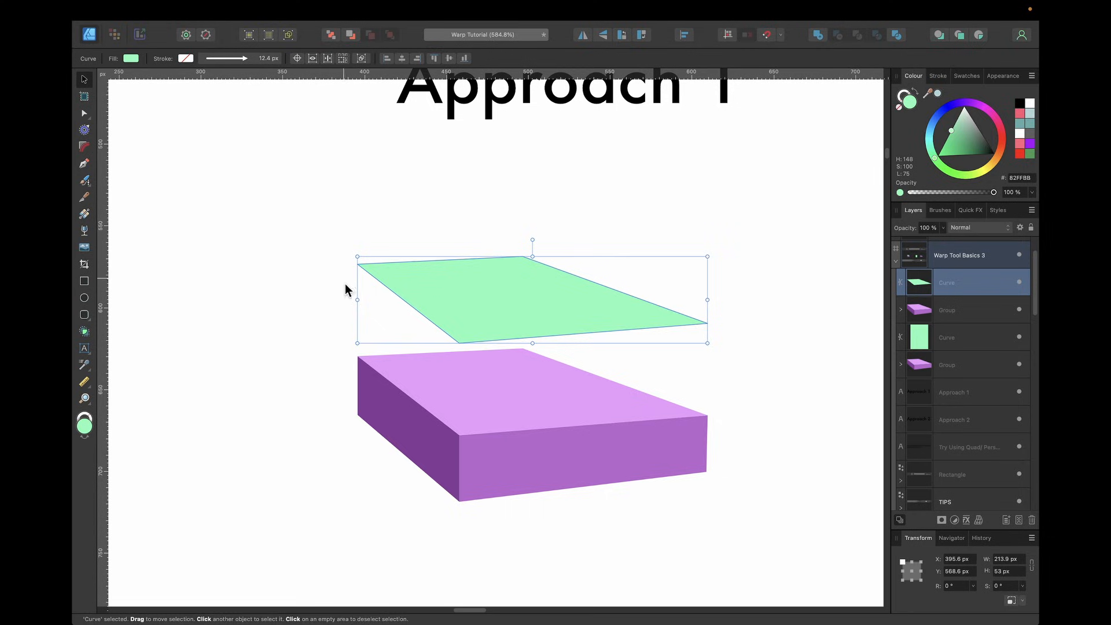
key("a")
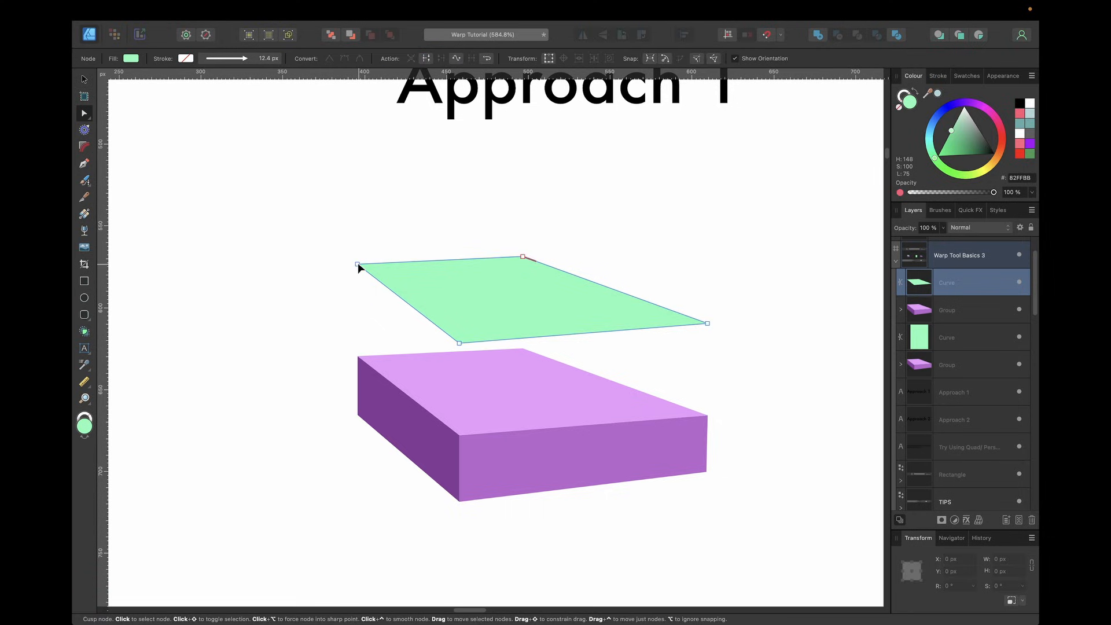
key("v")
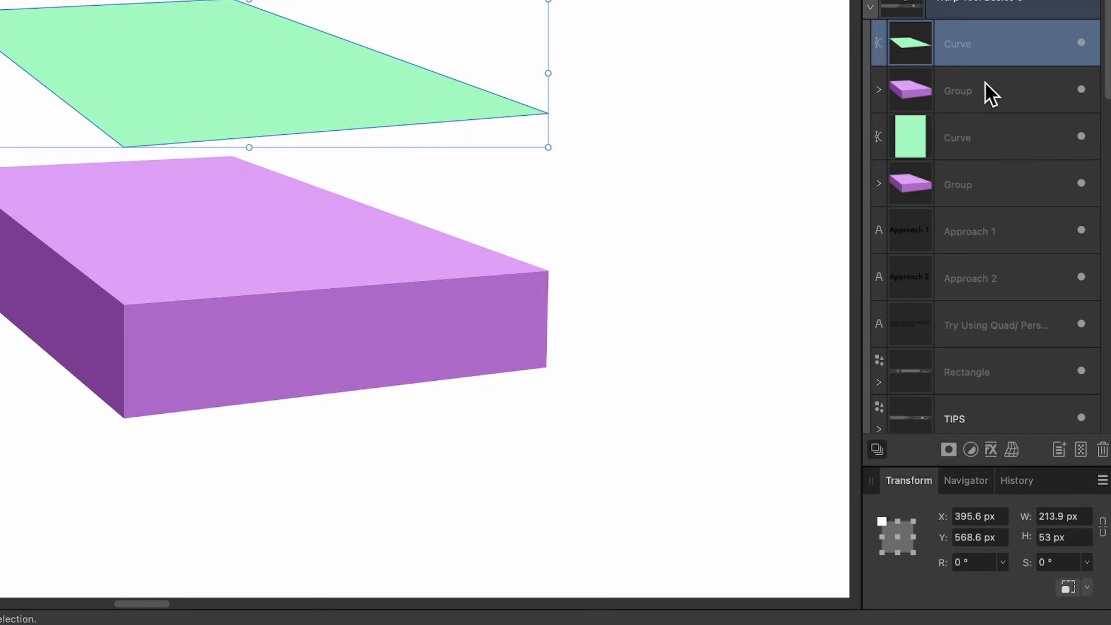
left_click(1014, 451)
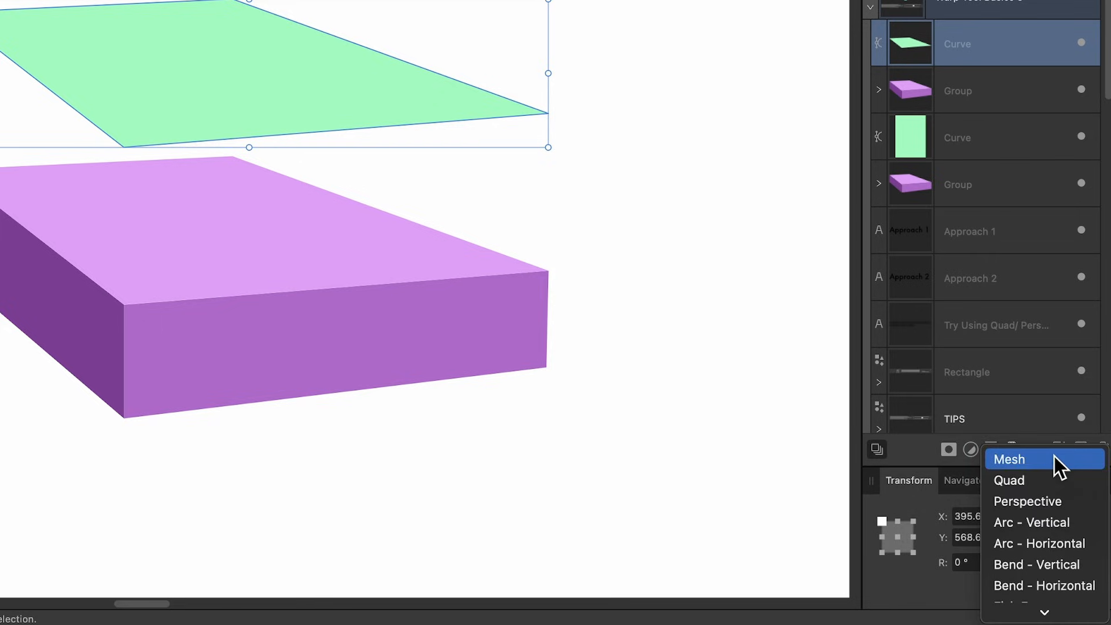
left_click(1054, 459)
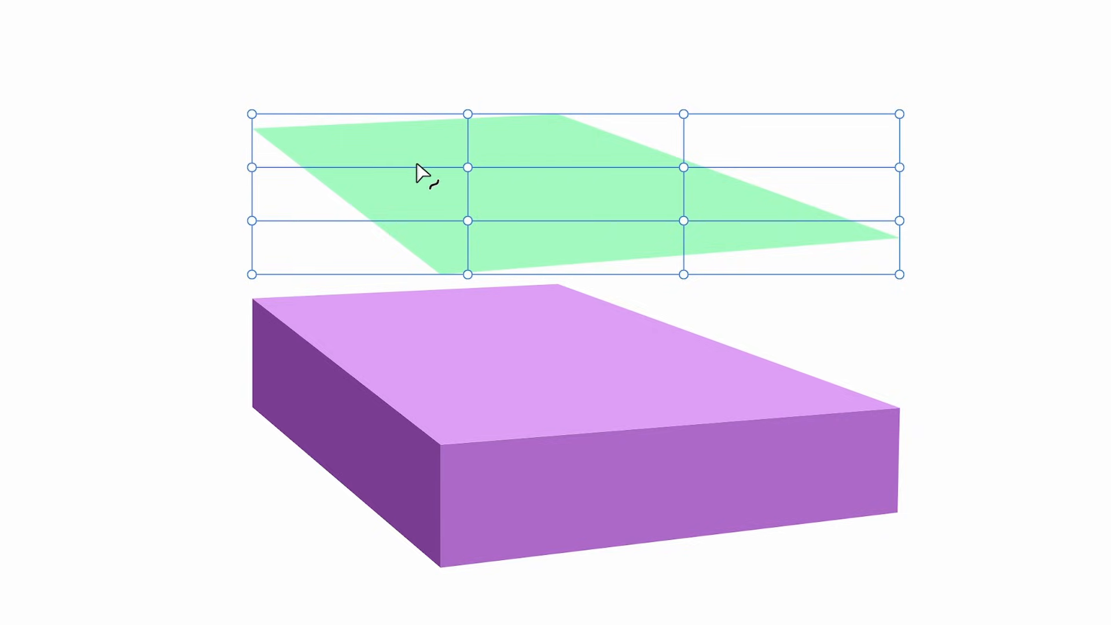
Lower the green mesh warp group onto the top face of the Approach 1 box and show its mesh nodes
key("v")
left_click_drag(550, 211, 546, 342)
key("a")
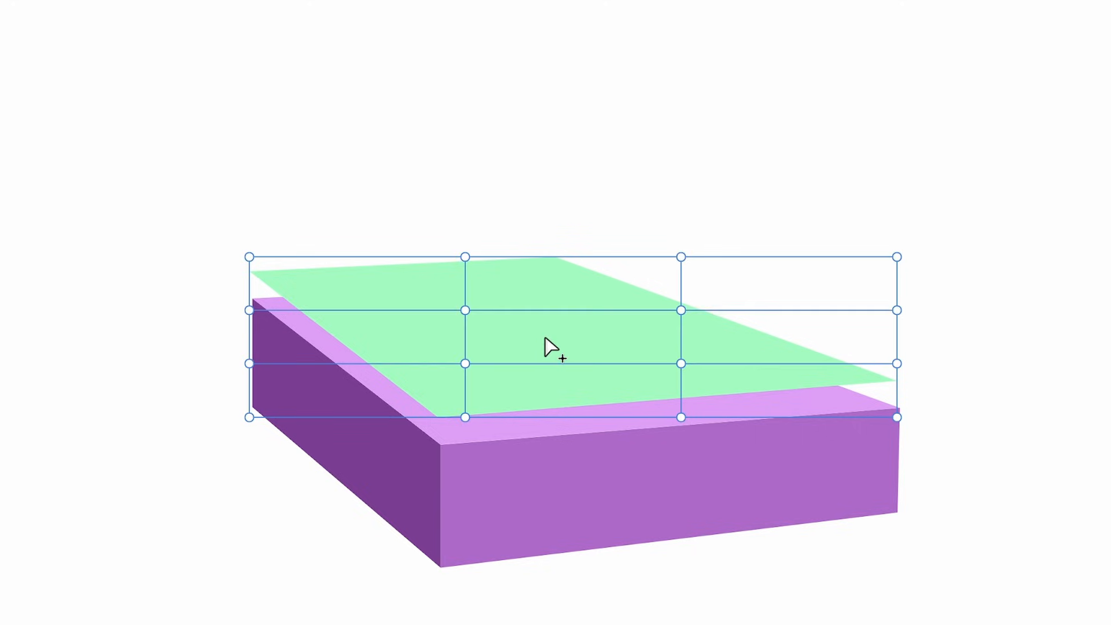
Pull the mesh's left and bottom nodes outward and down so the green sheet drapes over the box's left and front edges
left_click_drag(250, 257, 246, 359)
left_click_drag(199, 295, 198, 251)
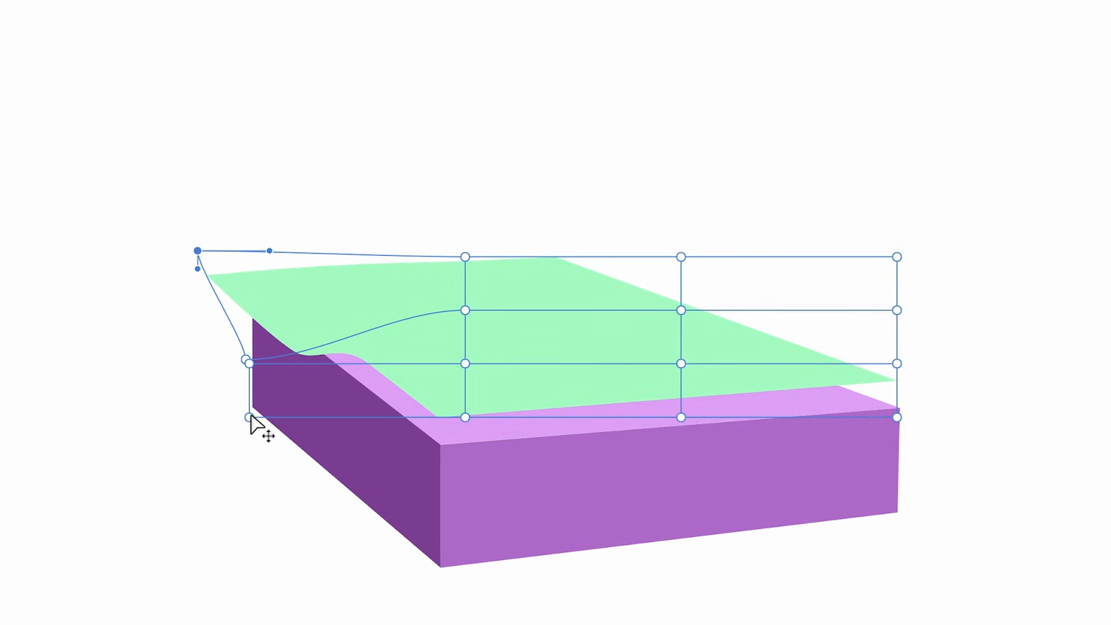
left_click_drag(249, 417, 351, 515)
left_click_drag(248, 365, 263, 502)
left_click_drag(465, 417, 444, 467)
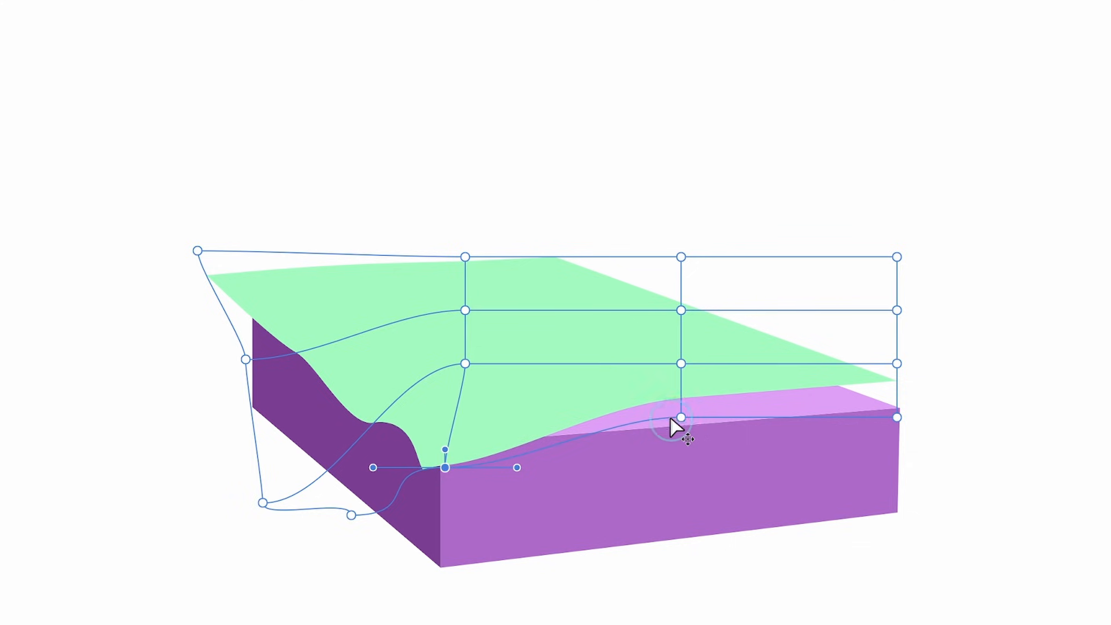
left_click_drag(681, 417, 675, 448)
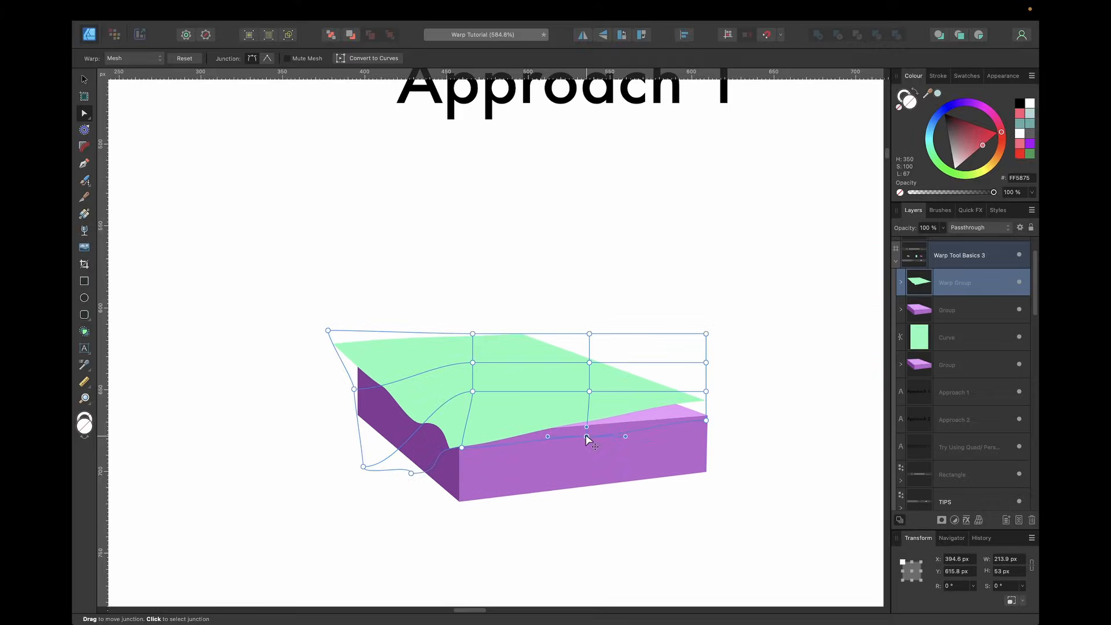
scroll(586, 440, "down", 5)
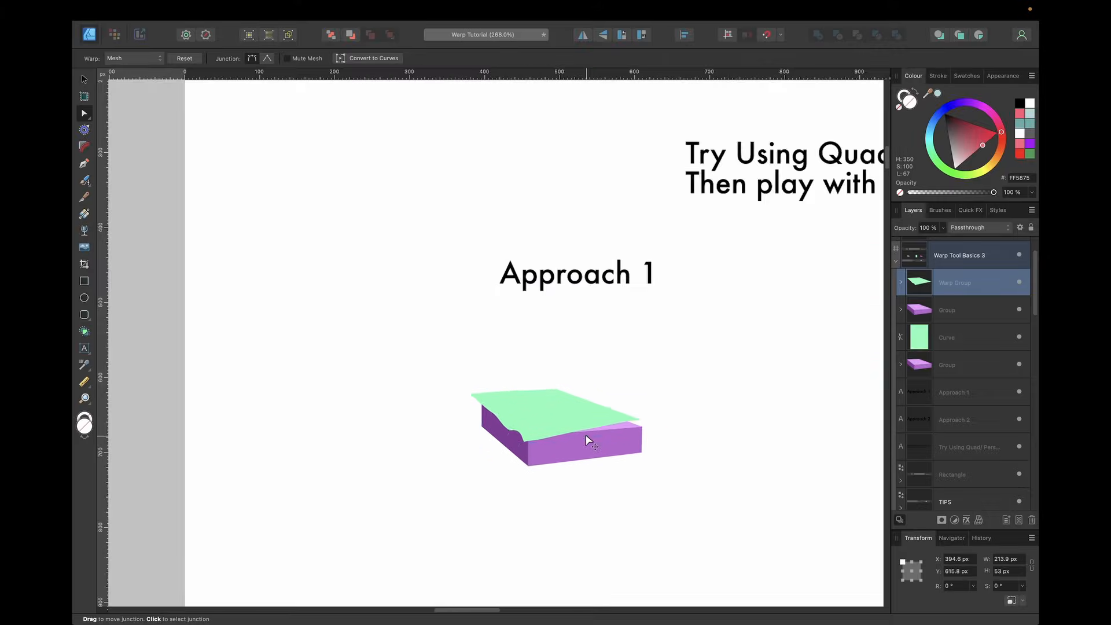
key("v")
Move the green rectangle closer to the Approach 2 box and apply a Quad warp to it
scroll(586, 442, "right", 10)
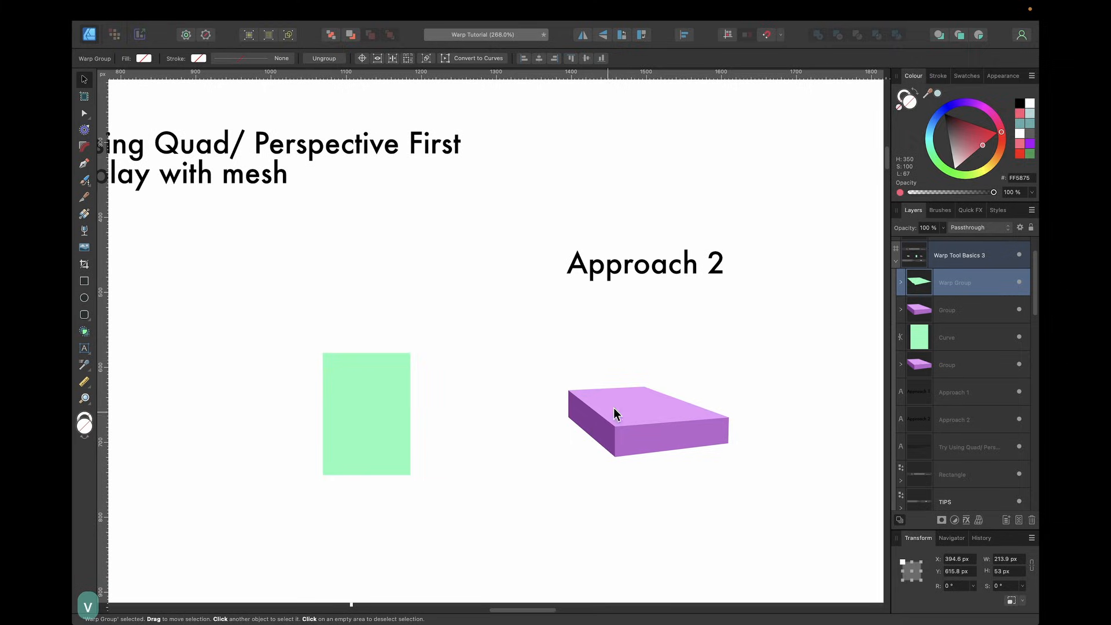
left_click(215, 376)
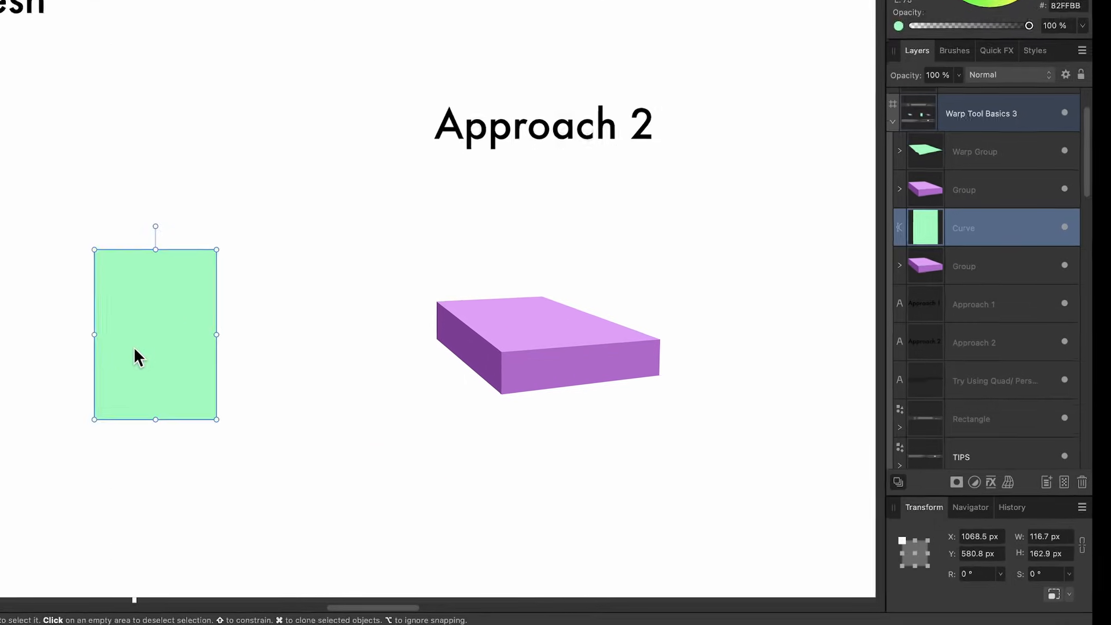
left_click_drag(215, 376, 335, 364)
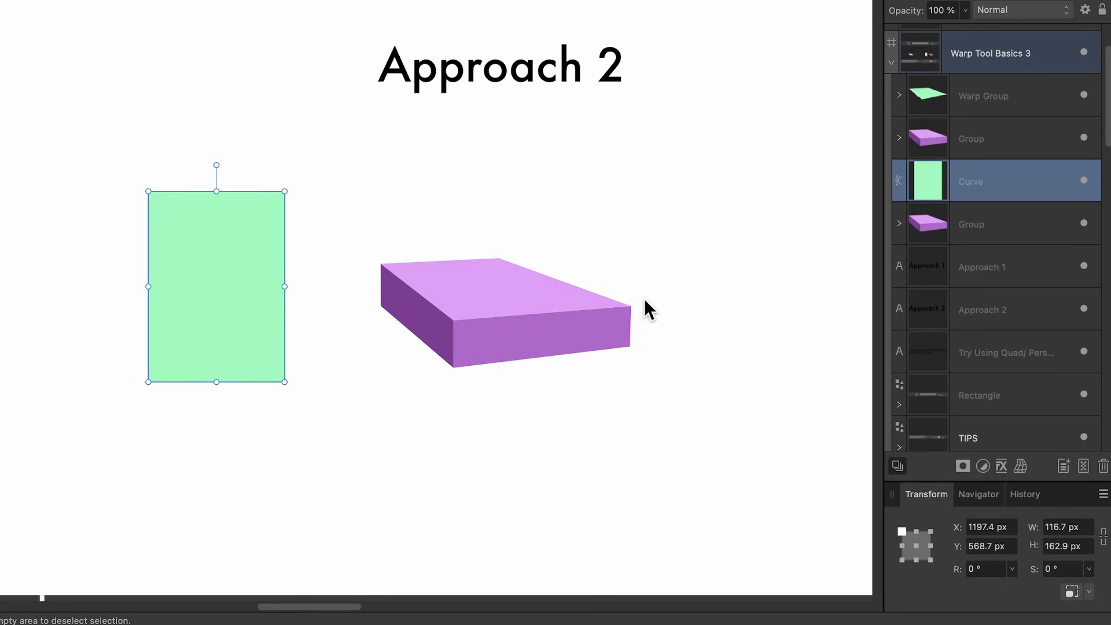
scroll(282, 302, "up", 3)
scroll(280, 296, "right", 2)
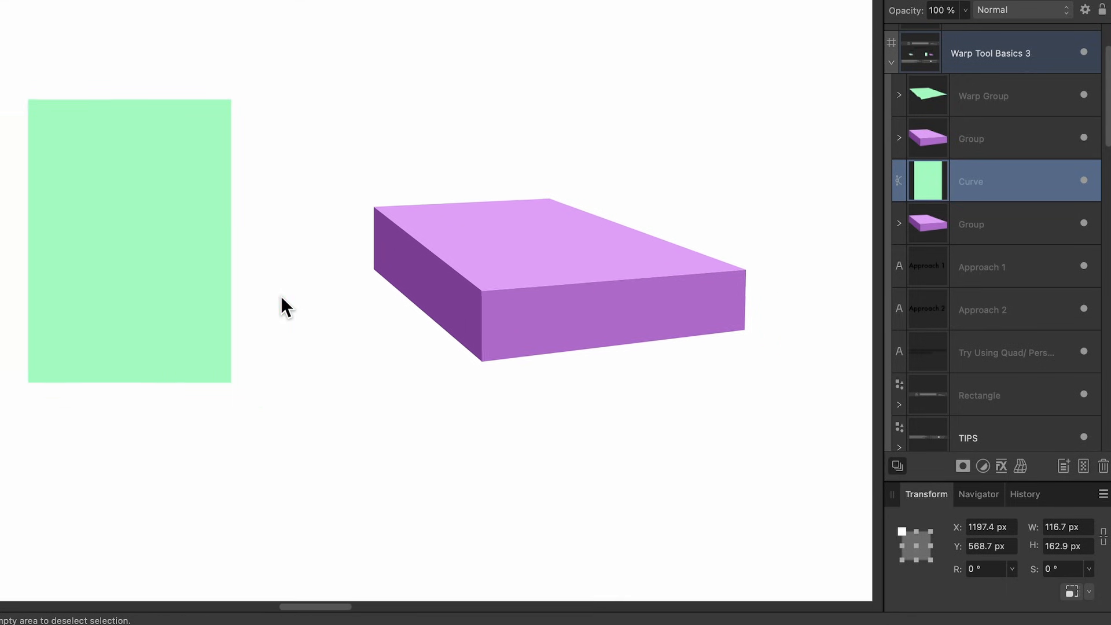
left_click(1026, 476)
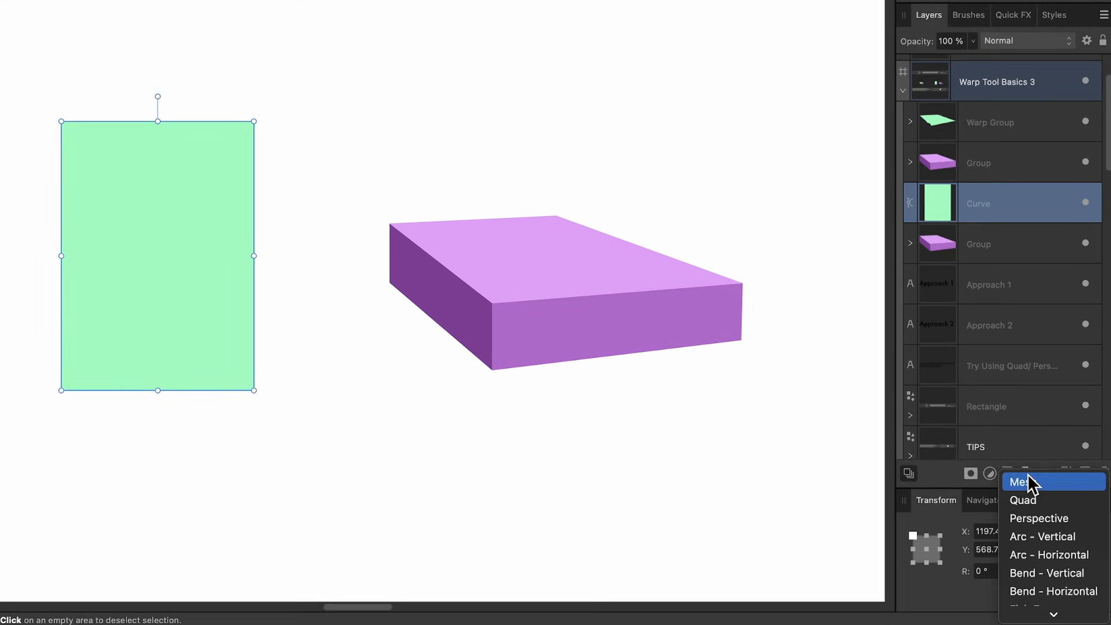
left_click(1045, 500)
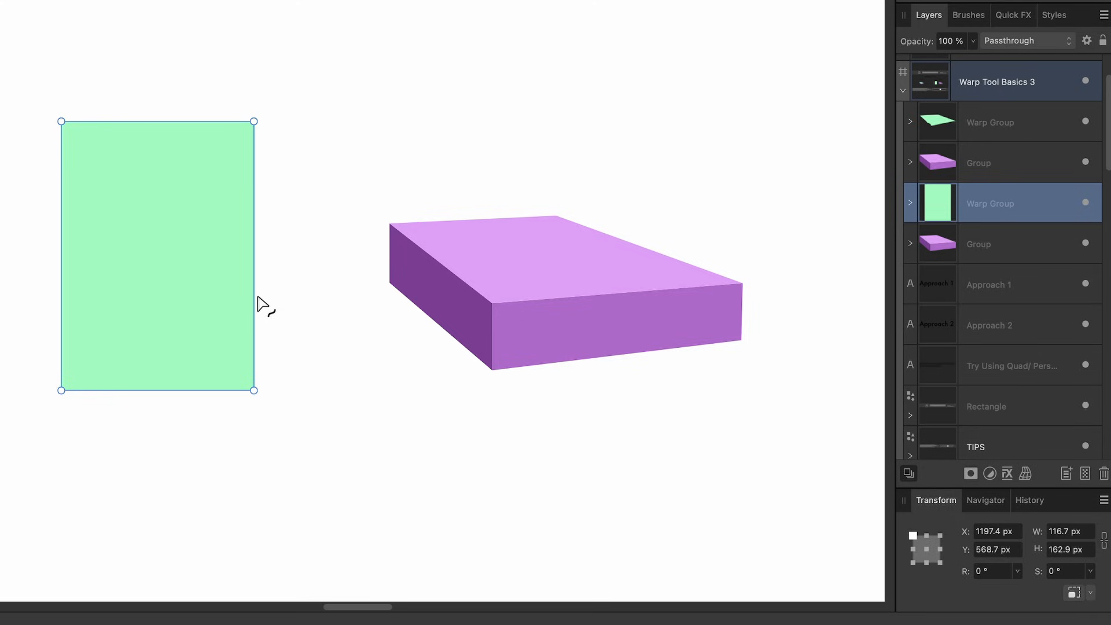
Place the green quad warp group over the right part of the Approach 2 box and make it semi-transparent
key("v")
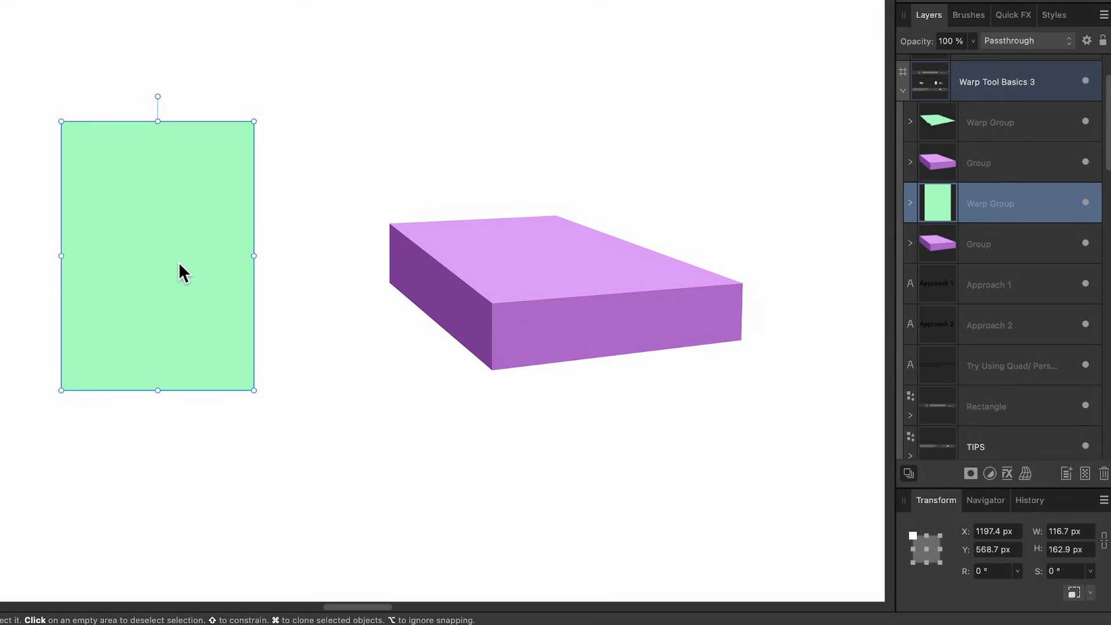
left_click_drag(178, 262, 673, 248)
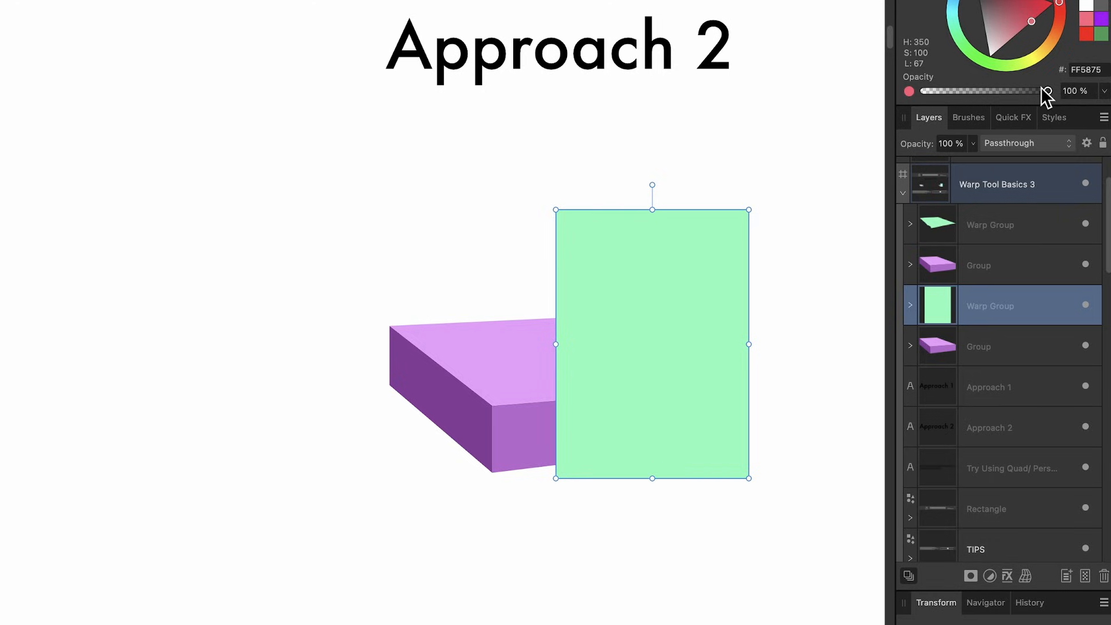
mouse_move(1041, 87)
left_mouse_down()
mouse_move(1007, 93)
mouse_move(1020, 91)
left_mouse_up()
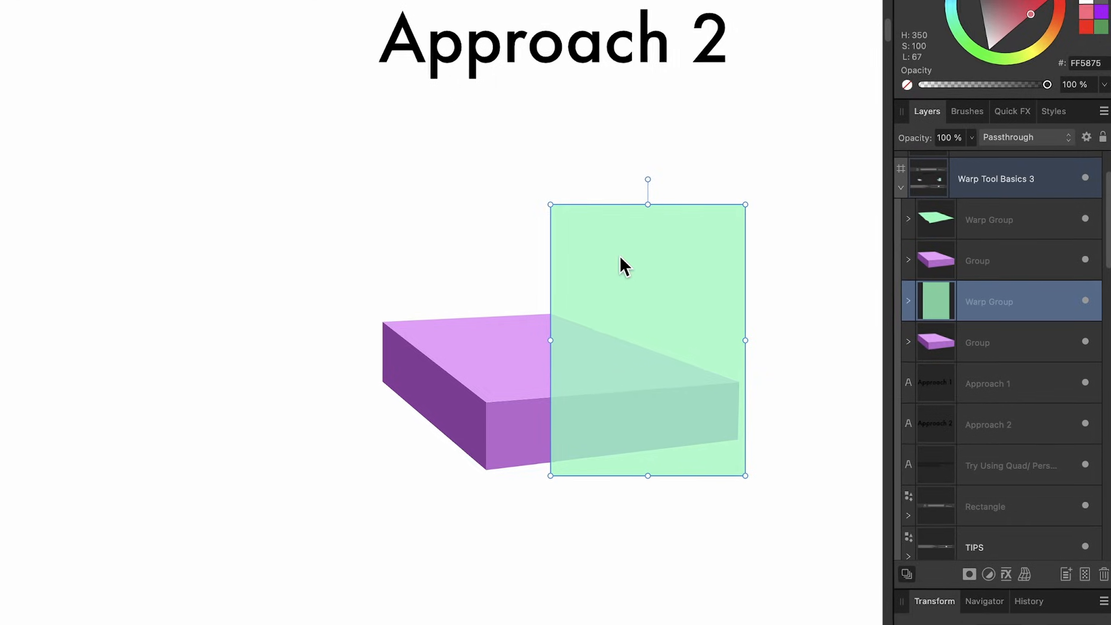
Reposition the quad warp's four corners to match the perspective of the Approach 2 box's top face, overhanging its left, front and right edges
key("a")
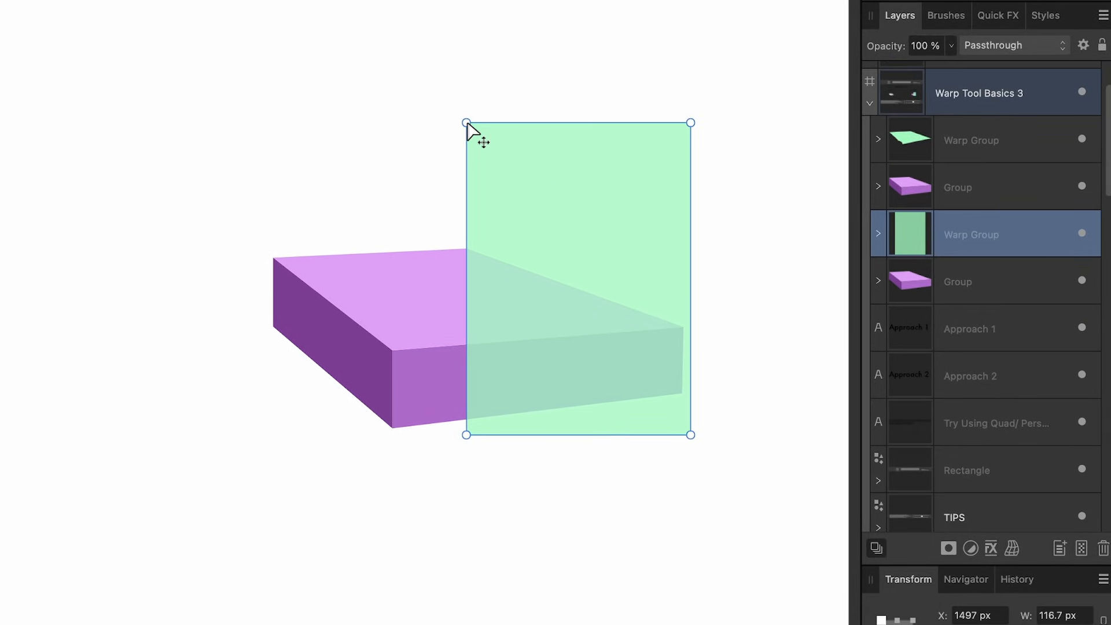
left_click_drag(753, 55, 281, 205)
left_click_drag(466, 123, 261, 222)
left_click_drag(752, 401, 386, 490)
left_click_drag(467, 435, 400, 381)
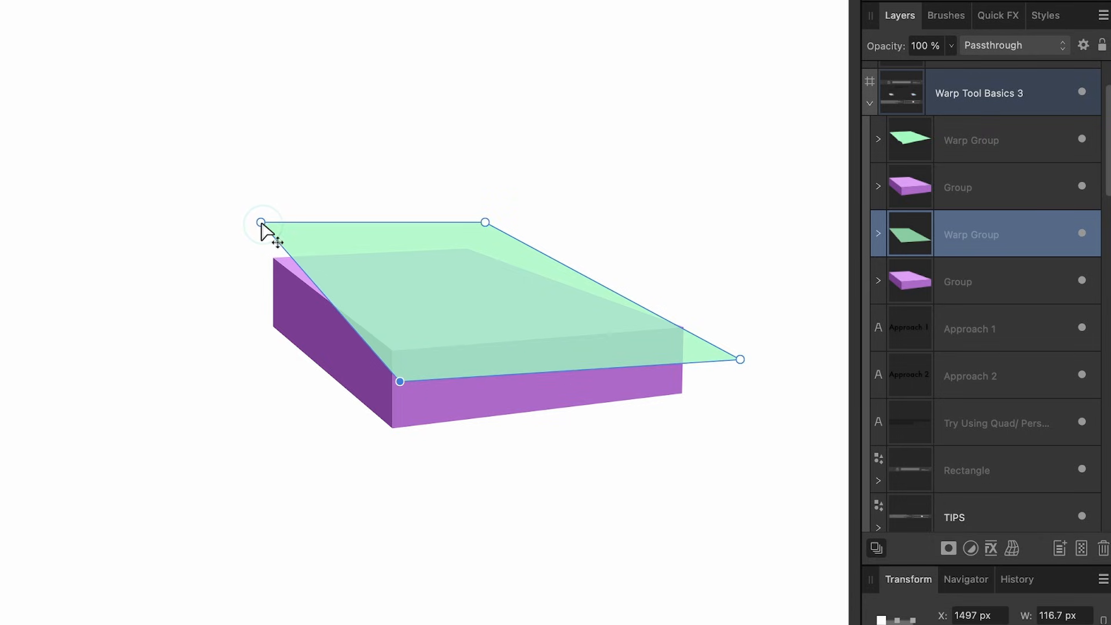
left_click_drag(261, 222, 258, 282)
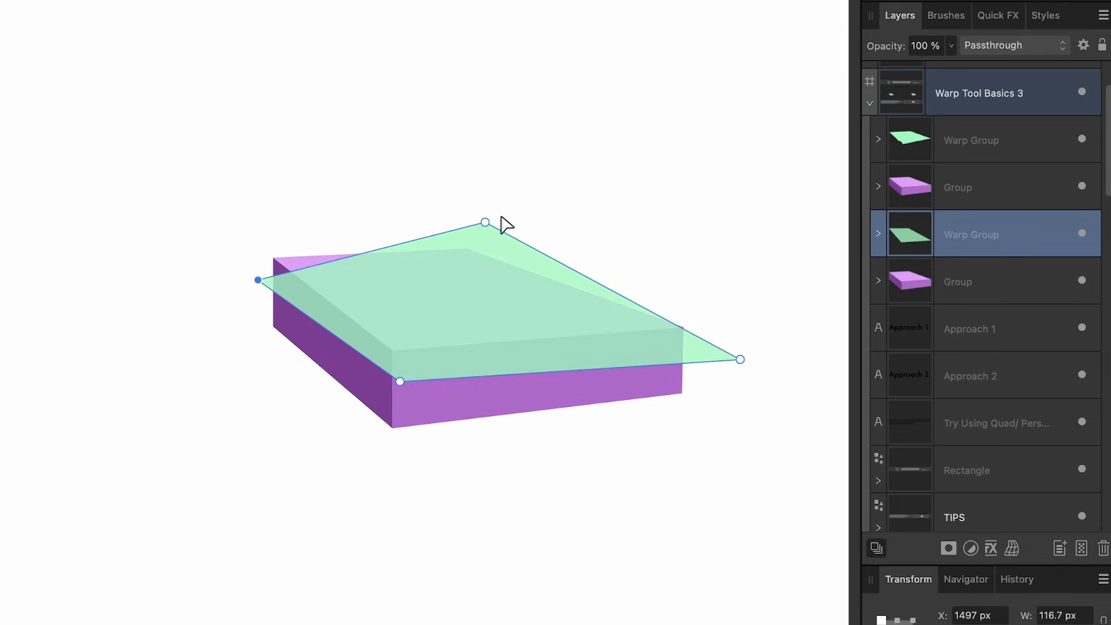
left_click_drag(485, 222, 550, 256)
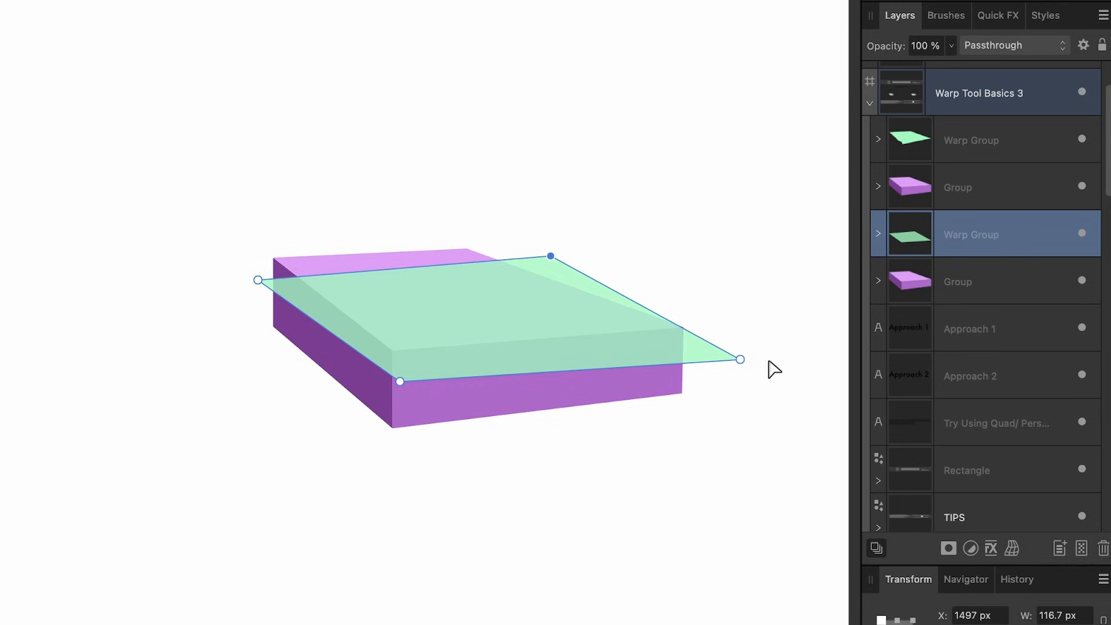
left_click_drag(740, 359, 764, 338)
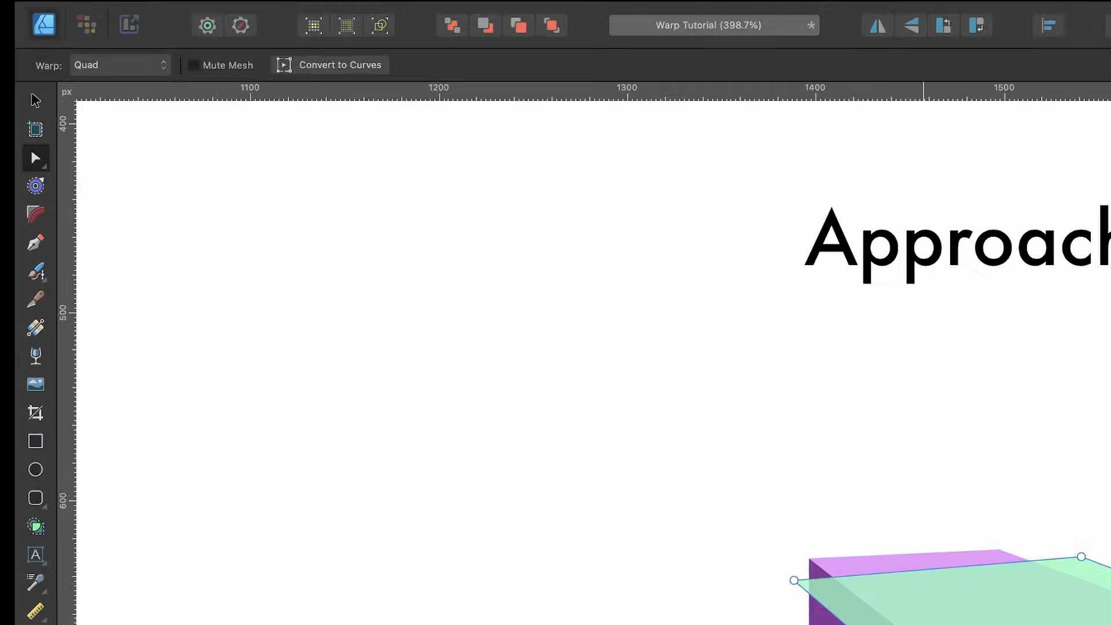
left_click(130, 67)
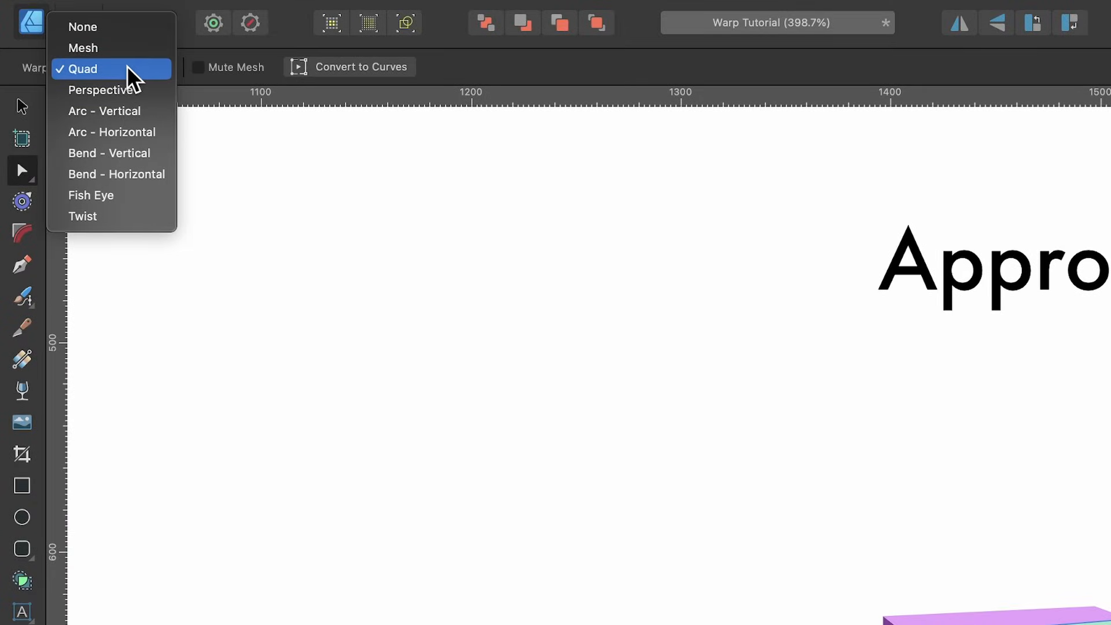
left_click(539, 78)
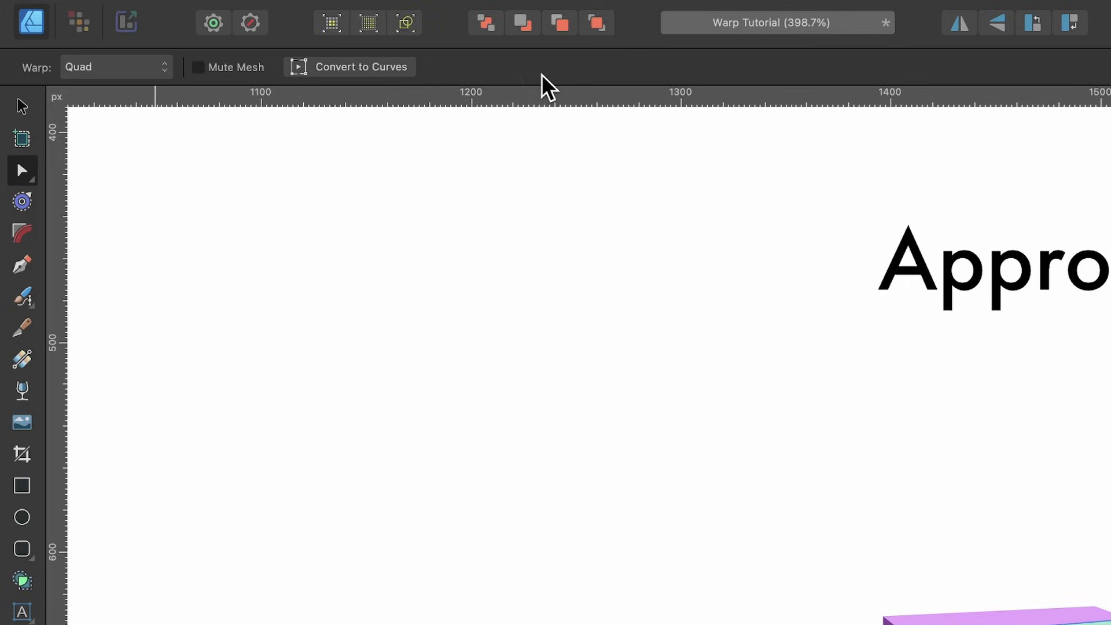
Add mesh nodes on the left and front edges of the green quad warp to turn it into a mesh
scroll(333, 233, "right", 5)
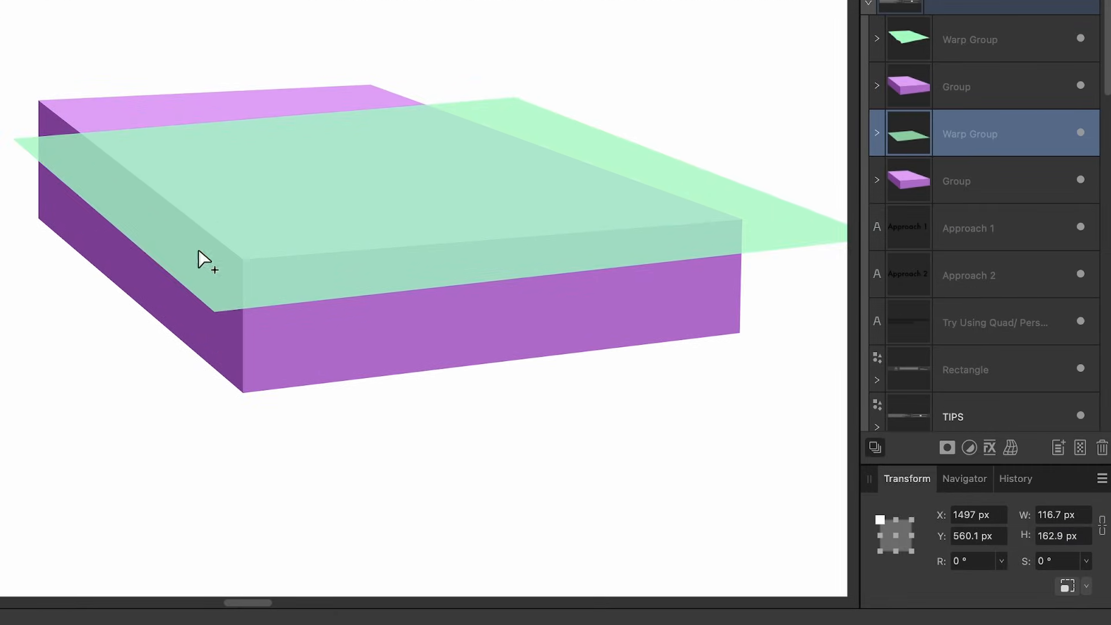
left_click(114, 226)
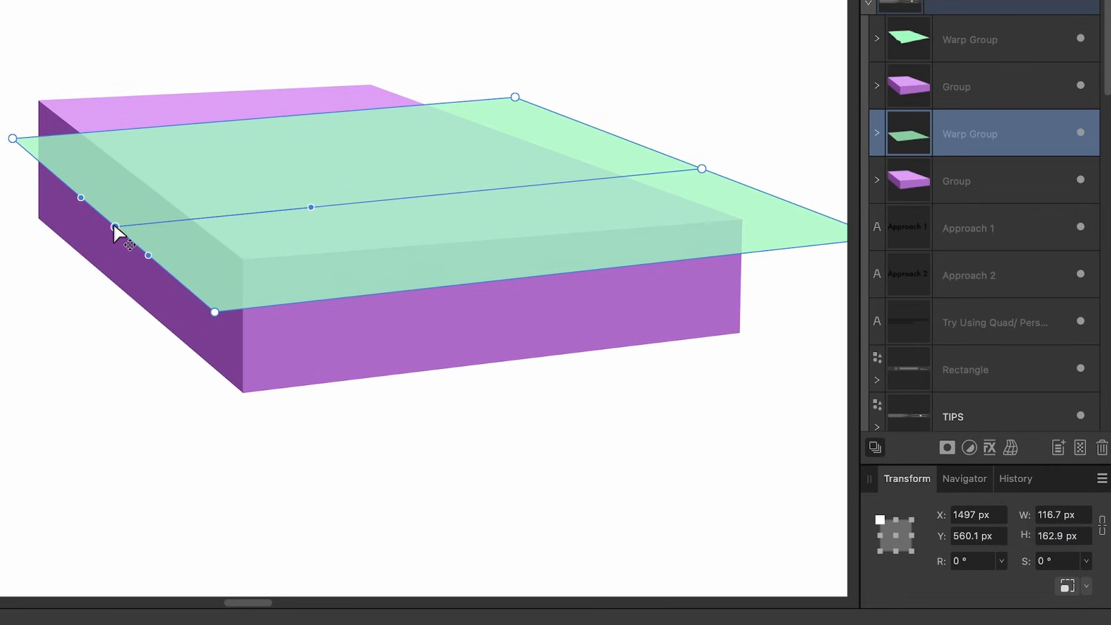
left_click(340, 296)
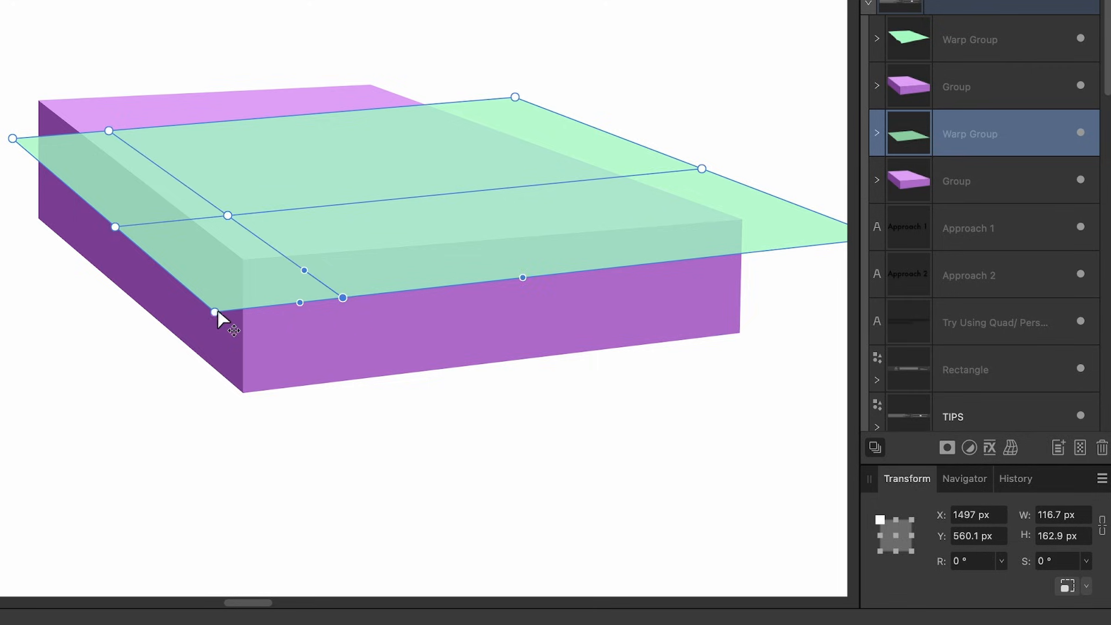
Pull the mesh's left corners and left-edge node down over the box's side, and adjust the handle of the interior node nearest that edge
mouse_move(215, 312)
left_mouse_down()
mouse_move(224, 343)
mouse_move(228, 306)
left_mouse_up()
left_click(115, 228)
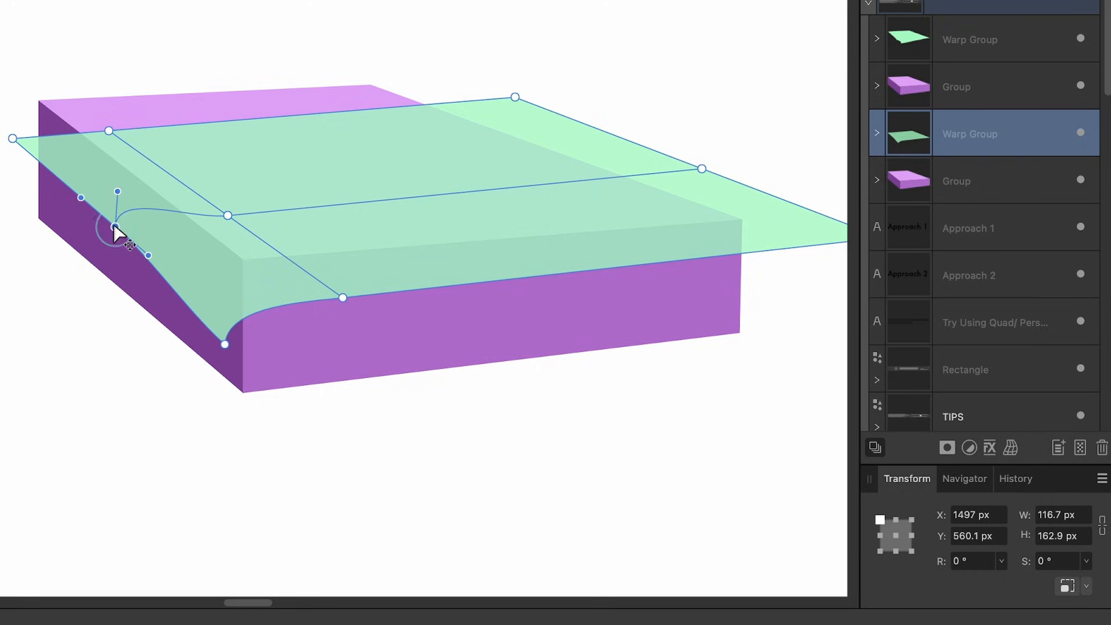
left_click_drag(116, 227, 116, 247)
left_click_drag(12, 140, 55, 180)
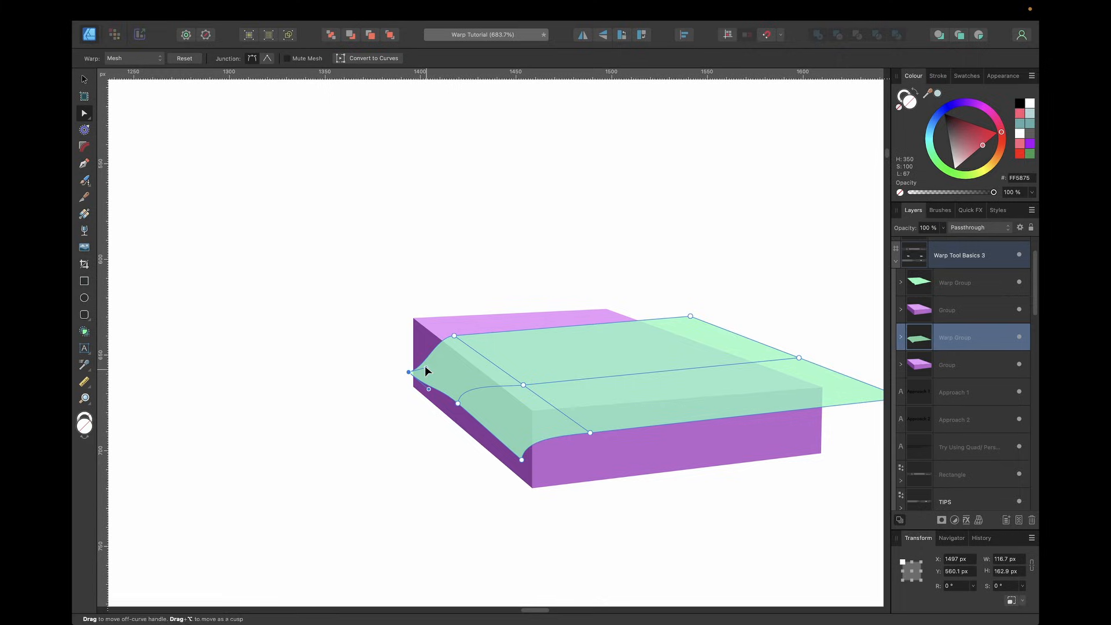
left_click_drag(115, 247, 154, 259)
left_click(227, 215)
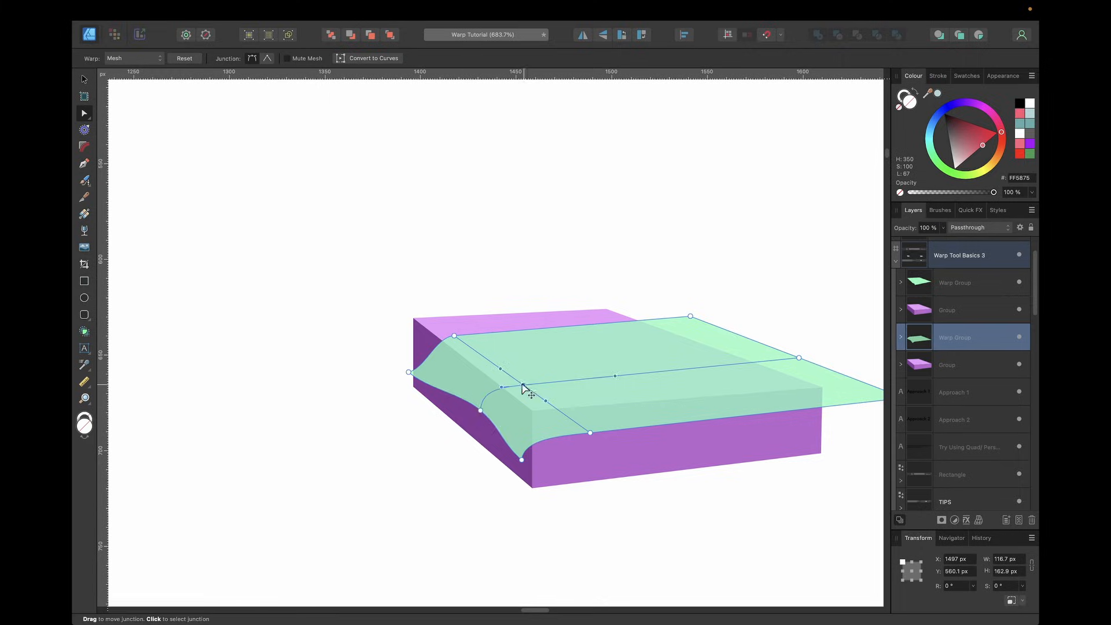
mouse_move(191, 218)
left_mouse_down()
mouse_move(204, 240)
mouse_move(175, 217)
left_mouse_up()
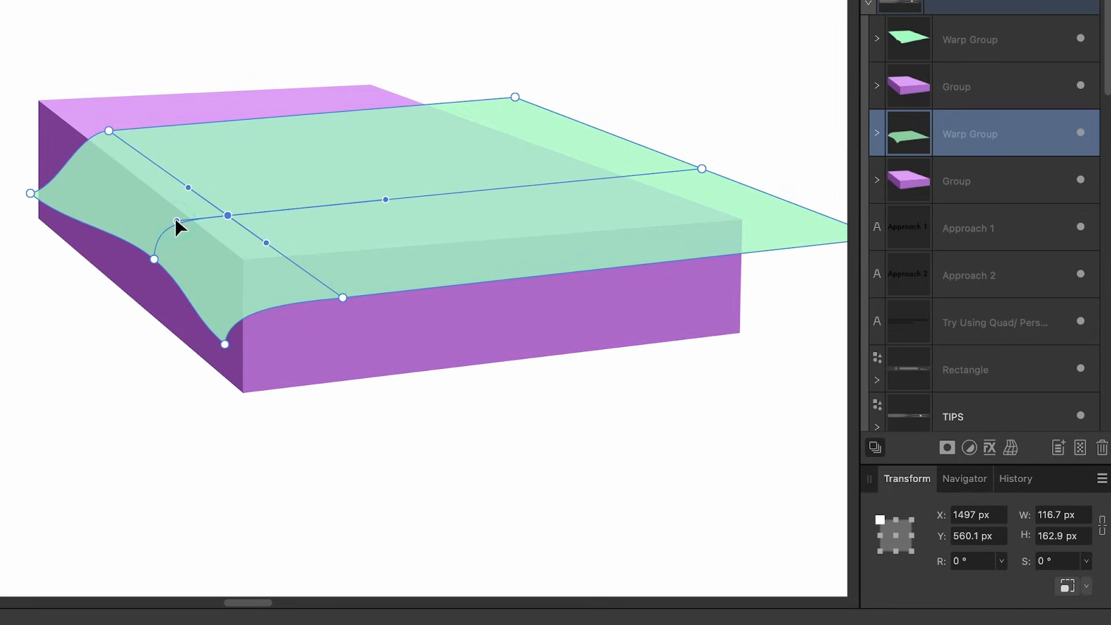
Add a mesh line at the box's right edge and bend the overhanging front-right corner and right-edge node downward
double_click(552, 405)
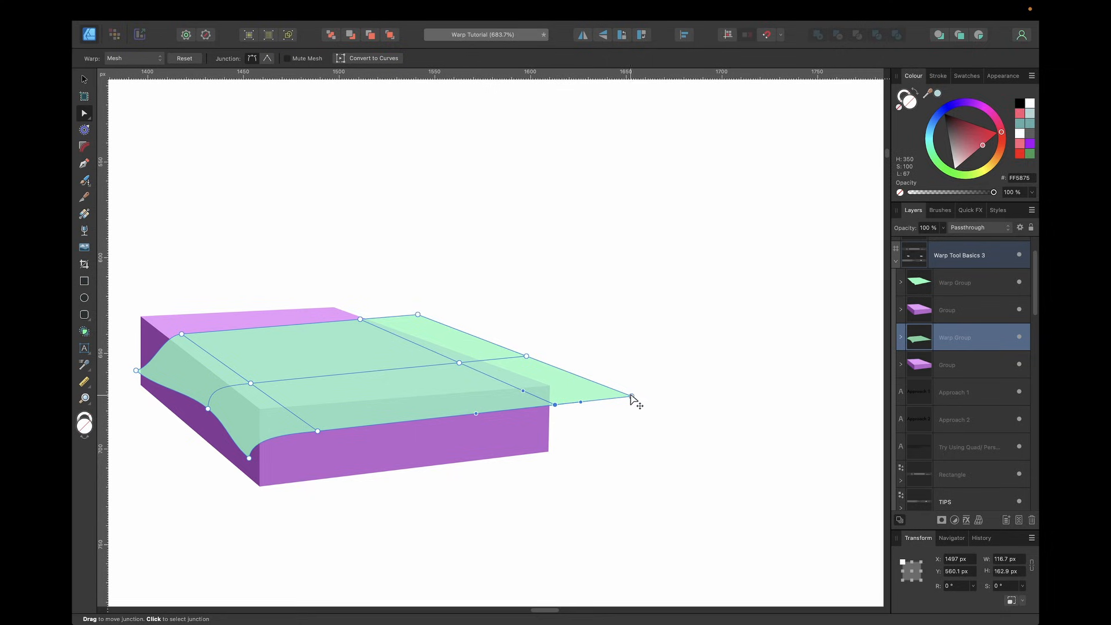
left_click_drag(631, 398, 604, 431)
left_click_drag(526, 355, 528, 366)
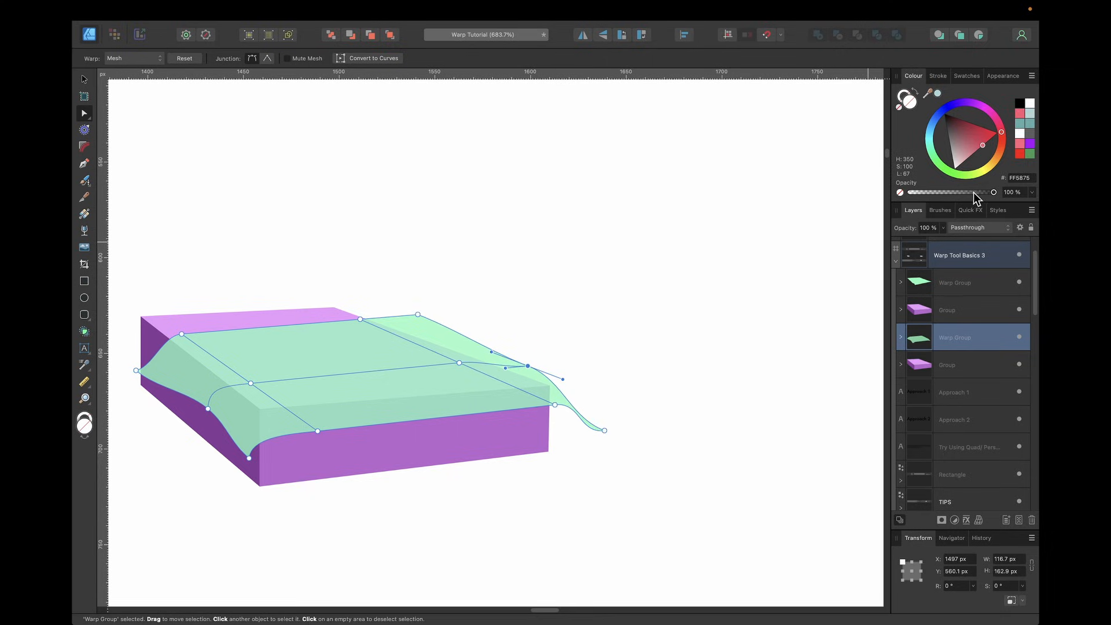
Set the opacity of the green Curve inside the draped warp group to 100%
left_click(901, 338)
left_click(942, 362)
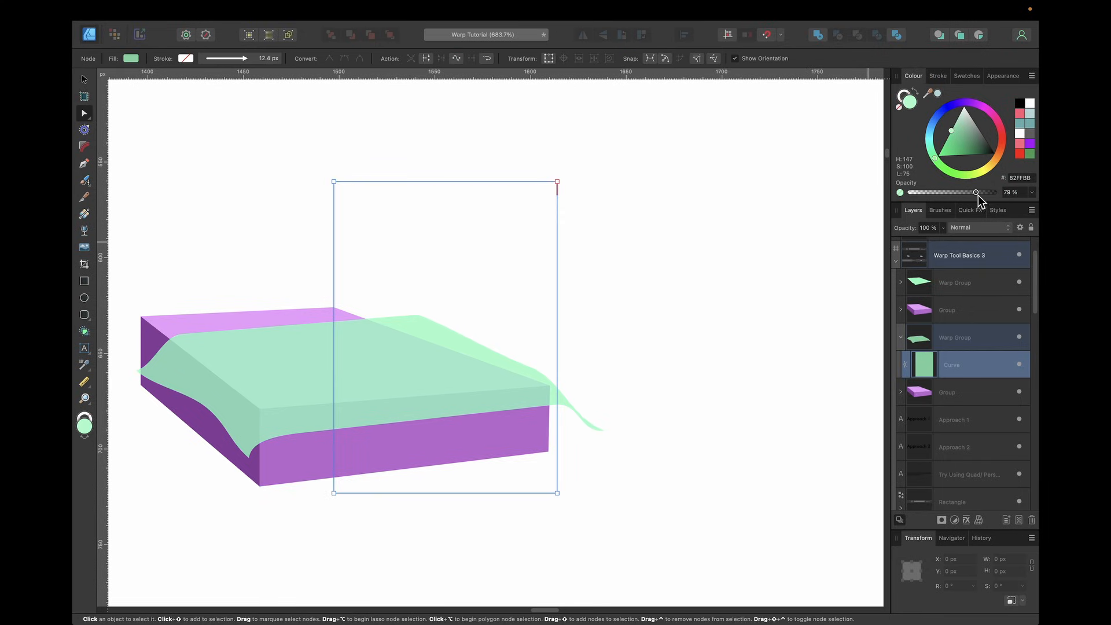
left_click_drag(977, 193, 995, 192)
scroll(702, 387, "down", 3)
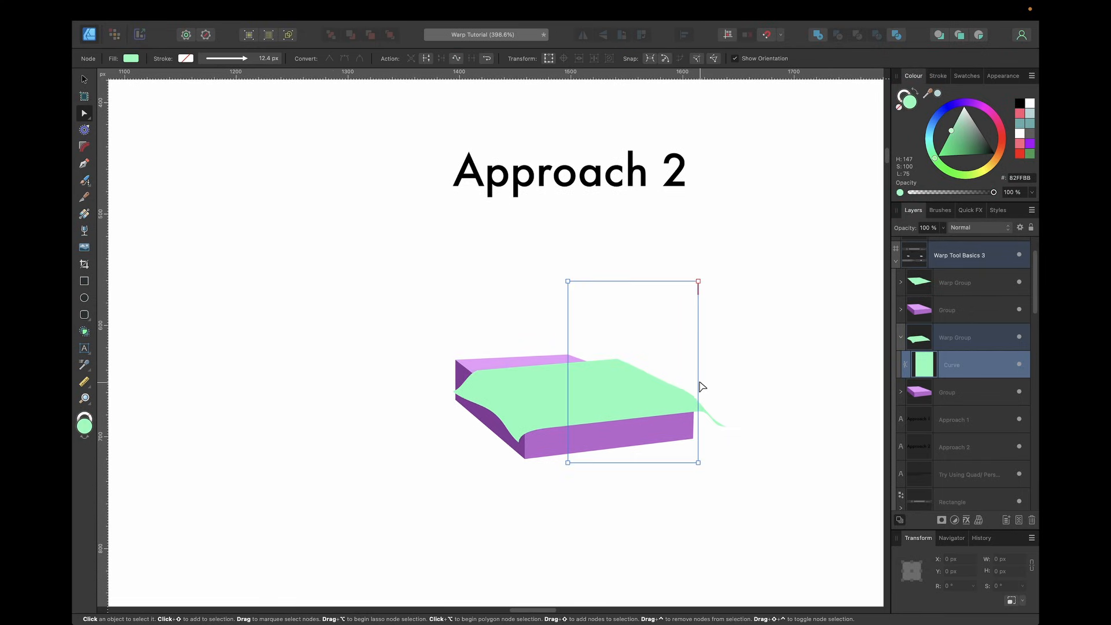
Select the waving Union Jack warp group on the Warp Tool Basics 4 artboard and display its mesh nodes
scroll(702, 386, "down", 5)
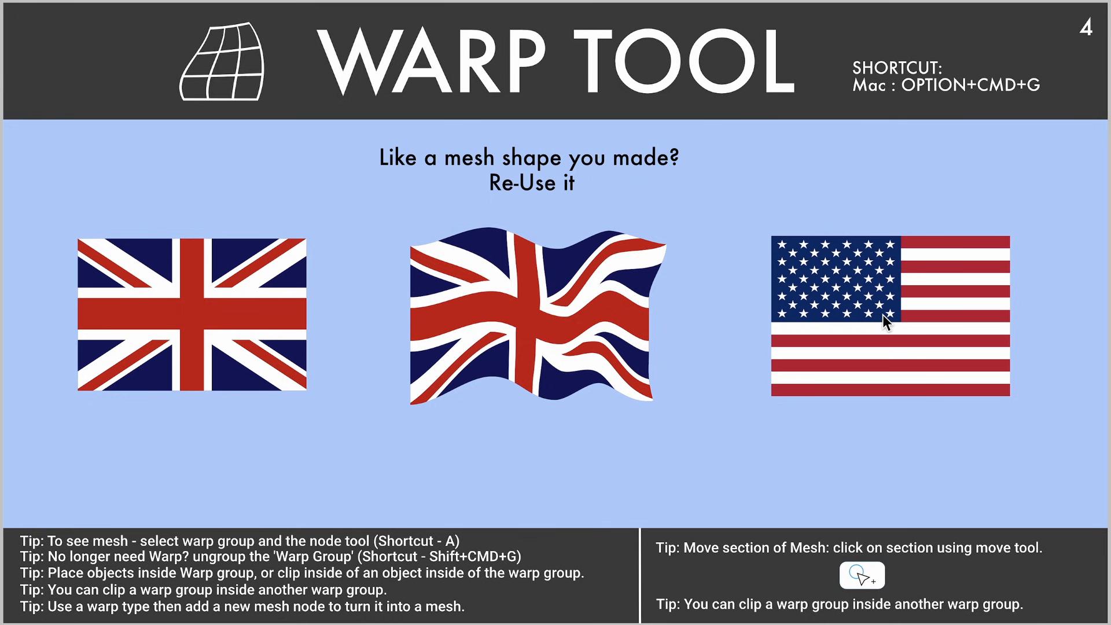
key("Tab")
left_click(594, 313)
scroll(576, 313, "up", 3)
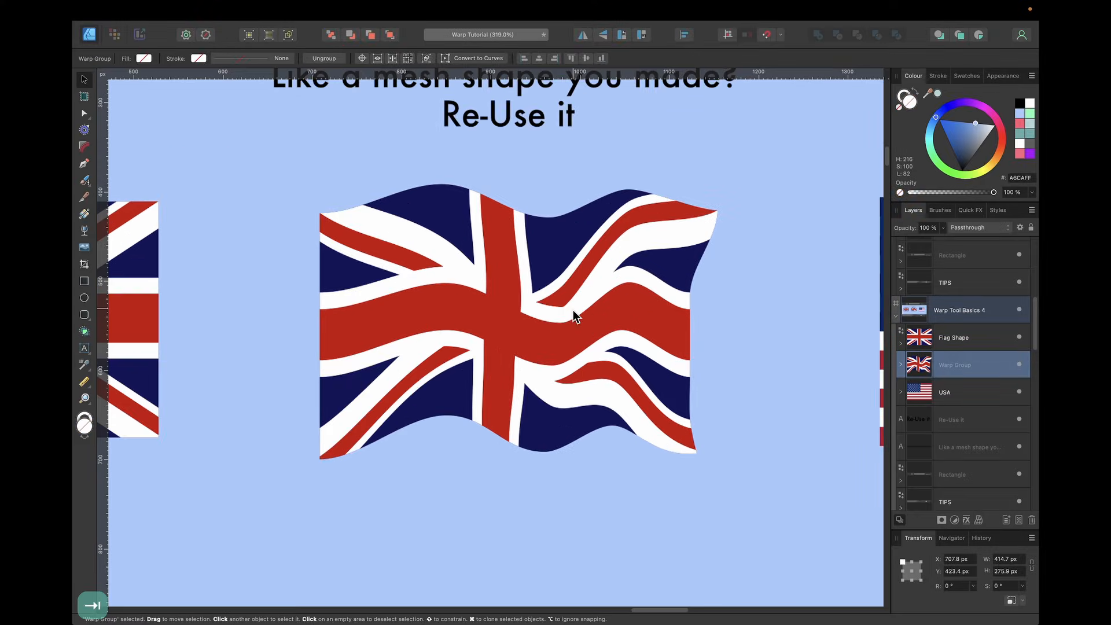
key("a")
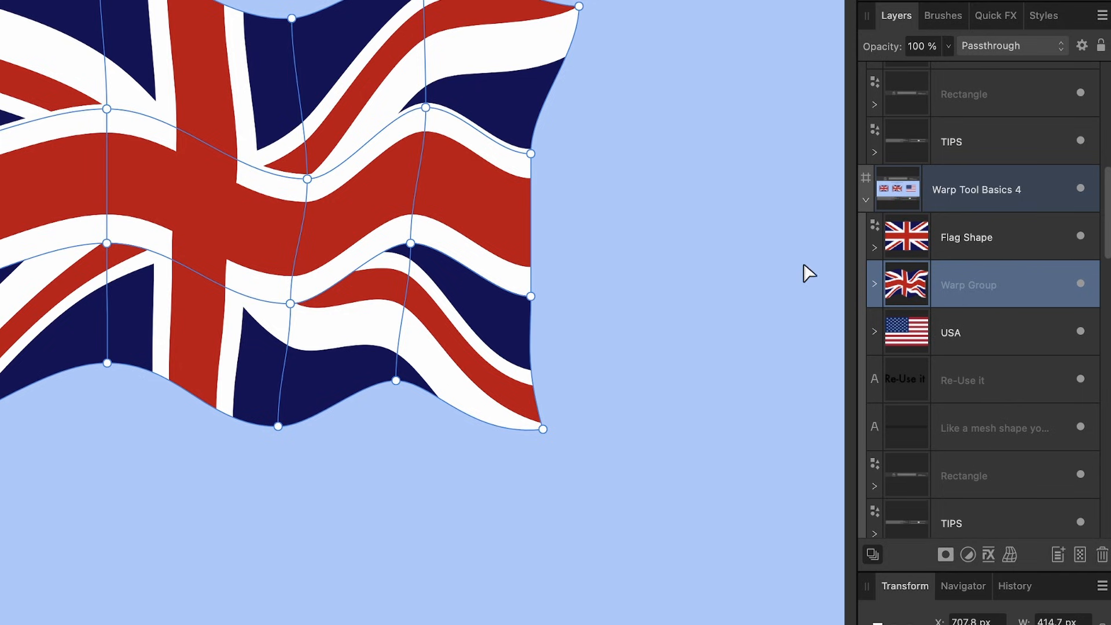
scroll(734, 266, "down", 2)
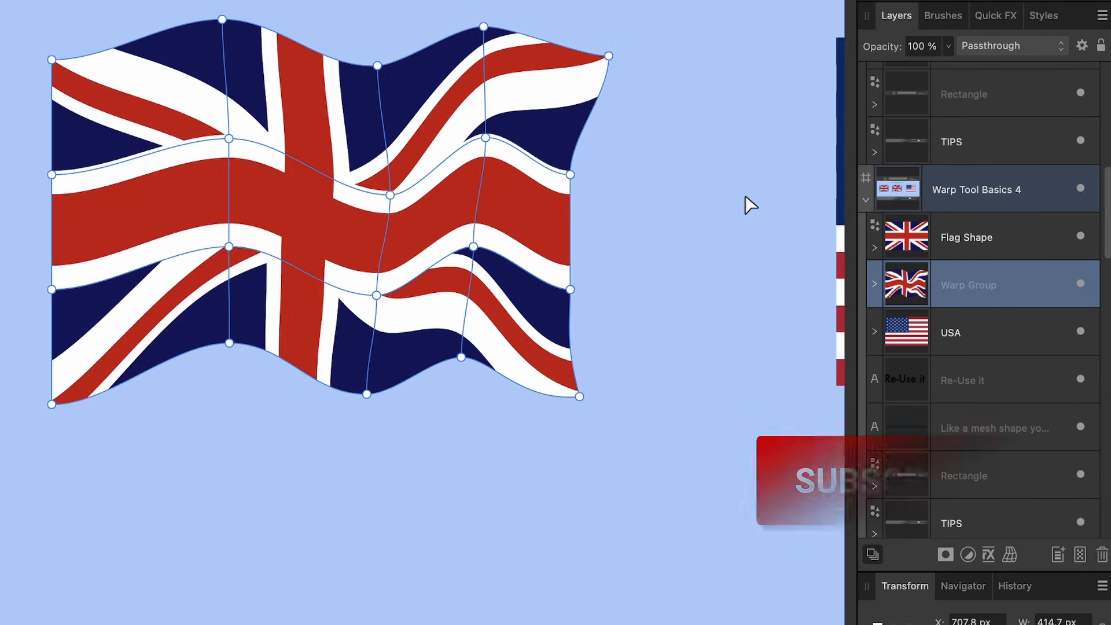
scroll(744, 205, "right", 3)
Delete all the red and white curves nested in the warp group's Flag Shape, keeping only its blue rectangle
left_click(874, 285)
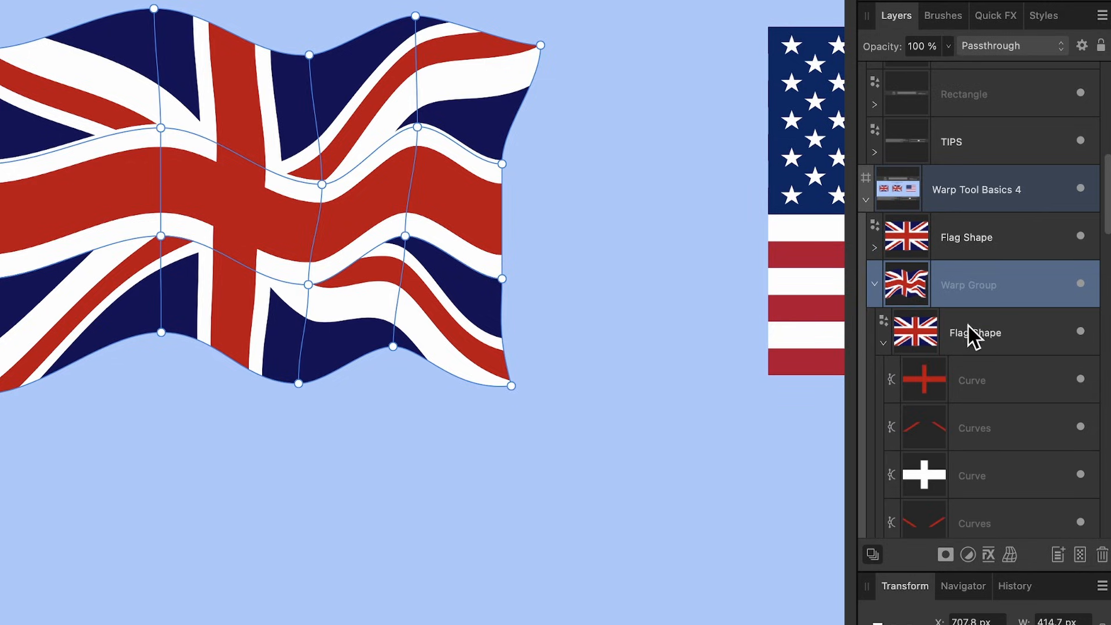
left_click(883, 343)
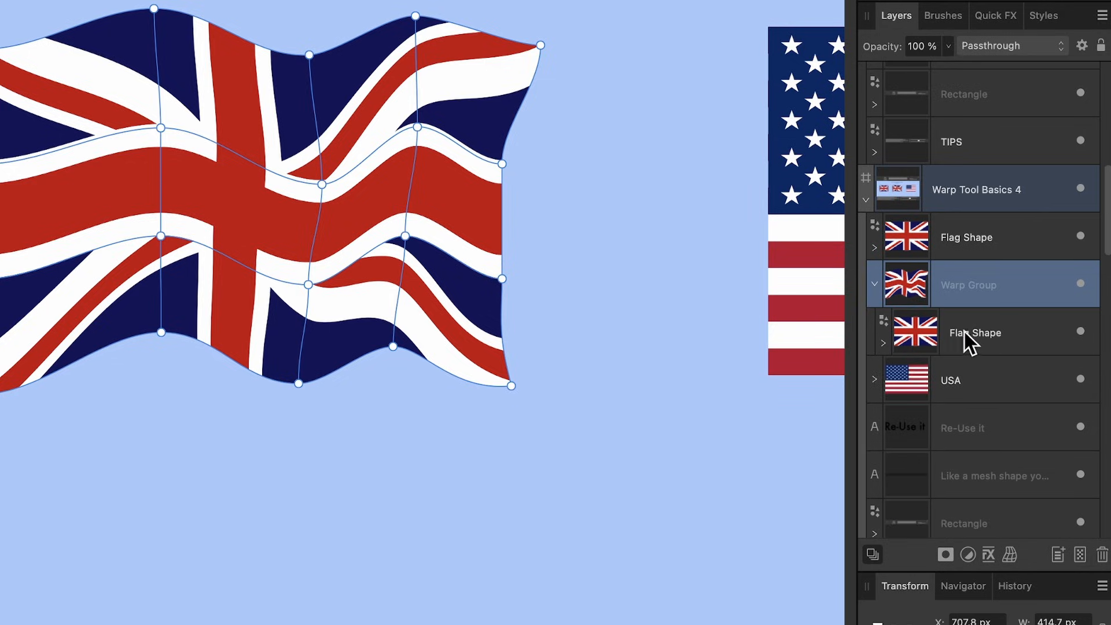
left_click(964, 331)
left_click(884, 342)
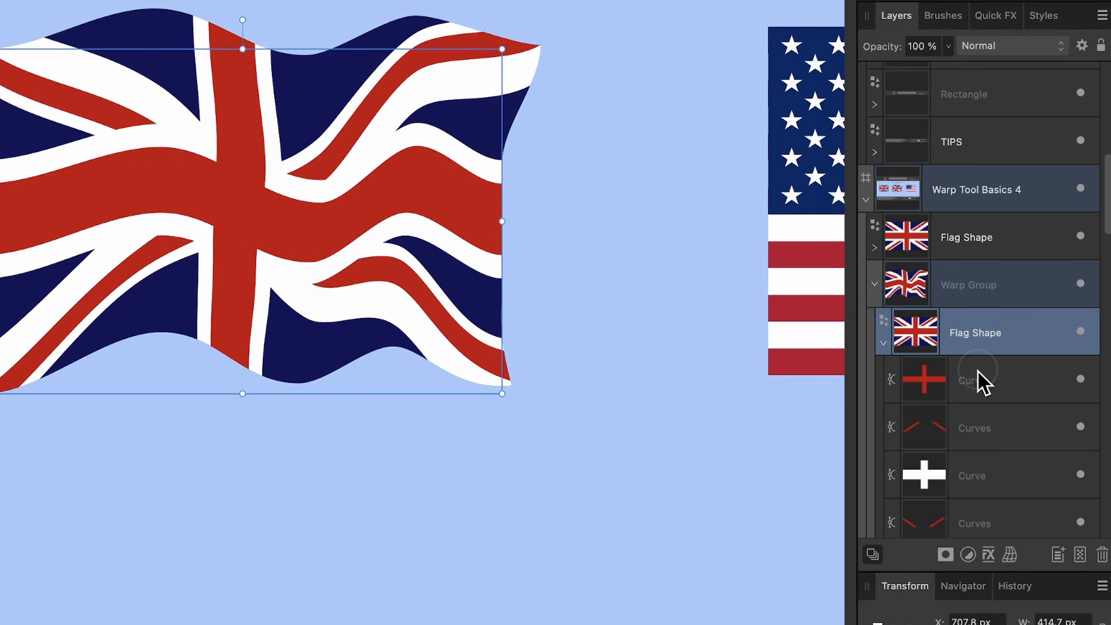
left_click(977, 373)
scroll(977, 373, "down", 4)
left_click(977, 371, "shift")
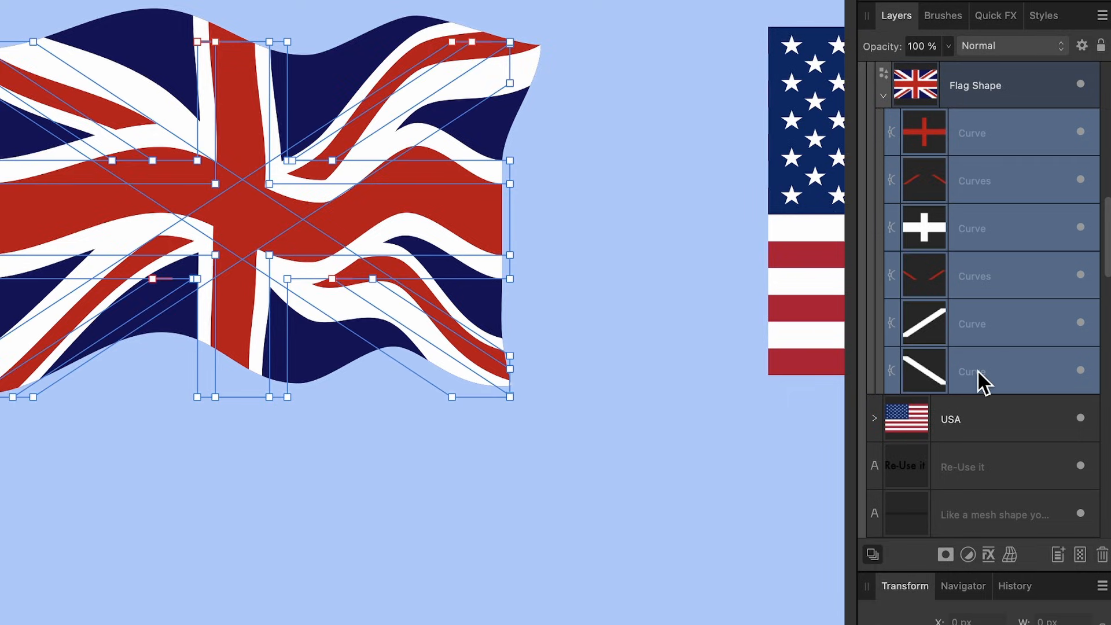
key("Delete")
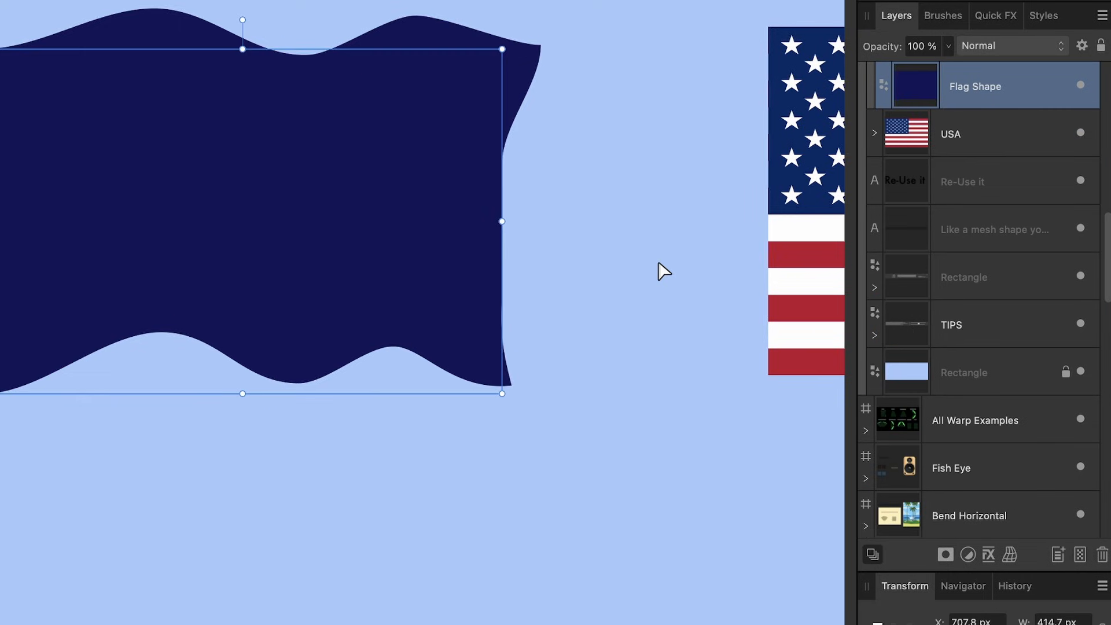
Move the USA flag so that it overlaps the blue waving shape
scroll(662, 270, "right", 3)
scroll(663, 270, "up", 1)
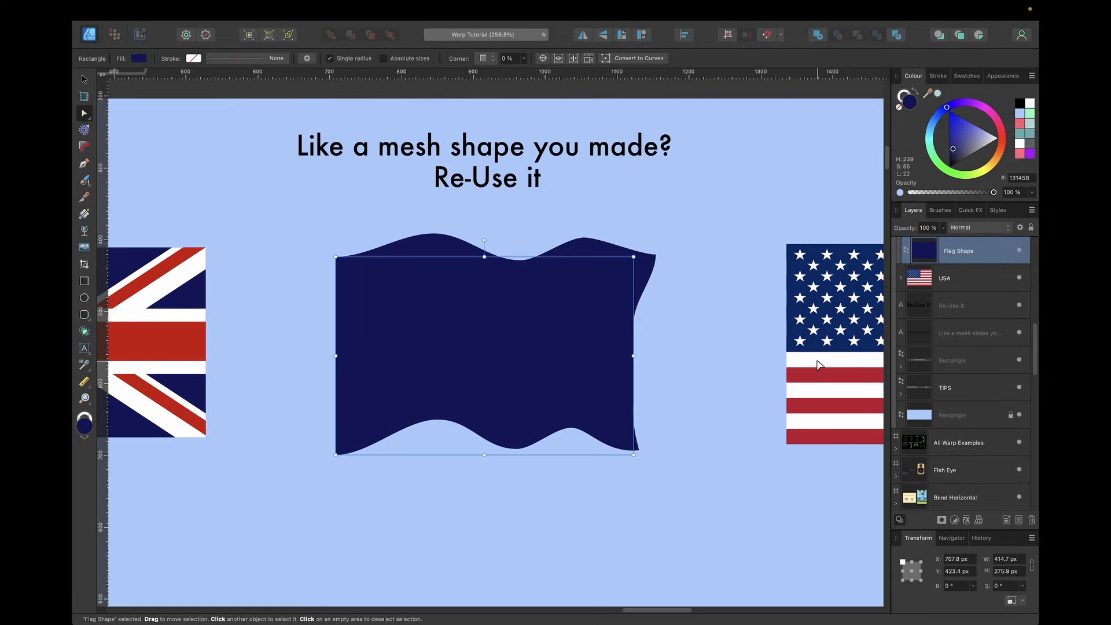
left_click(955, 277)
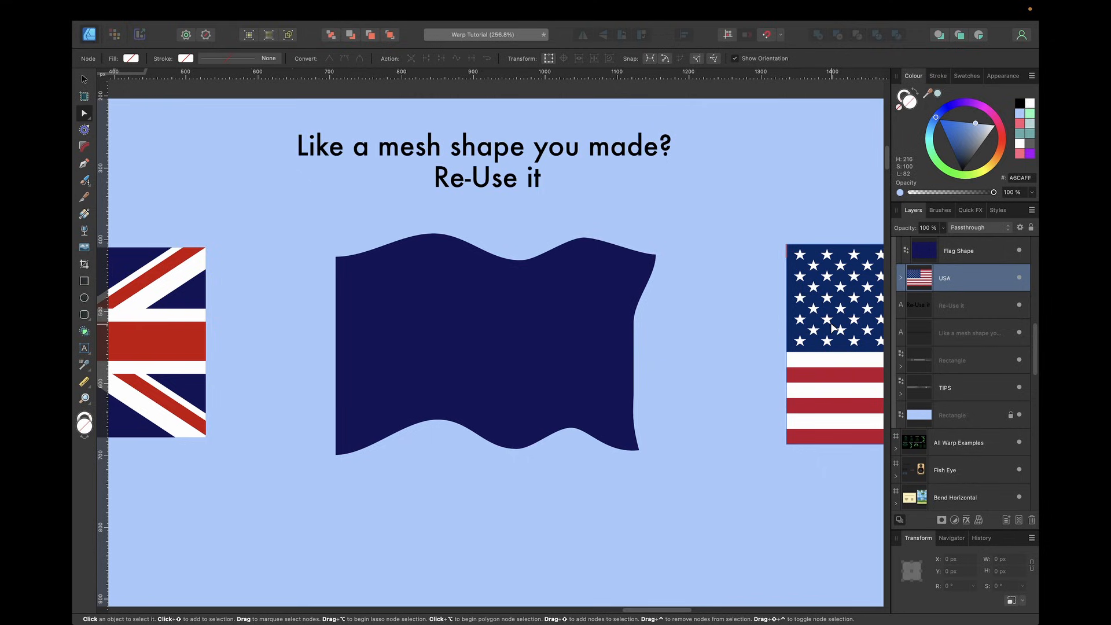
key("v")
left_click_drag(833, 328, 565, 322)
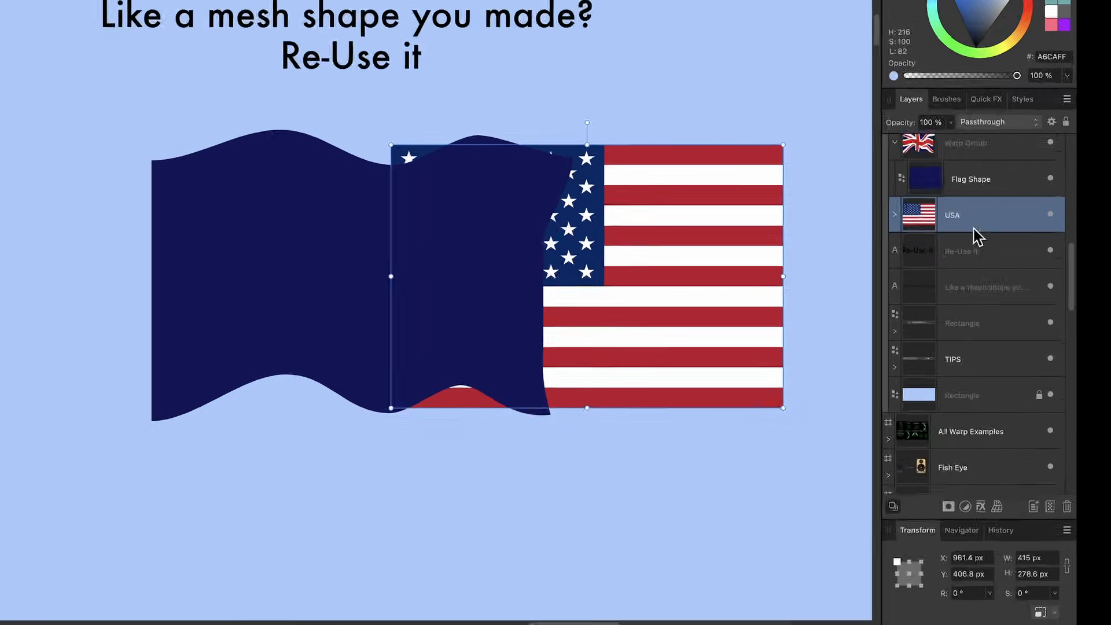
Clip the USA group inside the warp group's Flag Shape and align it to cover the whole waving shape
scroll(977, 237, "up", 3)
left_click_drag(979, 358, 980, 334)
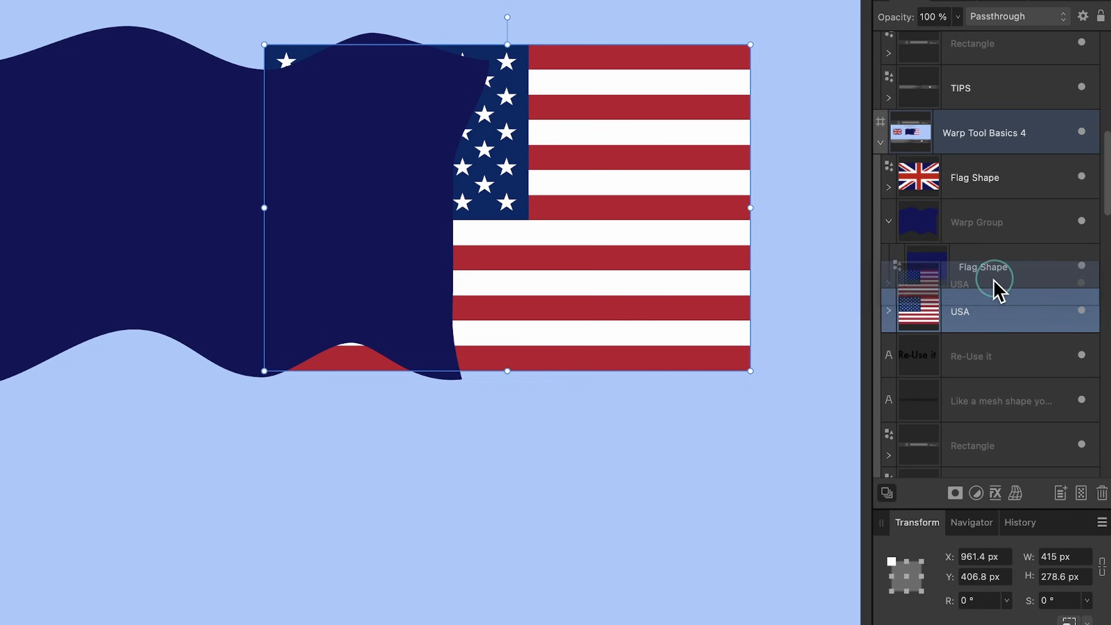
left_click_drag(992, 279, 993, 278)
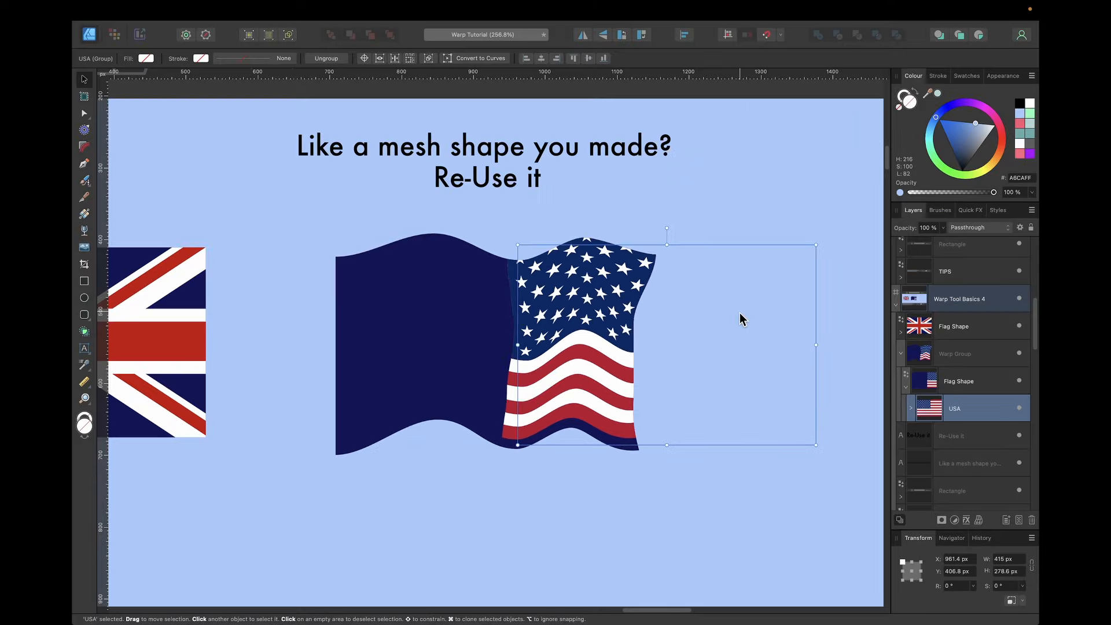
left_click_drag(740, 315, 557, 325)
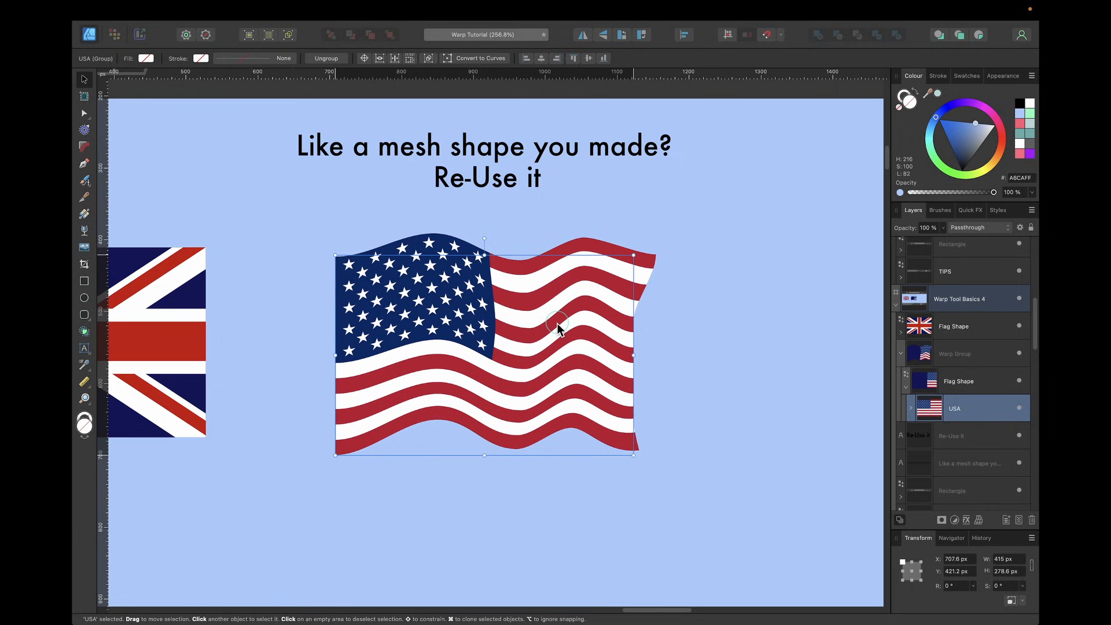
scroll(708, 329, "left", 1)
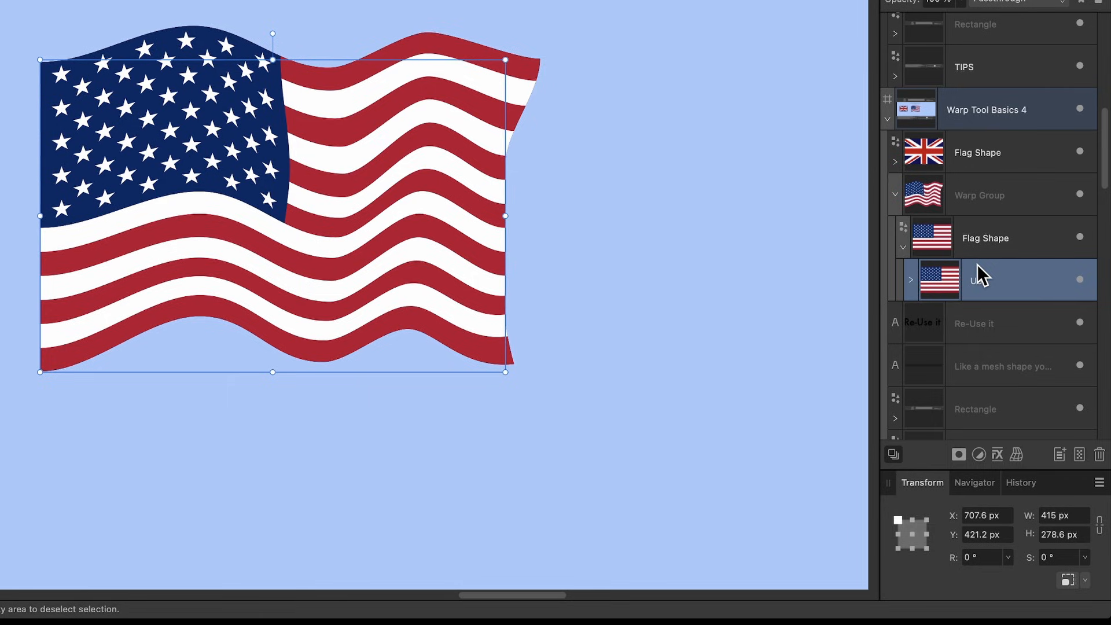
Take the USA flag out of the warp group, place it beside the waving shape, and delete the warp group's Flag Shape
left_click_drag(981, 283, 908, 171)
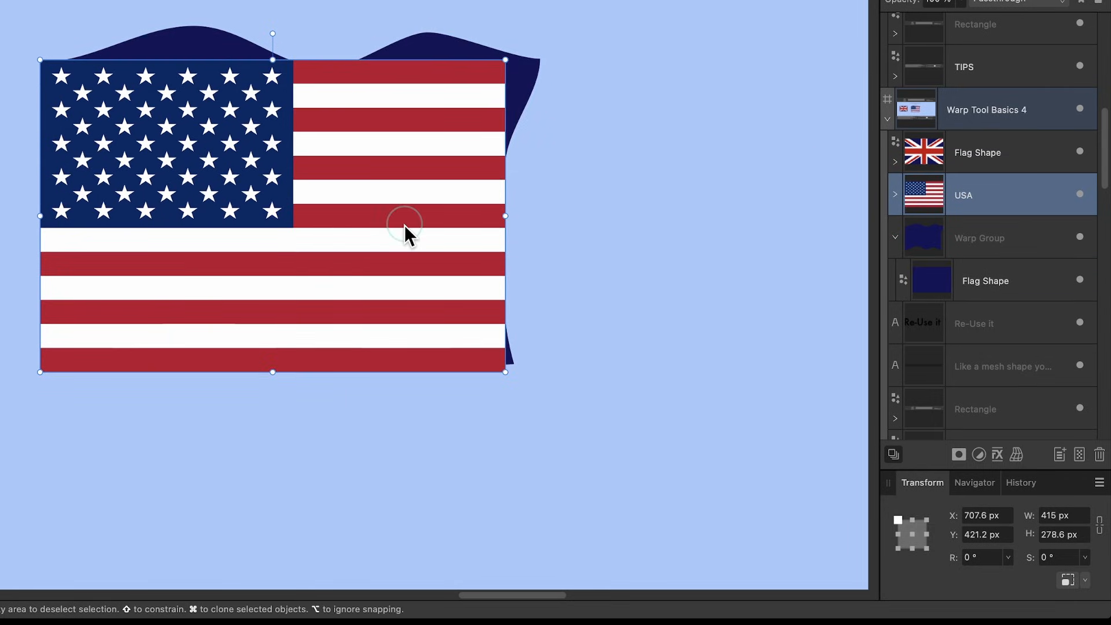
left_click_drag(404, 225, 873, 209)
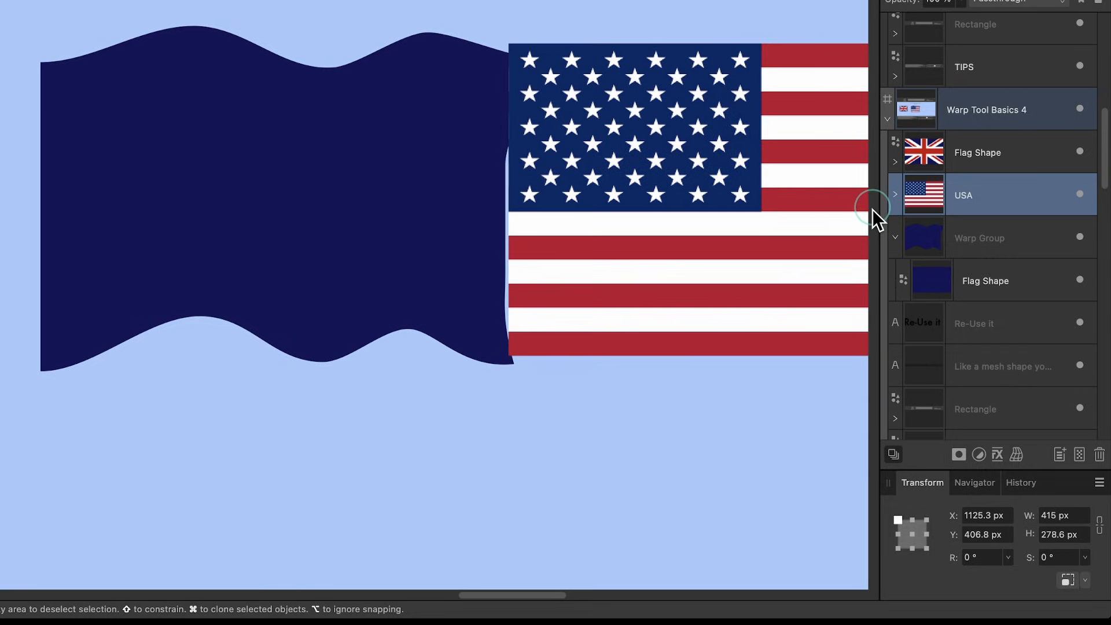
left_click(1012, 278)
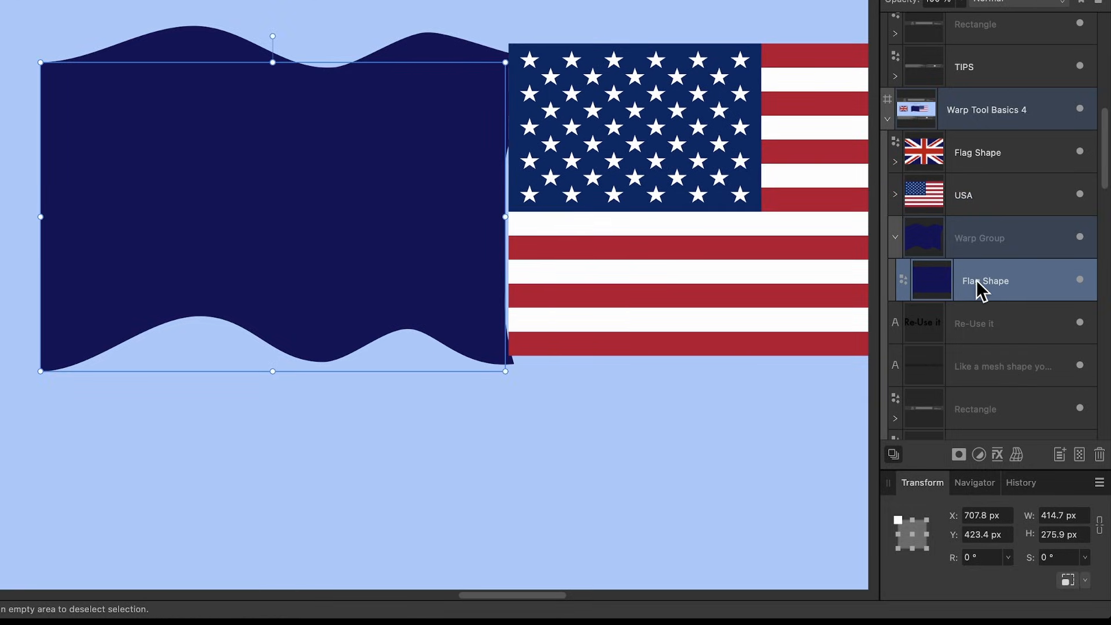
key("Delete")
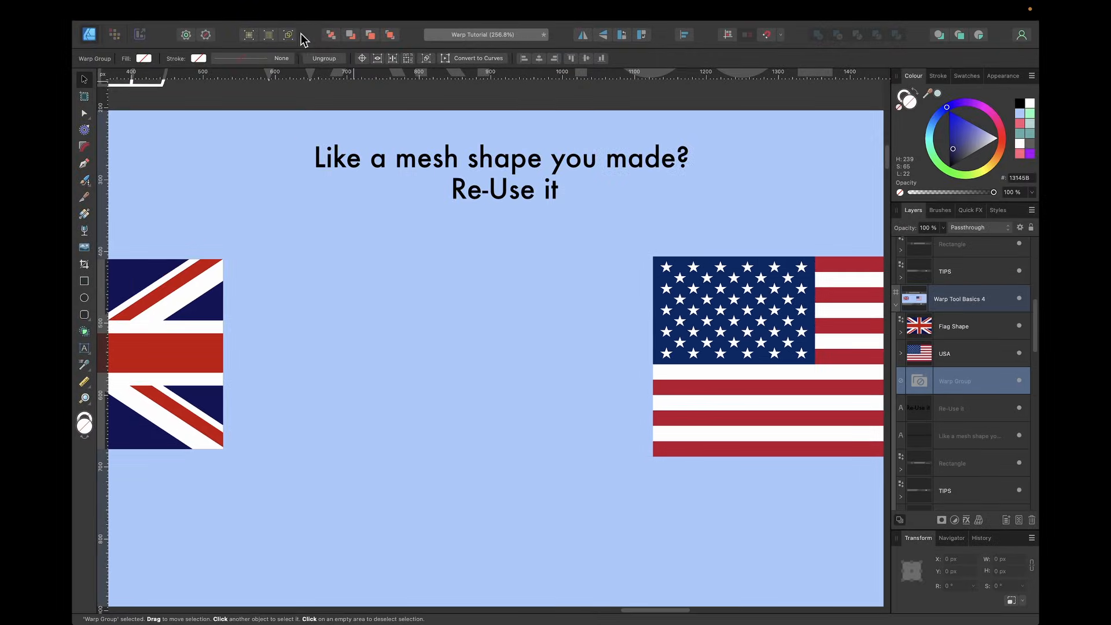
Switch on inserting inside the selected empty Warp Group, and switch it back off
left_click(289, 36)
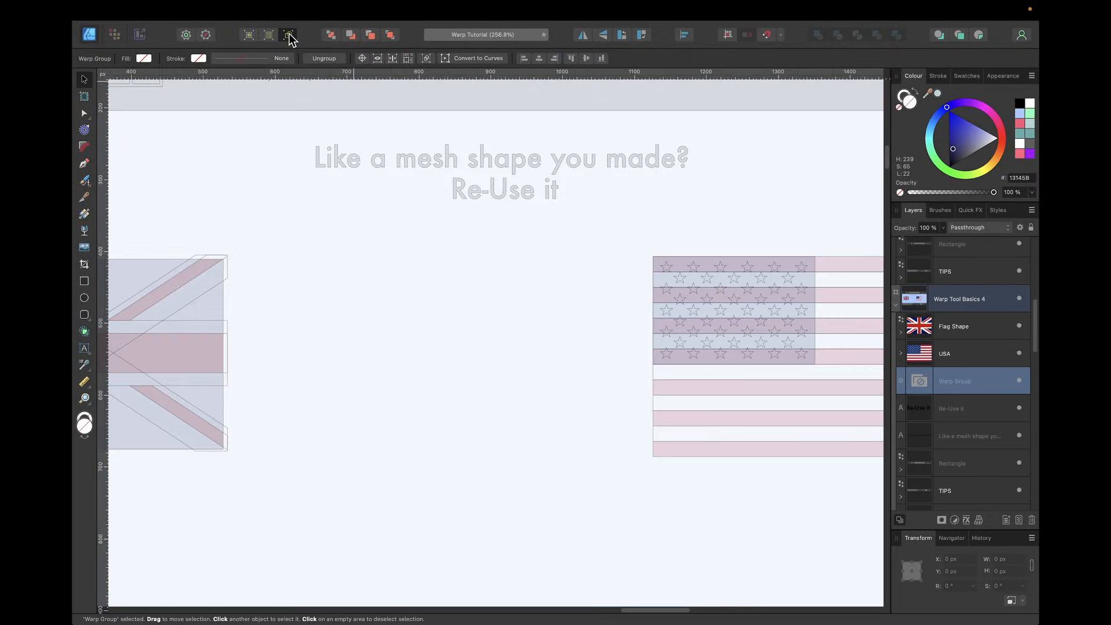
left_click(288, 36)
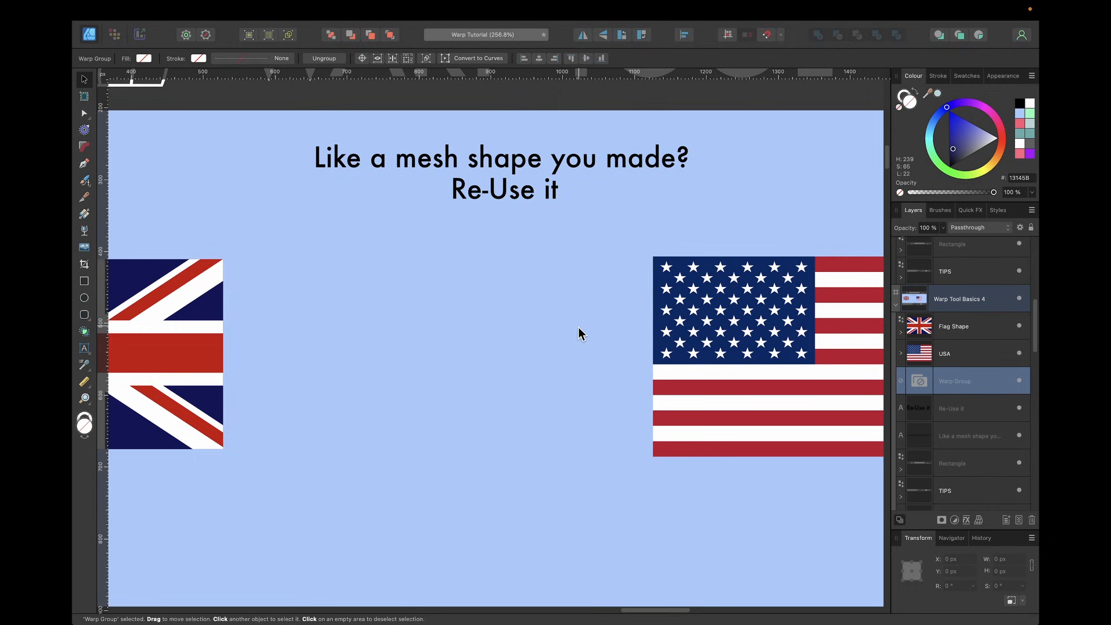
Put the USA flag inside the empty Warp Group and align it with the waving mesh so it takes that shape
key("a")
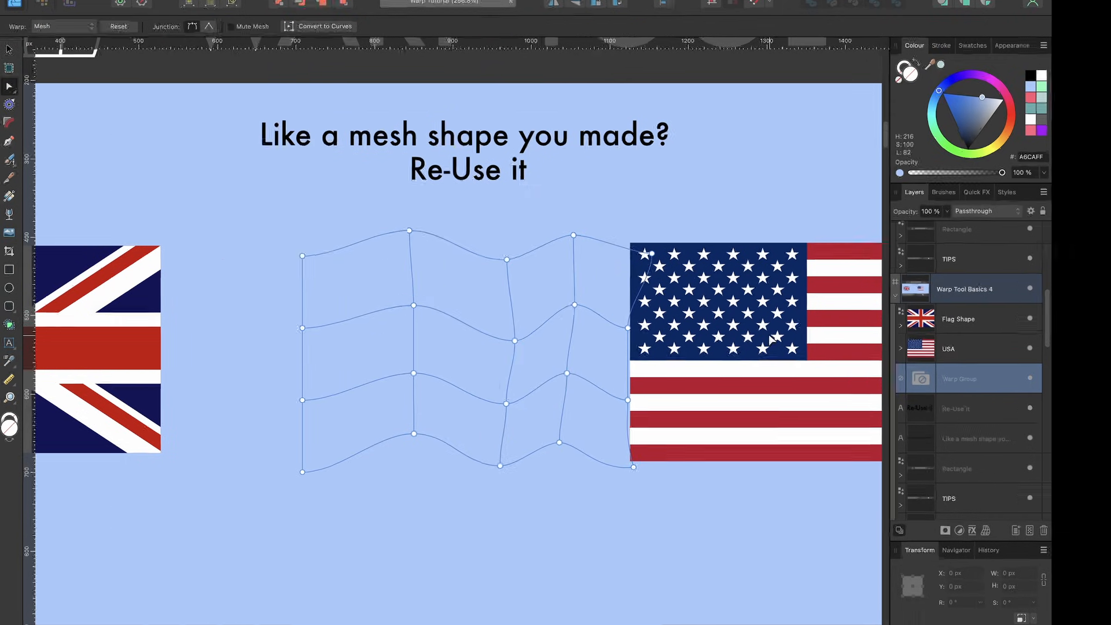
key("v")
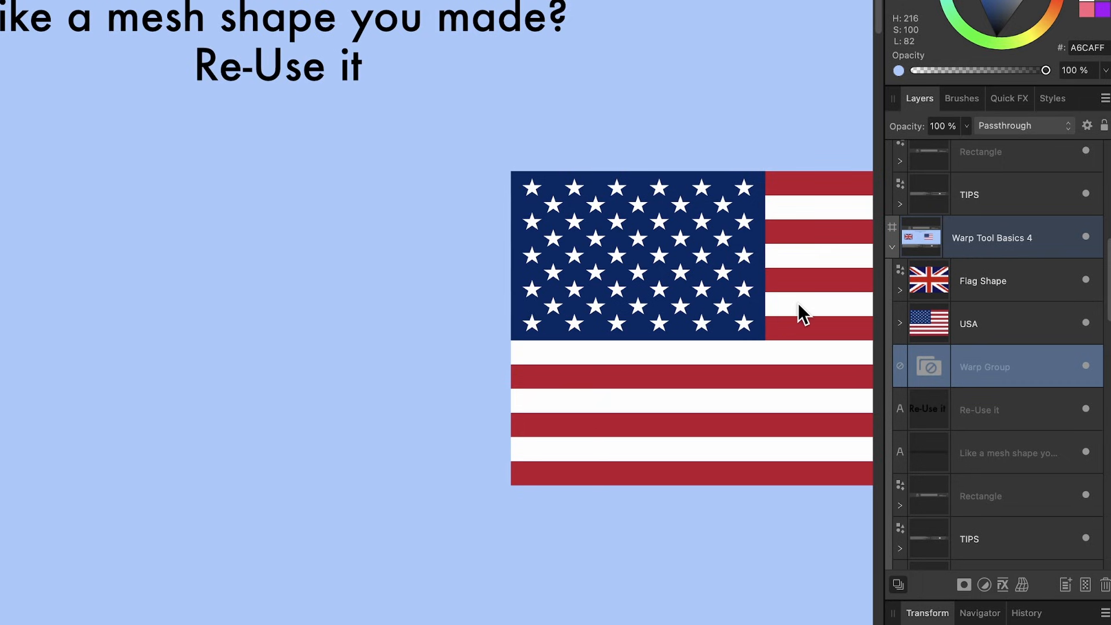
left_click(979, 318)
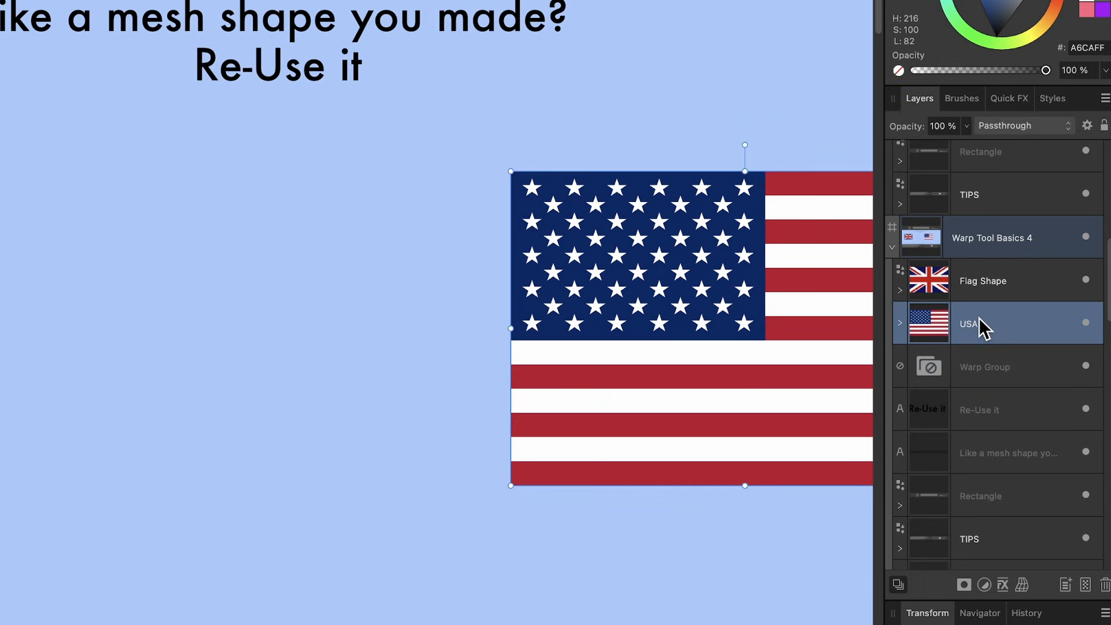
left_click_drag(978, 317, 981, 365)
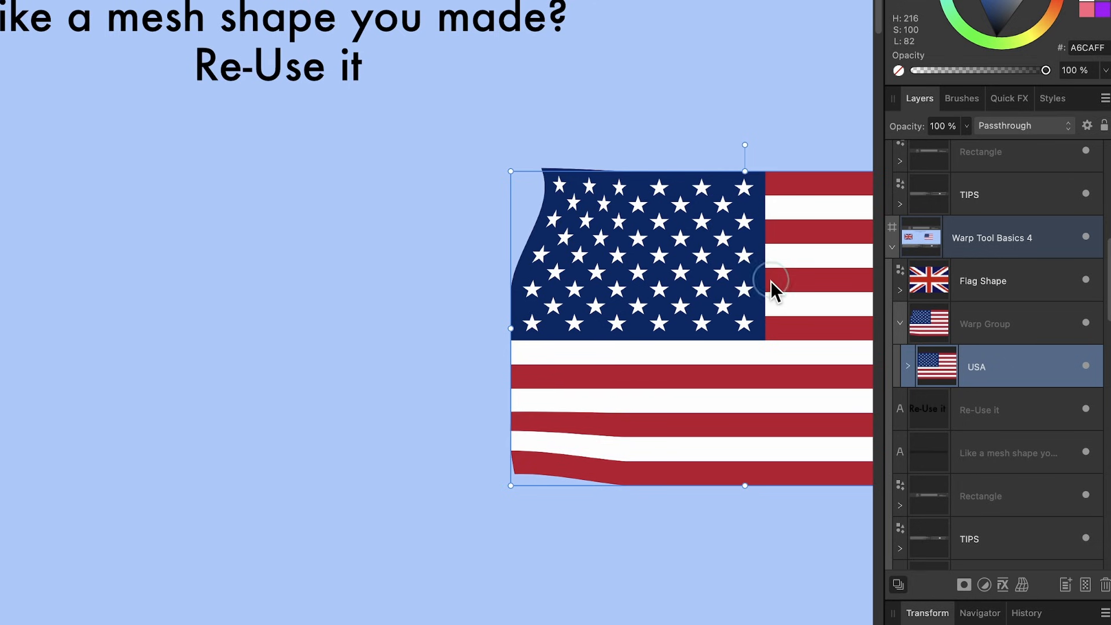
left_click_drag(771, 280, 255, 295)
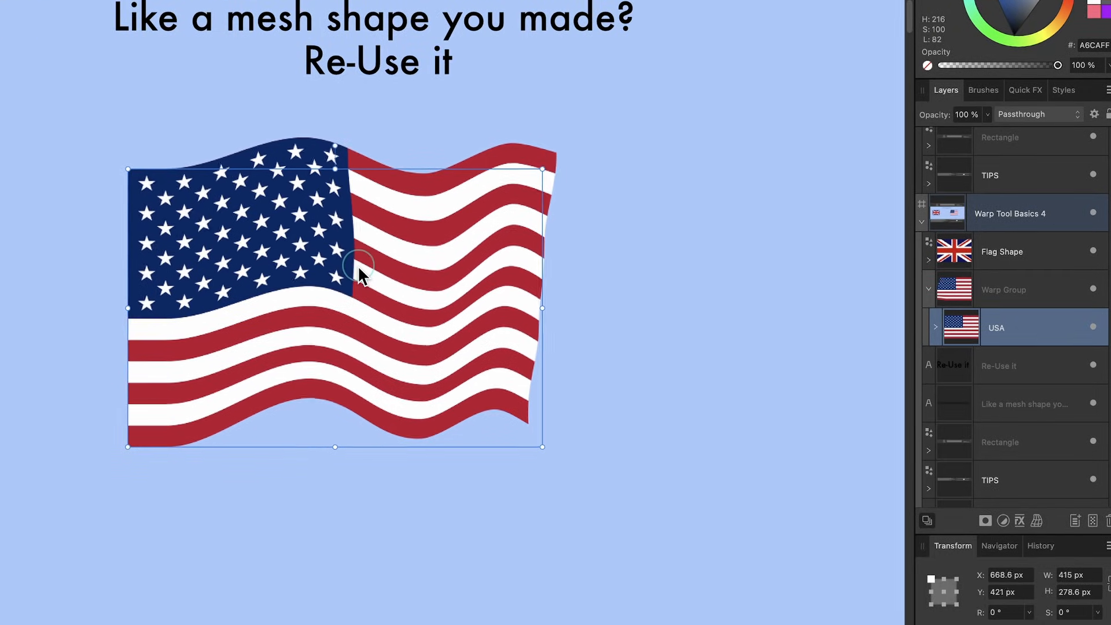
left_click_drag(358, 272, 359, 272)
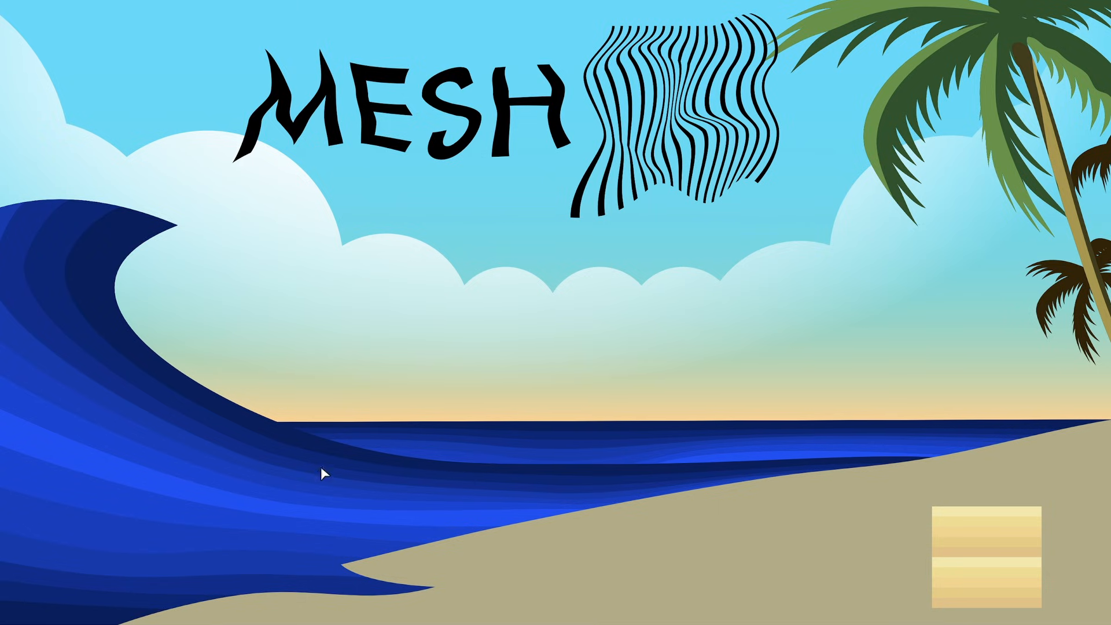
Examine the striped rectangles that make up the Sand group and the blue wave in the Mesh 1 artwork
key("Tab")
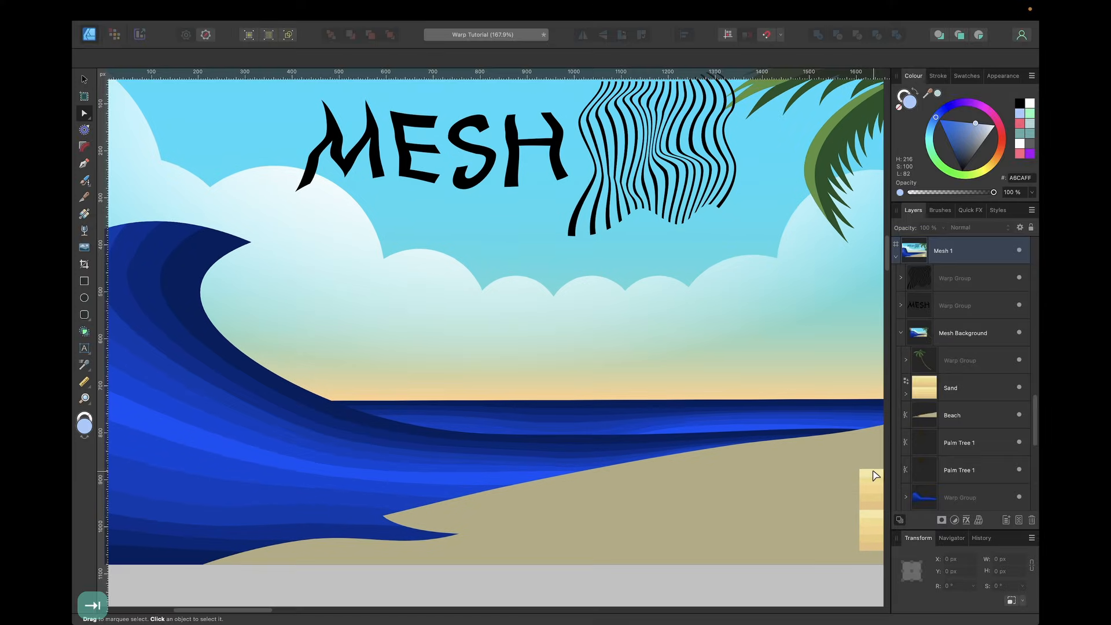
scroll(881, 515, "down", 3)
scroll(881, 515, "right", 2)
scroll(818, 477, "down", 1)
scroll(818, 477, "right", 1)
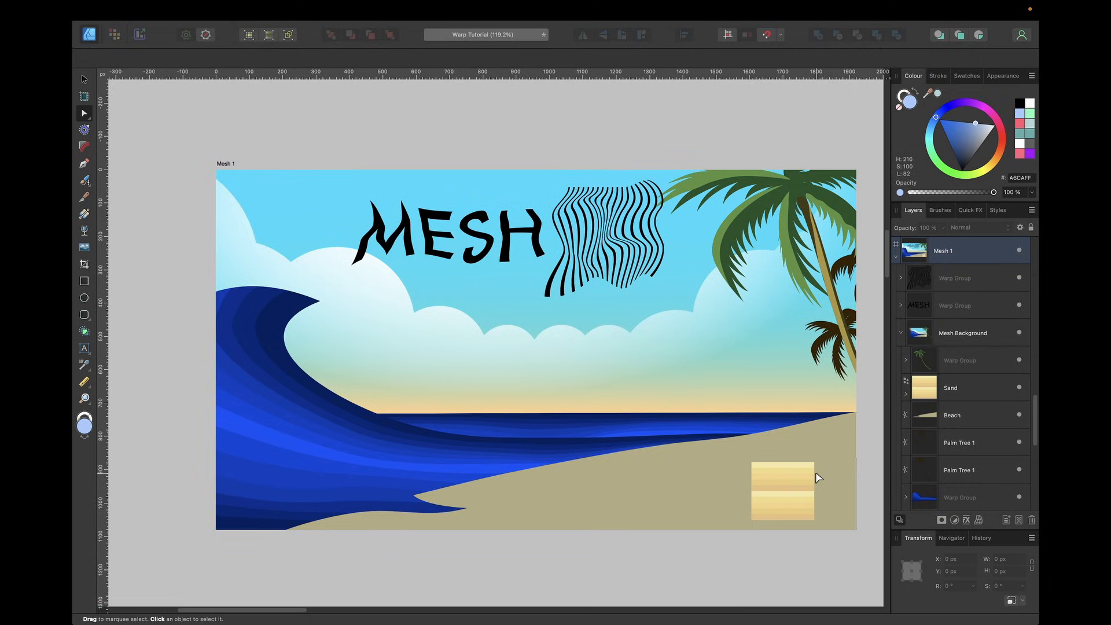
left_click(786, 483)
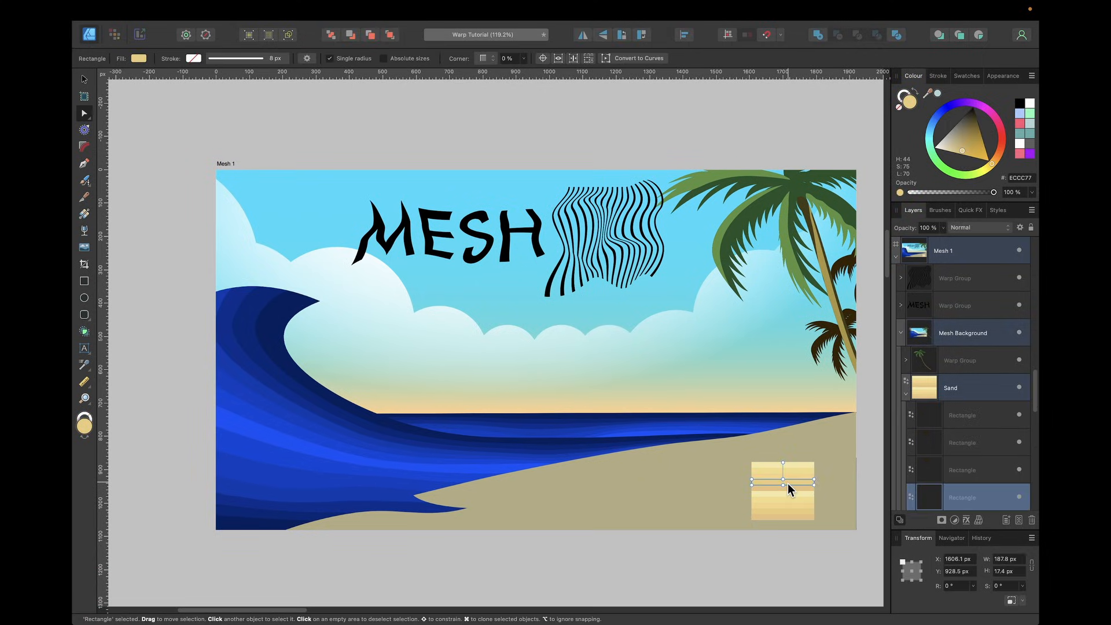
left_click(322, 419)
left_click(332, 428)
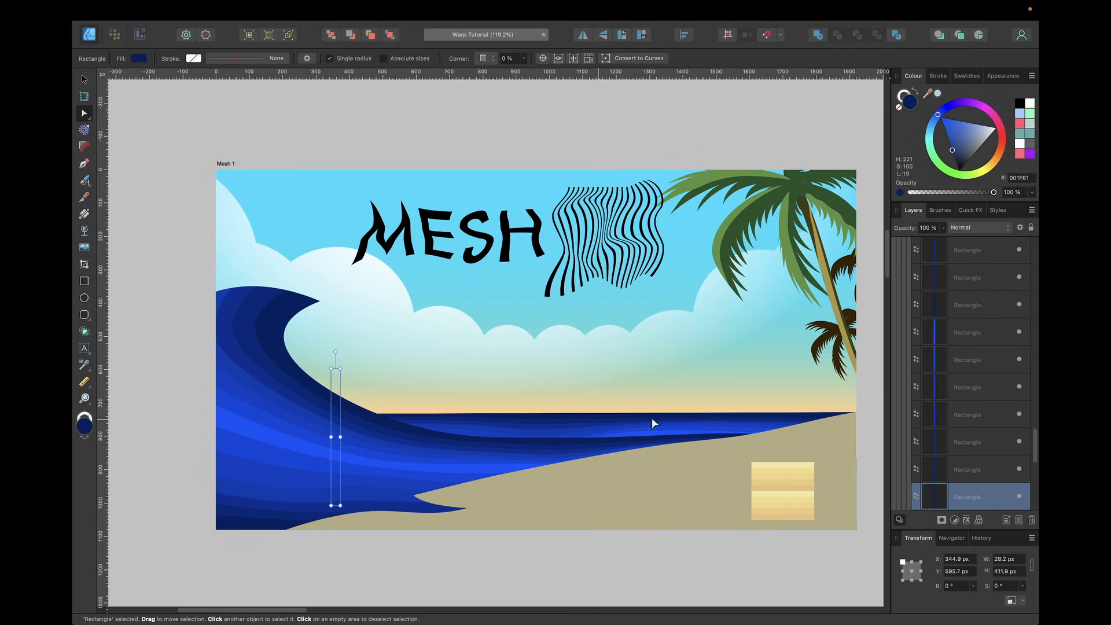
Select the big wave's Warp Group and inspect how its mesh bends the blue stripes across the sea
scroll(974, 412, "up", 10)
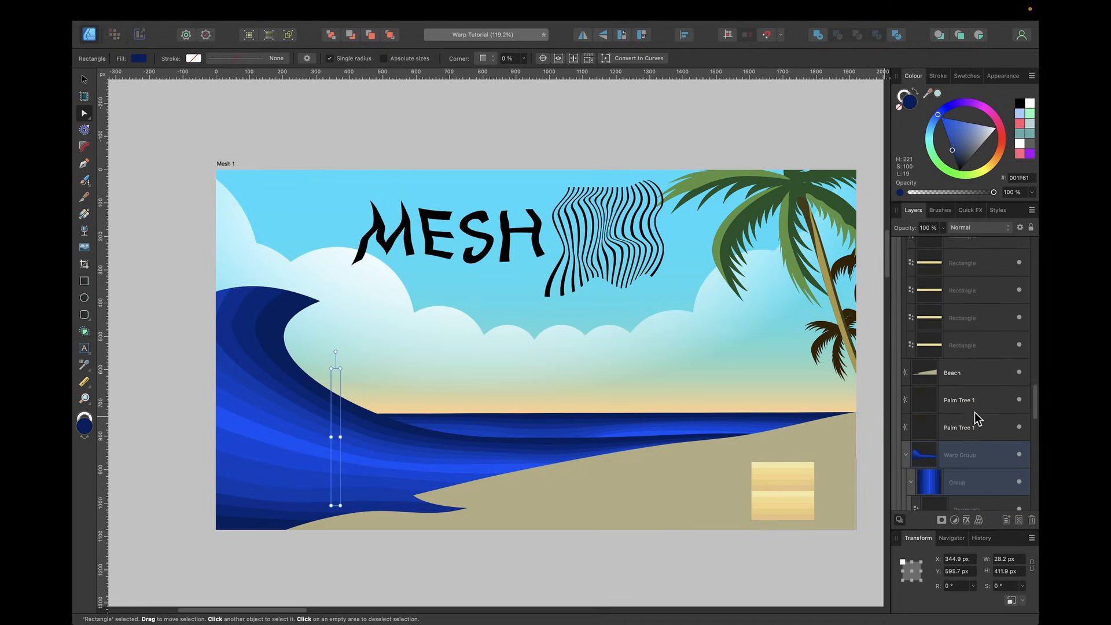
left_click(968, 452)
scroll(579, 384, "down", 2)
scroll(579, 384, "left", 2)
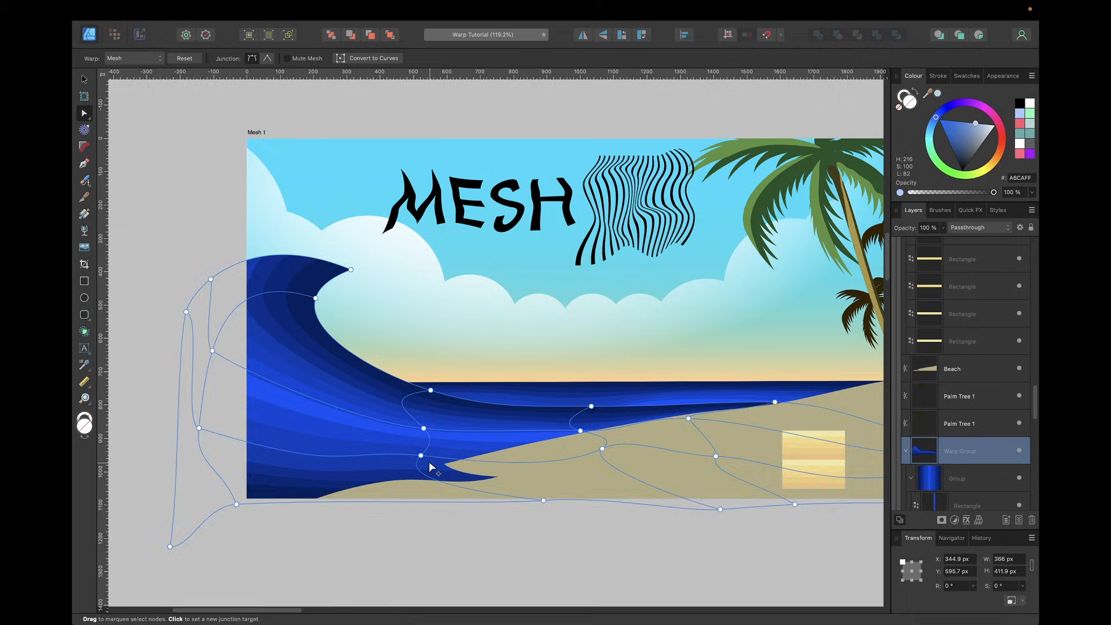
scroll(804, 507, "right", 3)
scroll(804, 508, "up", 1)
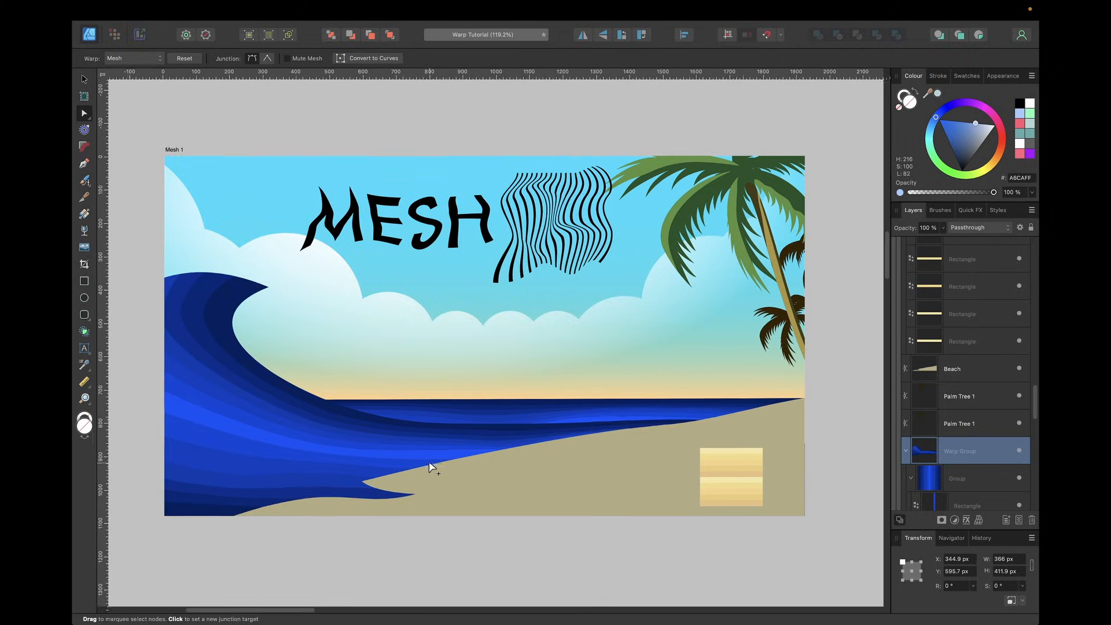
scroll(561, 435, "up", 5)
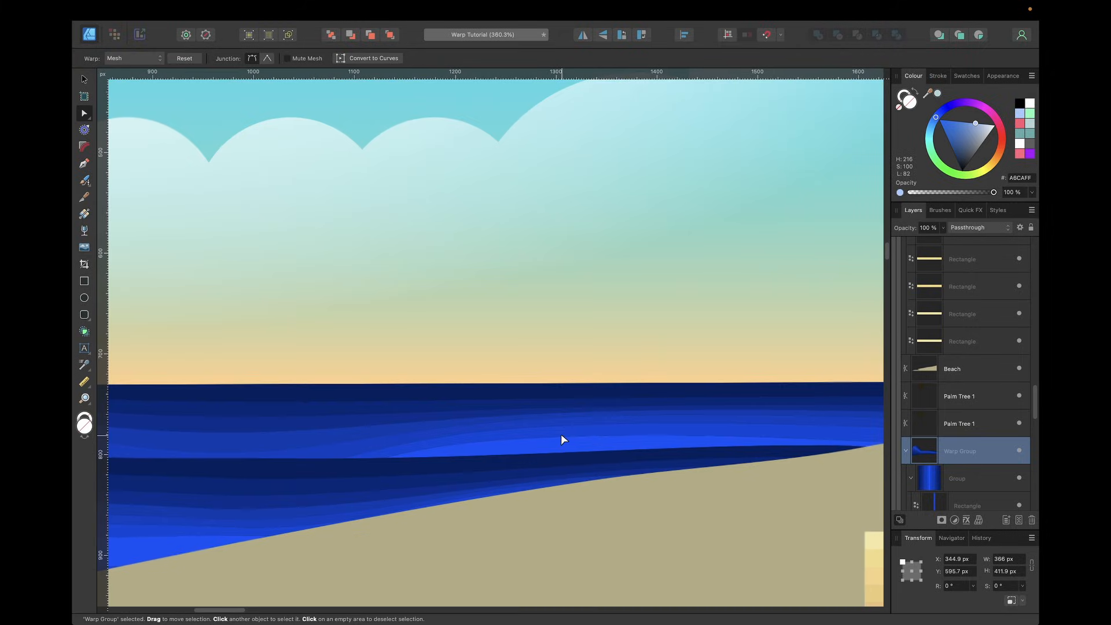
scroll(532, 439, "down", 6)
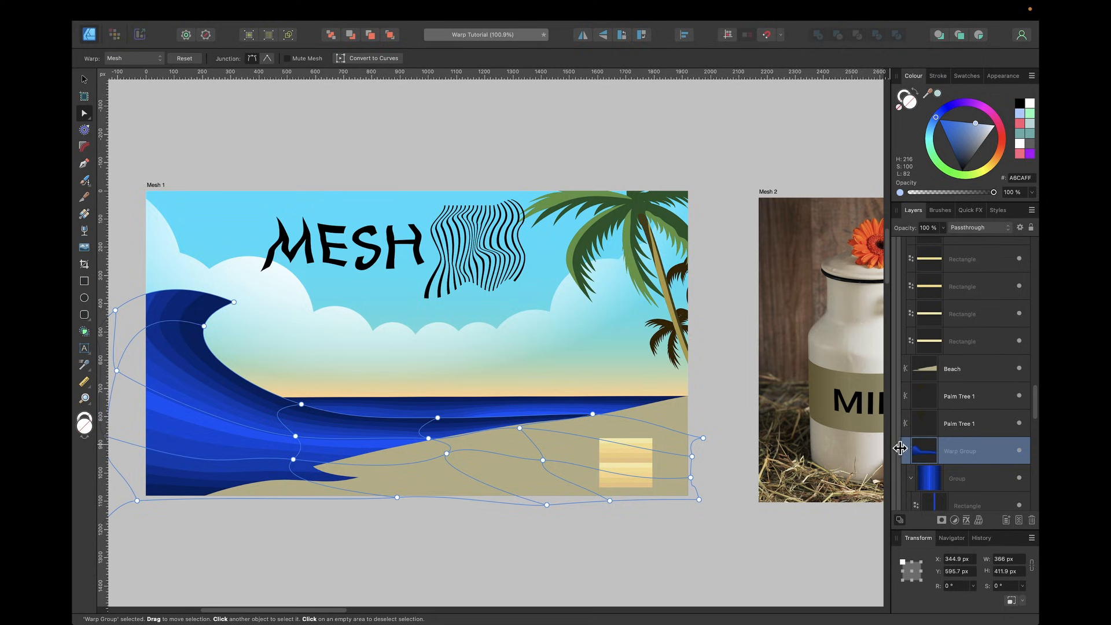
Wrap the Sand group in a warp group that uses the Mesh warp
scroll(937, 405, "up", 3)
left_click(914, 374)
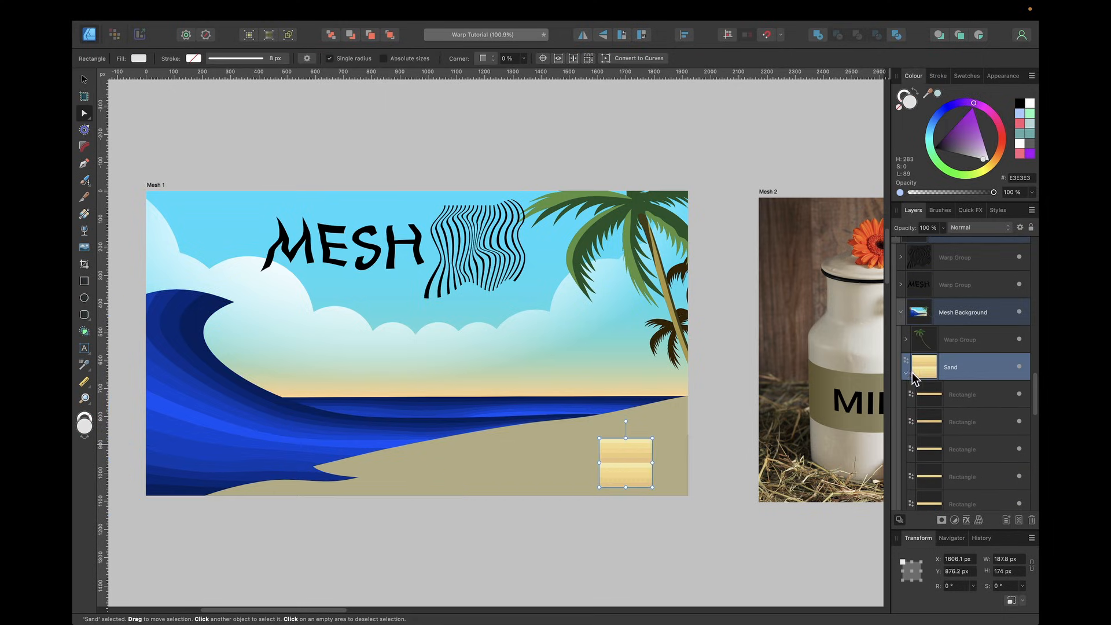
left_click(907, 373)
scroll(599, 480, "up", 2)
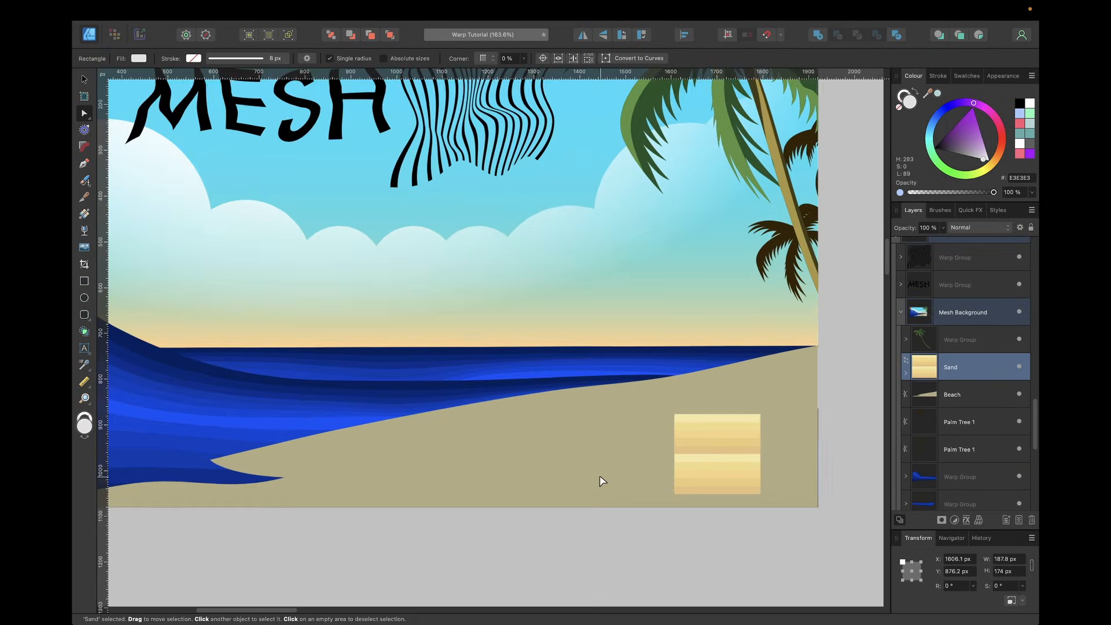
scroll(601, 480, "down", 1)
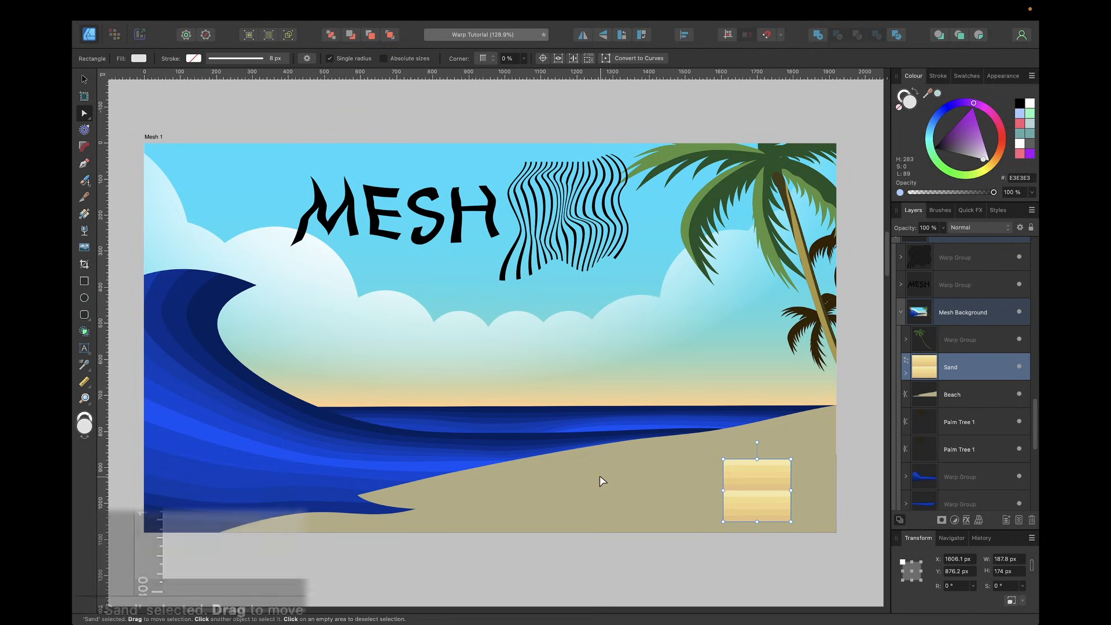
key("alt+super+g")
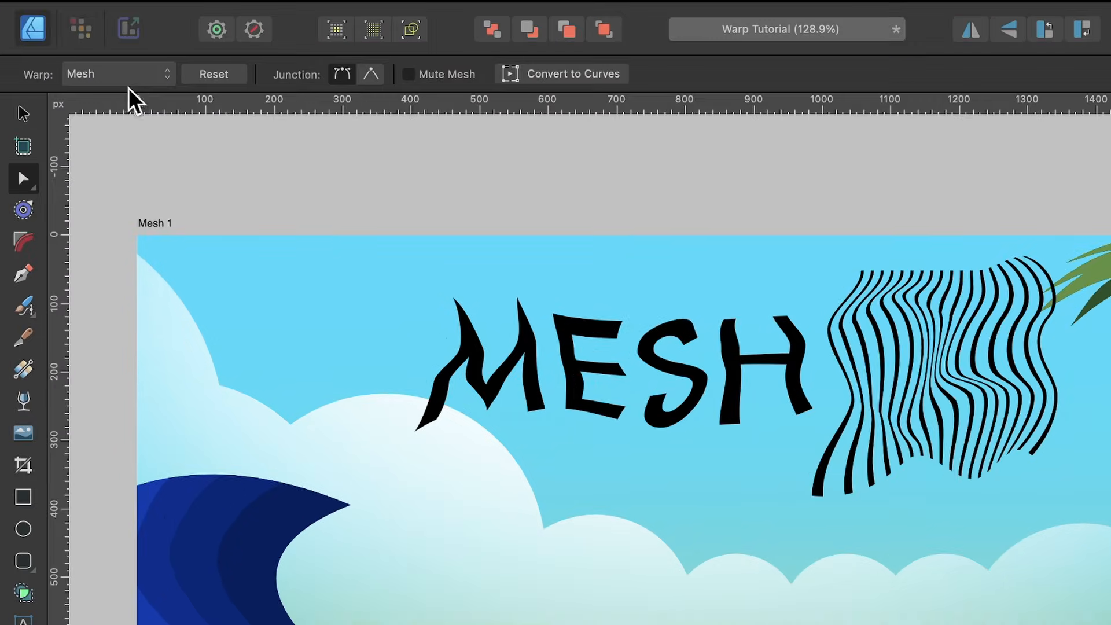
left_click(138, 61)
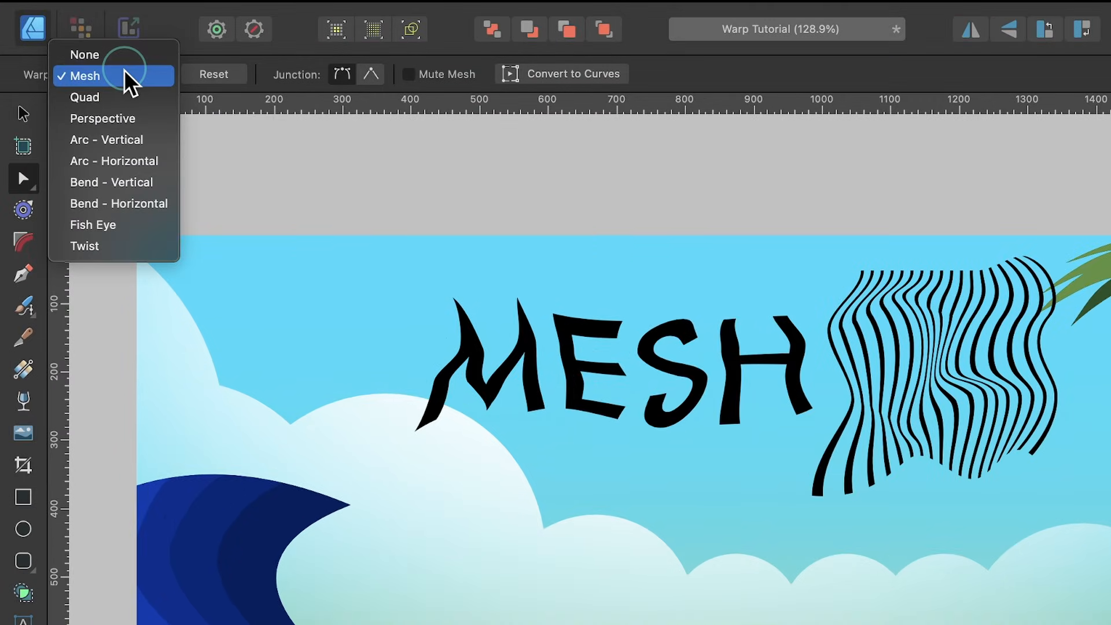
left_click(125, 96)
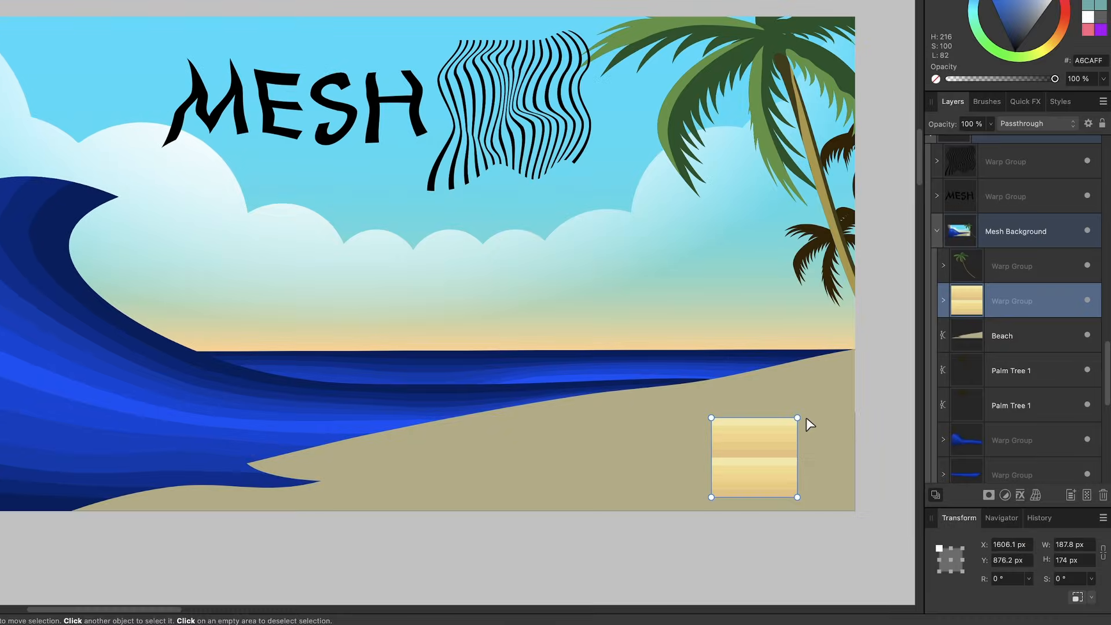
Stretch the four corners of the sand's warp group to cover the whole beach, and clip it inside the Beach shape
left_click_drag(797, 418, 870, 332)
left_click_drag(797, 497, 878, 524)
left_click_drag(711, 417, 52, 473)
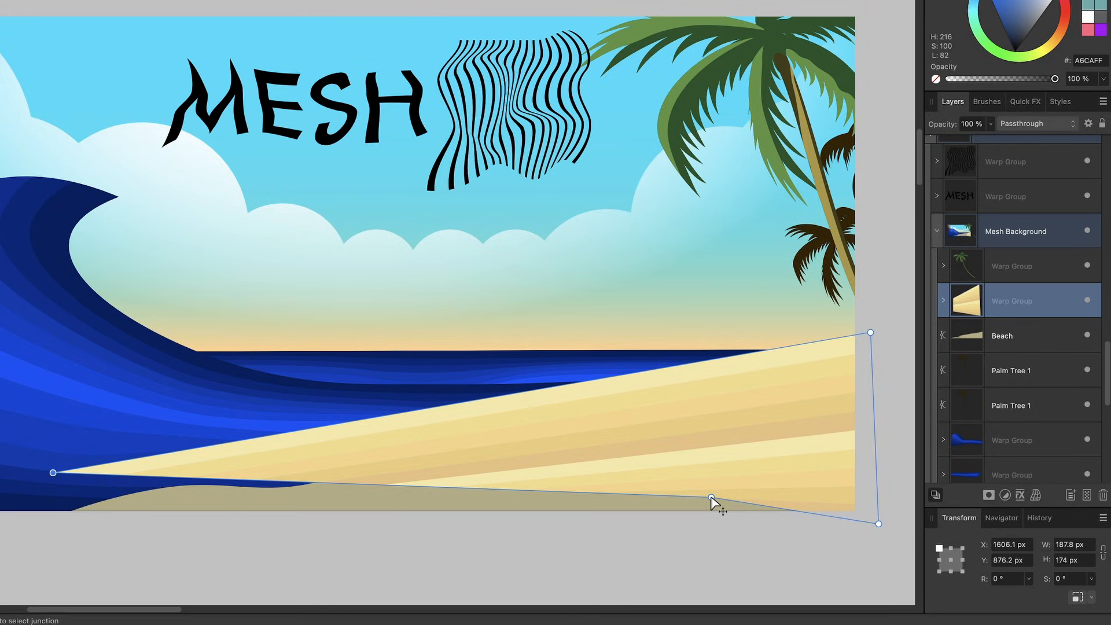
left_click_drag(711, 497, 57, 529)
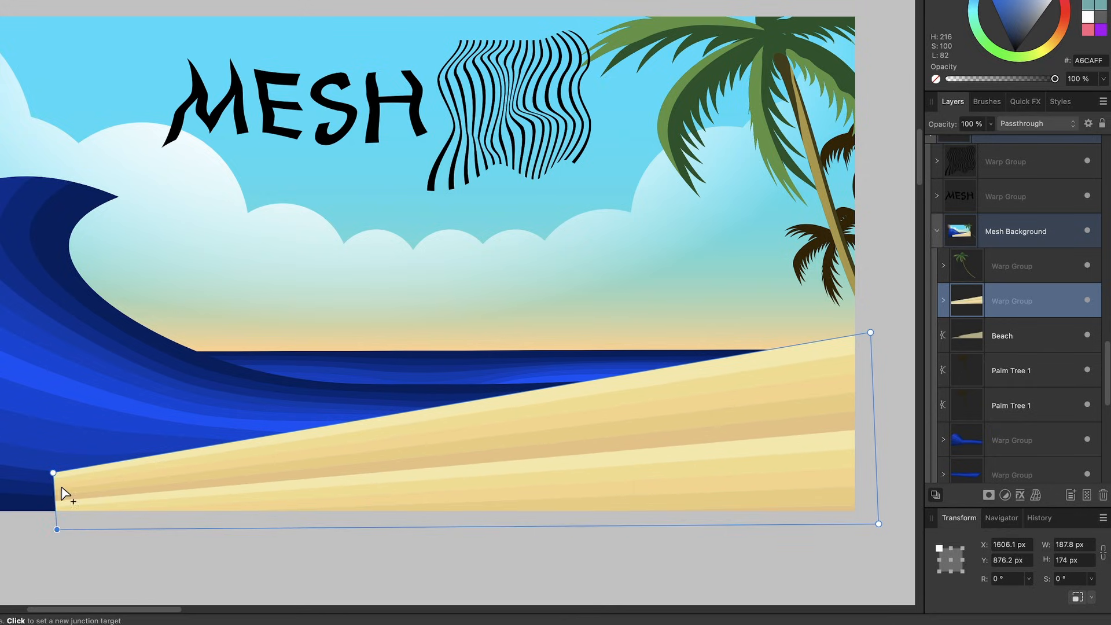
left_click_drag(52, 473, 118, 453)
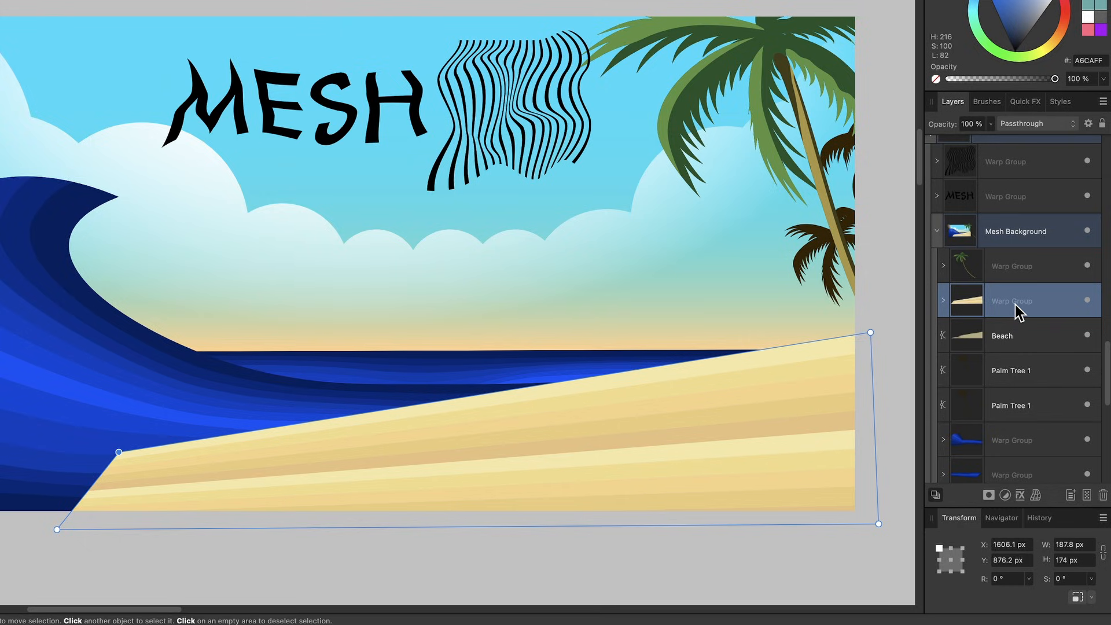
left_click_drag(1015, 305, 1015, 324)
left_click_drag(1018, 337, 1018, 337)
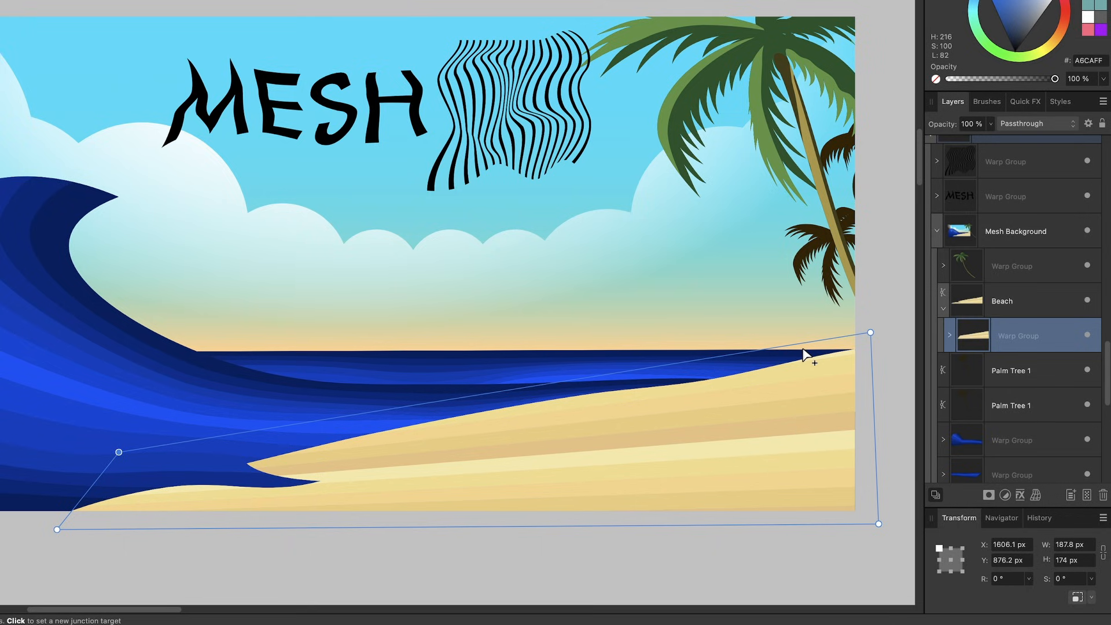
Add a mesh junction on the sand's upper edge near its right end and pull it down to the shoreline
scroll(804, 354, "down", 2)
scroll(804, 354, "right", 2)
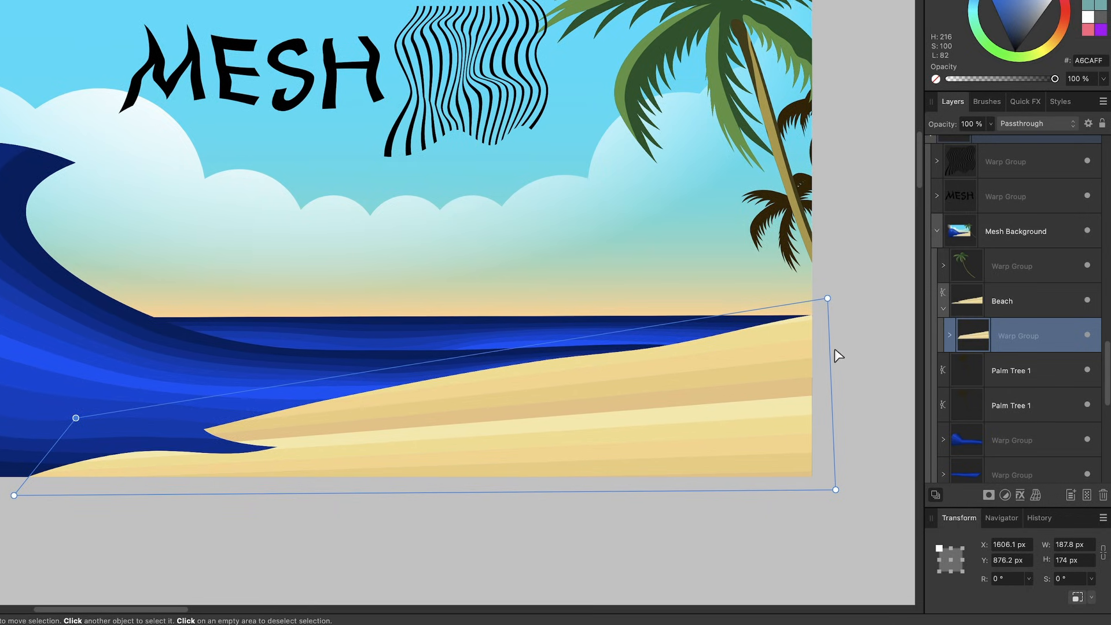
left_click(654, 326)
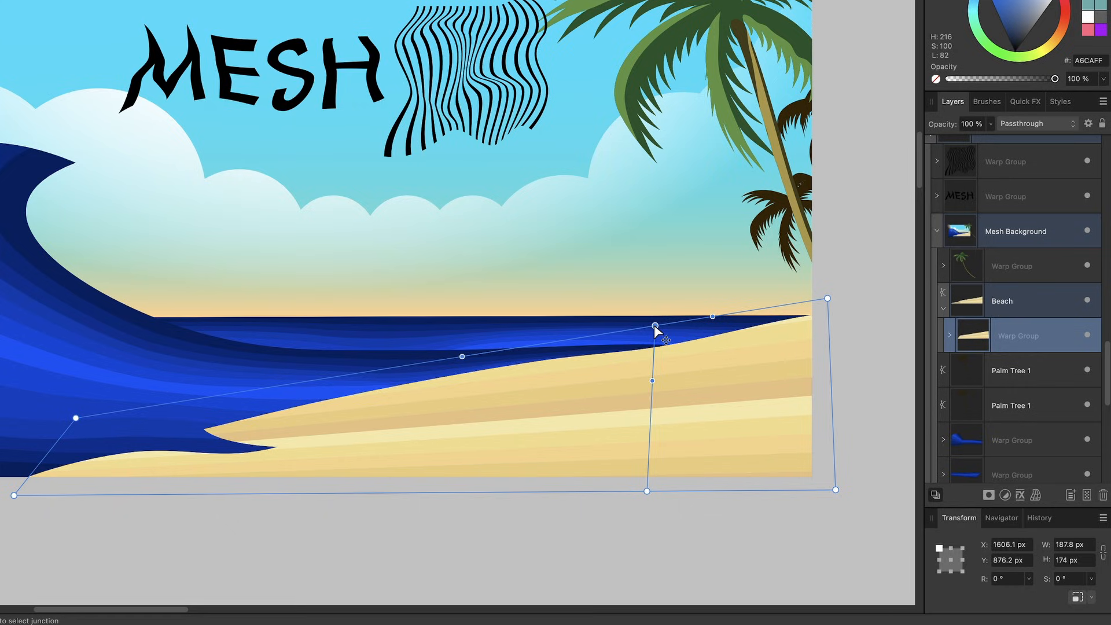
mouse_move(654, 324)
left_mouse_down()
mouse_move(641, 321)
mouse_move(650, 344)
left_mouse_up()
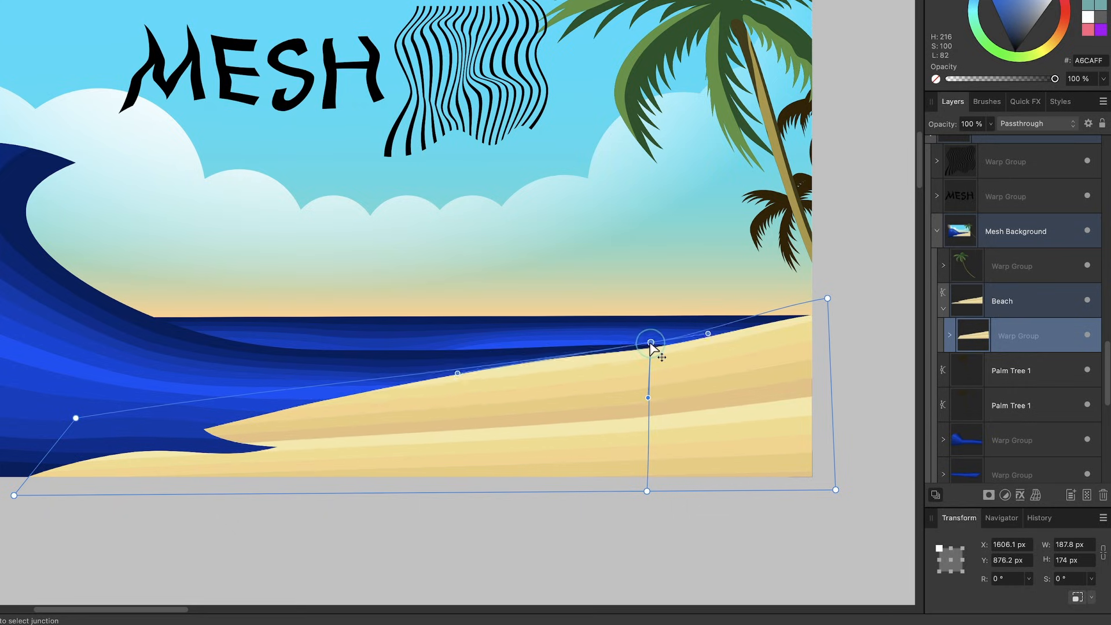
Bend the left side of the sand mesh by pulling out its two corners, and add a junction on its left edge
scroll(783, 446, "down", 3)
scroll(783, 446, "left", 2)
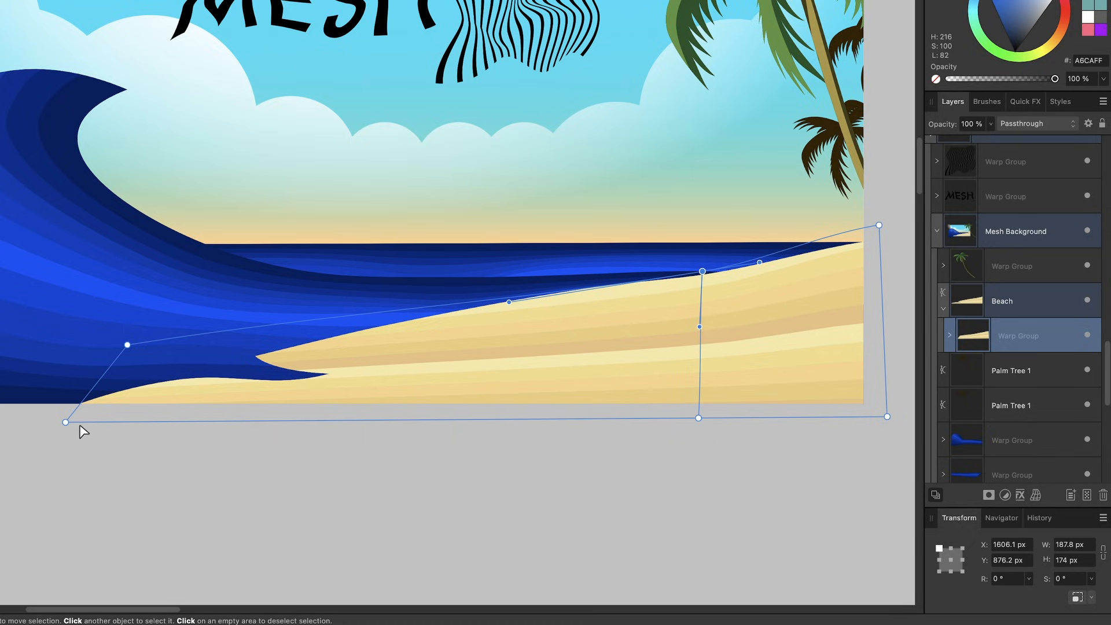
left_click_drag(65, 422, 0, 540)
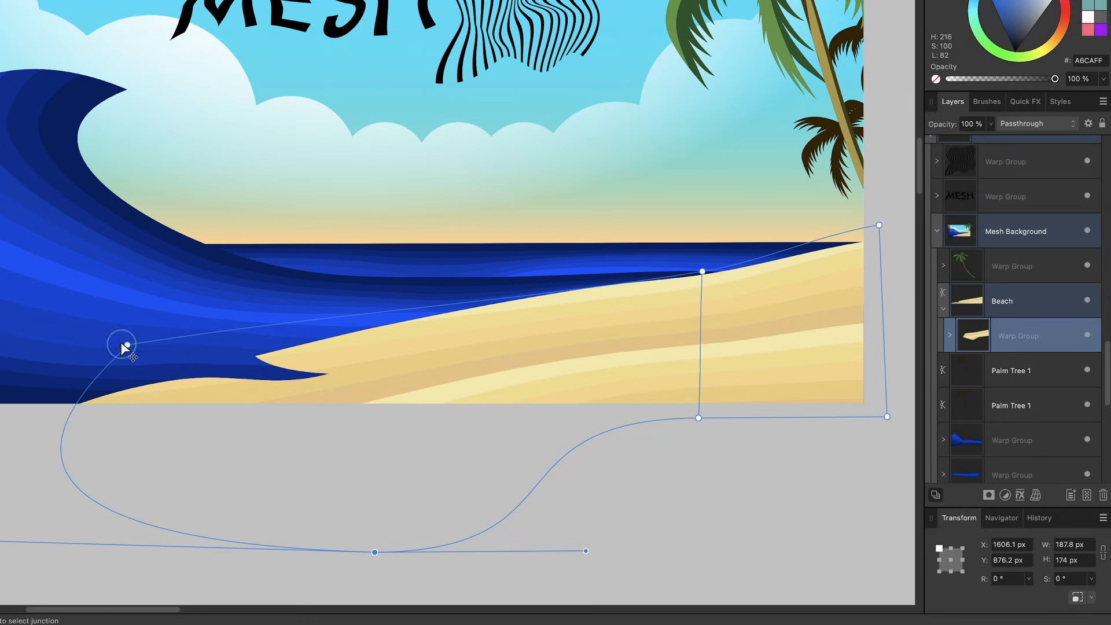
left_click_drag(123, 345, 50, 374)
double_click(93, 514)
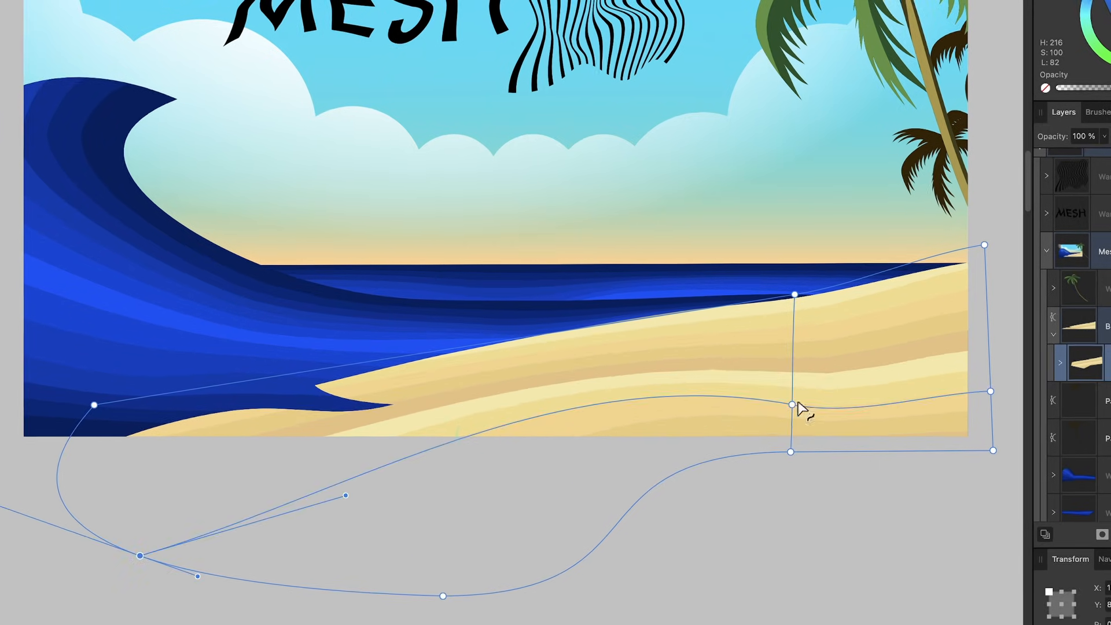
Fine-tune the right-hand junctions and upper edge curve of the sand mesh so the stripes flow along the shoreline, and deselect it
left_click(792, 405)
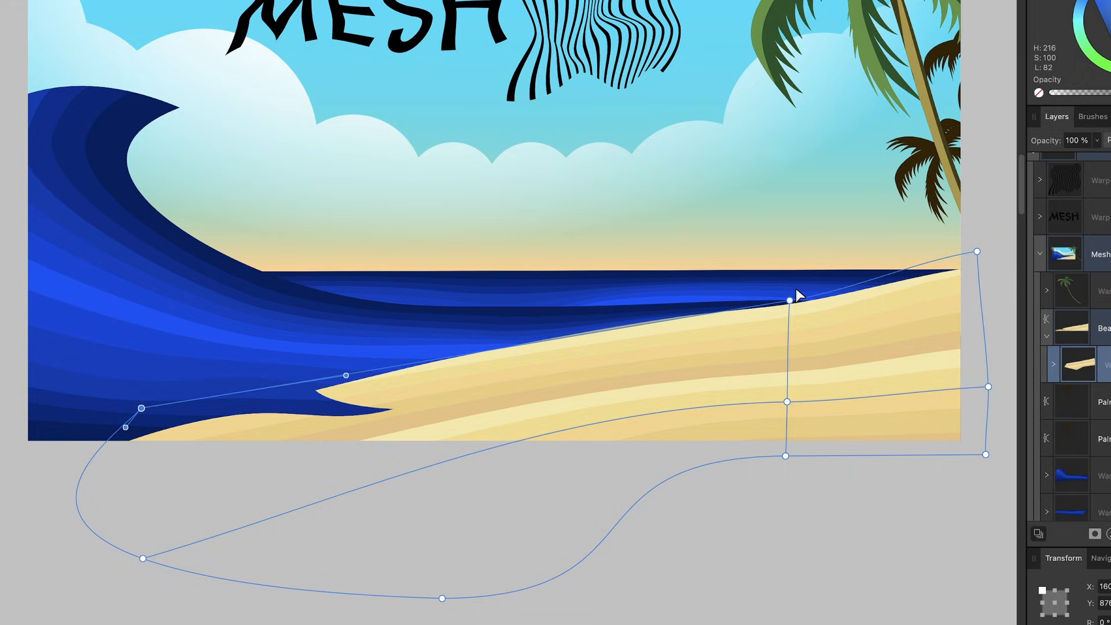
mouse_move(795, 295)
left_mouse_down()
mouse_move(790, 275)
mouse_move(787, 302)
left_mouse_up()
left_click_drag(577, 366, 555, 326)
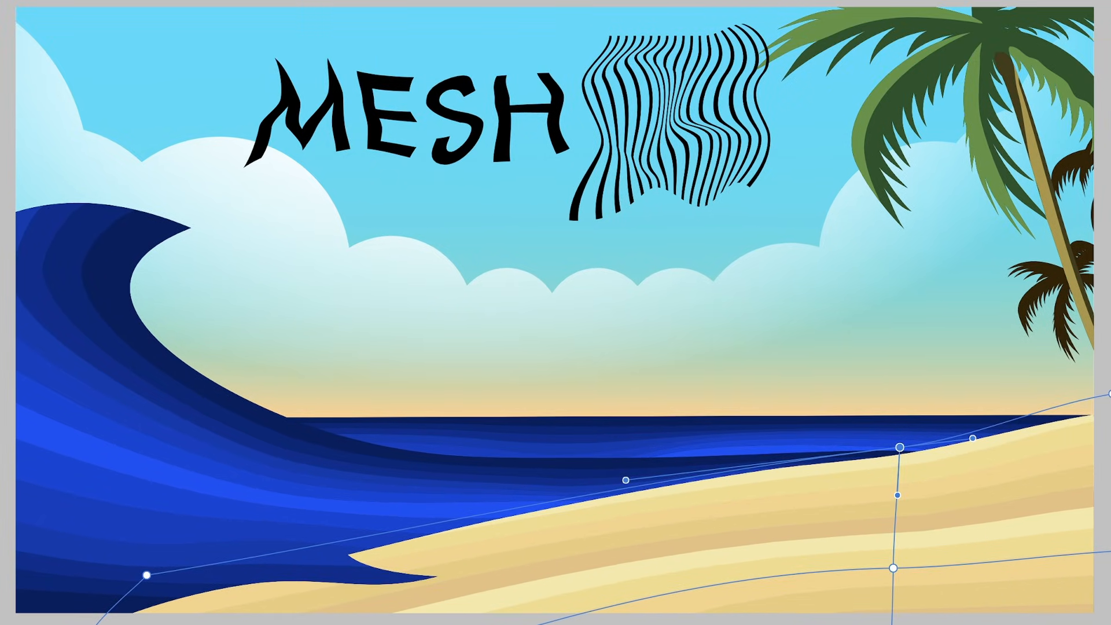
key("Escape")
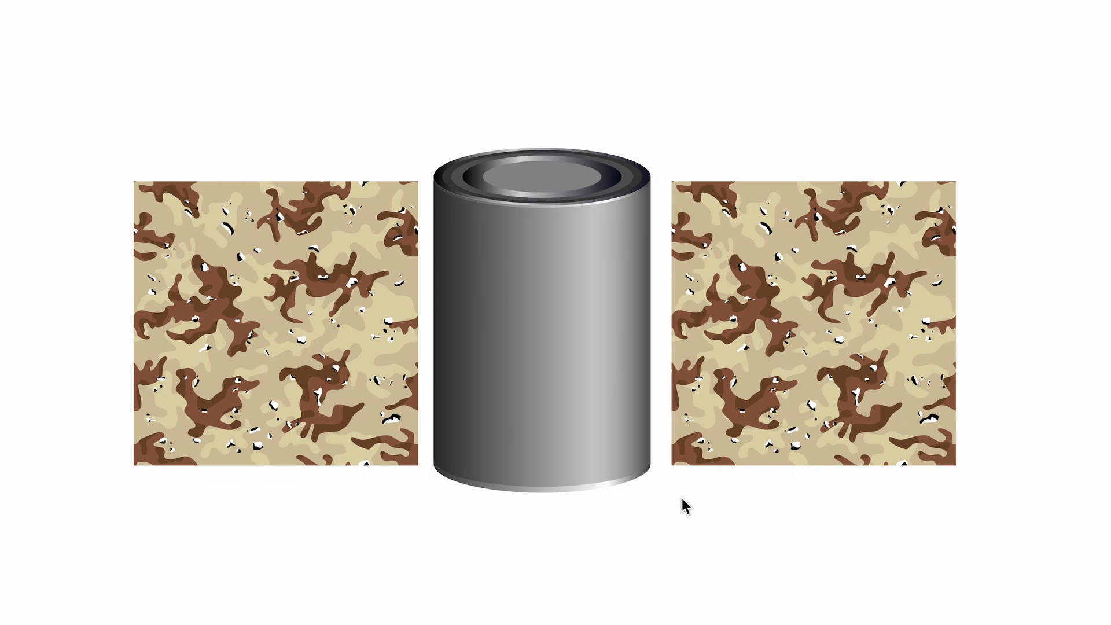
Select the can's warp group in the Mesh 2 artboard and examine its mesh nodes
key("Tab")
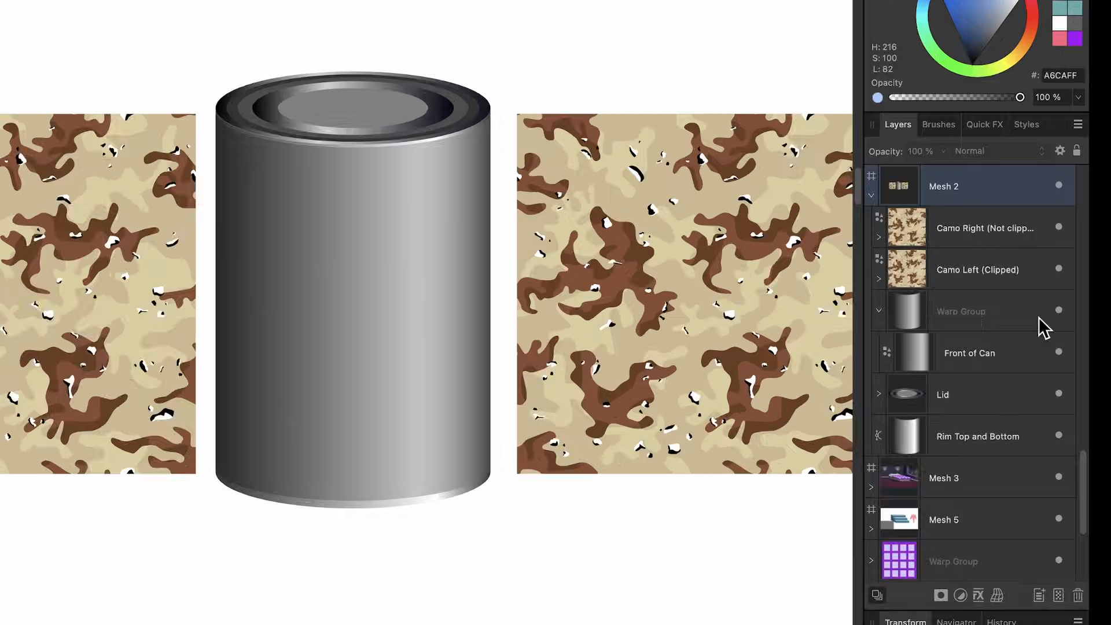
left_click(951, 332)
left_click(900, 333)
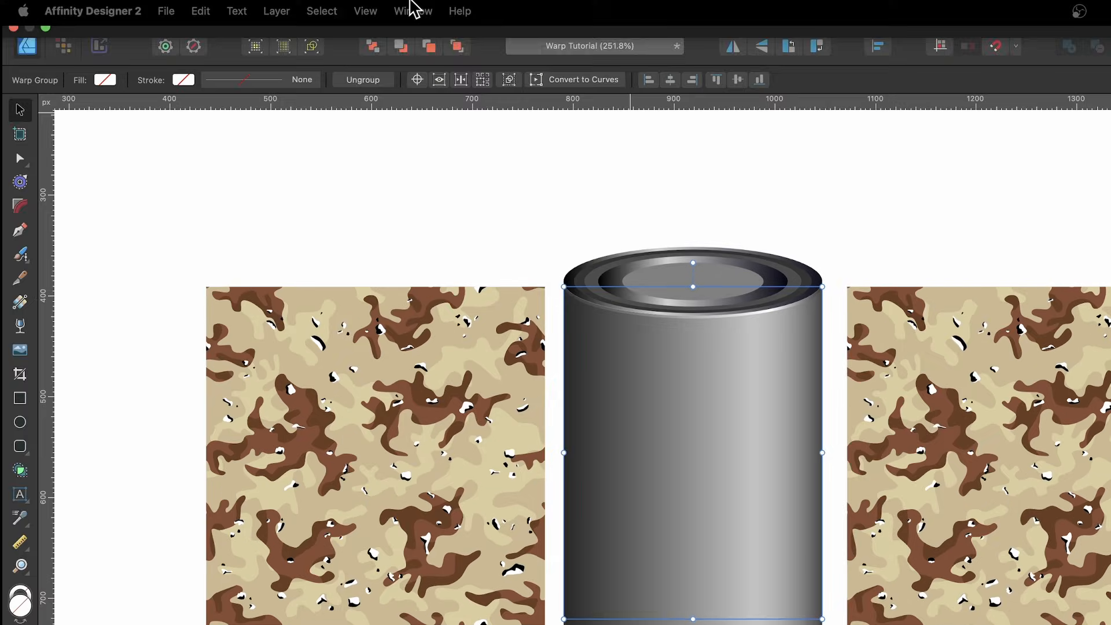
left_click(412, 13)
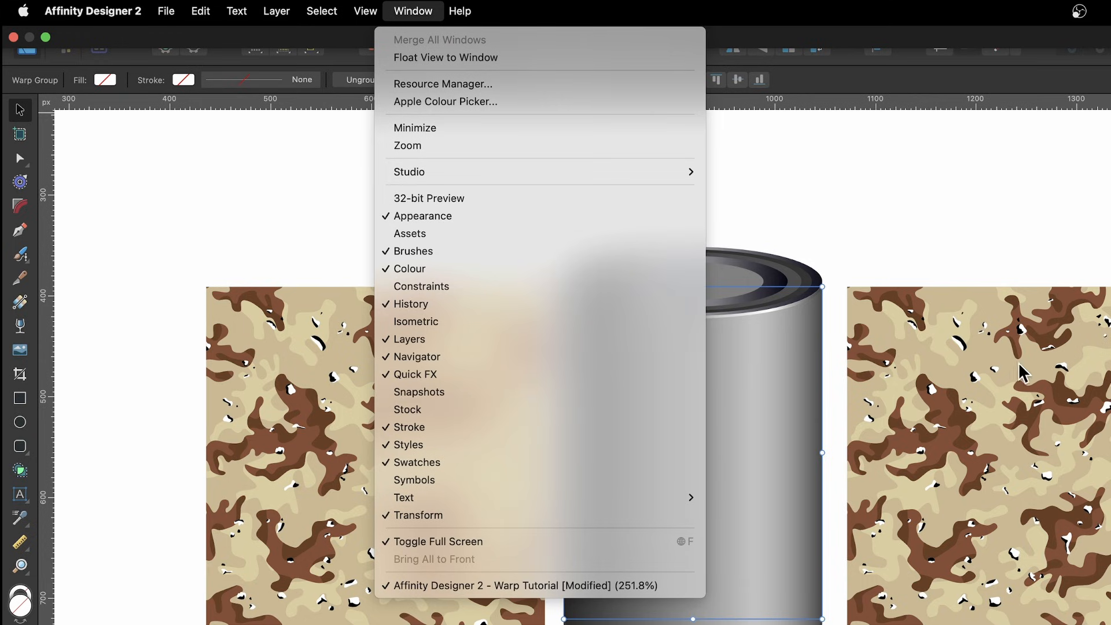
left_click(1012, 164)
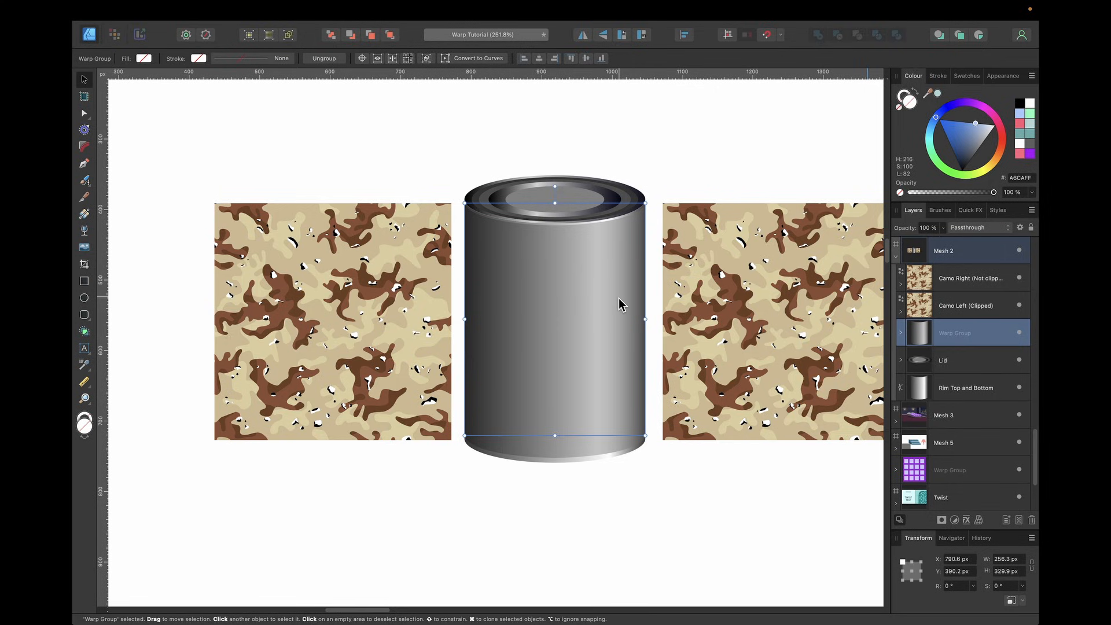
key("a")
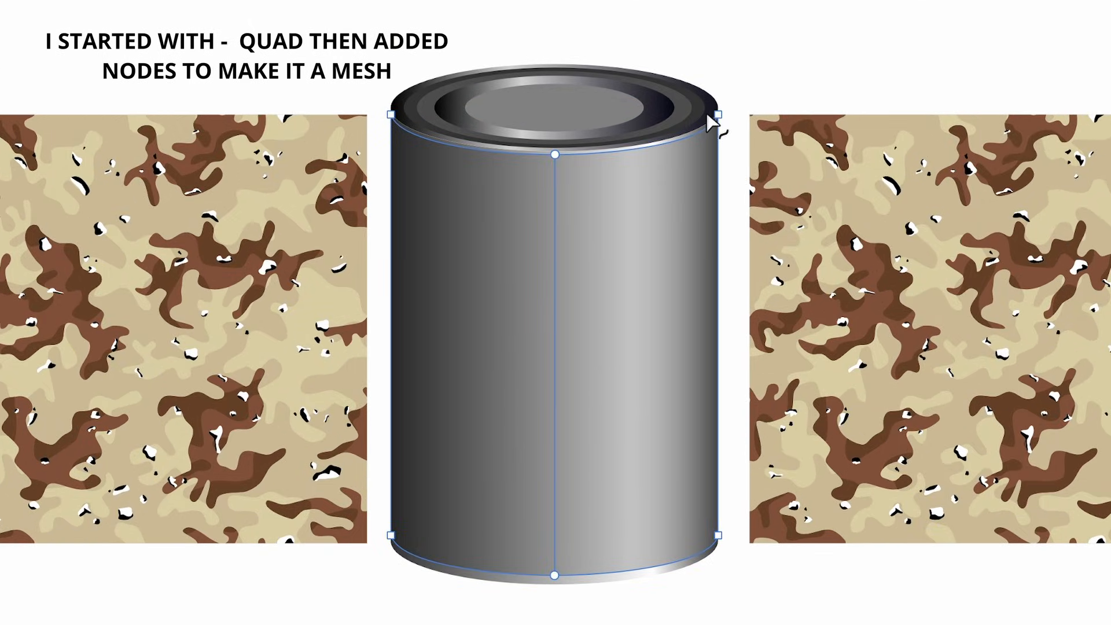
left_click(554, 155)
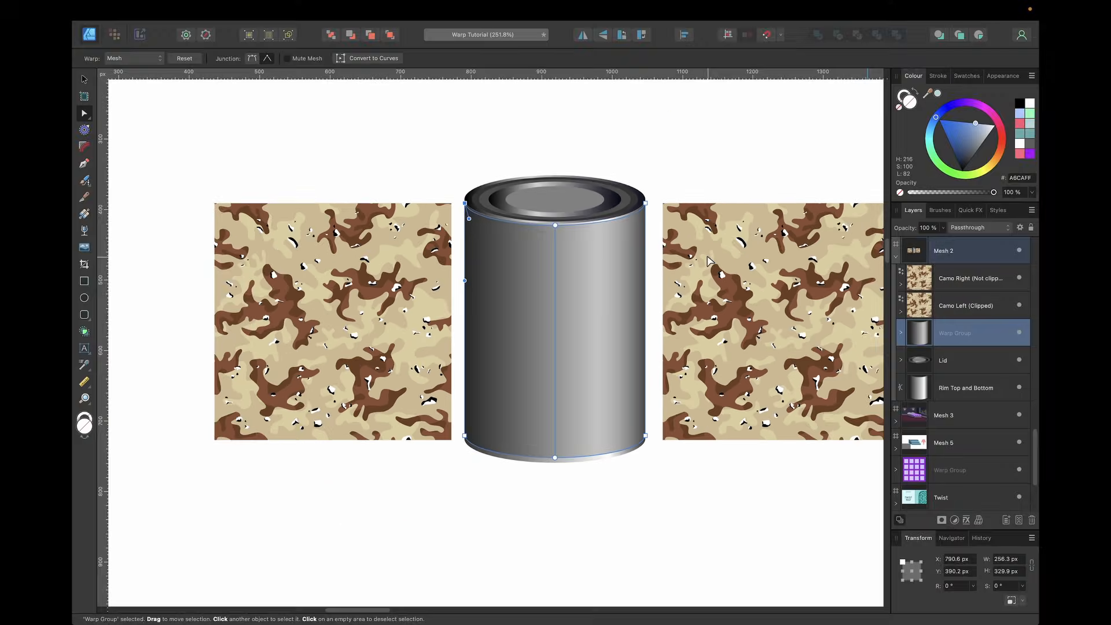
Try clipping Camo Left inside the warp group's Front of Can layer and moving it relative to the can
left_click(955, 281)
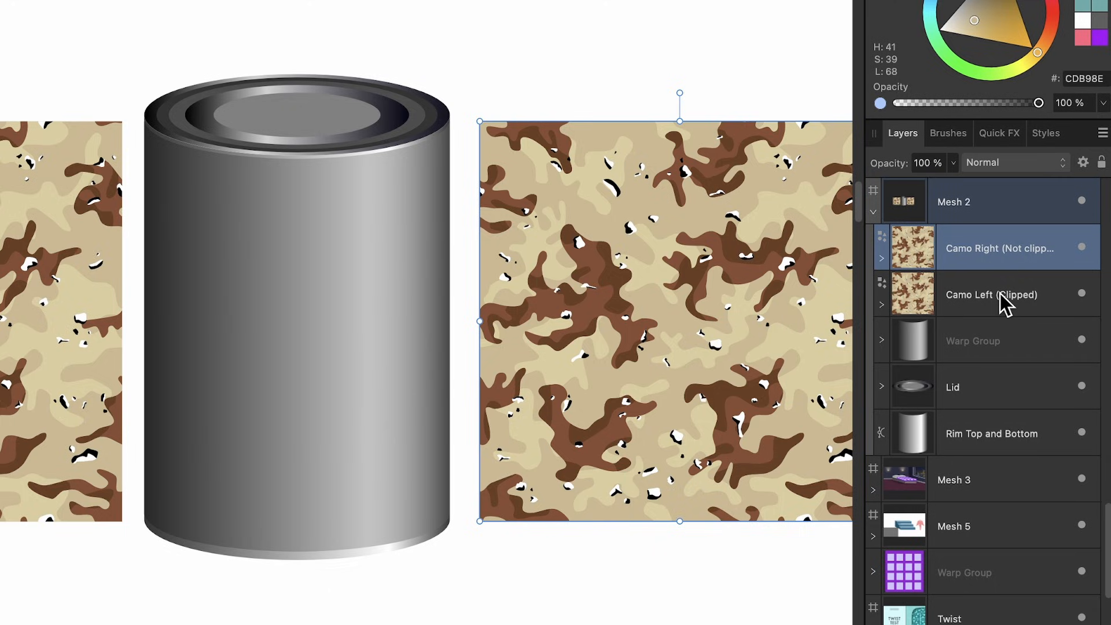
left_click(999, 293)
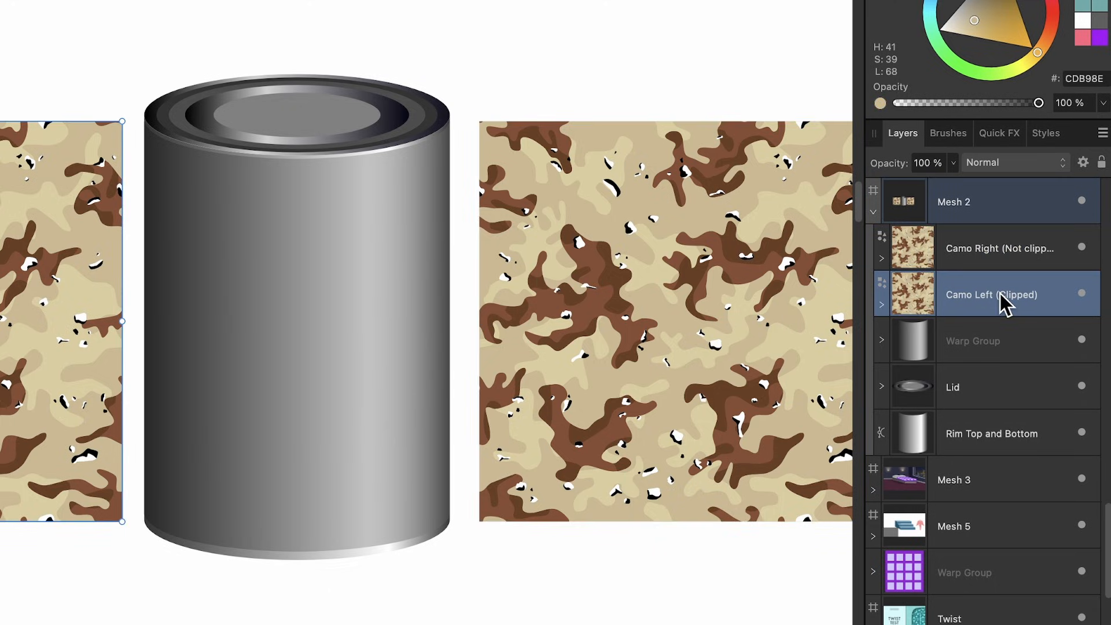
left_click(882, 341)
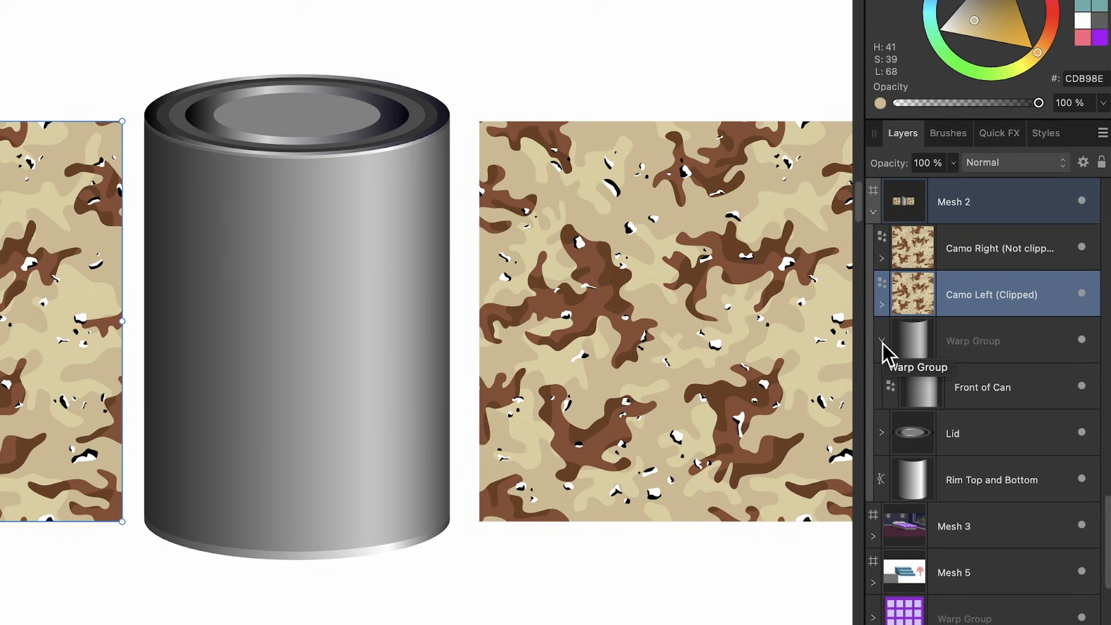
left_click_drag(977, 292, 970, 386)
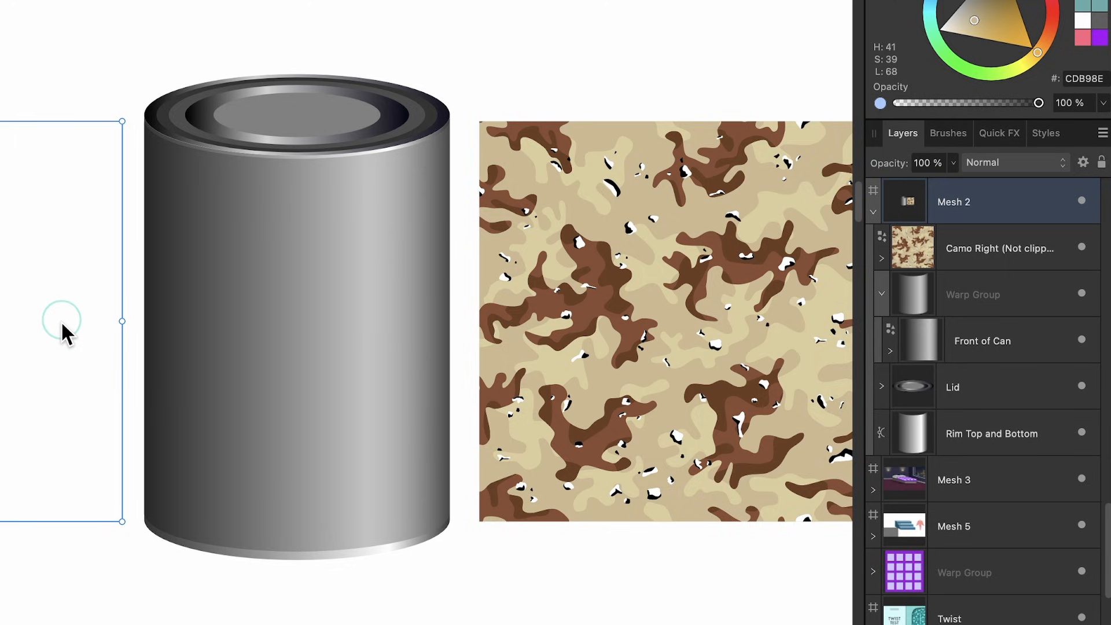
left_click_drag(60, 321, 0, 277)
scroll(425, 286, "up", 2)
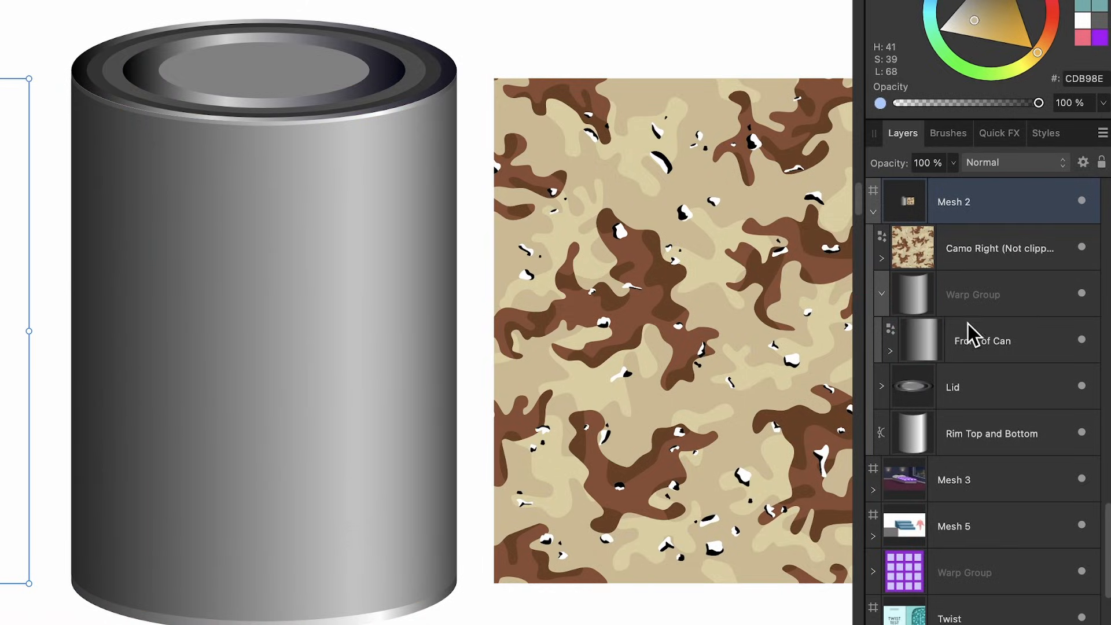
Take Camo Left out of the Front of Can layer and place it above Camo Right
left_click(889, 351)
left_click(970, 384)
left_click_drag(970, 384, 935, 227)
Place Camo Right inside the can's warp group above Front of Can without clipping it, and slide it across the can
left_click(630, 286)
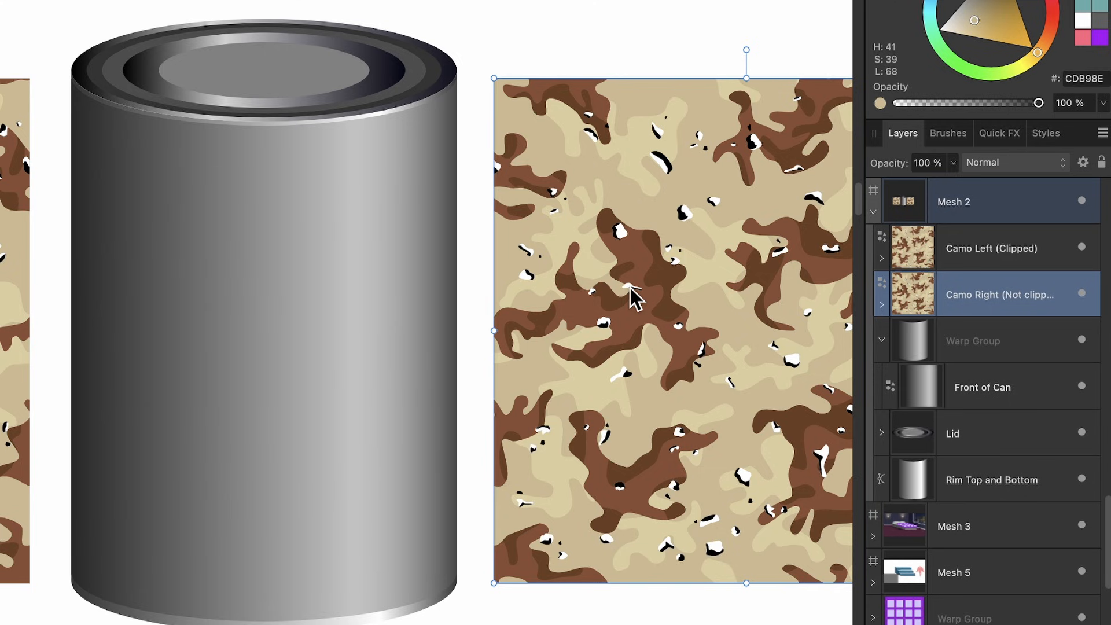
scroll(630, 287, "right", 5)
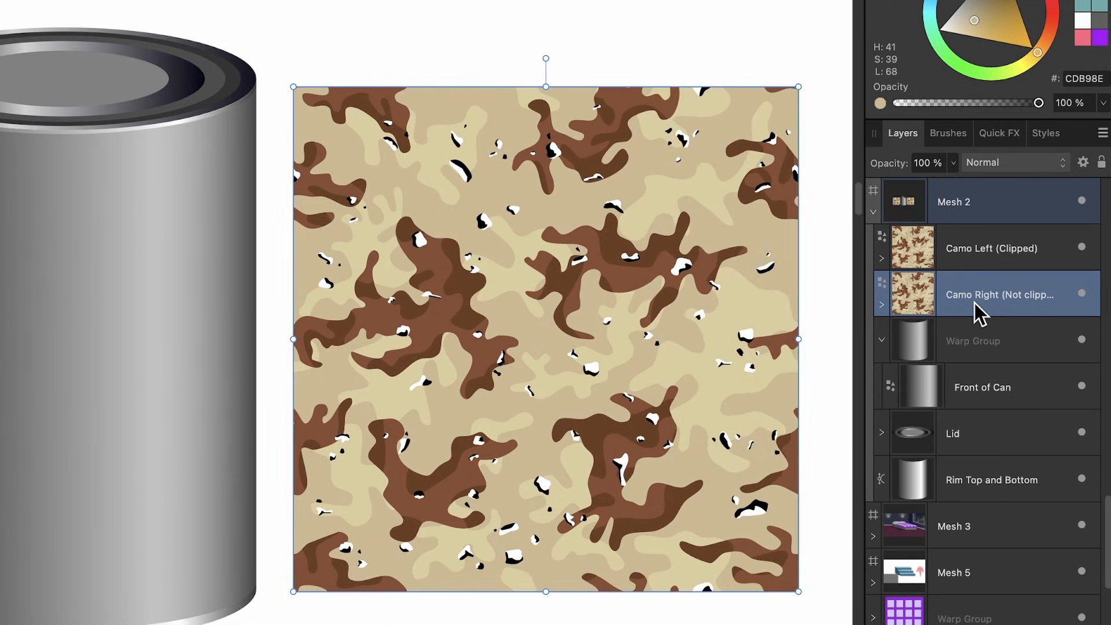
left_click_drag(974, 304, 977, 342)
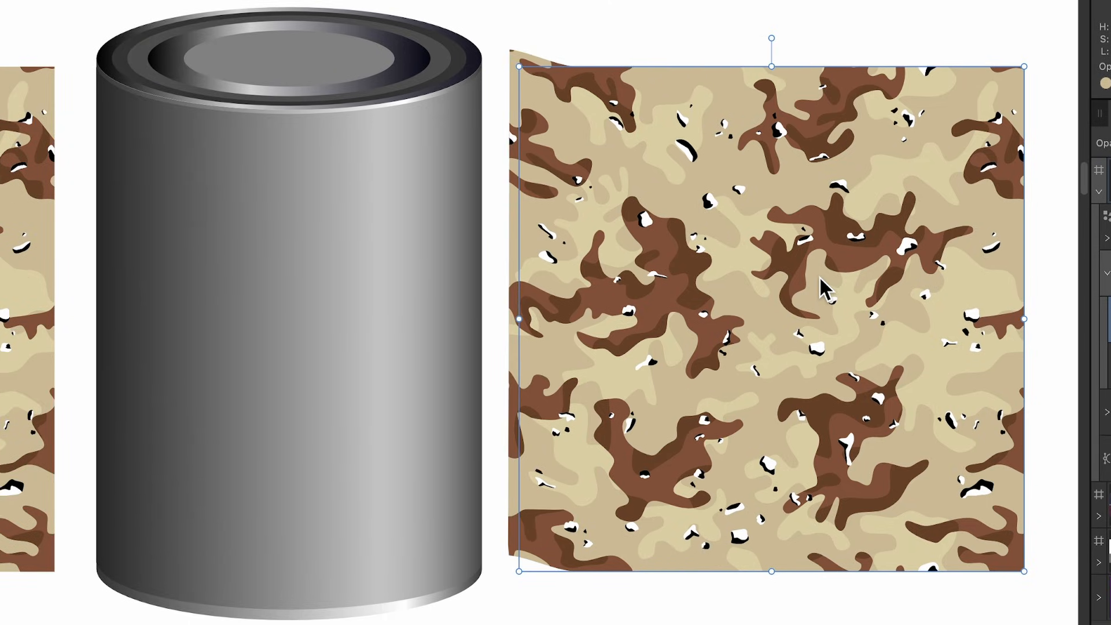
left_click_drag(818, 276, 440, 301)
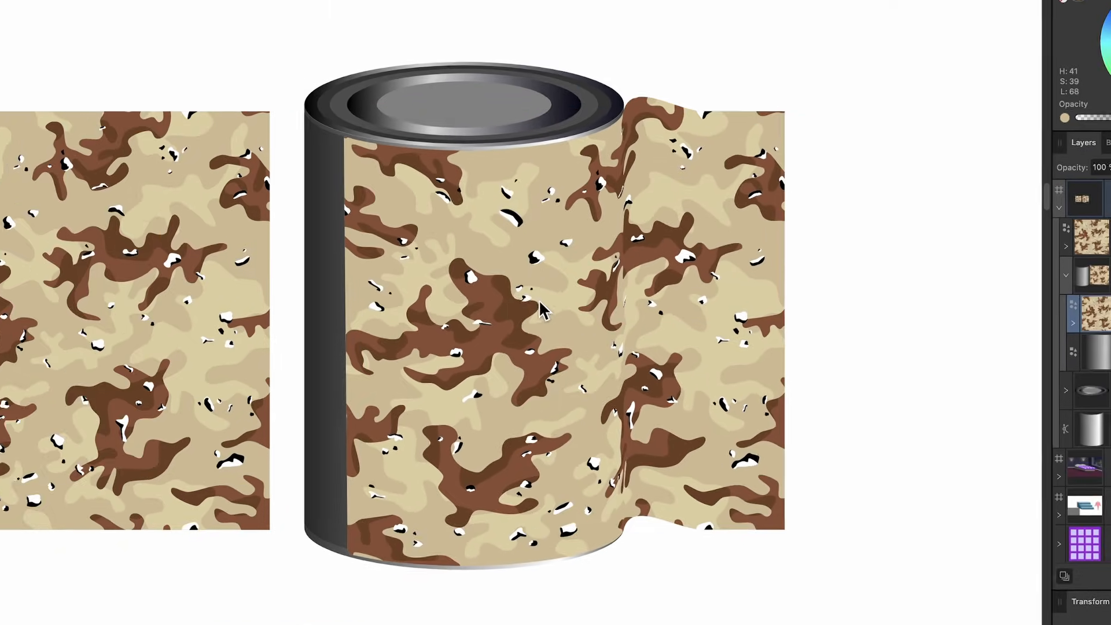
scroll(539, 300, "up", 2)
left_click_drag(768, 224, 1011, 213)
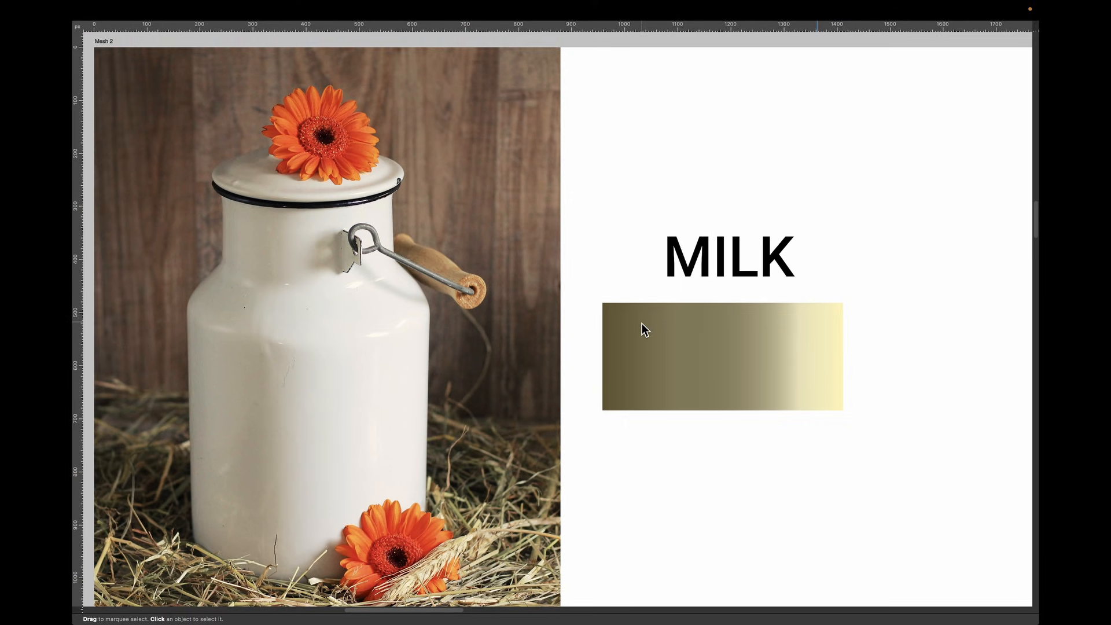
Position the MILK text over the middle of the gold label and clip it inside the Label layer
key("Tab")
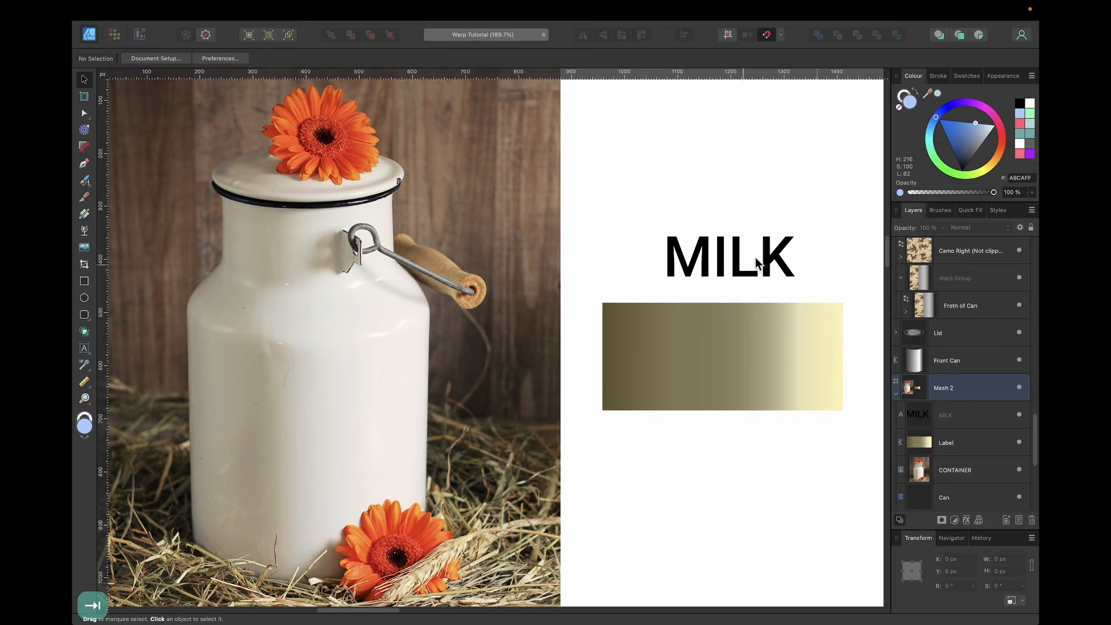
left_click(748, 258)
left_click_drag(747, 255, 743, 359)
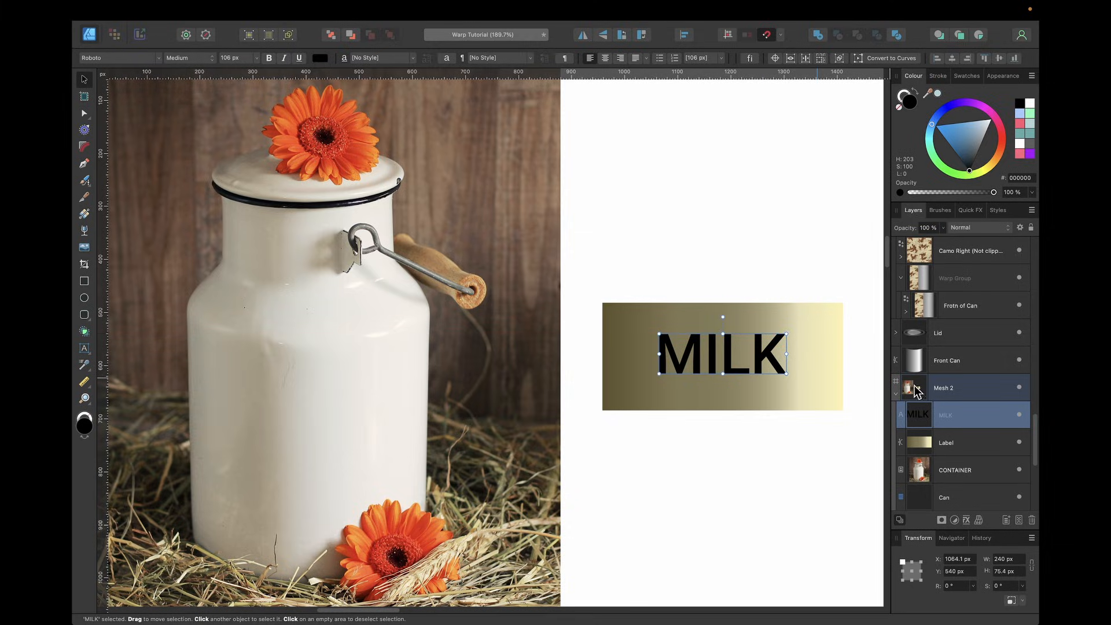
scroll(949, 424, "down", 4)
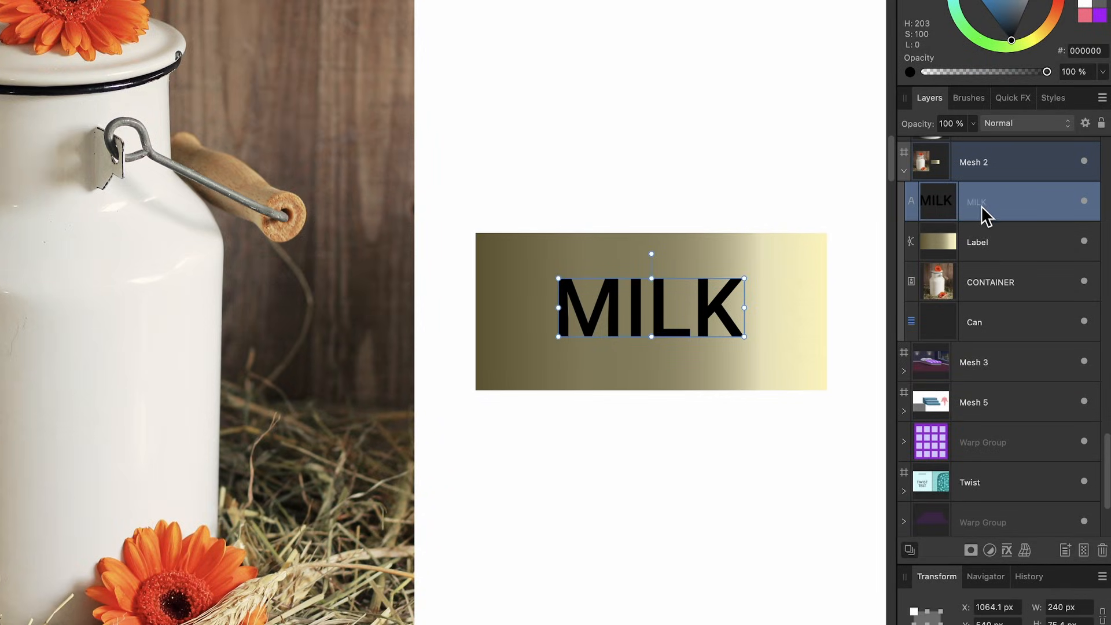
left_click_drag(980, 206, 980, 245)
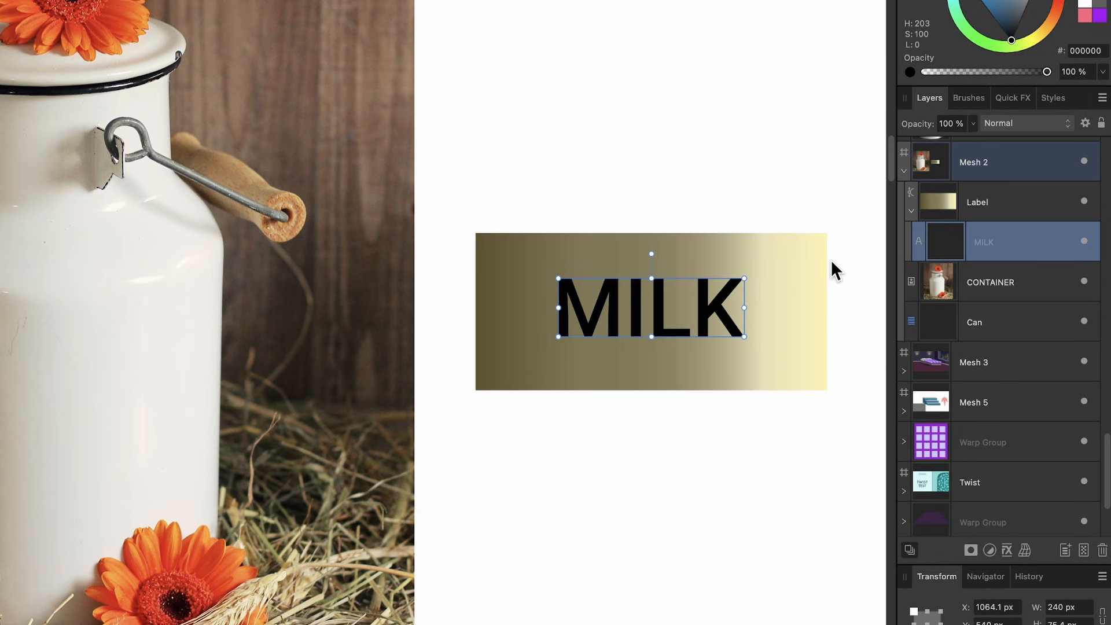
Move the Label onto the body of the milk container in the photo, lined up with the container's sides
left_click(796, 267)
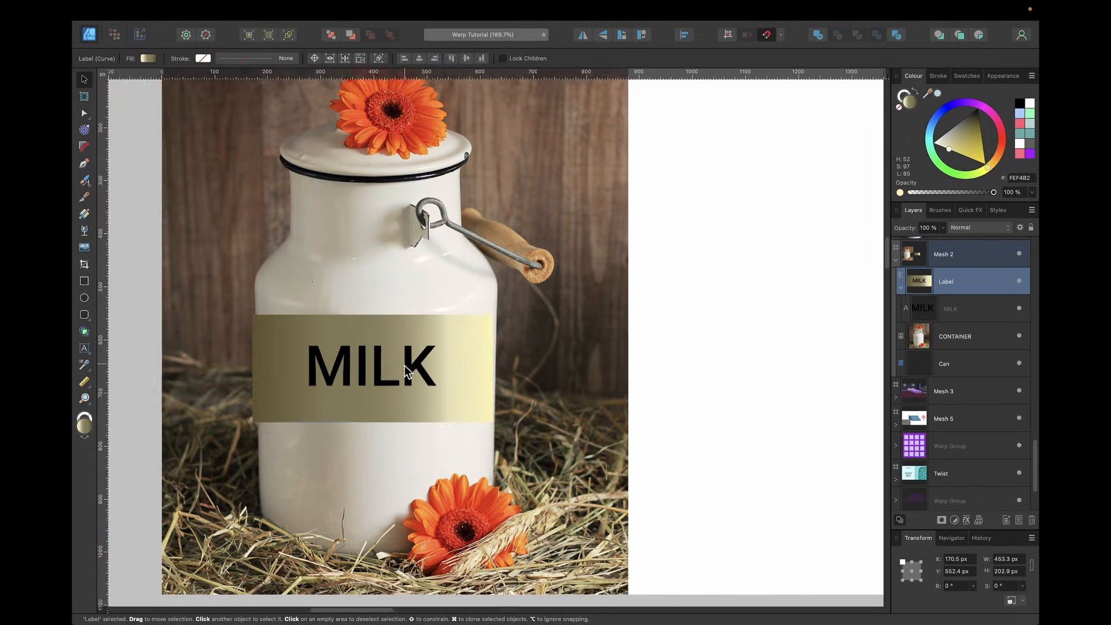
scroll(403, 366, "left", 3)
scroll(449, 365, "up", 5)
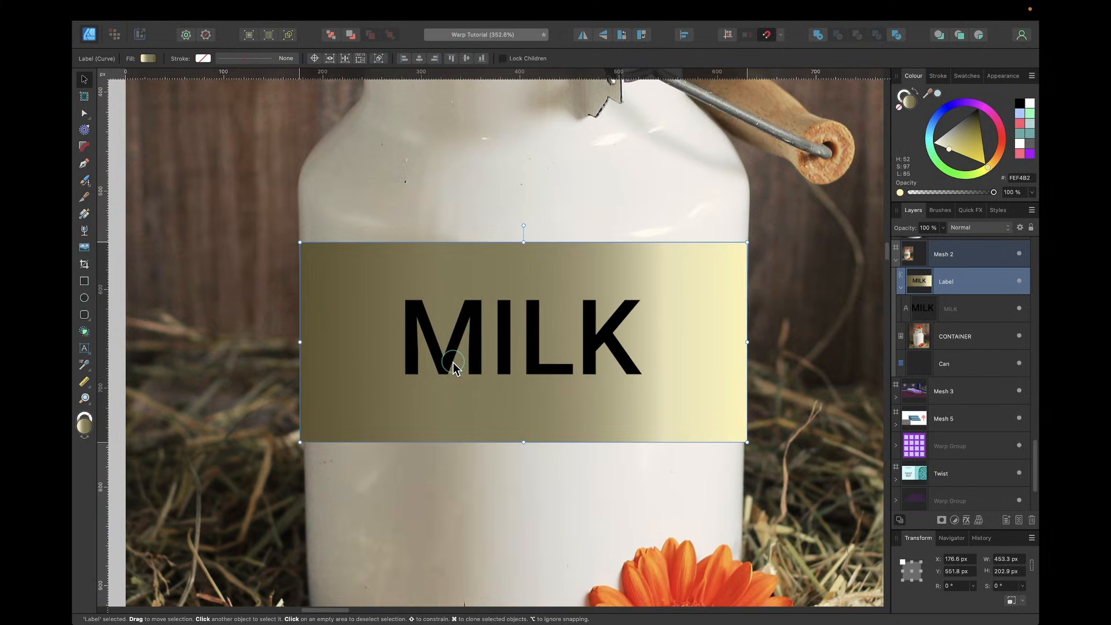
left_click_drag(452, 362, 453, 361)
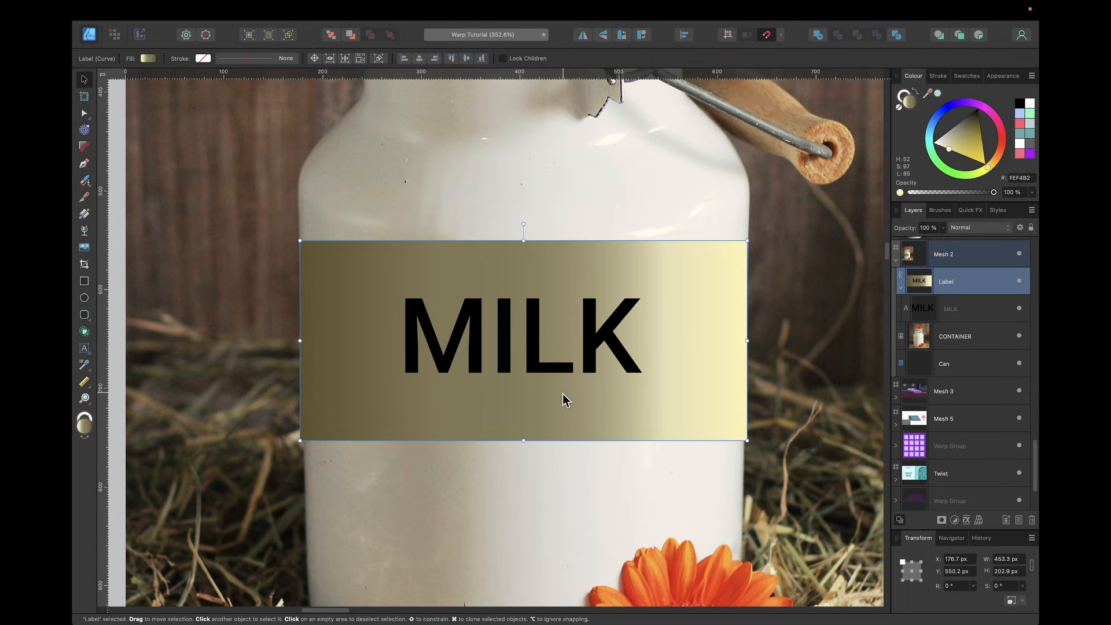
Put the Label into a mesh warp group and switch its warp type to Quad
key("alt+super+g")
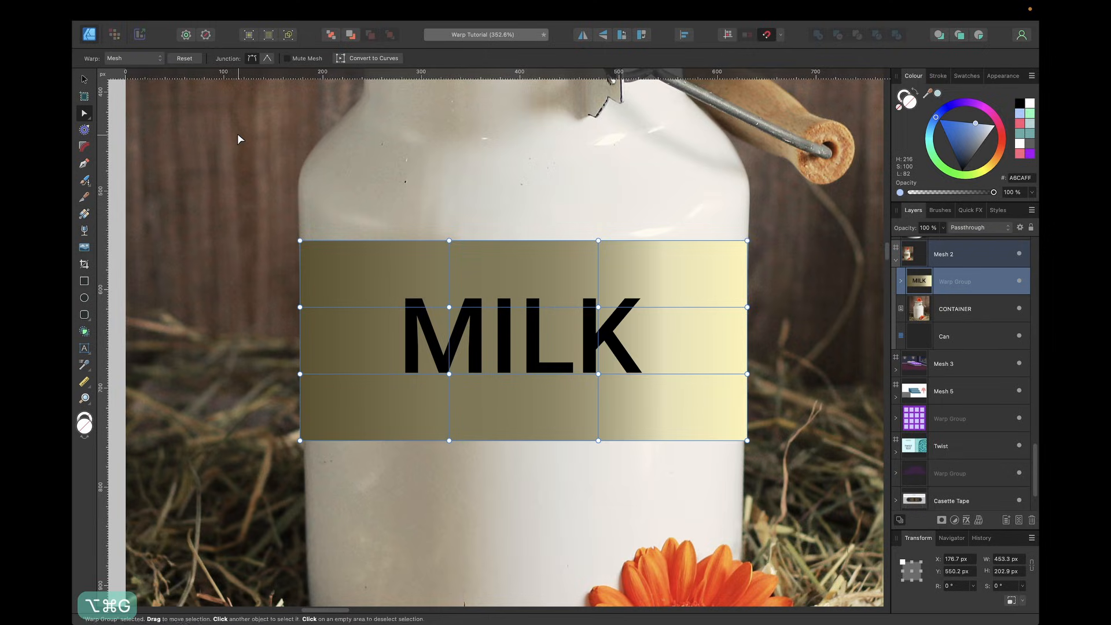
left_click(142, 59)
left_click(143, 70)
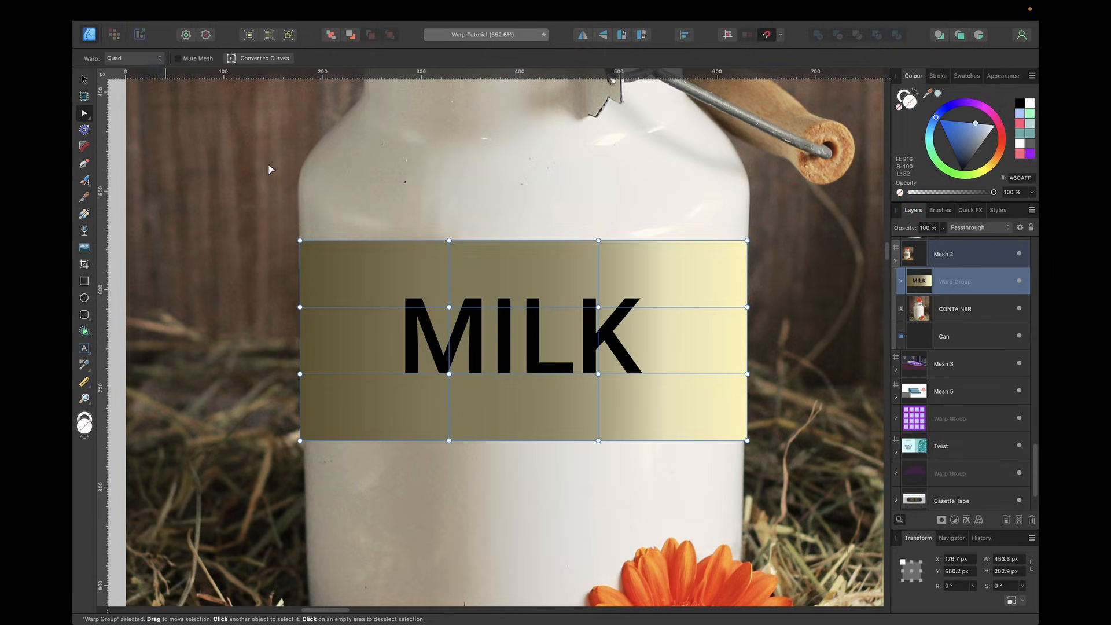
Adjust the label's lower-left corner and both right corners of the quad warp to match the container's edges
scroll(300, 241, "up", 5)
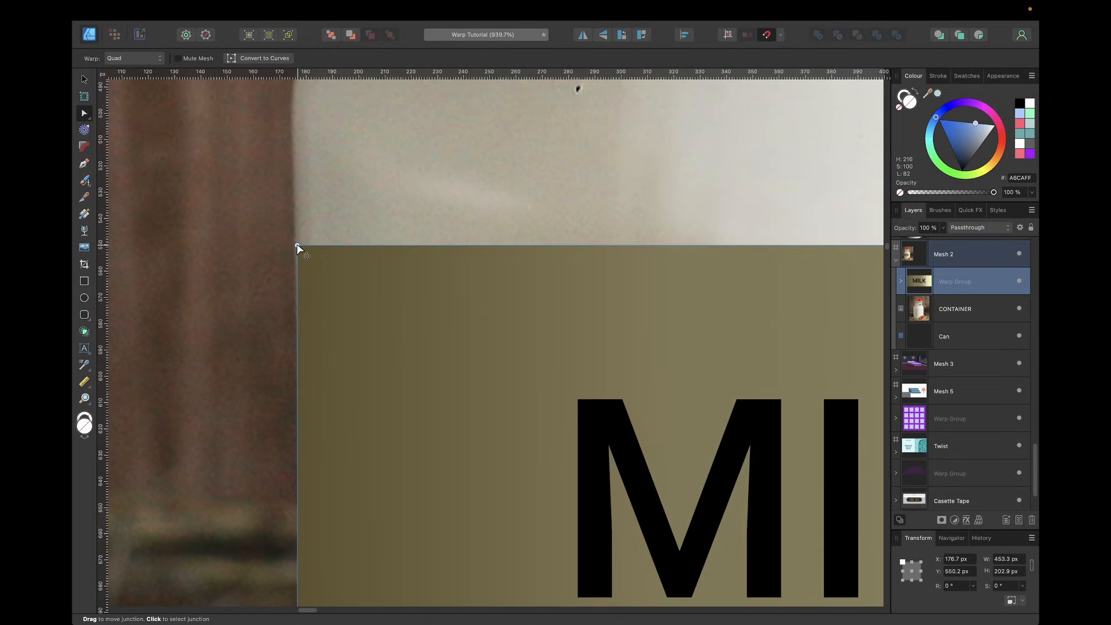
scroll(297, 248, "down", 5)
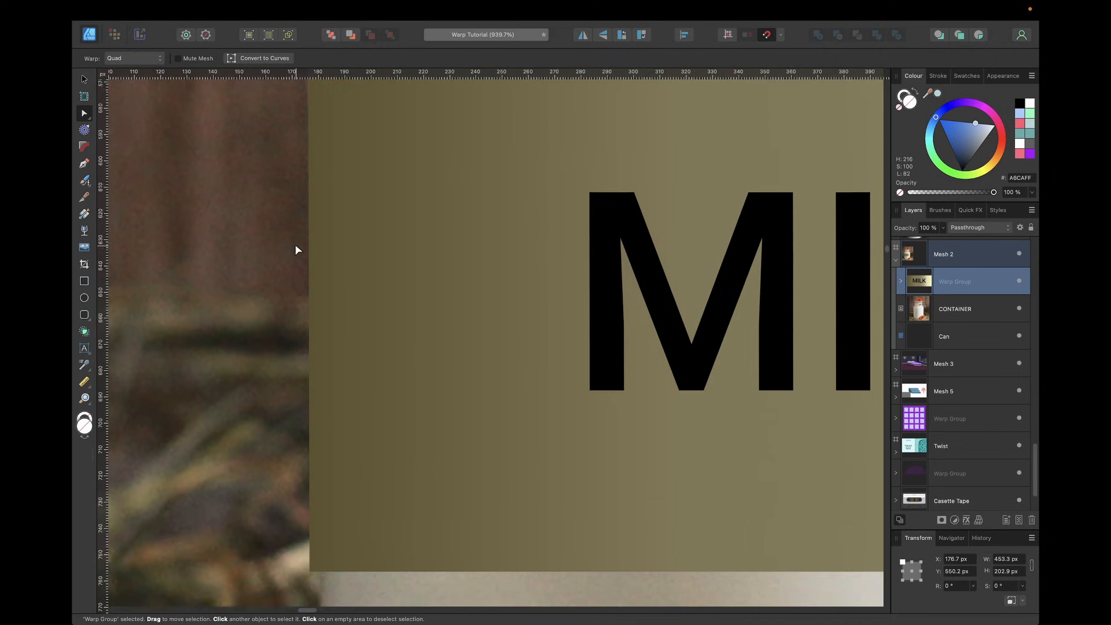
left_click_drag(309, 473, 320, 475)
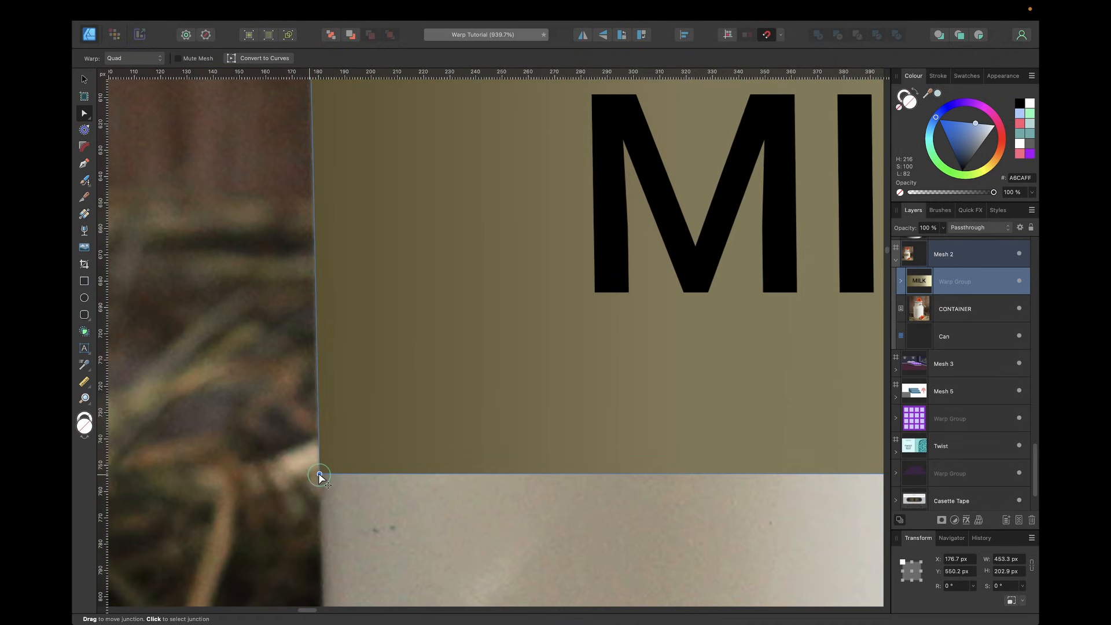
scroll(319, 476, "down", 4)
scroll(343, 475, "right", 4)
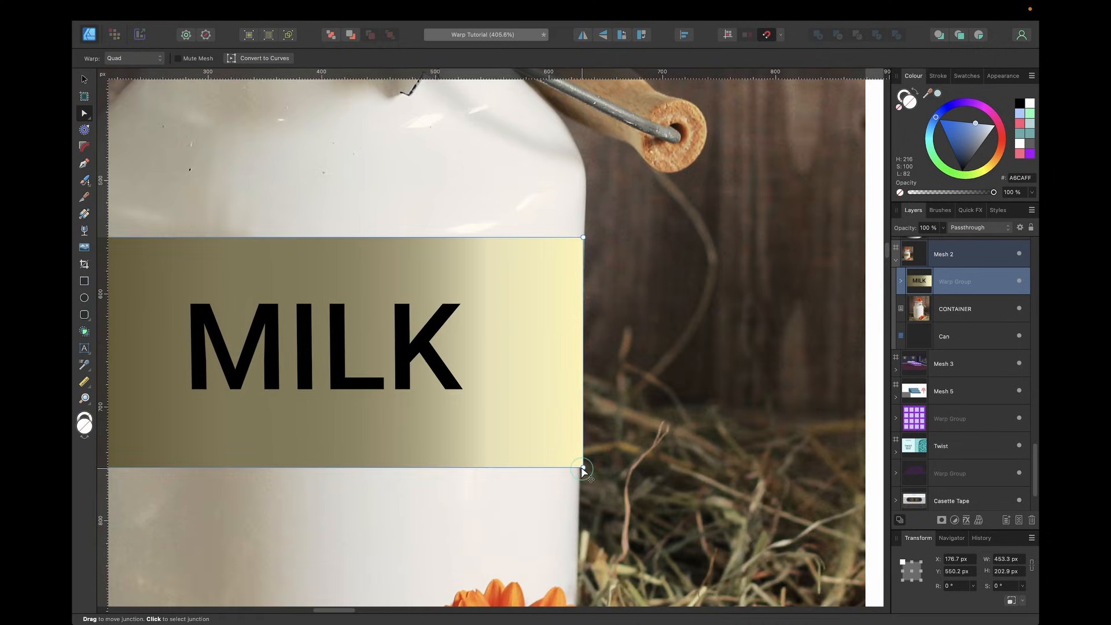
left_click_drag(582, 468, 579, 468)
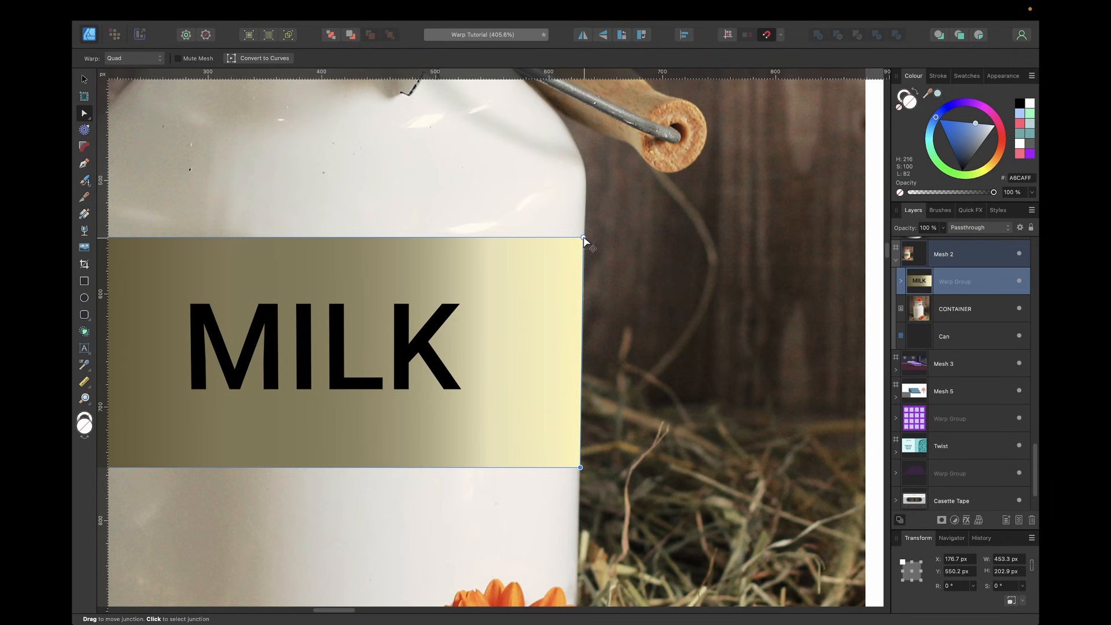
left_click_drag(583, 237, 585, 237)
scroll(585, 241, "down", 3)
scroll(585, 242, "left", 2)
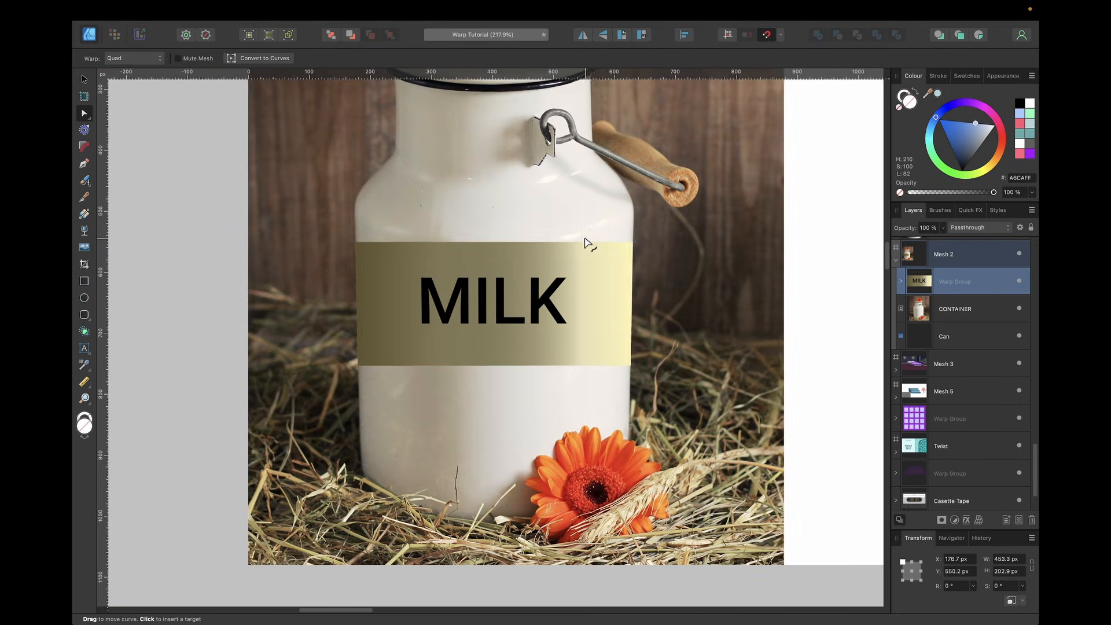
Bend the label's upper and lower edges downward, and adjust the curve handles at all four corners to wrap it around the container
left_click_drag(492, 241, 495, 266)
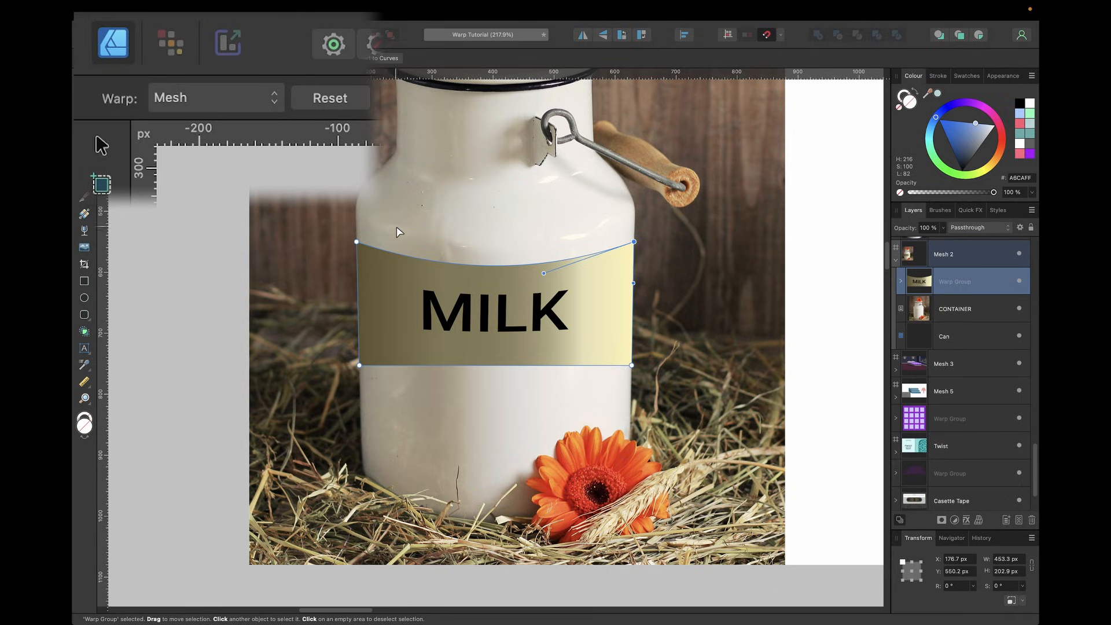
left_click_drag(488, 370, 493, 397)
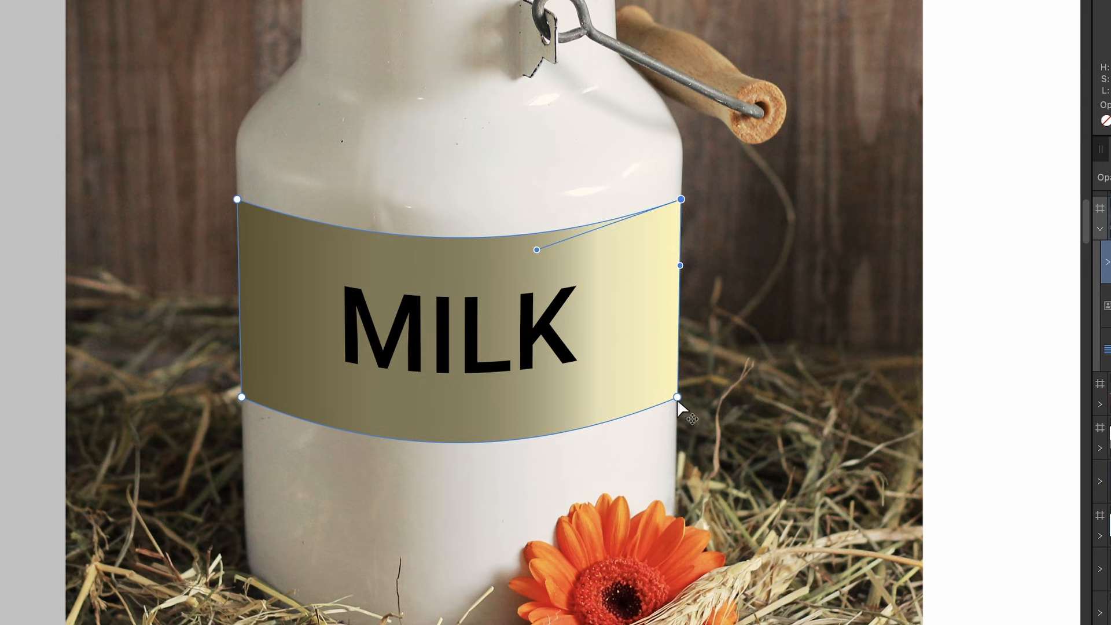
left_click(677, 397)
left_click_drag(534, 457, 600, 471)
left_click(680, 199)
left_click_drag(536, 249, 579, 264)
left_click(237, 199)
left_click_drag(387, 252, 333, 266)
left_click(241, 397)
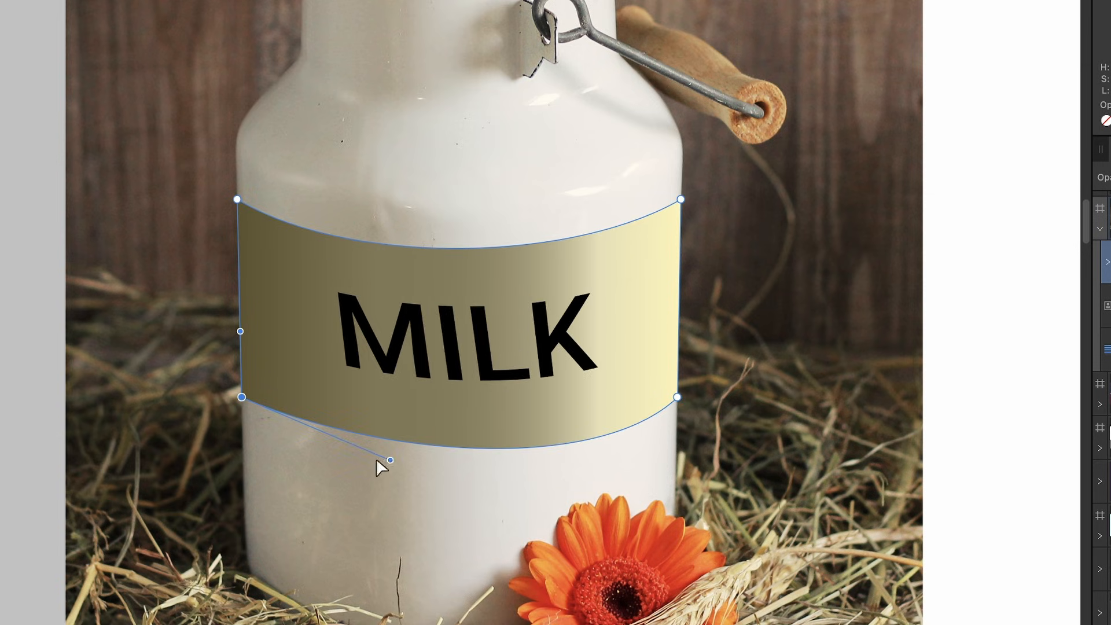
left_click_drag(376, 456, 337, 478)
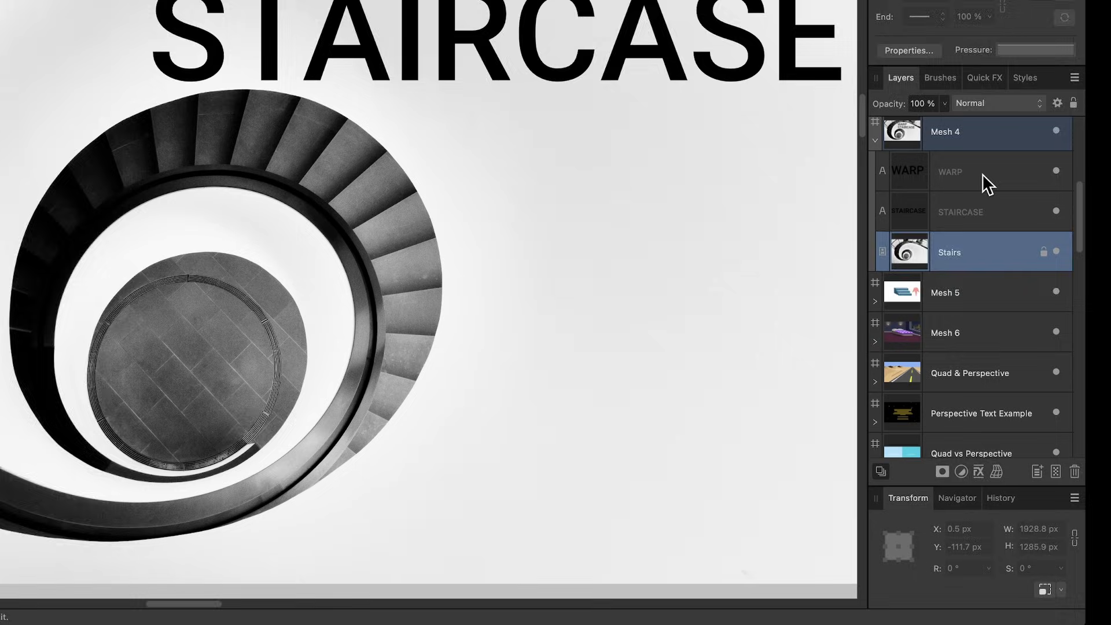
Group the WARP and STAIRCASE text layers inside the Mesh 4 artboard
left_click(982, 174)
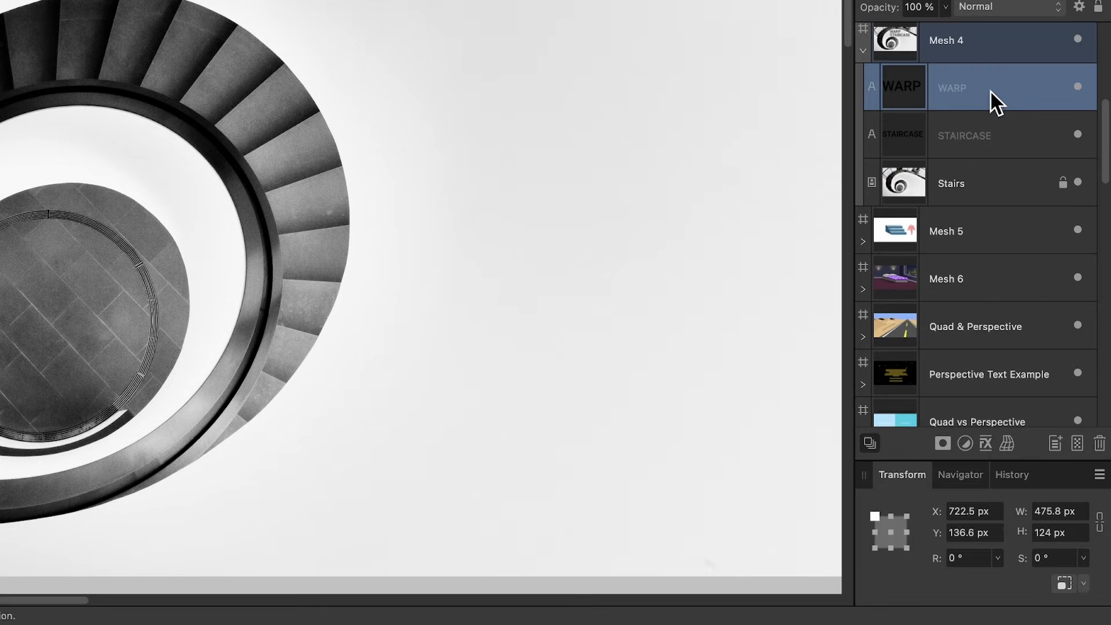
left_click(974, 210)
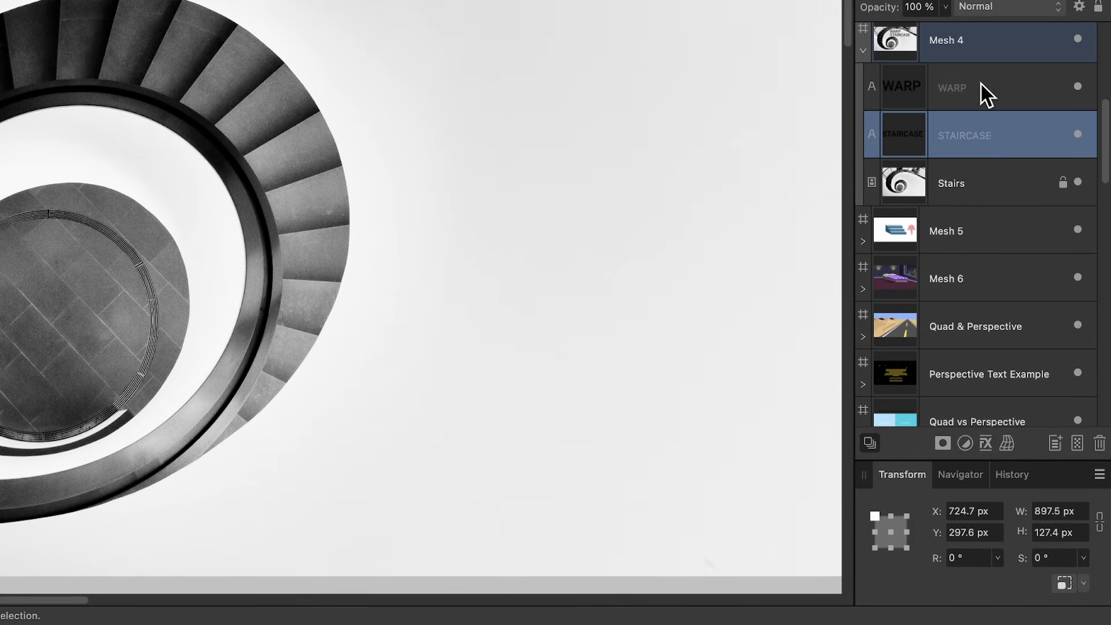
left_click(984, 93)
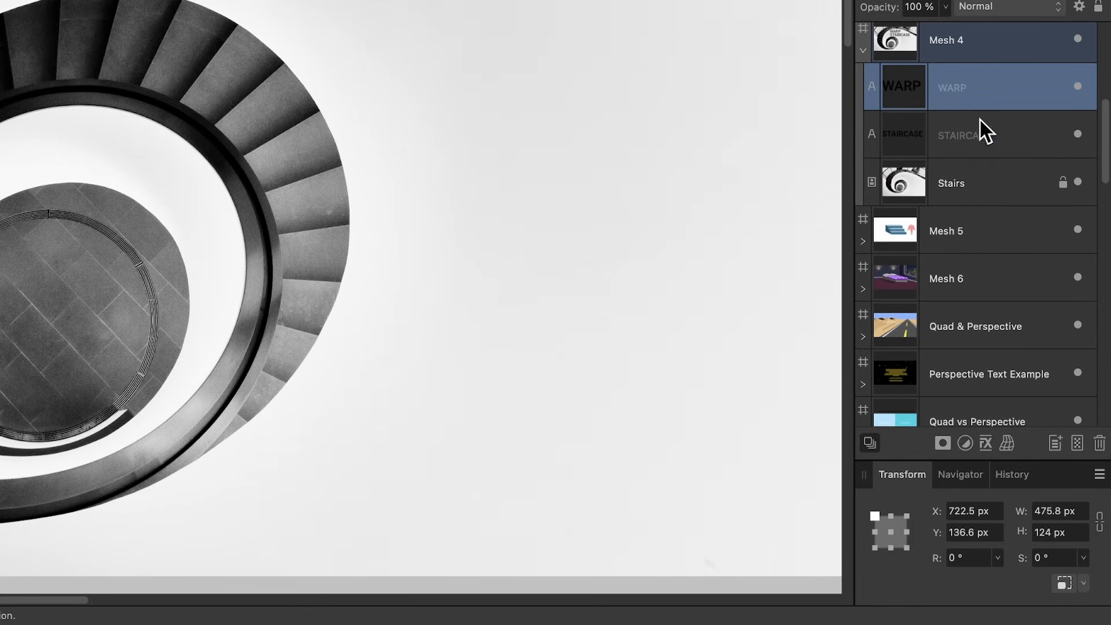
left_click(981, 126)
left_click(982, 93)
left_click(983, 136)
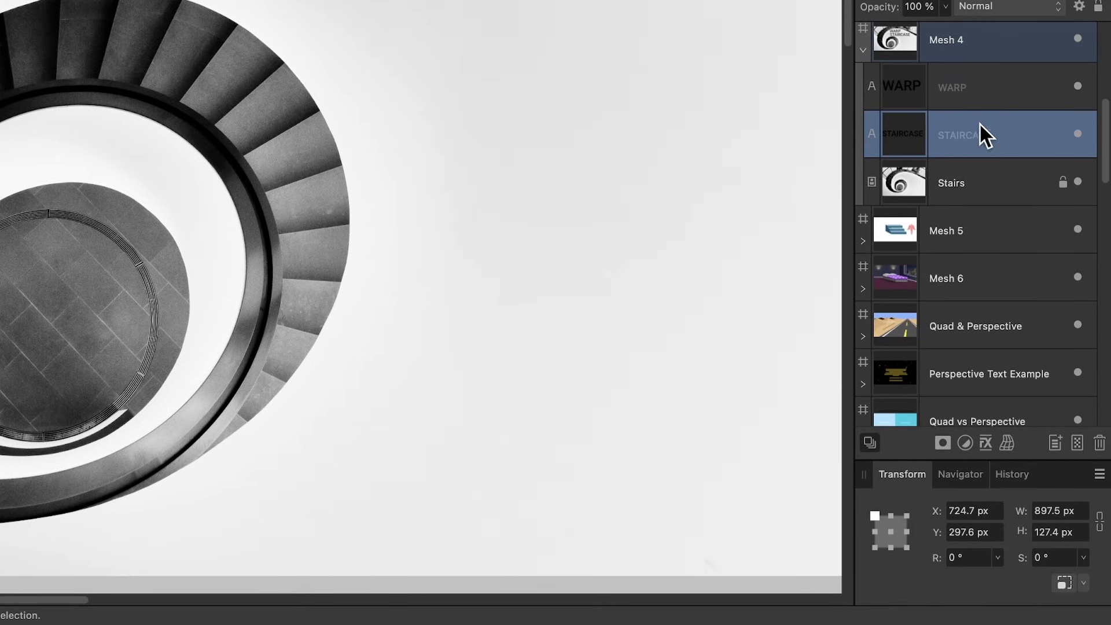
left_click(987, 90, "shift")
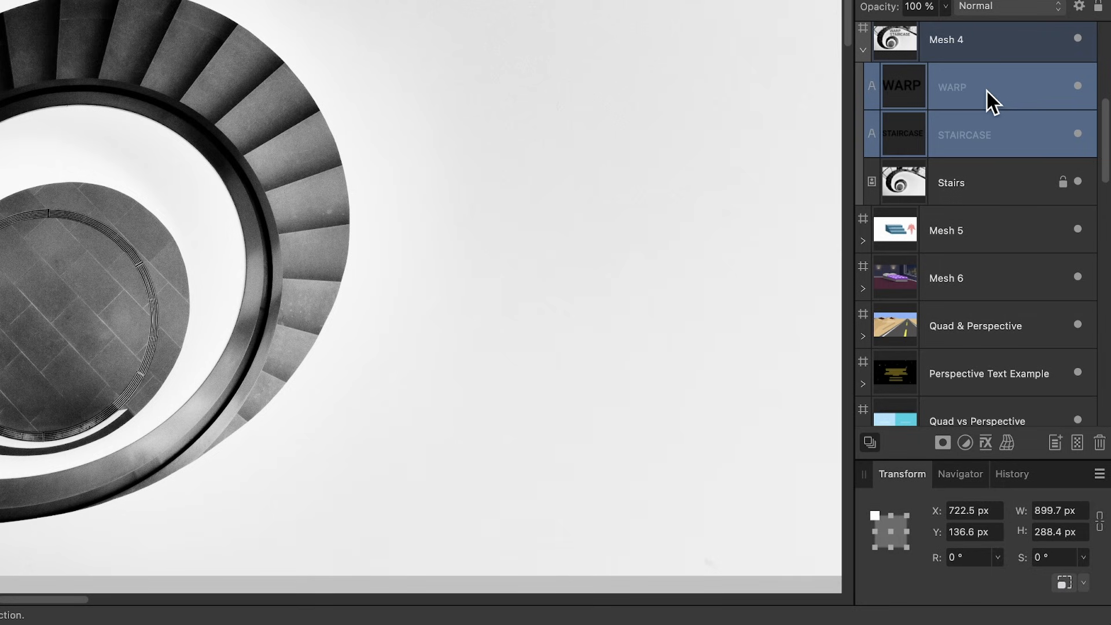
key("super+g")
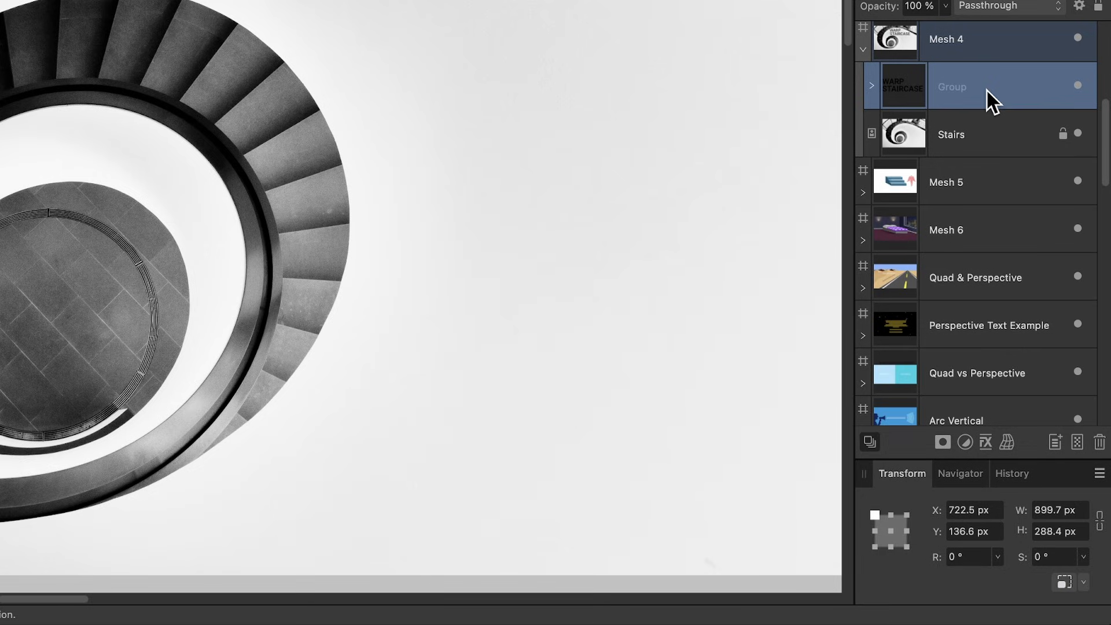
Apply a Quad warp group to the grouped text and move its corners to fit between the outer railing and the inner spiral stairs
left_click(1007, 444)
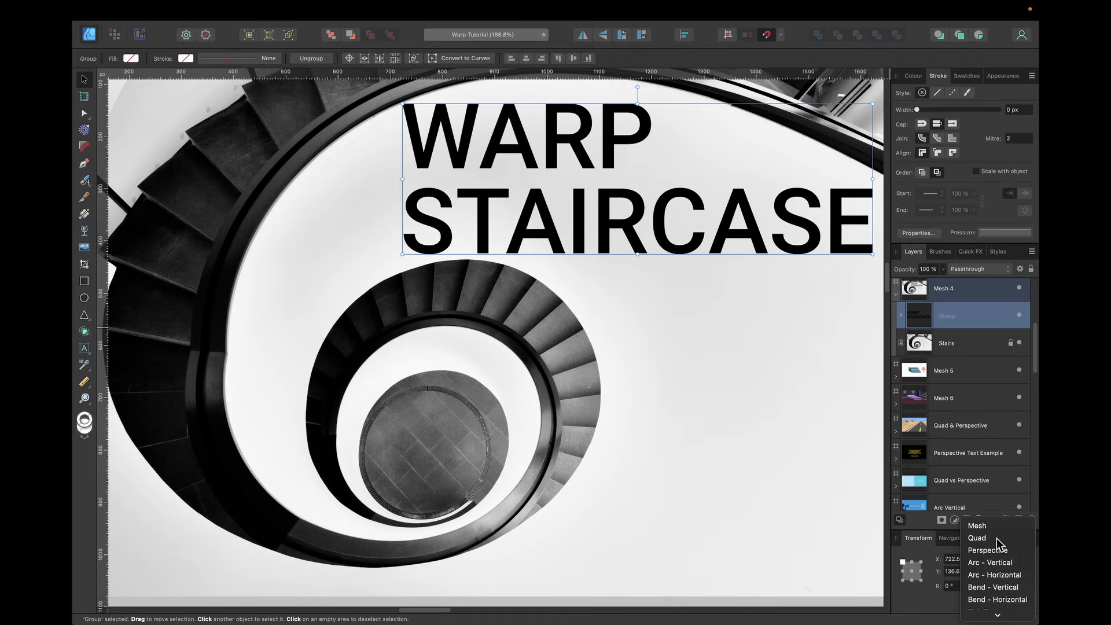
left_click(1035, 471)
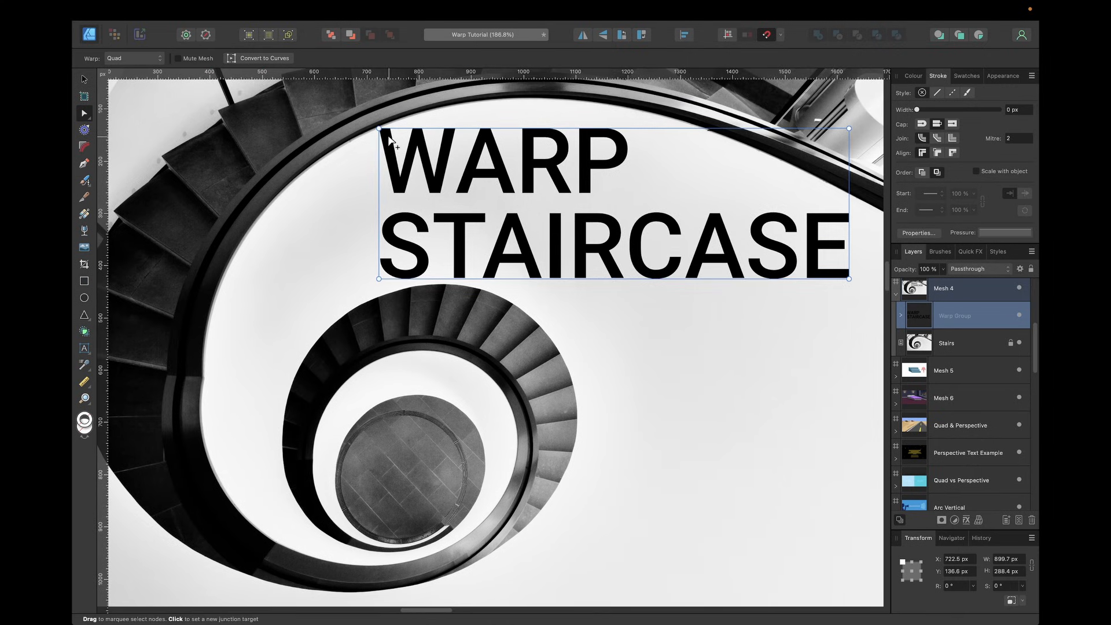
scroll(388, 139, "right", 1)
left_click_drag(359, 132, 298, 169)
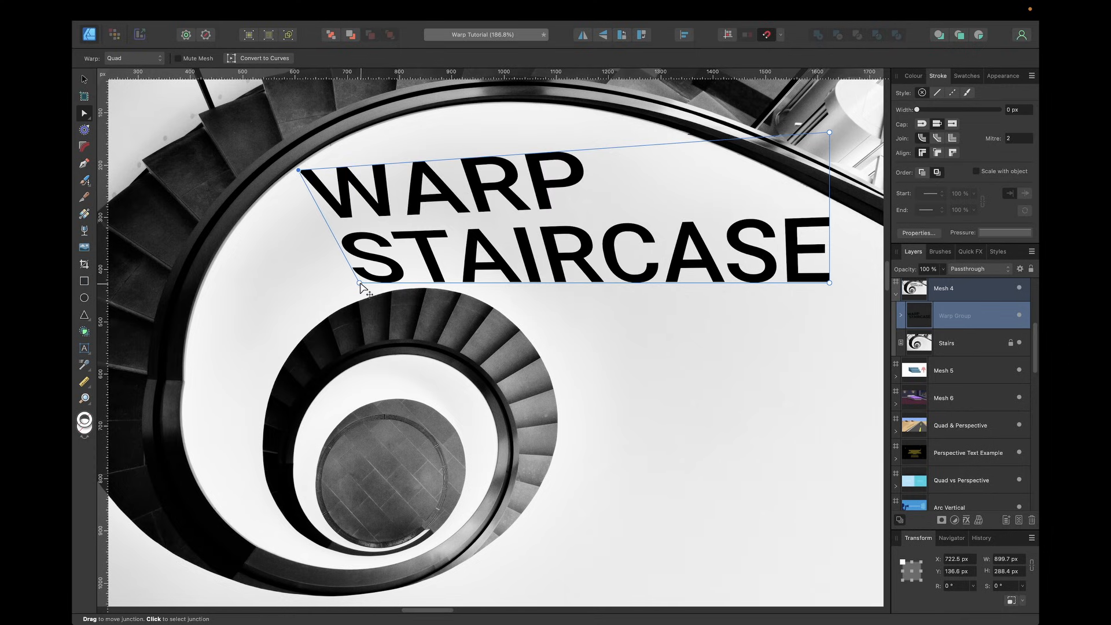
left_click_drag(829, 283, 561, 418)
left_click_drag(830, 132, 780, 178)
Bend the upper edge of the text warp upward to follow the curve of the outer railing
left_click_drag(367, 172, 379, 131)
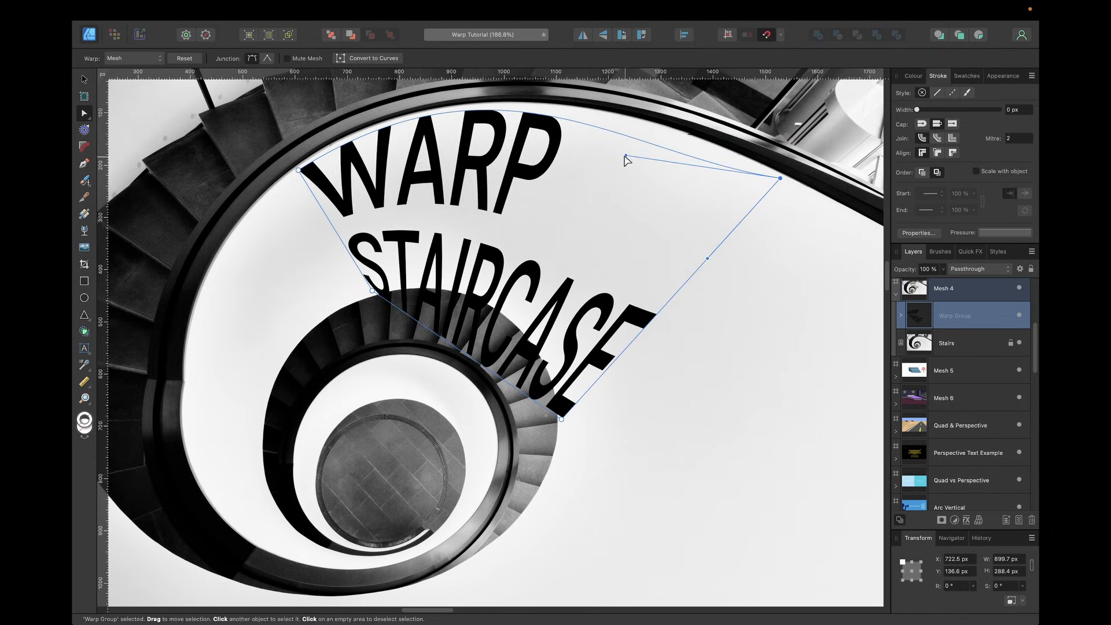
Adjust the mesh handles on the WARP STAIRCASE text so its edges follow the curves of the railing and the inner stairs
left_click_drag(624, 158, 715, 148)
left_click_drag(450, 344, 486, 292)
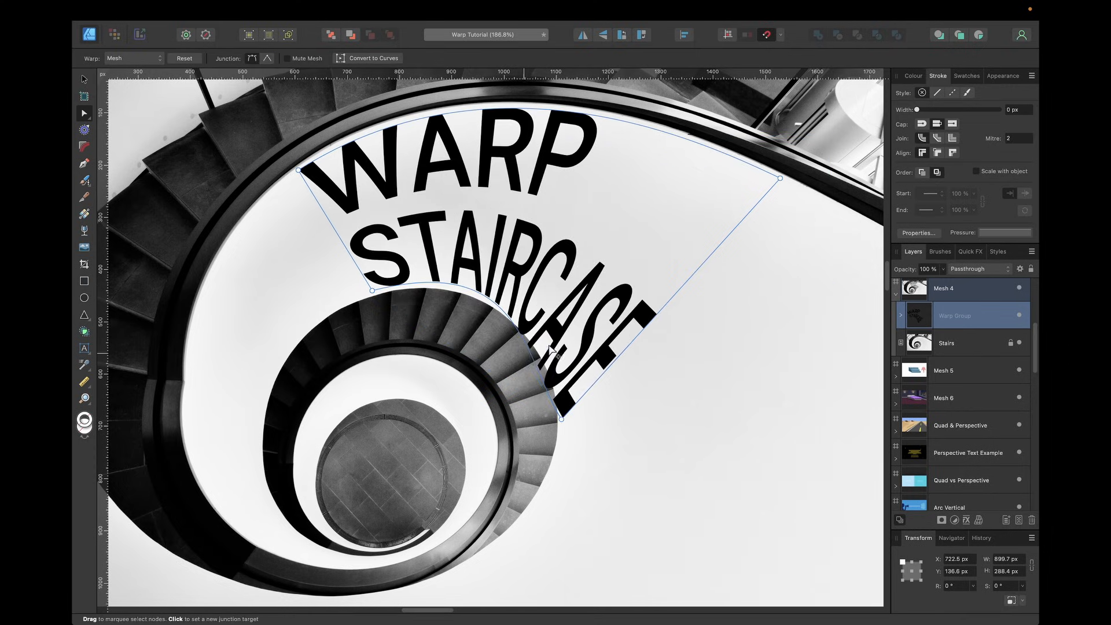
left_click_drag(547, 346, 541, 341)
left_click_drag(480, 269, 497, 258)
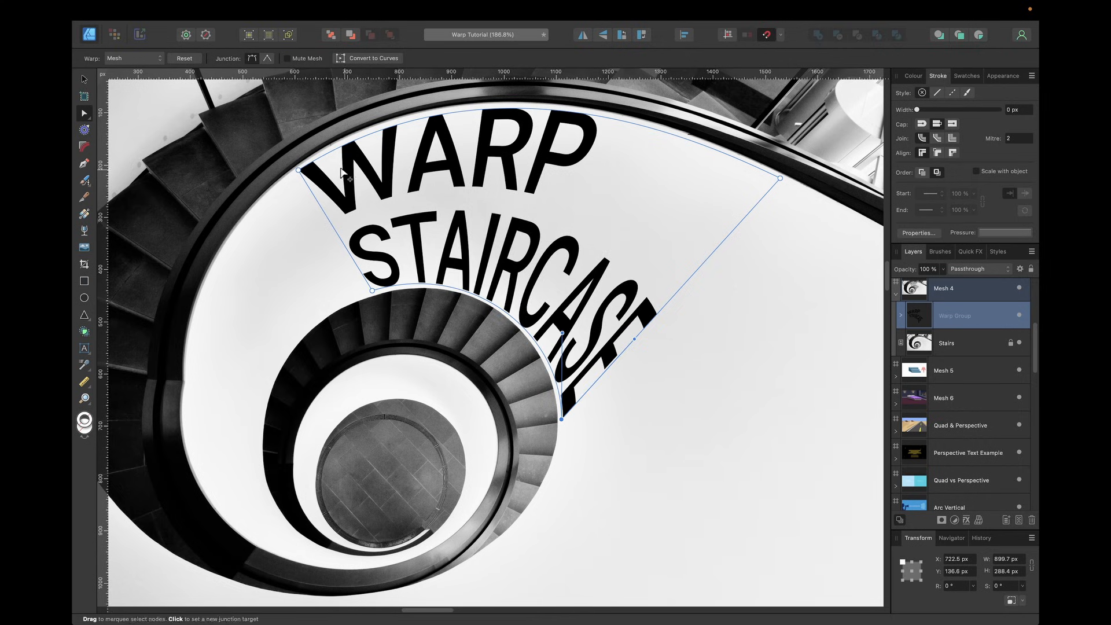
scroll(494, 258, "up", 2)
key("v")
scroll(495, 258, "down", 2)
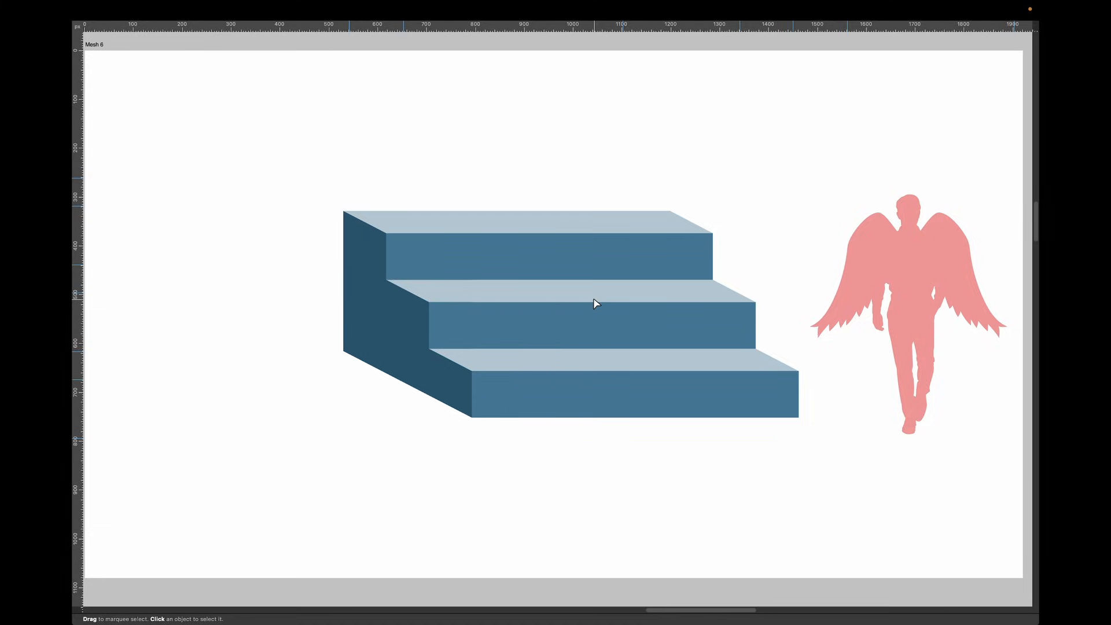
Hide the Steps layer to examine the mesh outline of the warp group above it, and show the layer again
key("Tab")
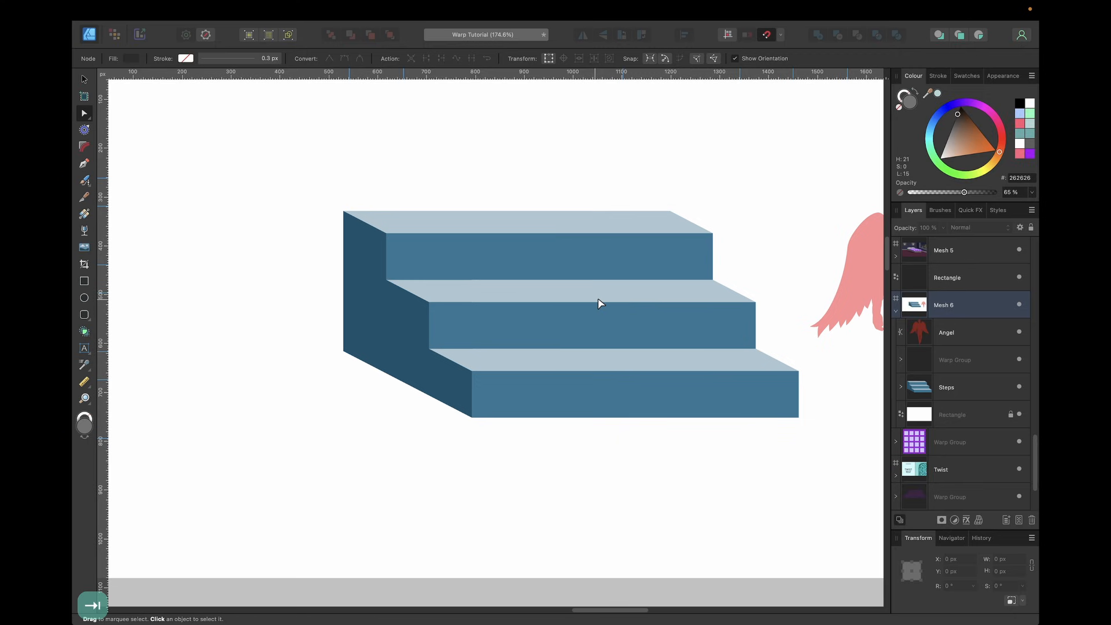
left_click(985, 387)
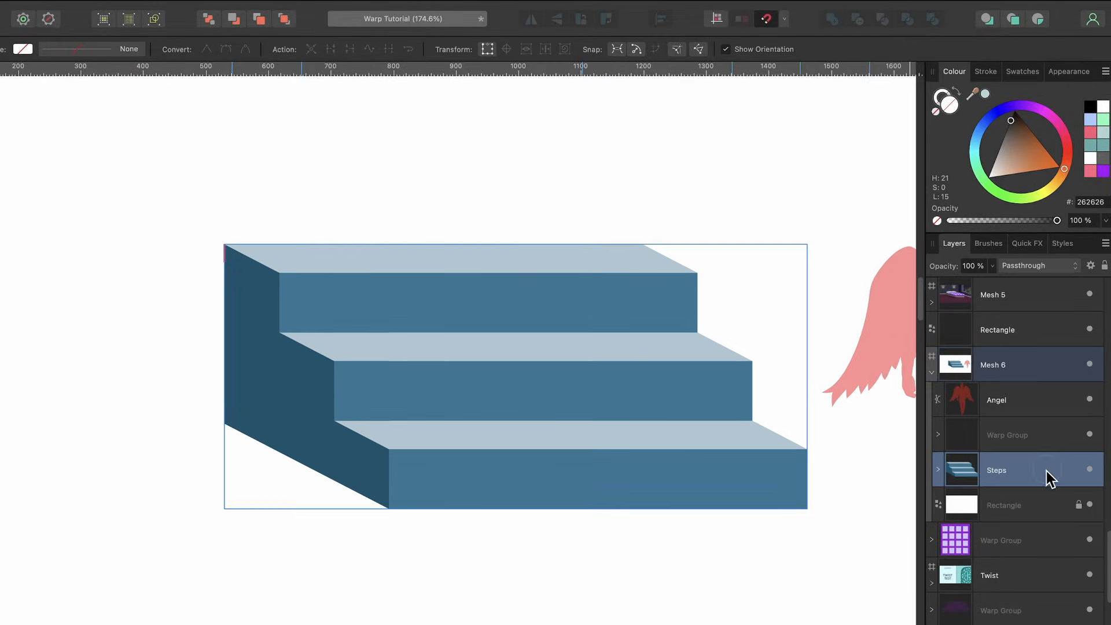
scroll(590, 436, "right", 5)
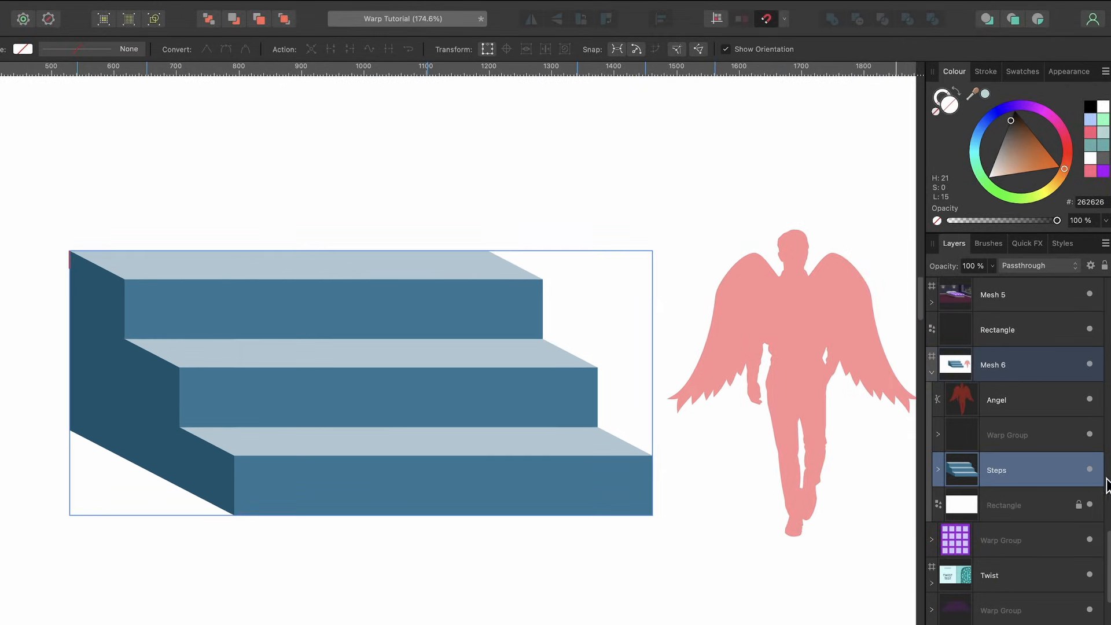
left_click(1090, 470)
left_click(1048, 446)
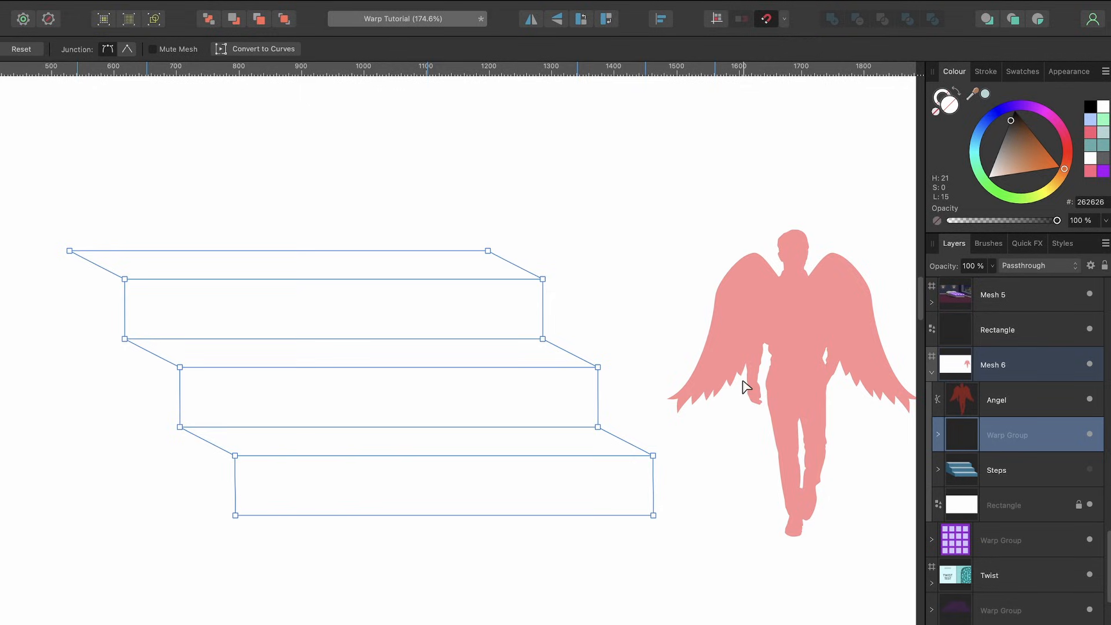
scroll(609, 352, "up", 2)
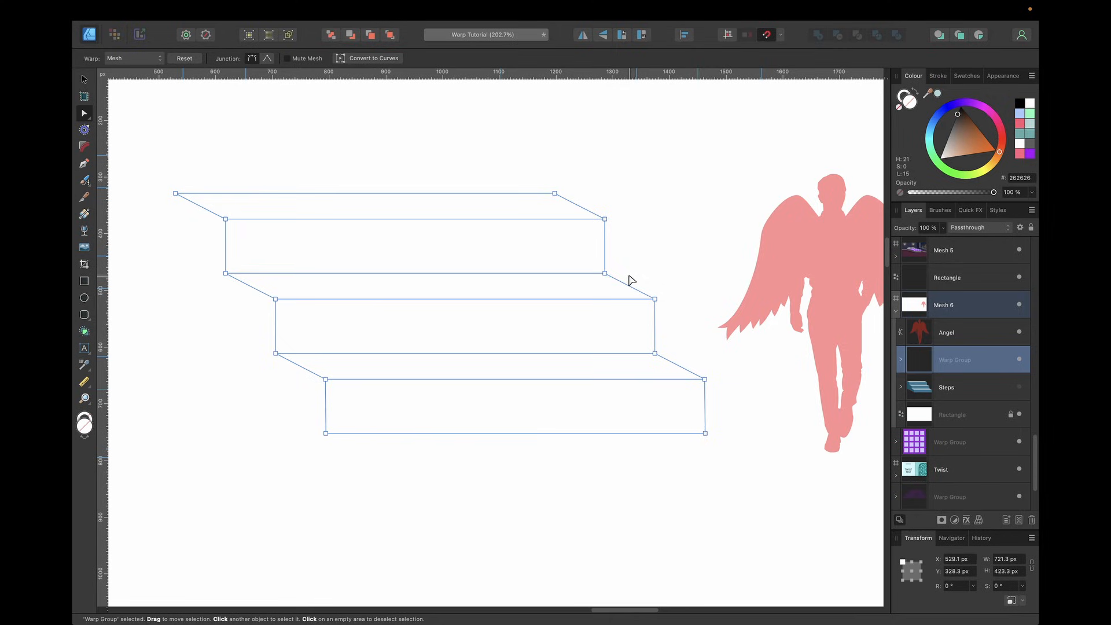
left_click(1018, 386)
Move the Angel shape over the steps and expand the warp group in the layer stack
left_click(965, 335)
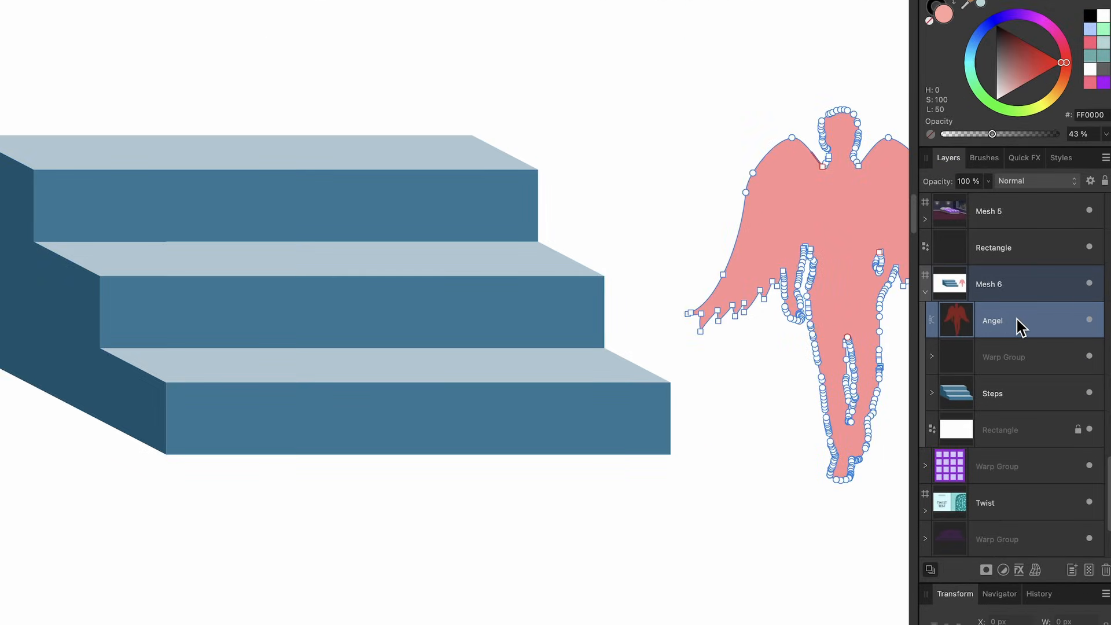
key("v")
left_click_drag(866, 226, 481, 306)
left_click(932, 357)
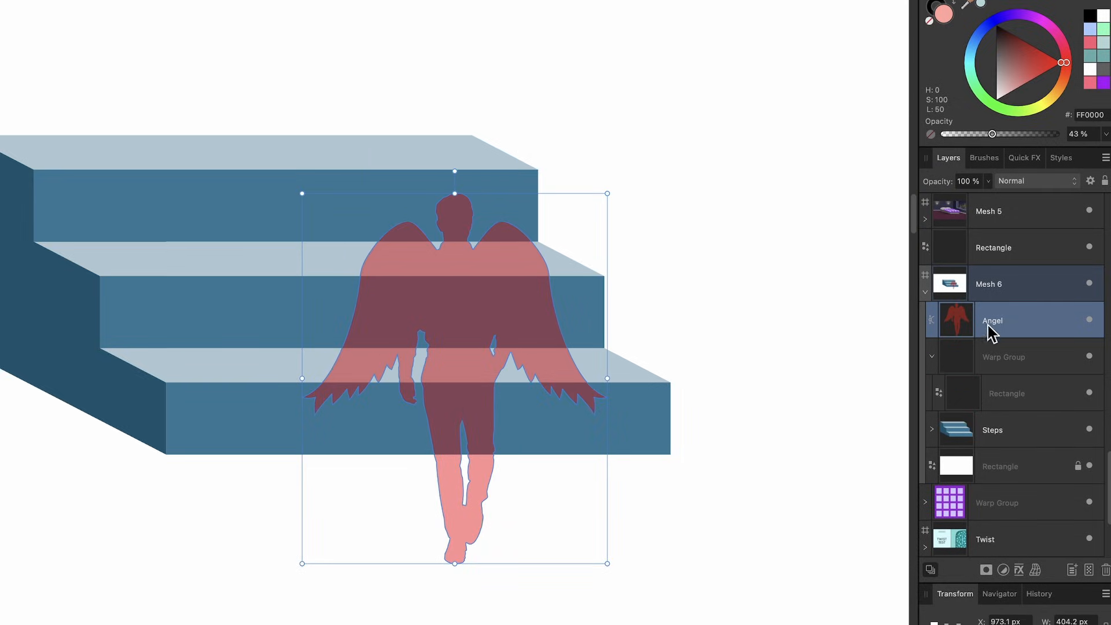
Nest the Angel inside the warp group's Rectangle and reposition it down and back up the steps
left_click_drag(989, 325, 1004, 397)
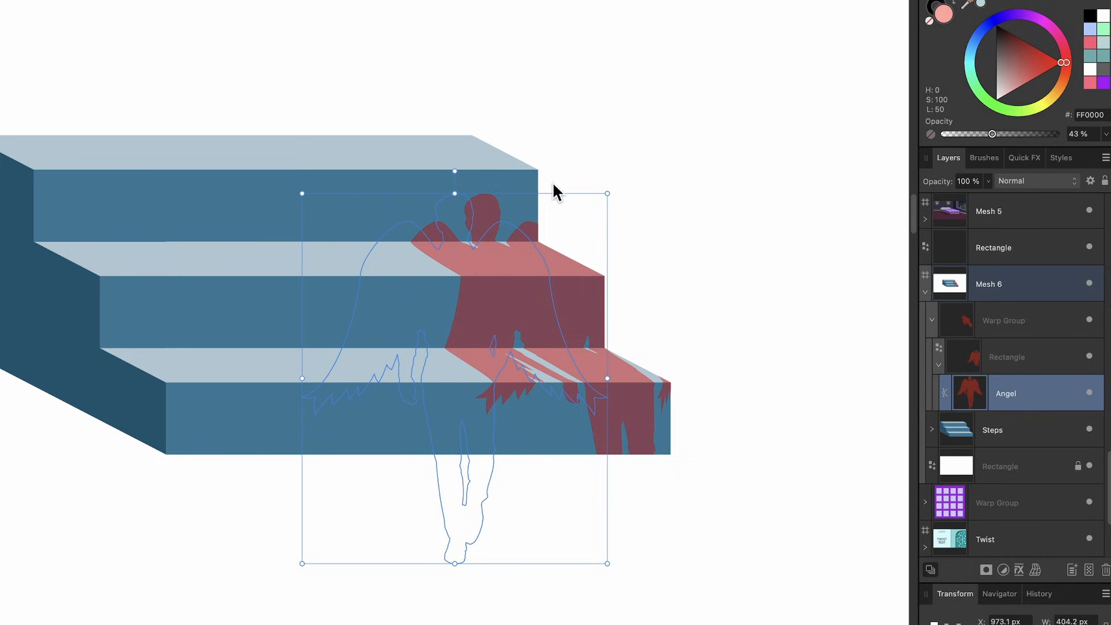
left_click_drag(488, 305, 370, 552)
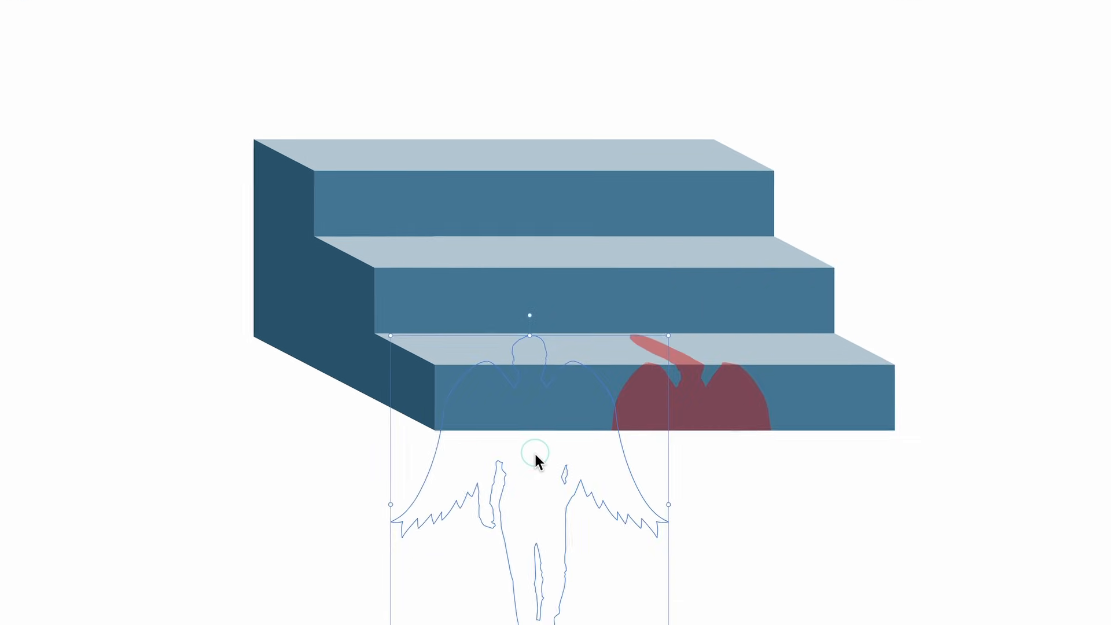
left_click_drag(533, 451, 507, 255)
Take the Angel out of the warp group and place it beside the steps on their right
left_click_drag(957, 389, 928, 292)
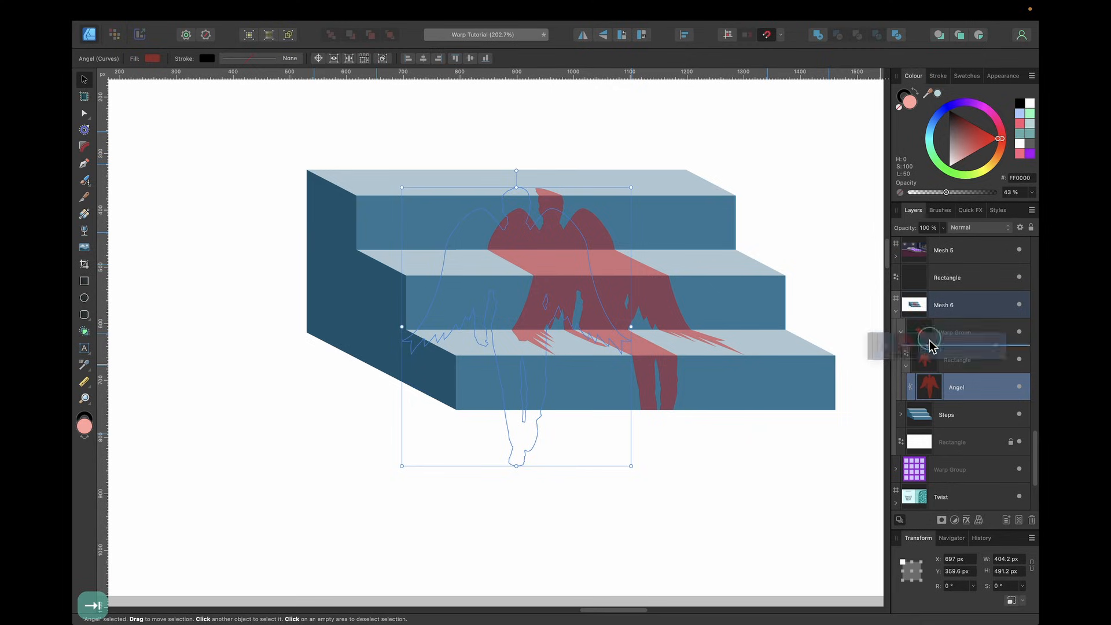
scroll(637, 335, "down", 3)
scroll(466, 324, "right", 2)
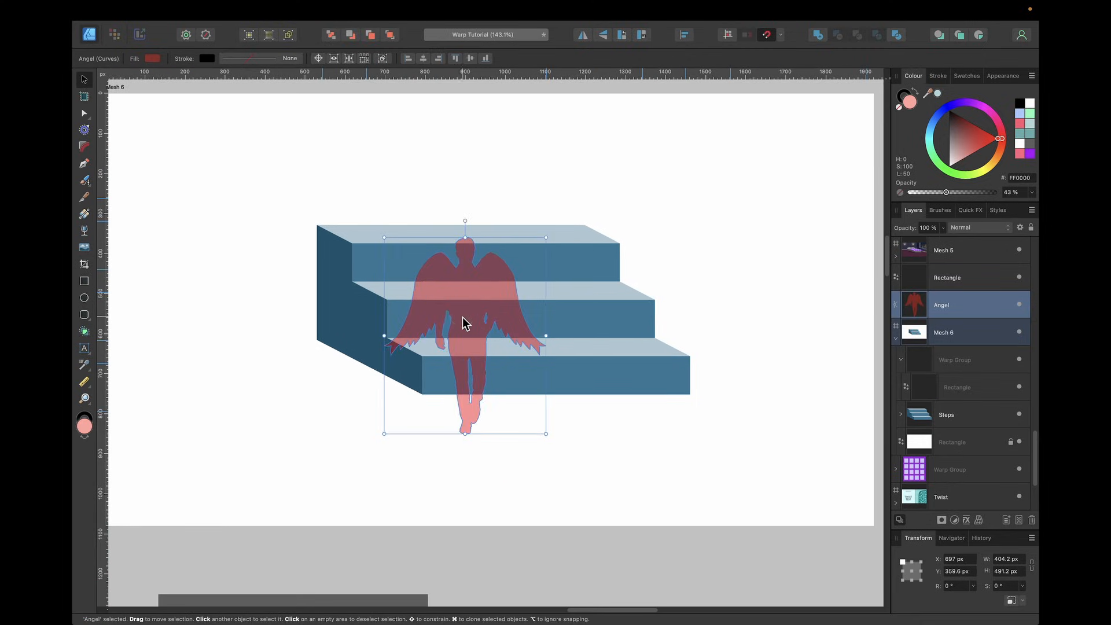
left_click_drag(466, 323, 776, 382)
Collapse the existing warp group and move it off the steps, beyond the upper right of the Mesh 6 artboard
left_click(945, 368)
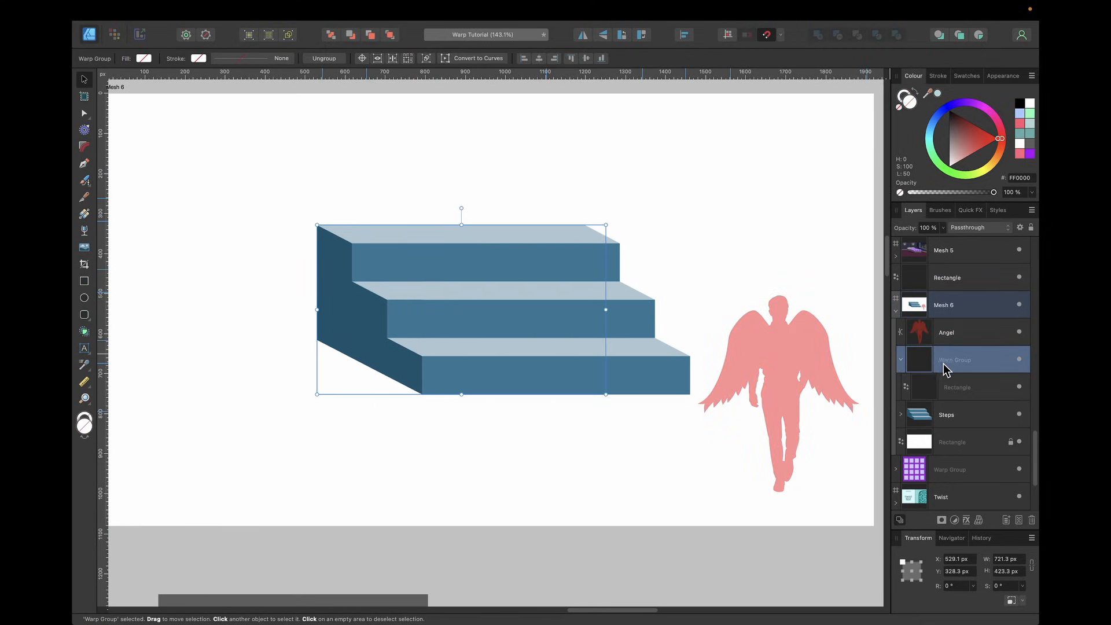
left_click(900, 359)
scroll(657, 367, "right", 3)
scroll(657, 367, "up", 2)
left_click(387, 363)
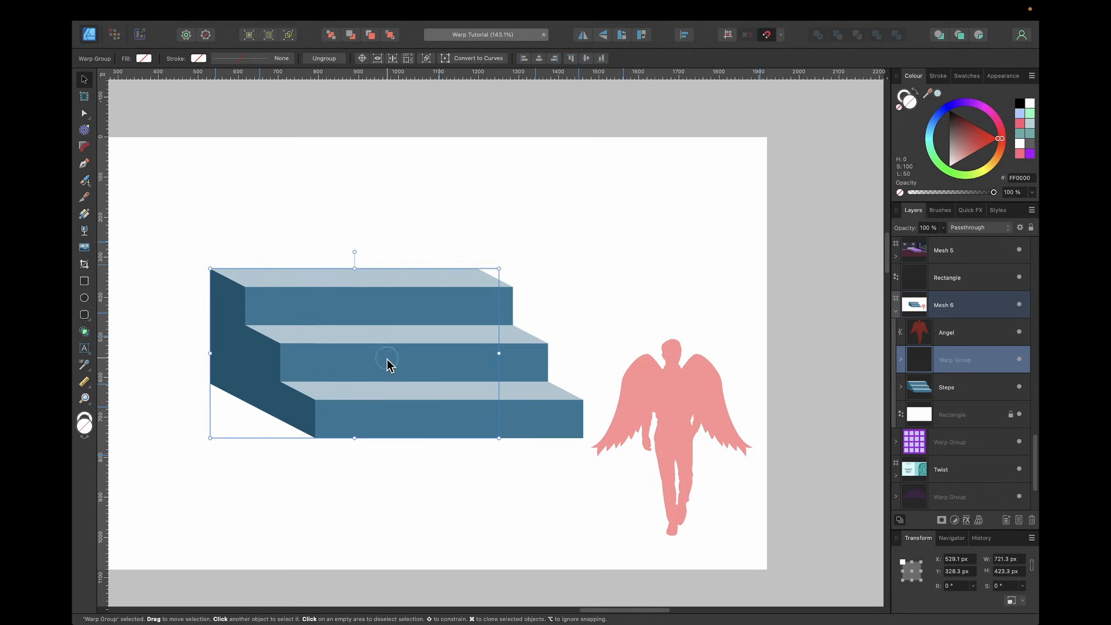
left_click_drag(388, 363, 805, 211)
scroll(509, 339, "left", 3)
scroll(508, 339, "down", 2)
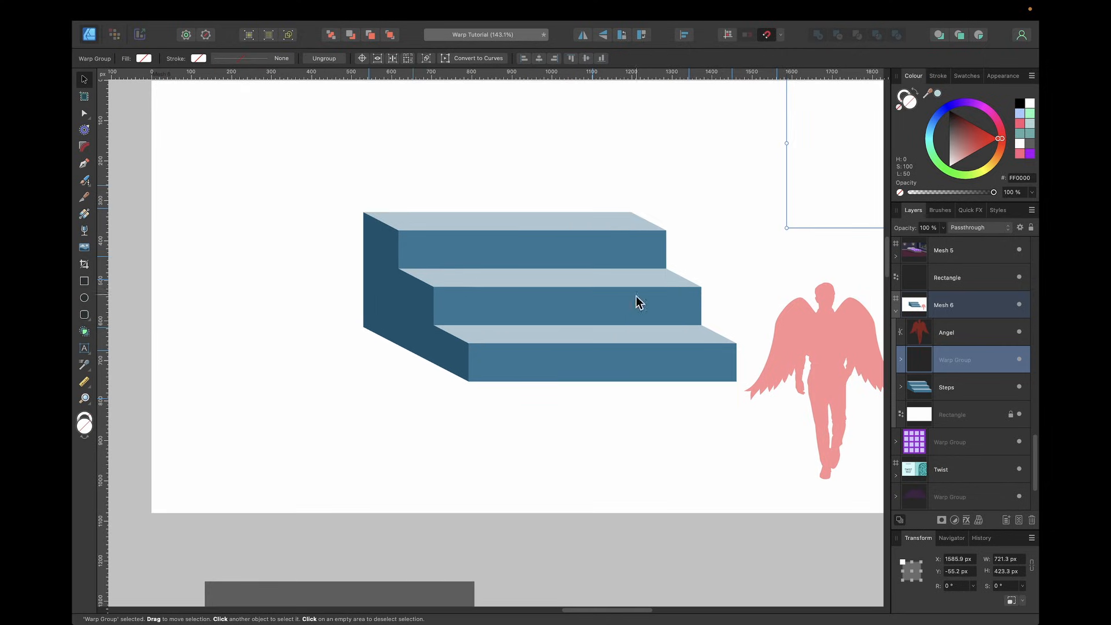
Move the dark grey rectangle from below the artboard onto the steps, aligned with their top-left corner
left_click_drag(430, 589, 580, 231)
scroll(462, 301, "up", 3)
scroll(581, 231, "up", 3)
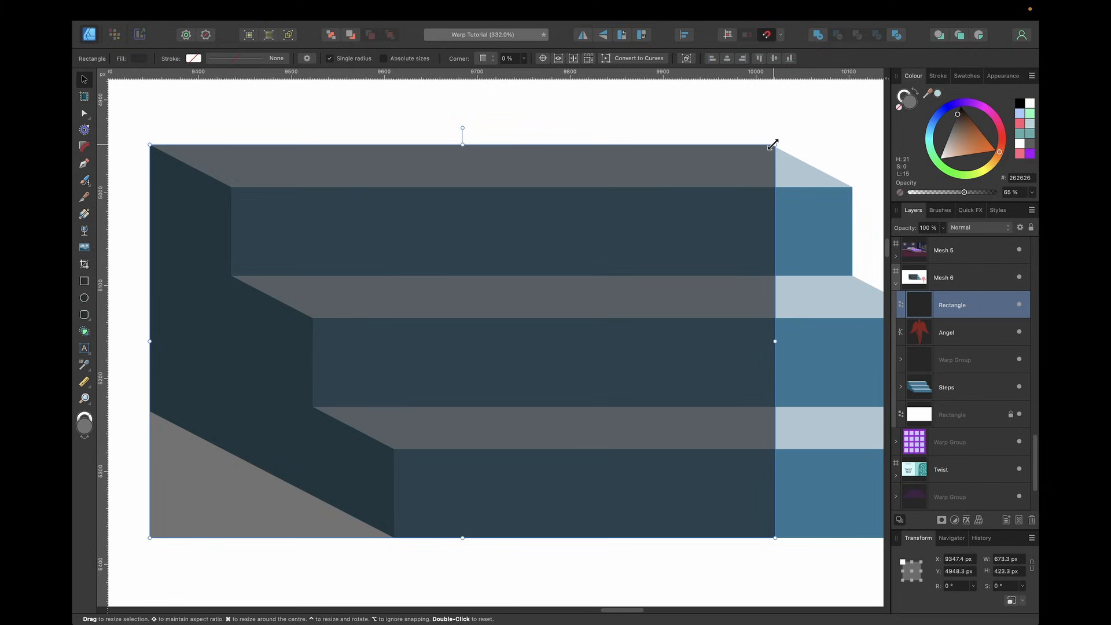
Recolour the rectangle to orange-red FF3500 and lower its fill opacity so the steps show through
scroll(720, 273, "right", 3)
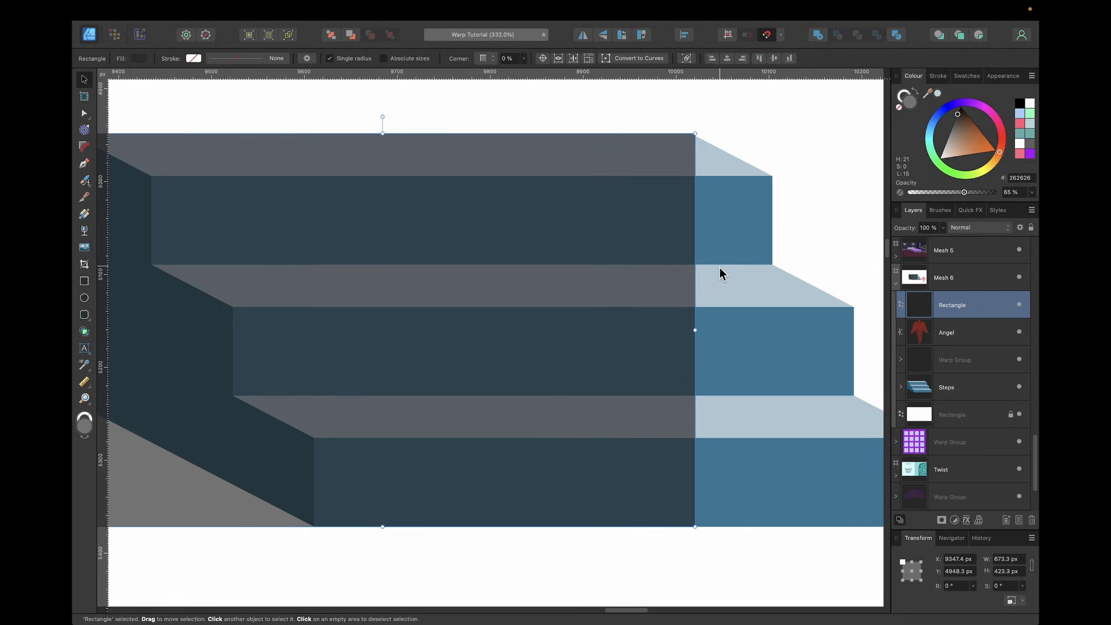
scroll(720, 267, "down", 2)
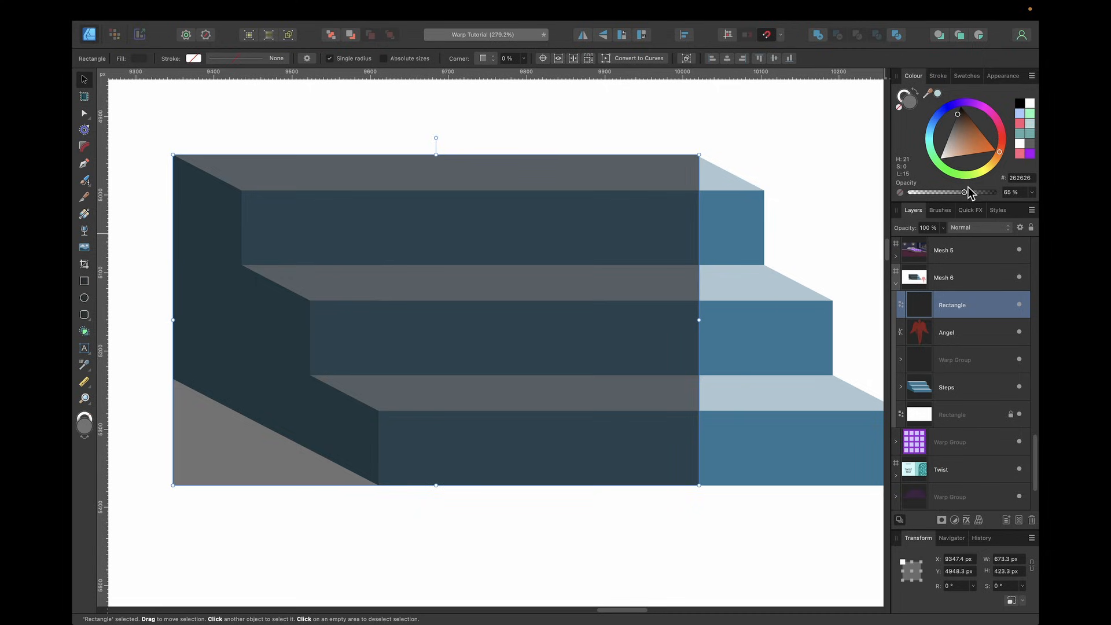
left_click_drag(964, 192, 941, 193)
left_click_drag(999, 143, 999, 148)
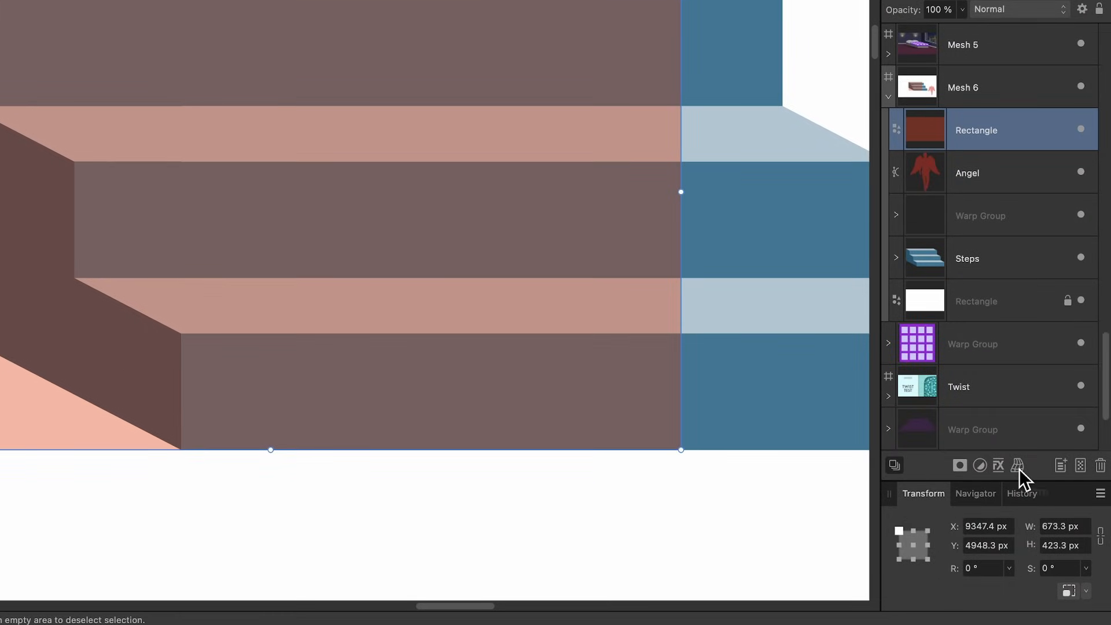
Apply a Quad warp to the rectangle and shift its two bottom corners to the front corners of the lowest step
left_click(1017, 466)
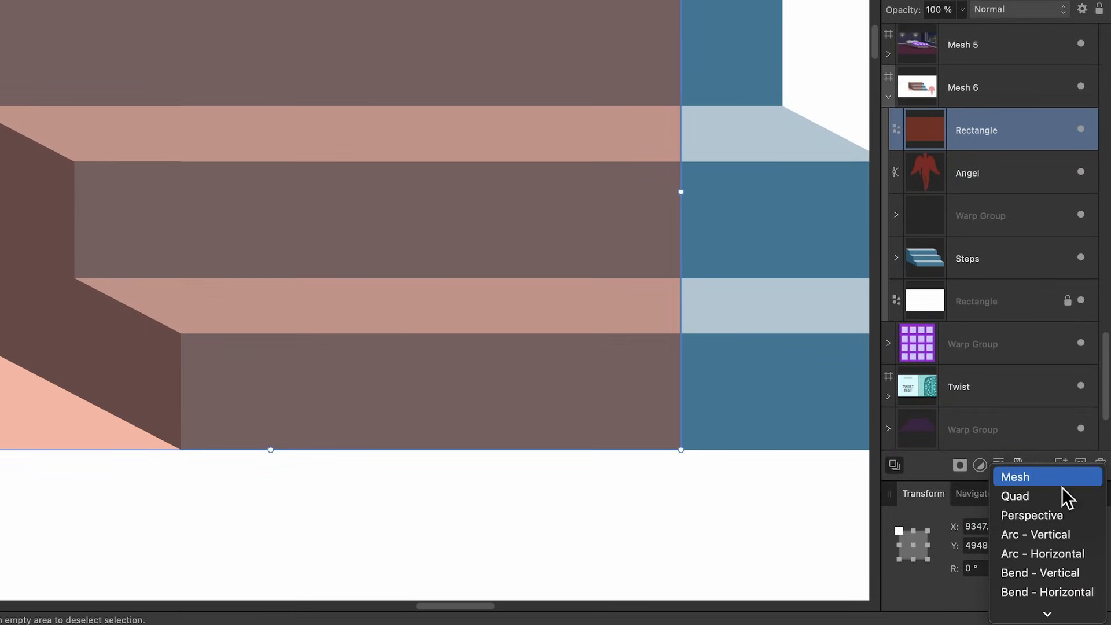
left_click(1042, 495)
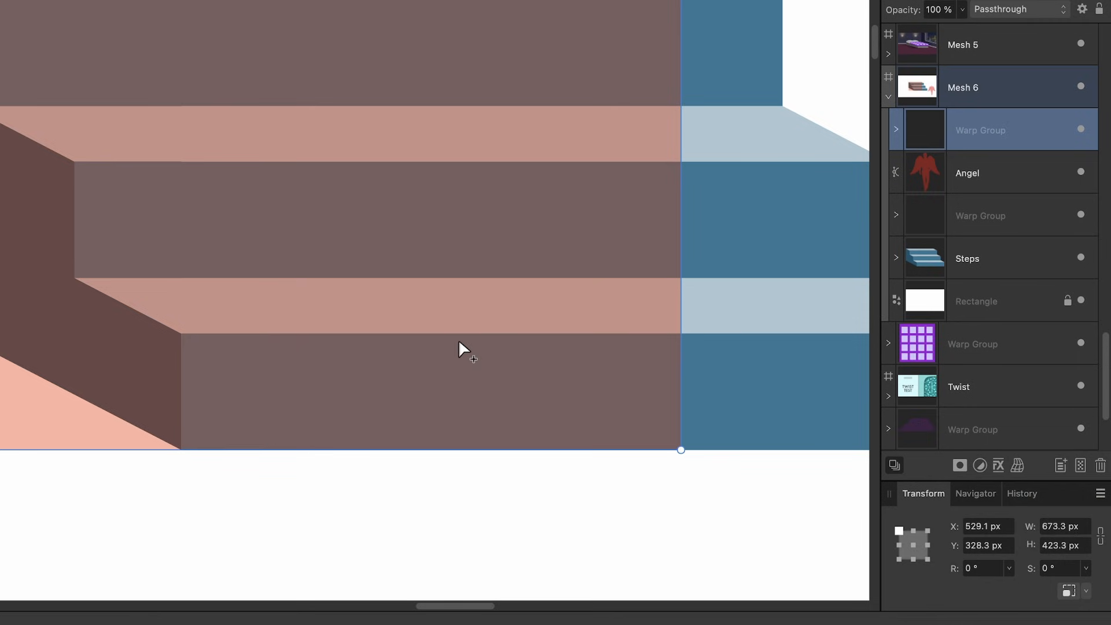
scroll(622, 445, "down", 3)
left_click_drag(241, 462, 717, 527)
scroll(717, 527, "right", 5)
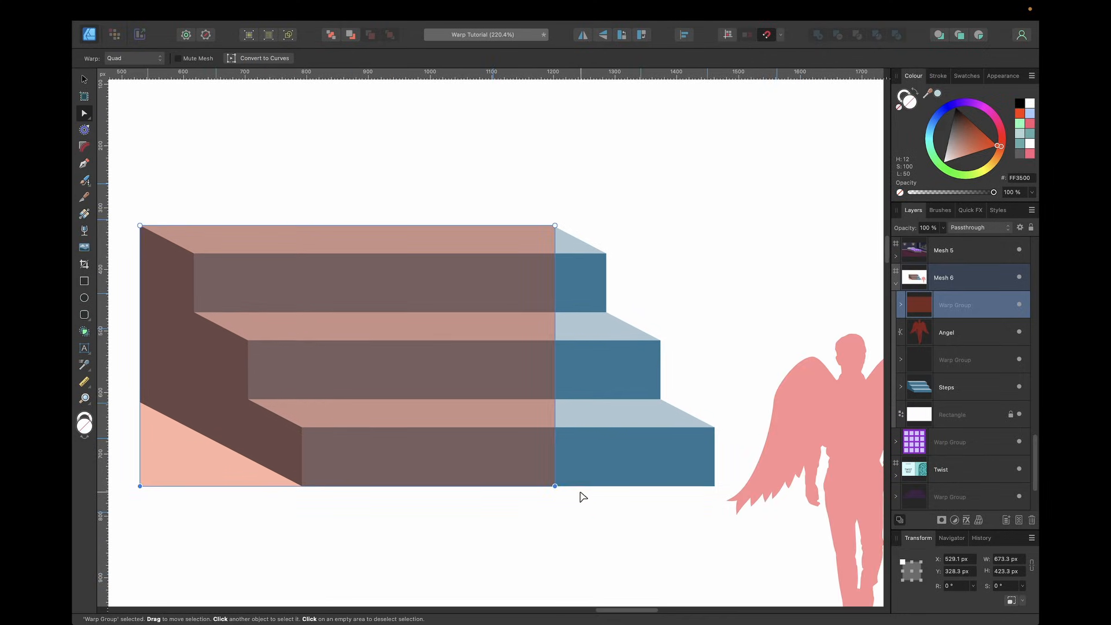
left_click_drag(559, 487, 715, 485)
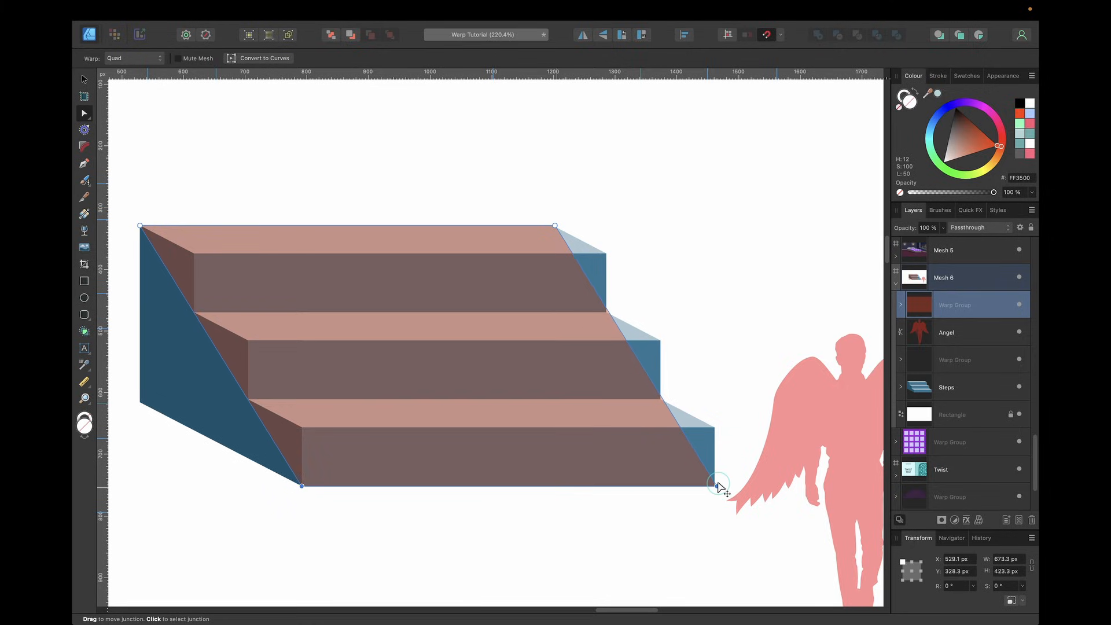
Show the guides and align the first three horizontal ones with the edges of the upper two steps
scroll(460, 267, "up", 5)
scroll(461, 269, "left", 3)
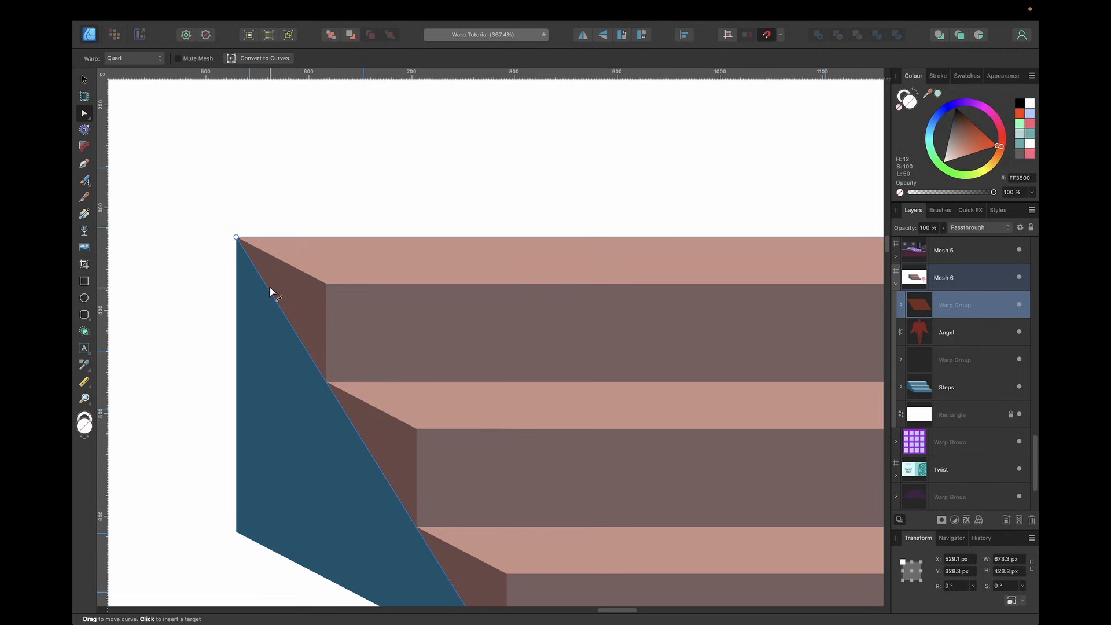
key("super+semicolon")
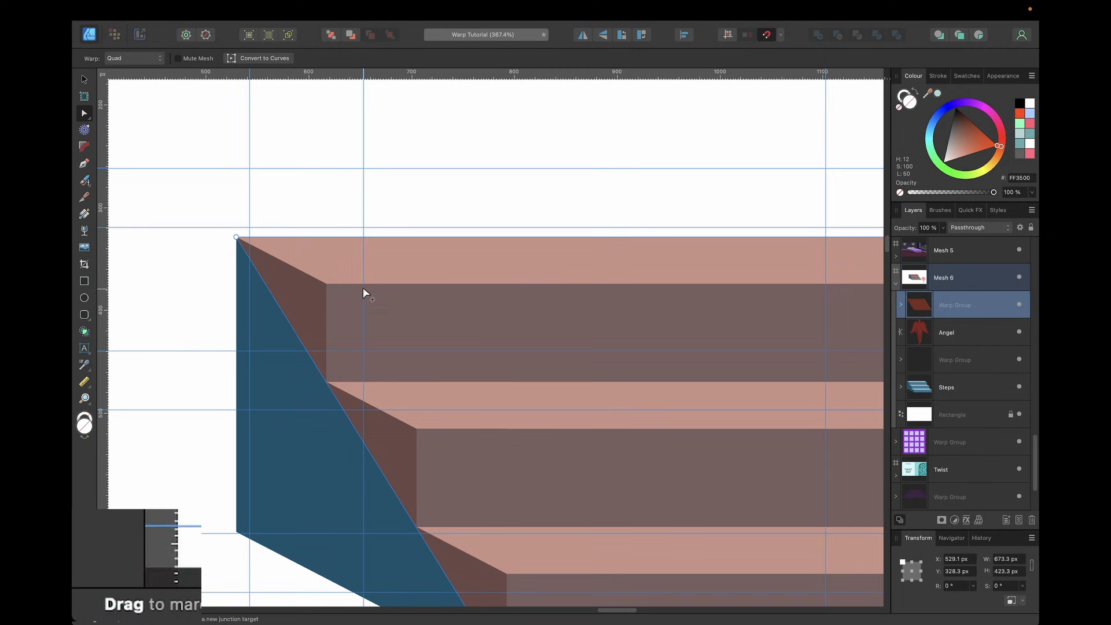
scroll(362, 288, "down", 8)
scroll(363, 287, "up", 8)
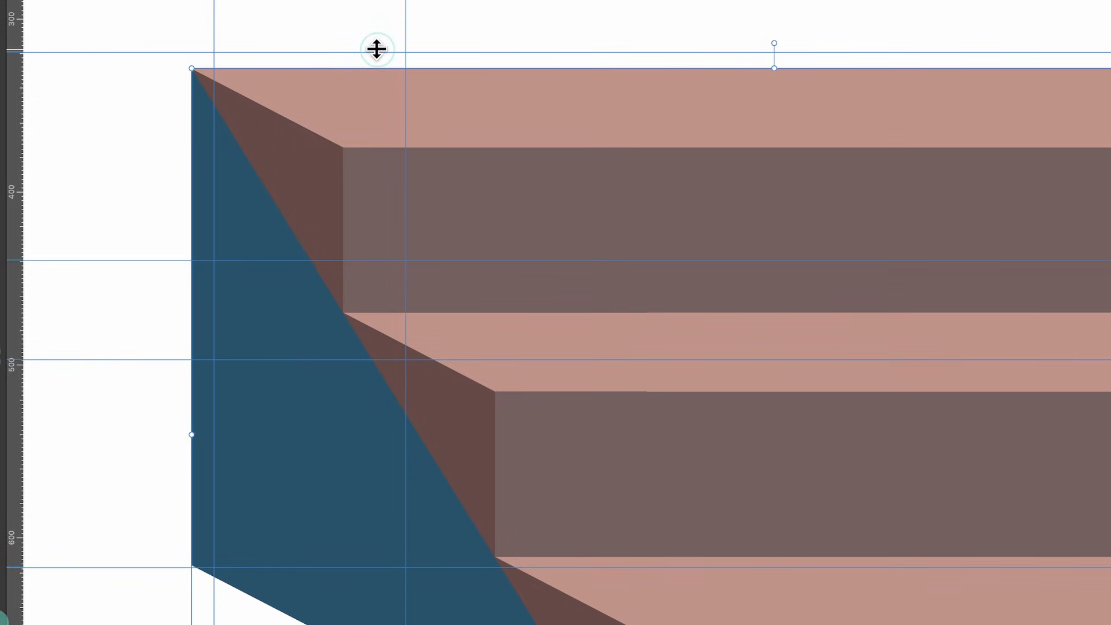
left_click_drag(377, 51, 376, 144)
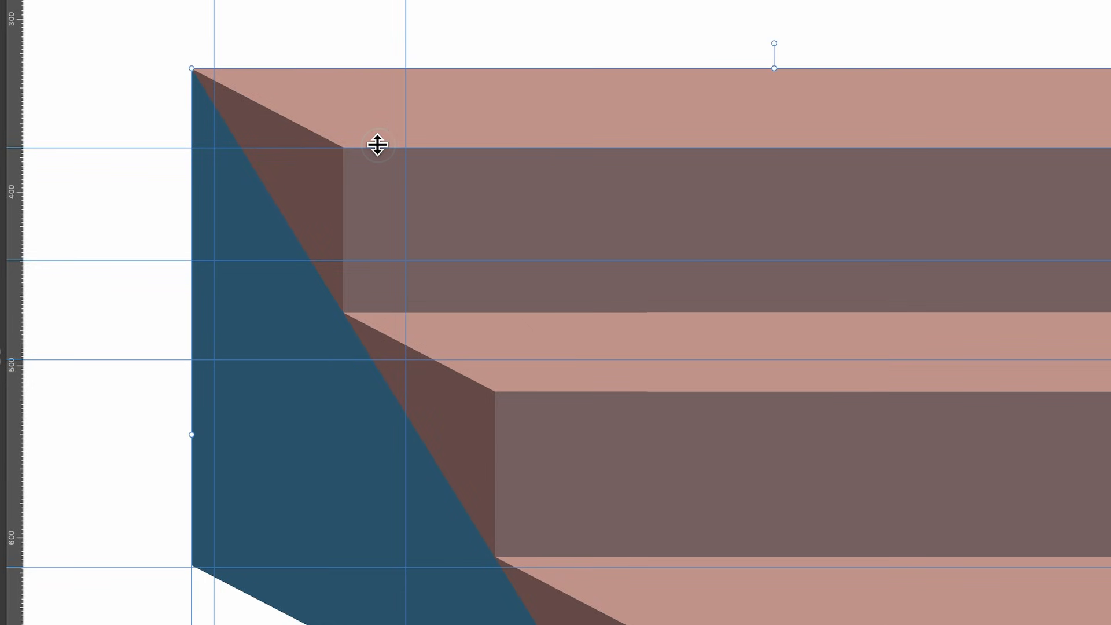
left_click_drag(530, 259, 529, 310)
left_click_drag(562, 361, 565, 391)
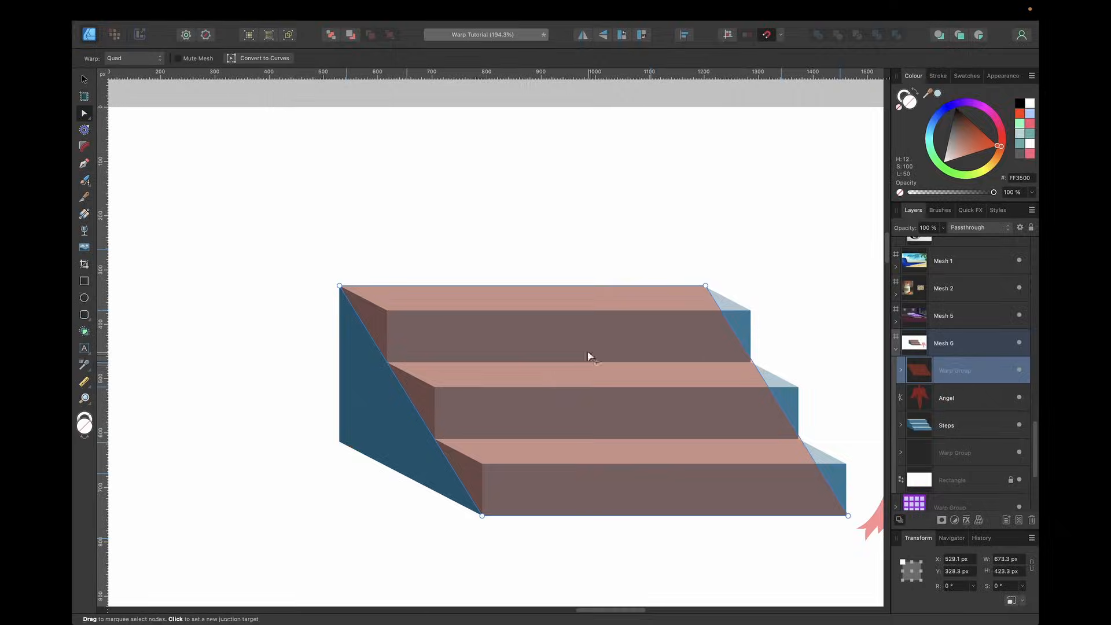
Show the guides and add mesh lines to the warp where the three aligned horizontal guides cross its left edge
scroll(587, 355, "up", 3)
scroll(526, 370, "up", 5)
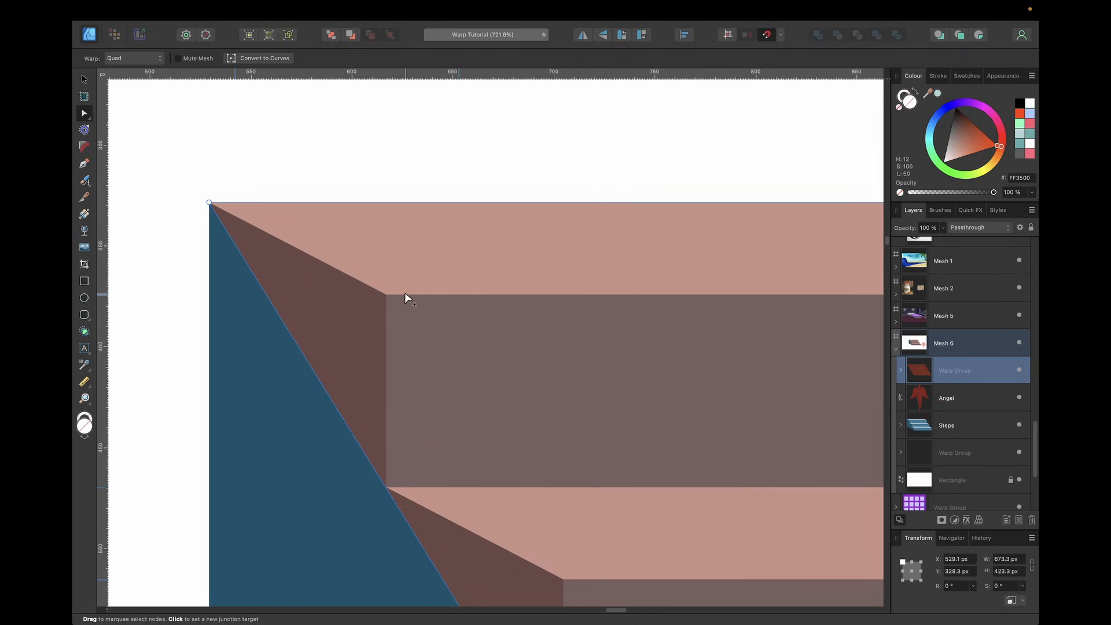
key("super+apostrophe")
key("super+apostrophe")
key("super+semicolon")
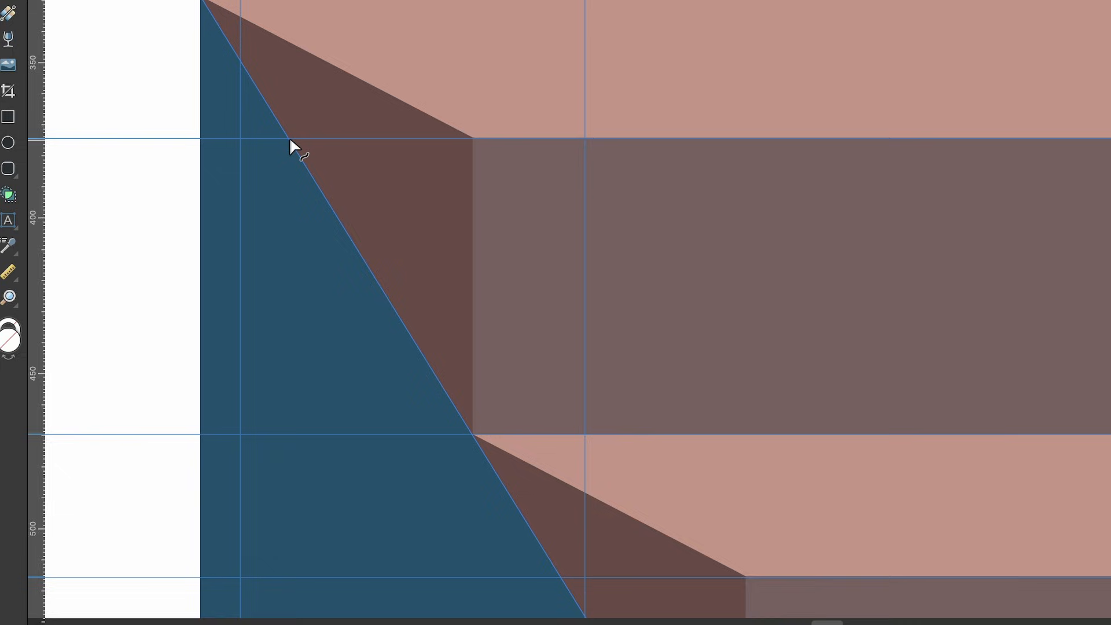
left_click(289, 140)
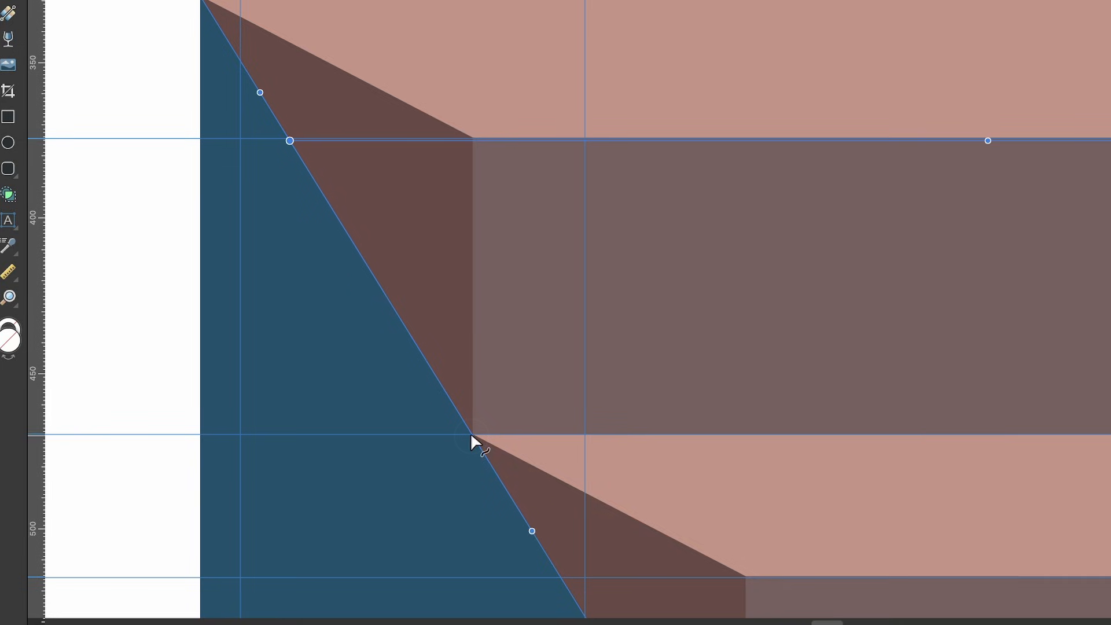
scroll(472, 435, "down", 1)
left_click(454, 404)
scroll(454, 404, "down", 5)
scroll(455, 404, "right", 2)
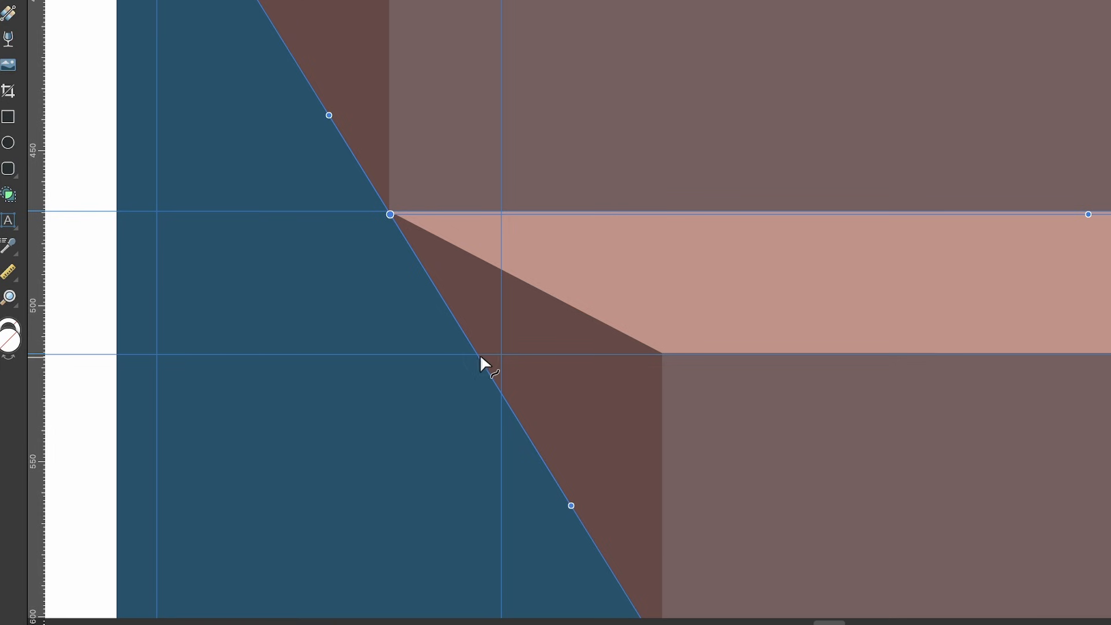
double_click(479, 356)
scroll(480, 355, "down", 4)
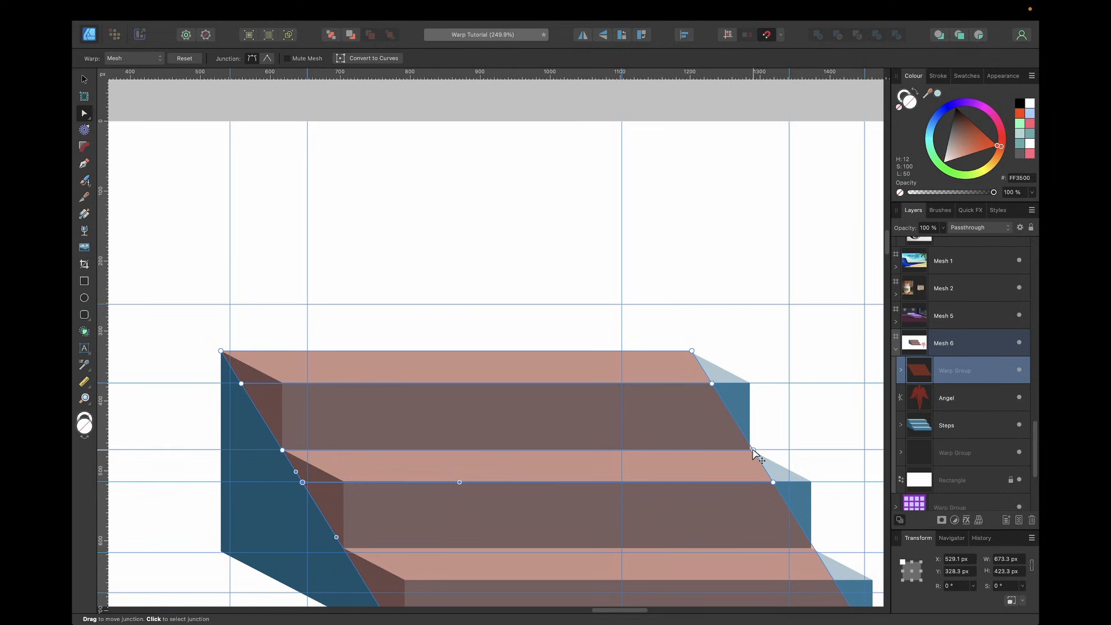
Select all junctions of the warp mesh and convert them to Cusp
scroll(396, 391, "down", 2)
left_click_drag(205, 214, 846, 553)
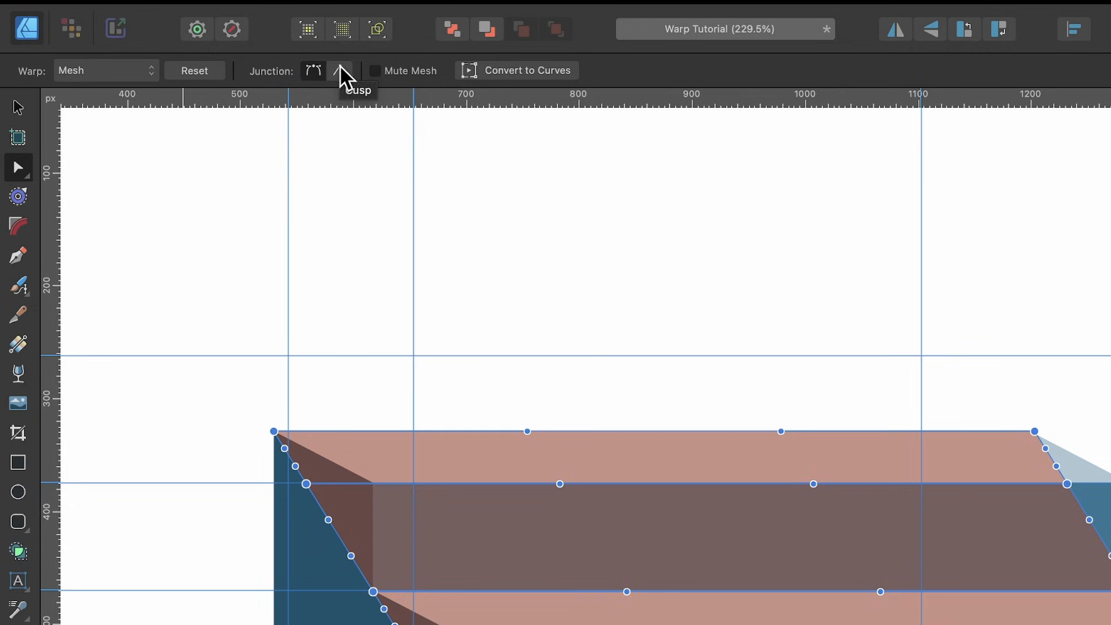
left_click(343, 71)
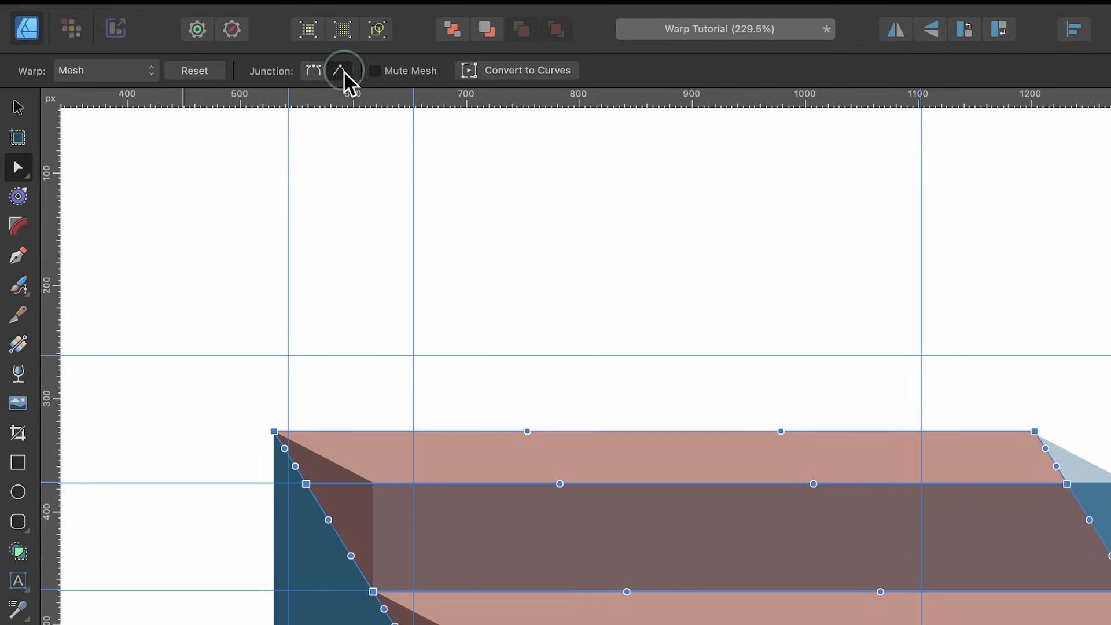
Select the mesh's second and fourth junction rows in turn and shift each horizontally onto the front corners of the upper two treads
scroll(440, 535, "up", 7)
scroll(324, 327, "down", 4)
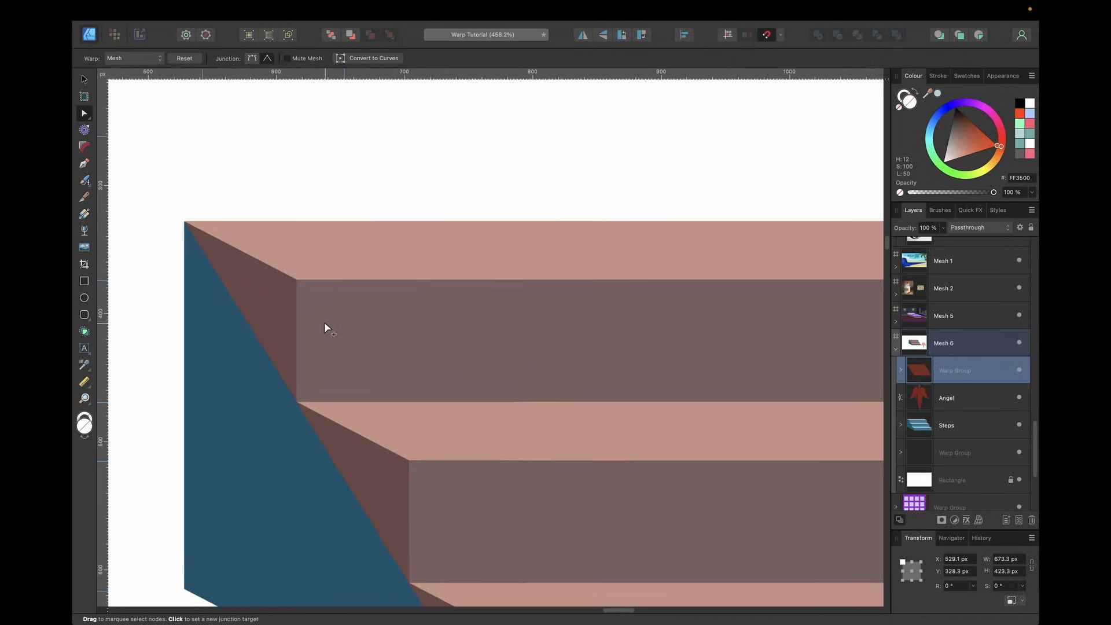
left_click_drag(804, 296, 397, 309)
right_click(395, 308)
left_click(352, 316)
left_click_drag(237, 308, 853, 327)
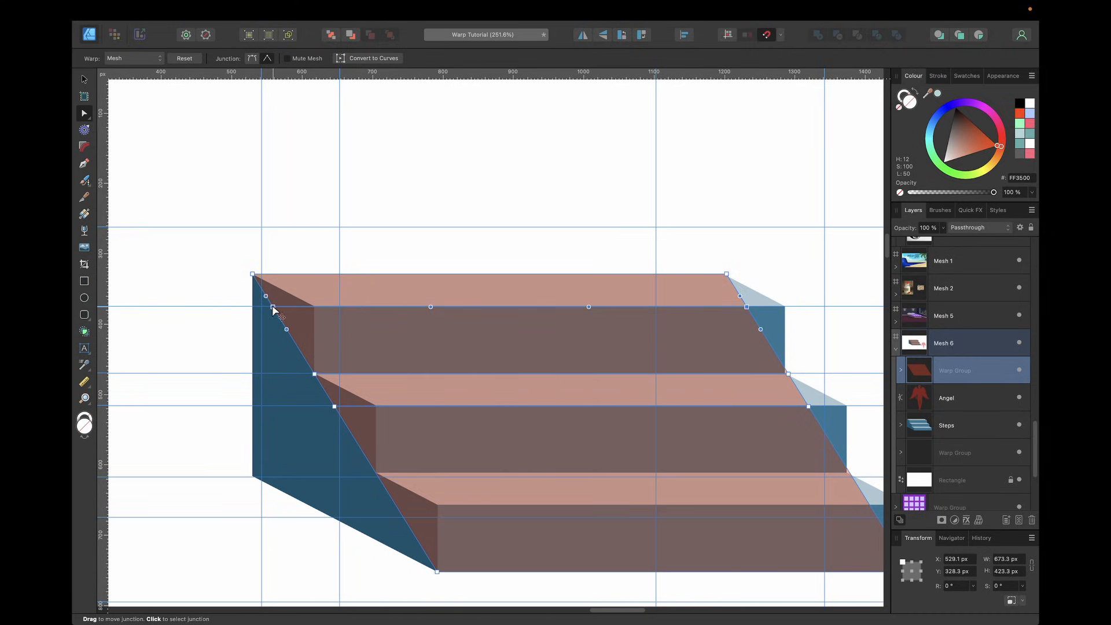
left_click_drag(272, 307, 313, 308)
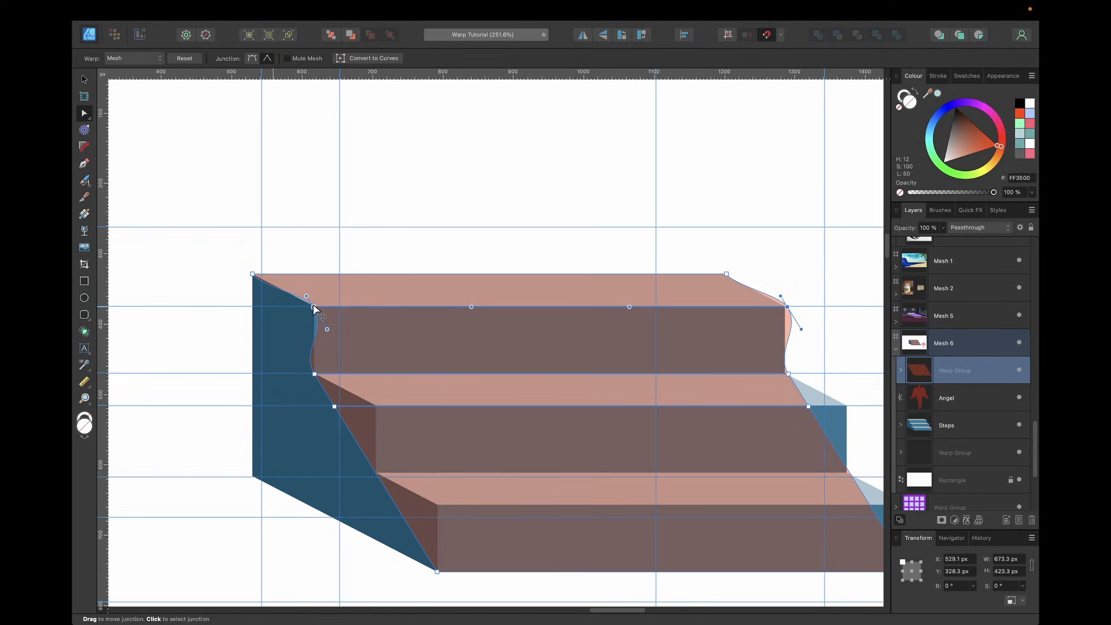
left_click_drag(286, 396, 876, 412)
left_click_drag(334, 406, 349, 406)
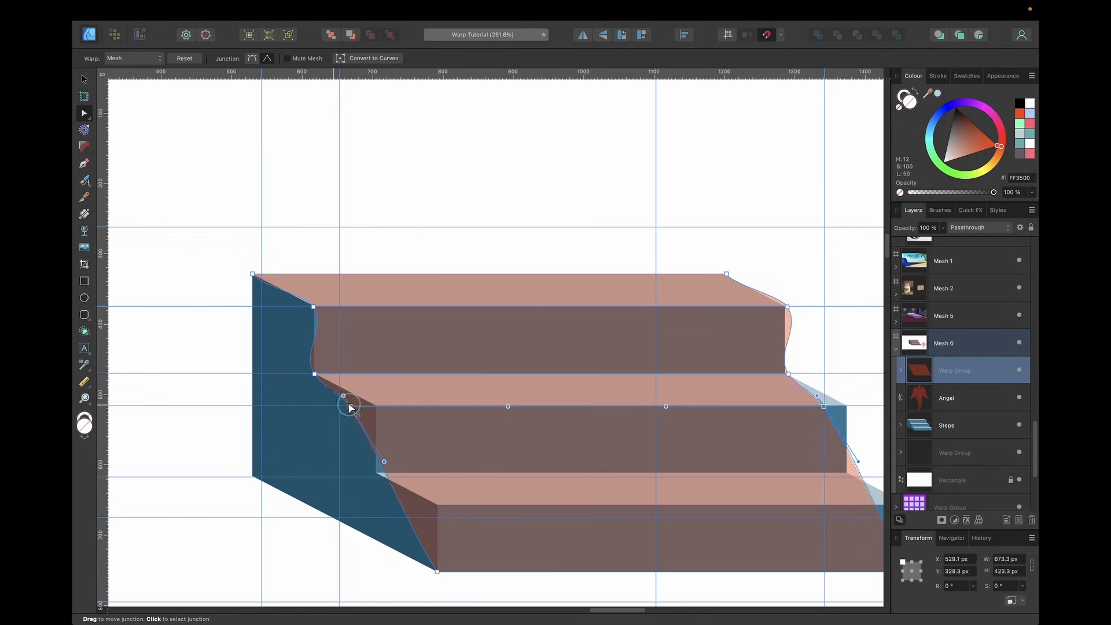
Adjust the junction handles on the mesh's left edge so it follows the slanted side of the top tread
scroll(349, 350, "up", 2)
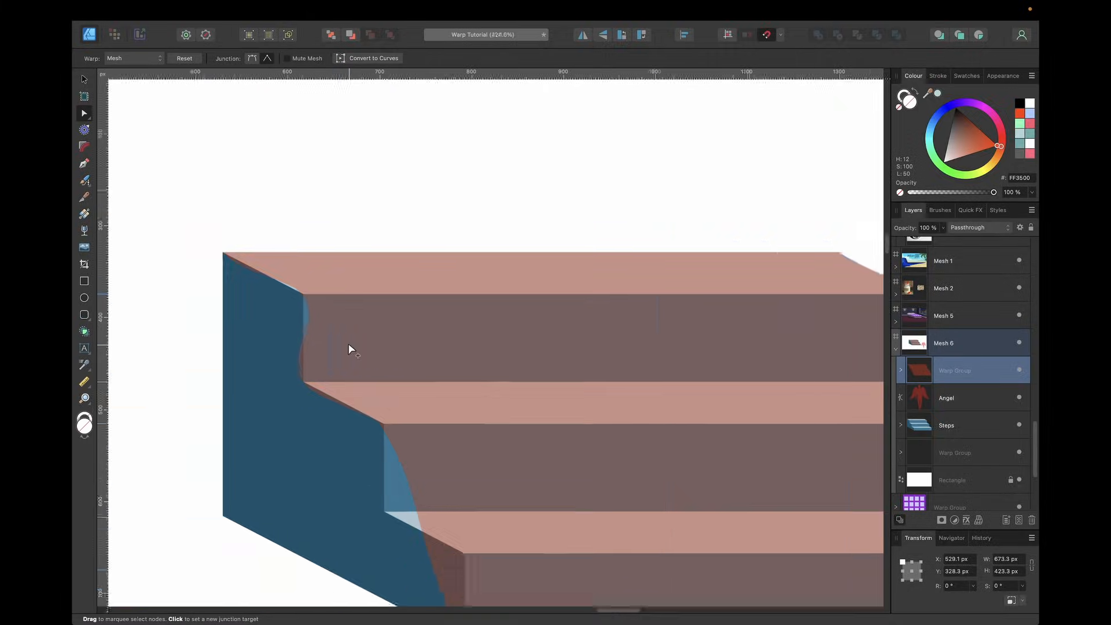
scroll(349, 350, "up", 4)
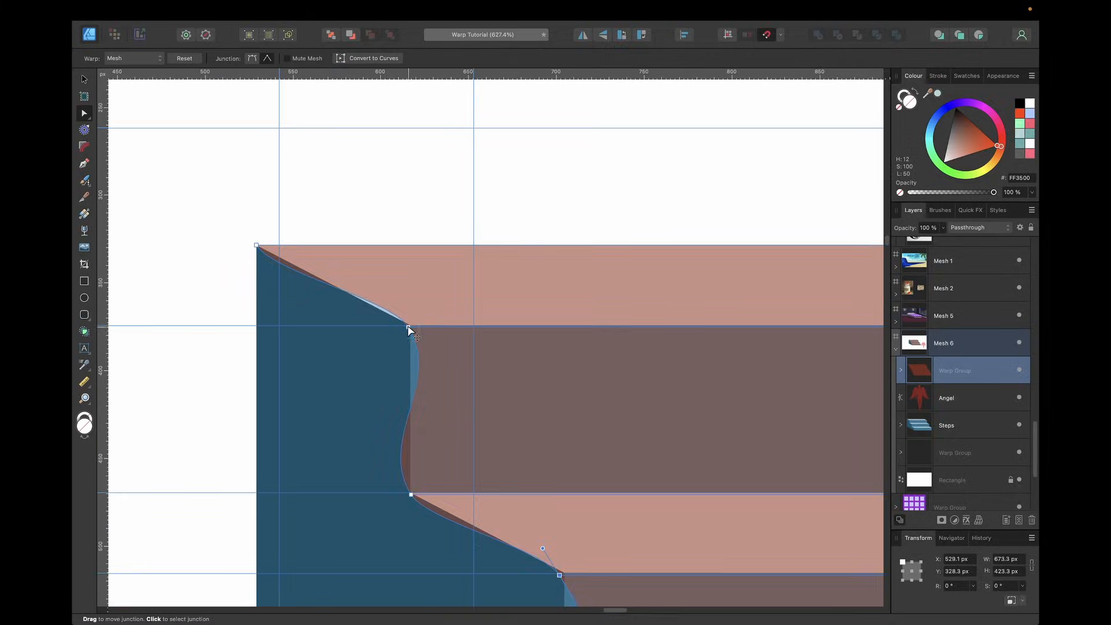
left_click(408, 325)
left_click_drag(389, 298, 371, 306)
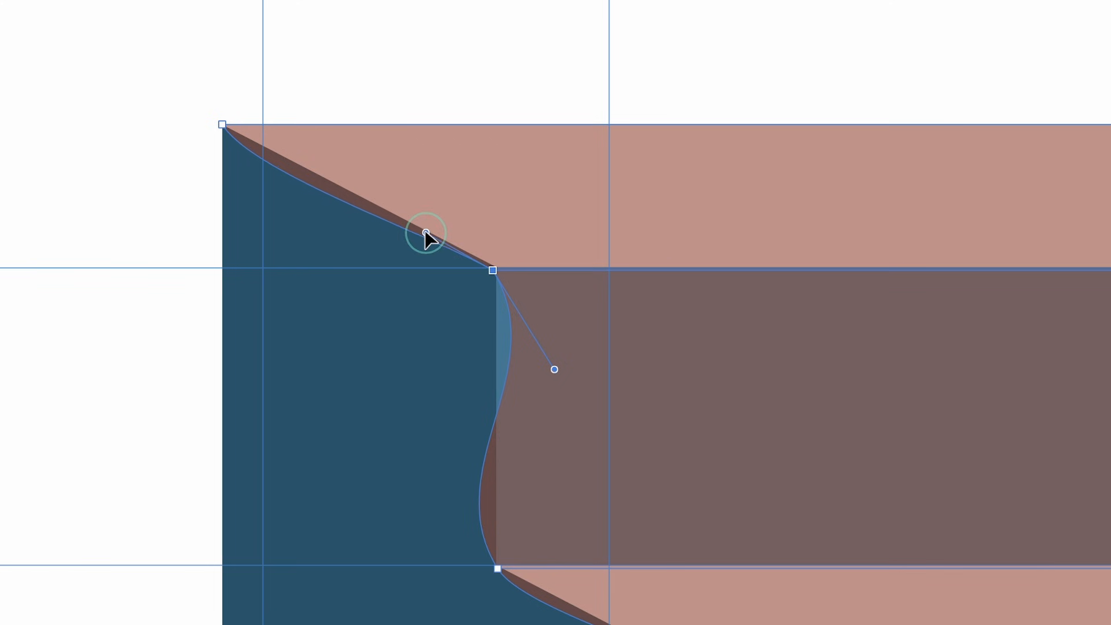
left_click(223, 125)
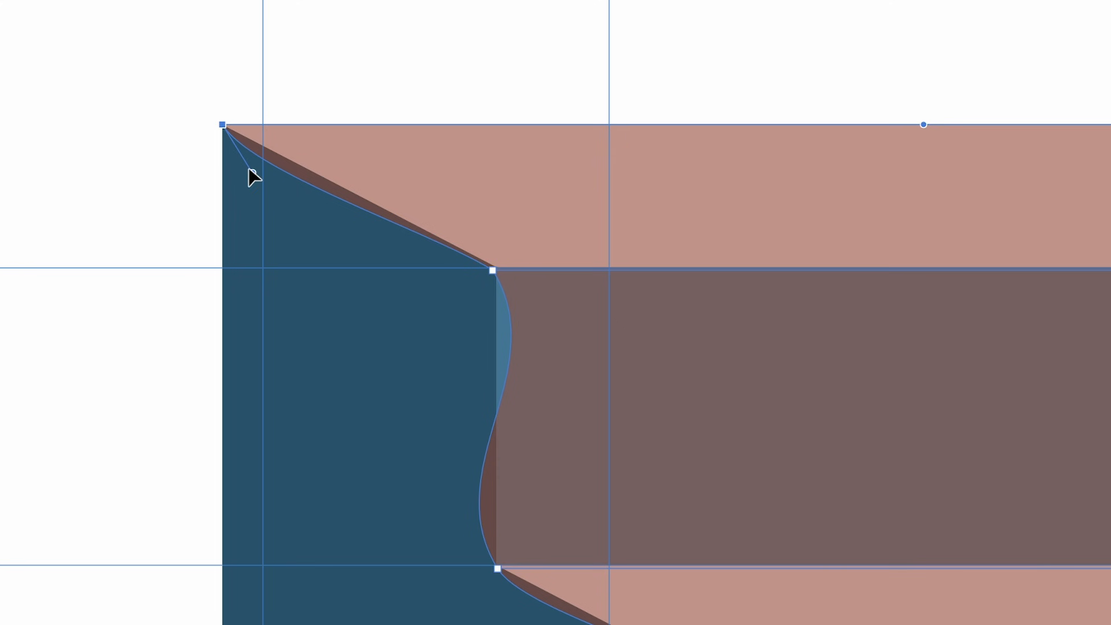
left_click_drag(249, 170, 270, 151)
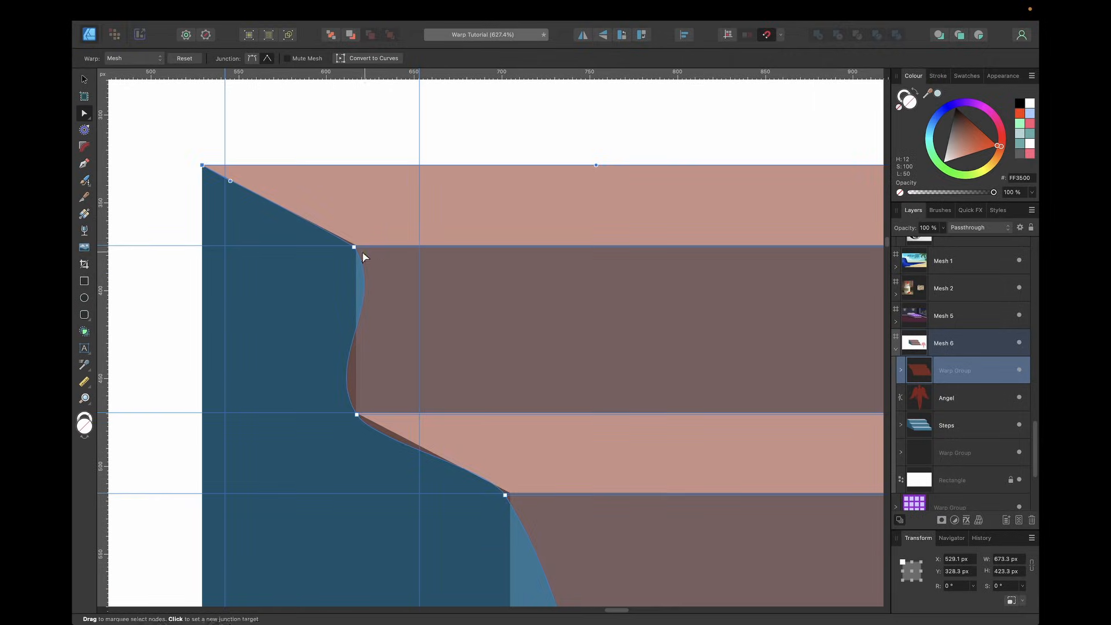
left_click(357, 414)
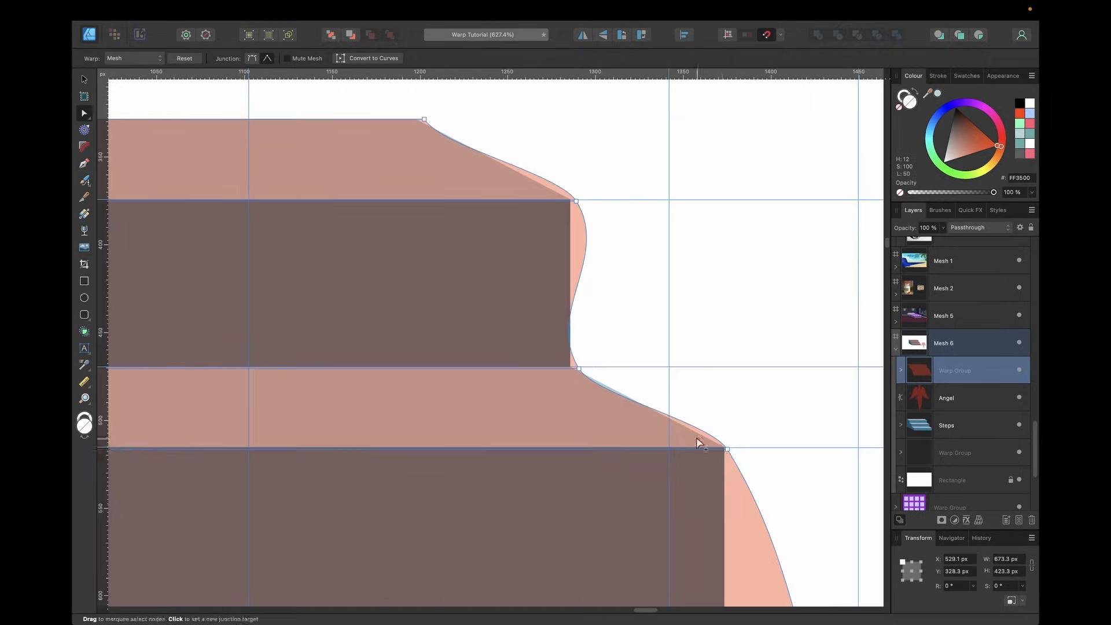
Hide the guides and adjust the handles on the mesh's right edge so it follows the upper two steps' straight edges
left_click(725, 447)
key("super+;")
left_click_drag(712, 427, 697, 432)
left_click(578, 368)
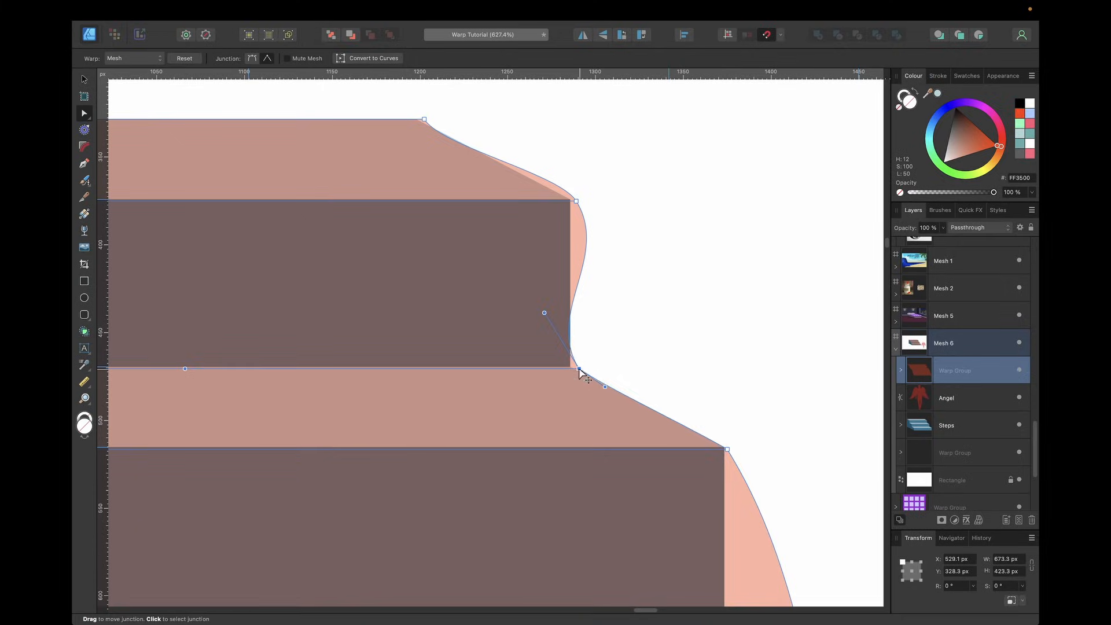
left_click(575, 201)
left_click_drag(575, 203, 434, 124)
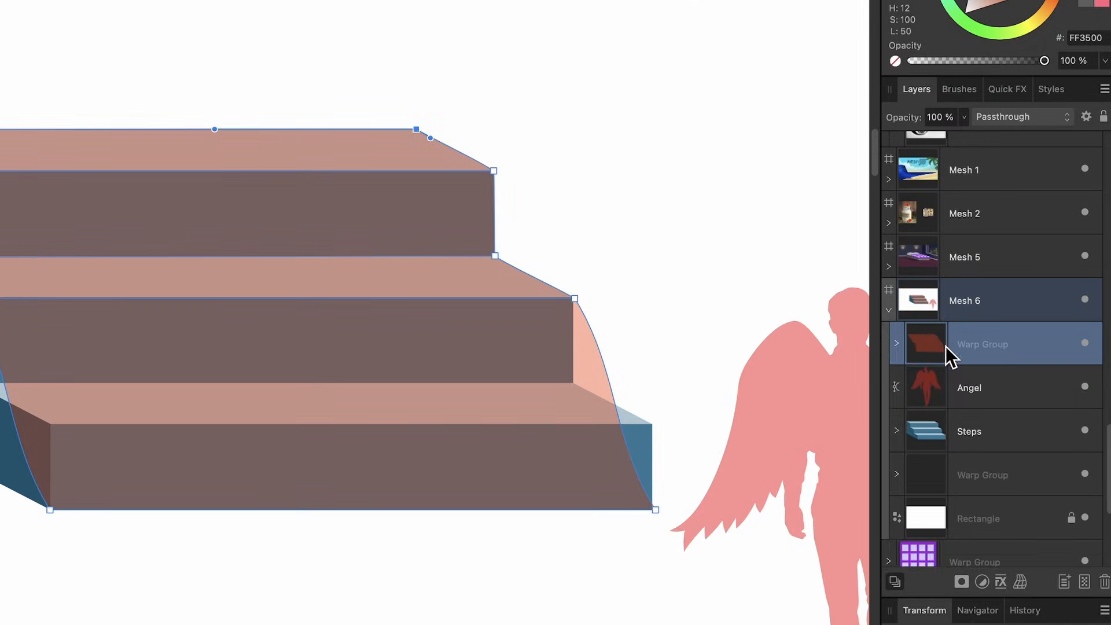
Select the Rectangle inside the Warp Group and reduce its fill opacity to 0 %
left_click(900, 371)
left_click(923, 390)
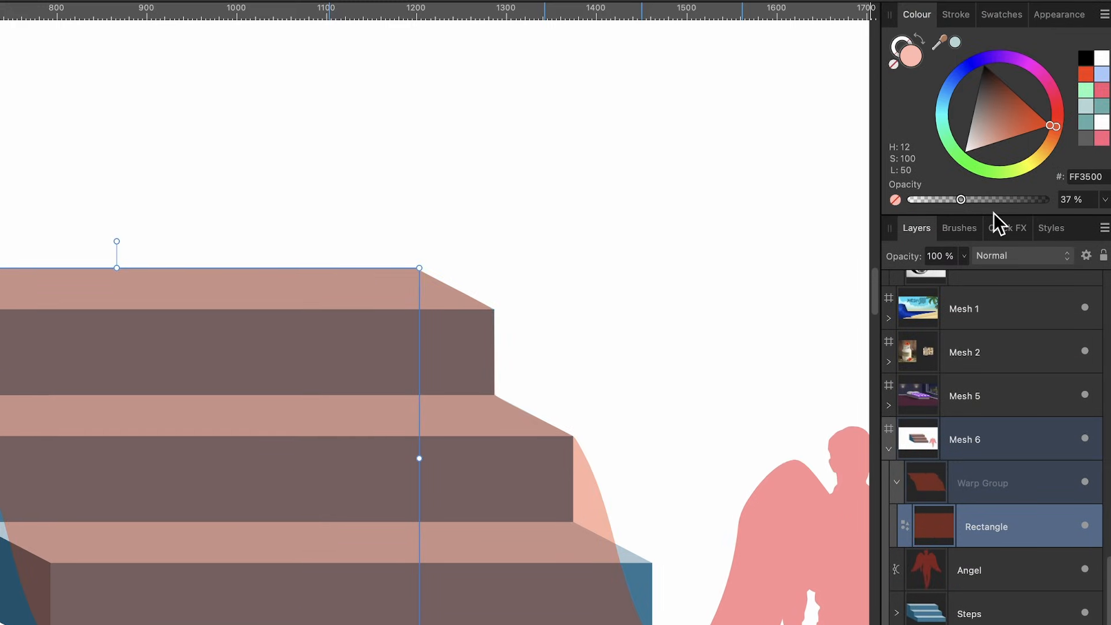
left_click_drag(976, 198, 850, 198)
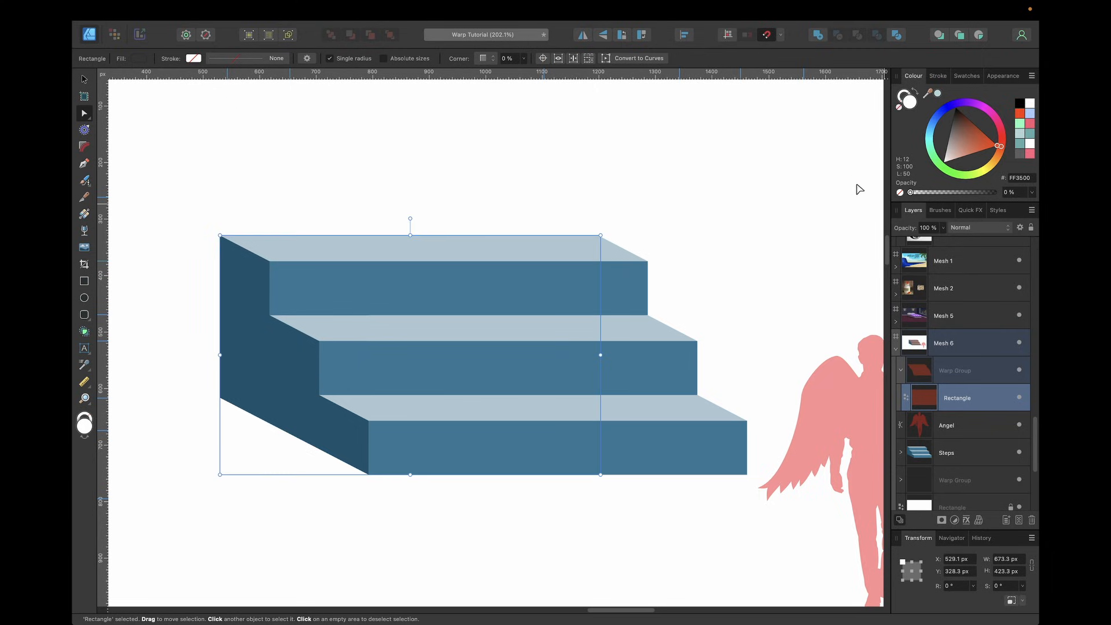
Move the Angel shape onto the steps and nest it inside the transparent Rectangle in the Warp Group
key("v")
scroll(786, 200, "down", 2)
scroll(787, 200, "right", 1)
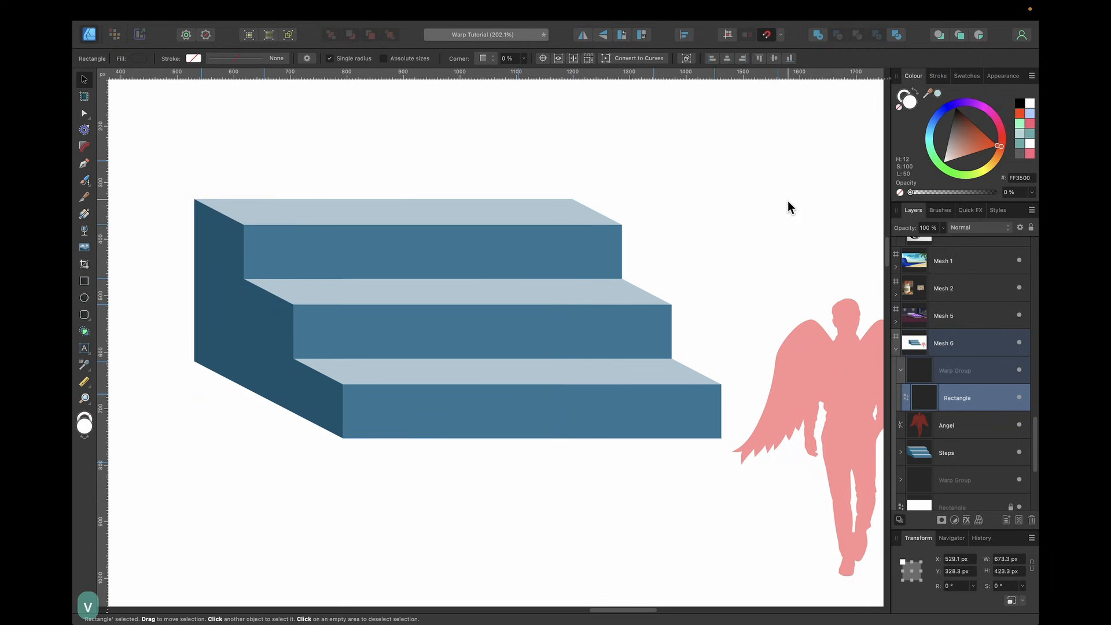
left_click(954, 430)
left_click_drag(829, 362, 513, 270)
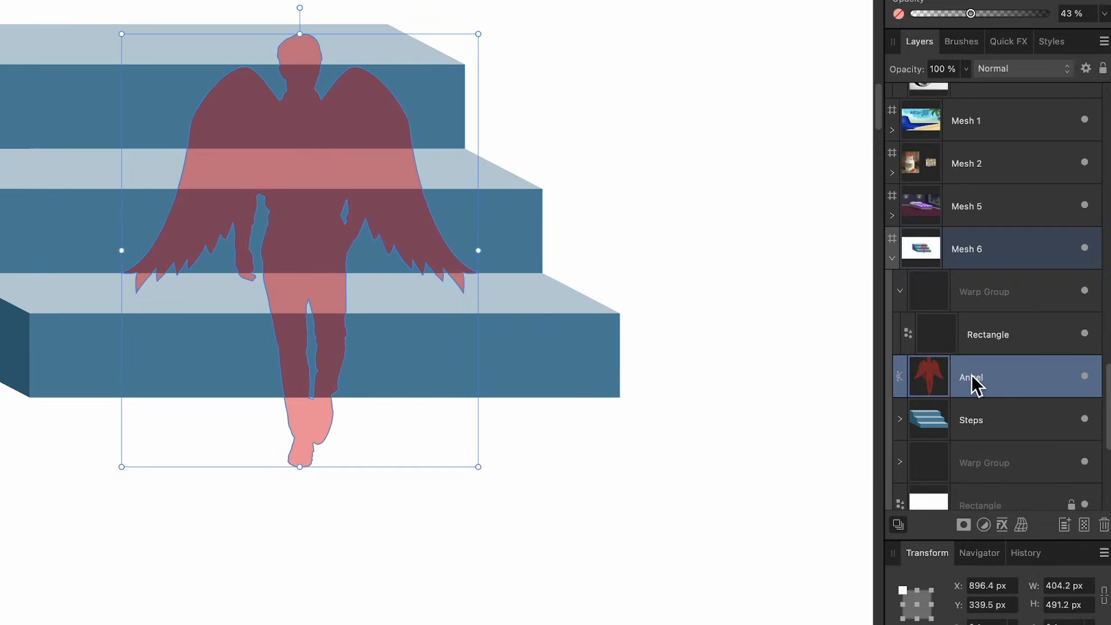
left_click_drag(973, 384, 977, 347)
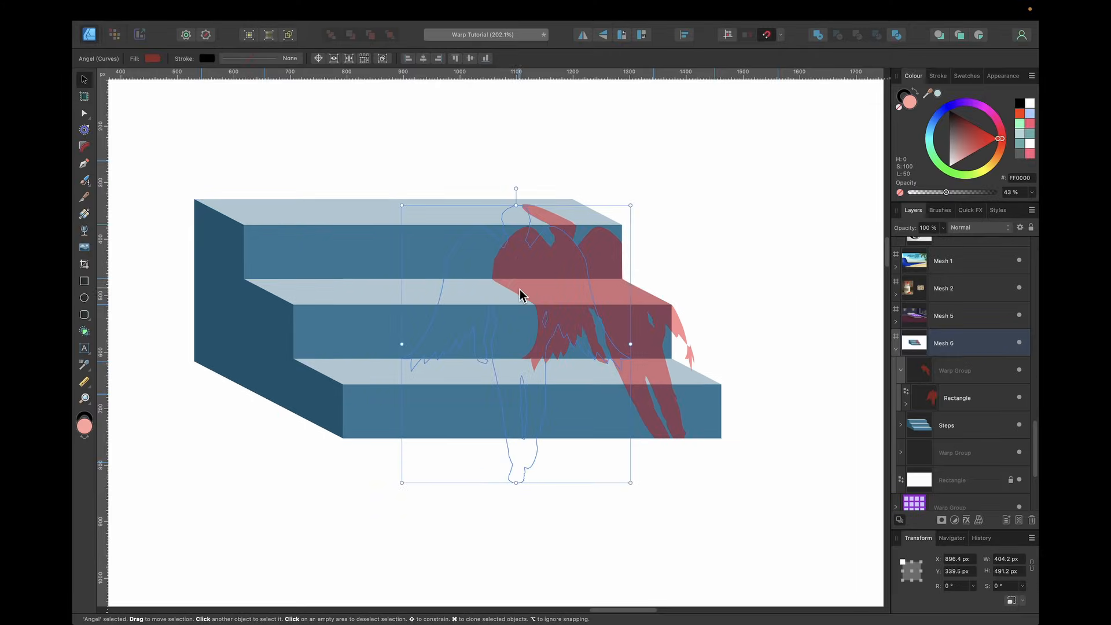
Reposition the nested Angel so it lies draped over the middle of the steps
left_click_drag(520, 293, 429, 341)
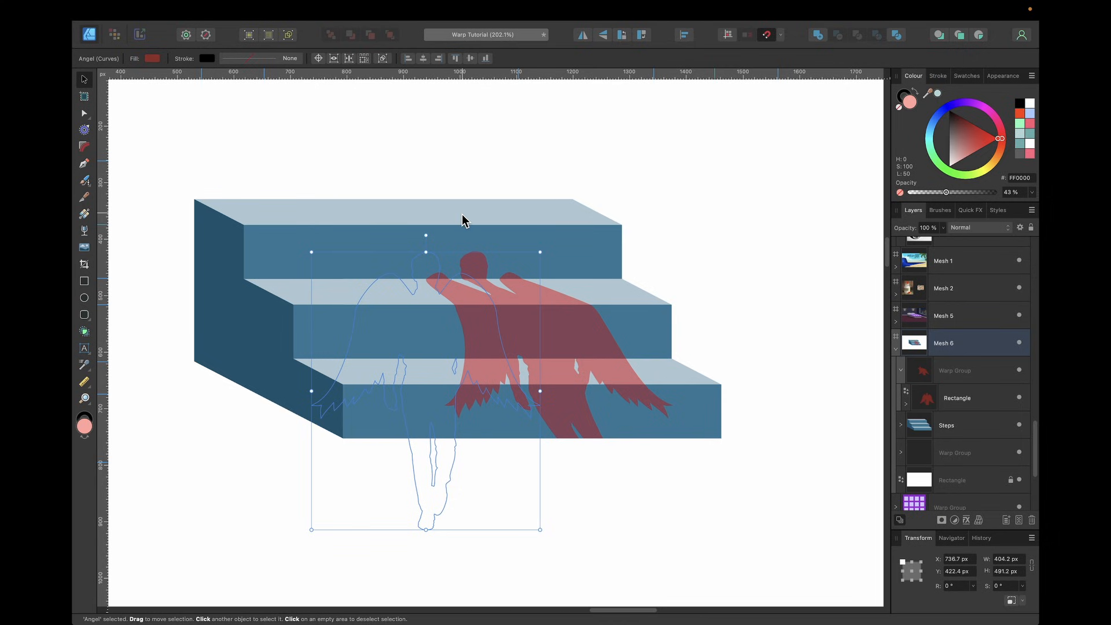
scroll(463, 218, "up", 4)
scroll(464, 218, "left", 2)
left_click_drag(520, 376, 501, 362)
right_click(485, 316)
left_click(487, 304)
scroll(502, 355, "down", 3)
scroll(502, 355, "right", 3)
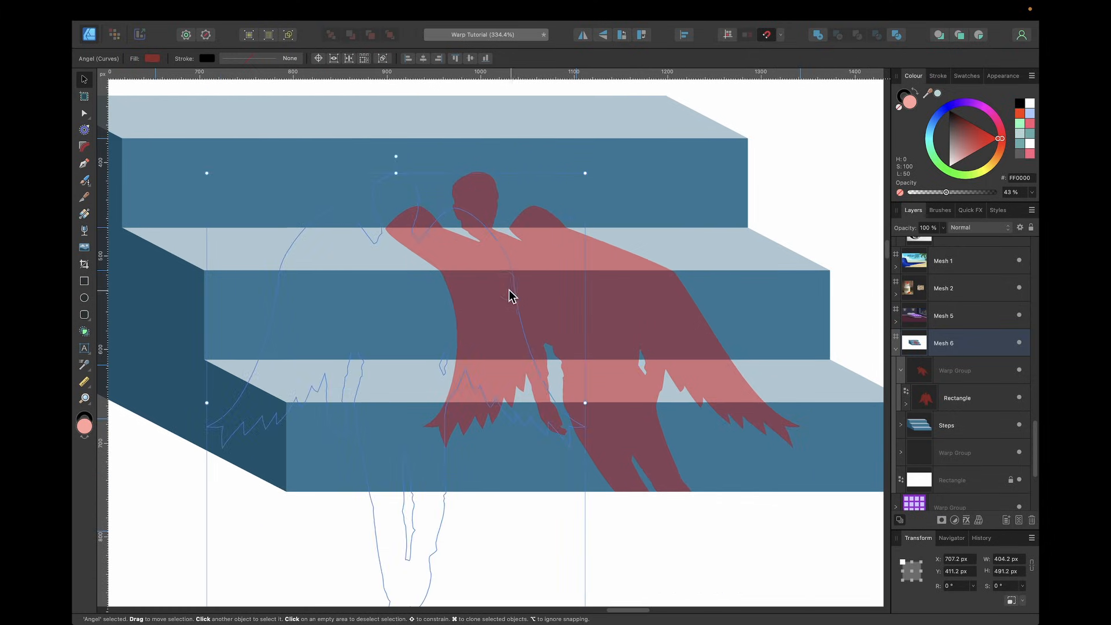
mouse_move(510, 290)
left_mouse_down()
mouse_move(527, 375)
mouse_move(488, 285)
mouse_move(498, 278)
left_mouse_up()
key("super+0")
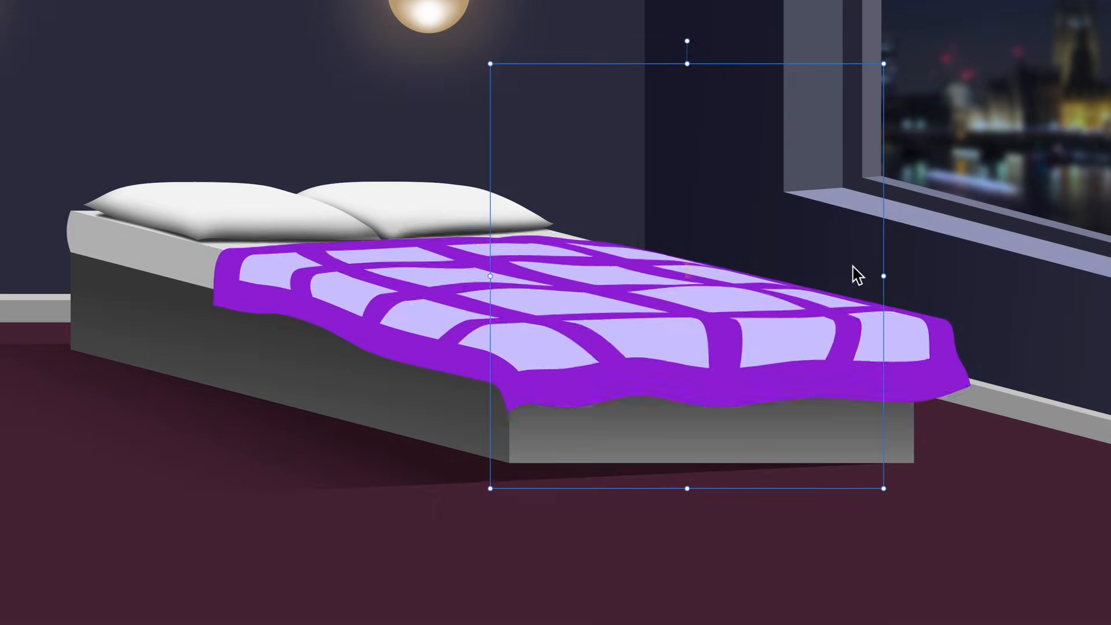
Expand the blanket's Warp Group in the bedroom scene and display its mesh with the Node tool
left_click_drag(850, 272, 801, 505)
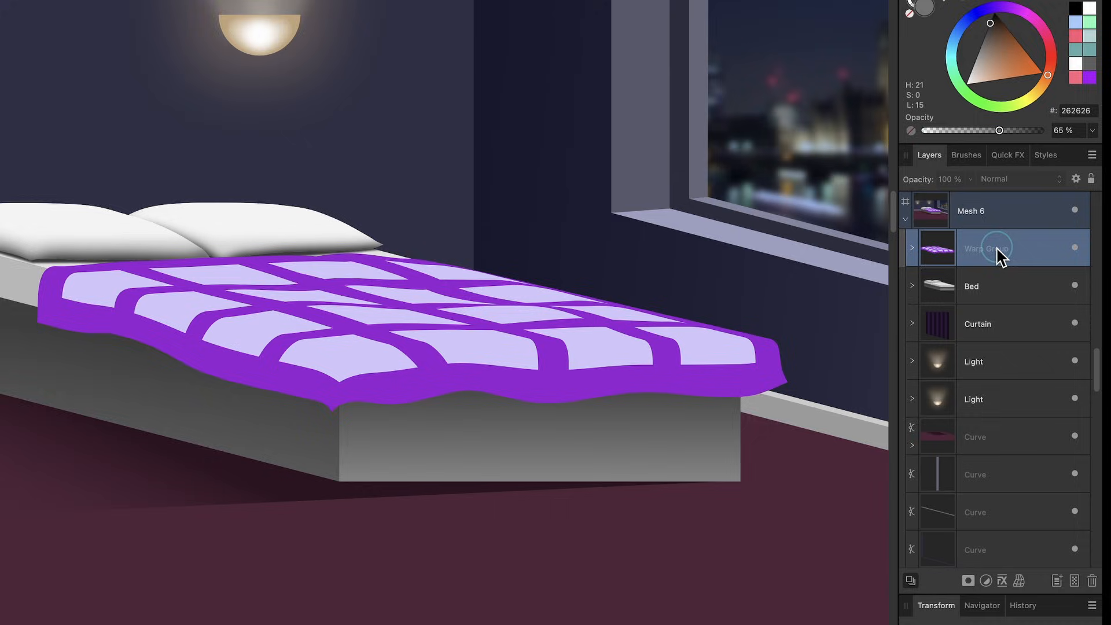
left_click(962, 283)
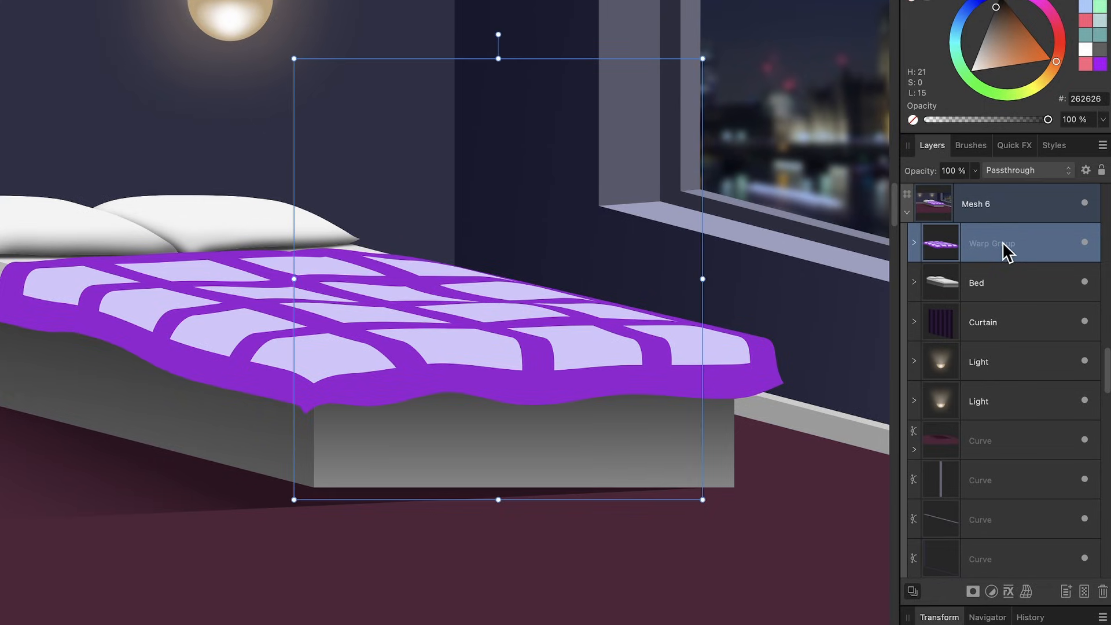
left_click(914, 243)
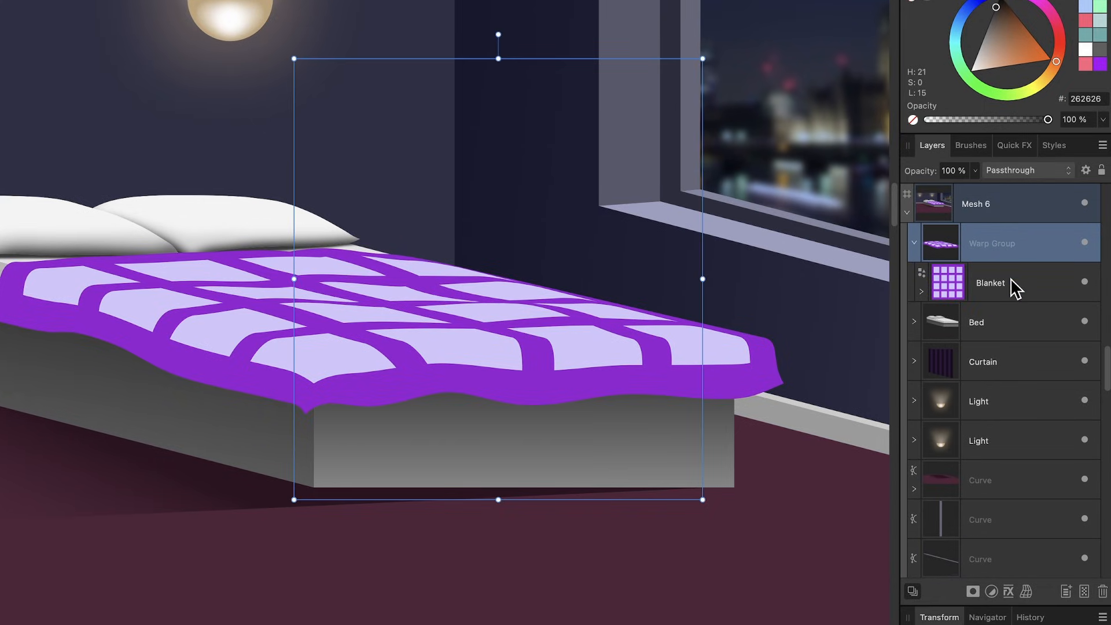
key("a")
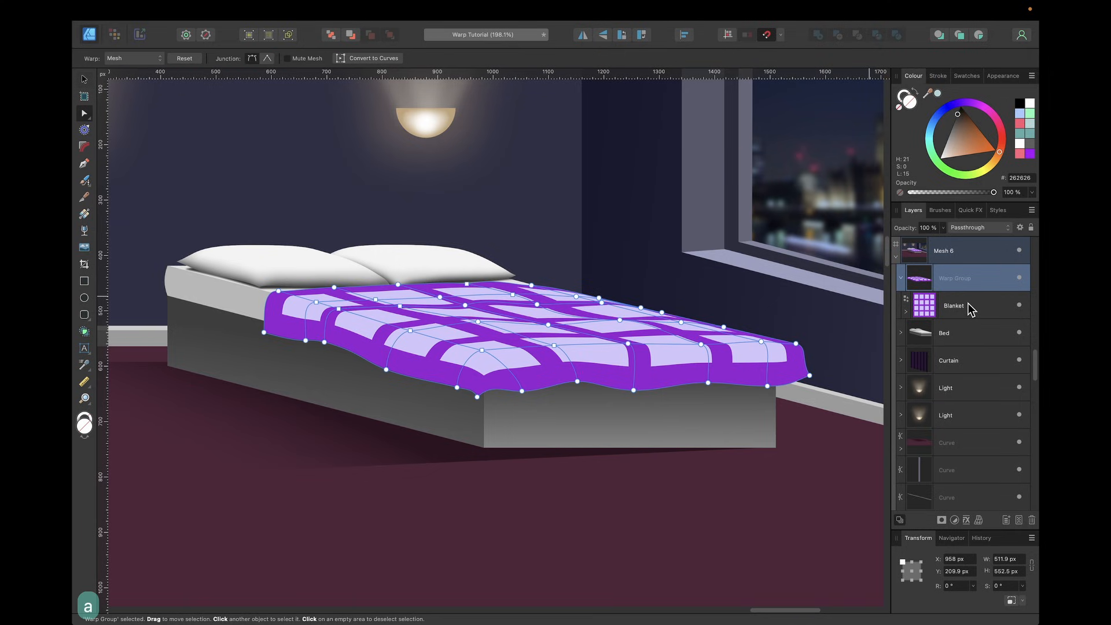
scroll(720, 323, "up", 2)
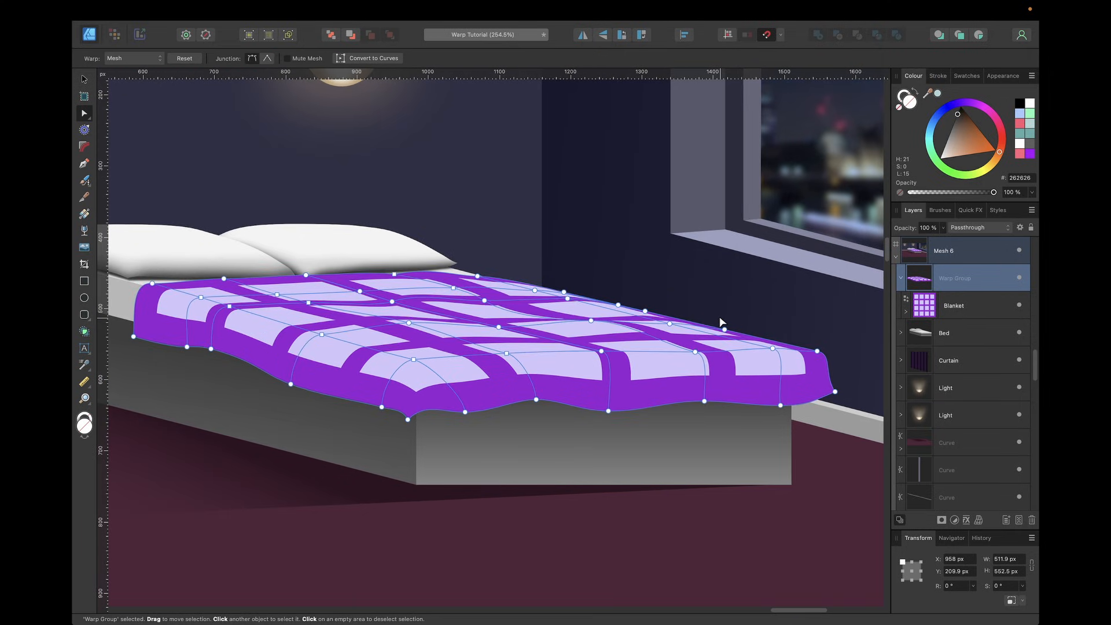
Review the available warp types for the blanket's mesh, and expand the Blanket layer to examine its contents
left_click(154, 62)
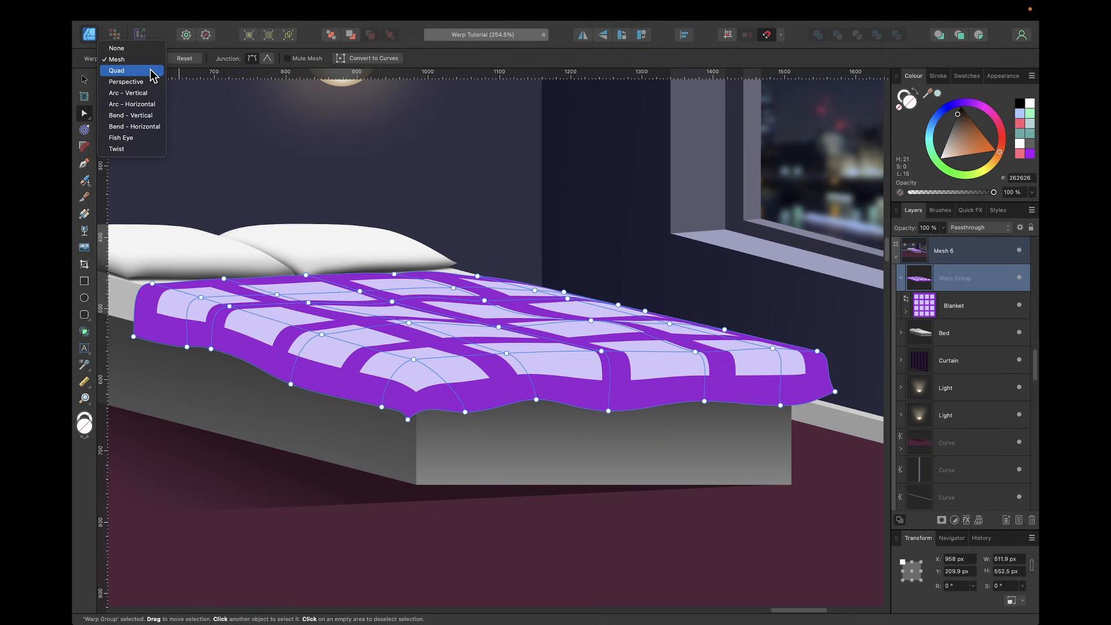
left_click(226, 42)
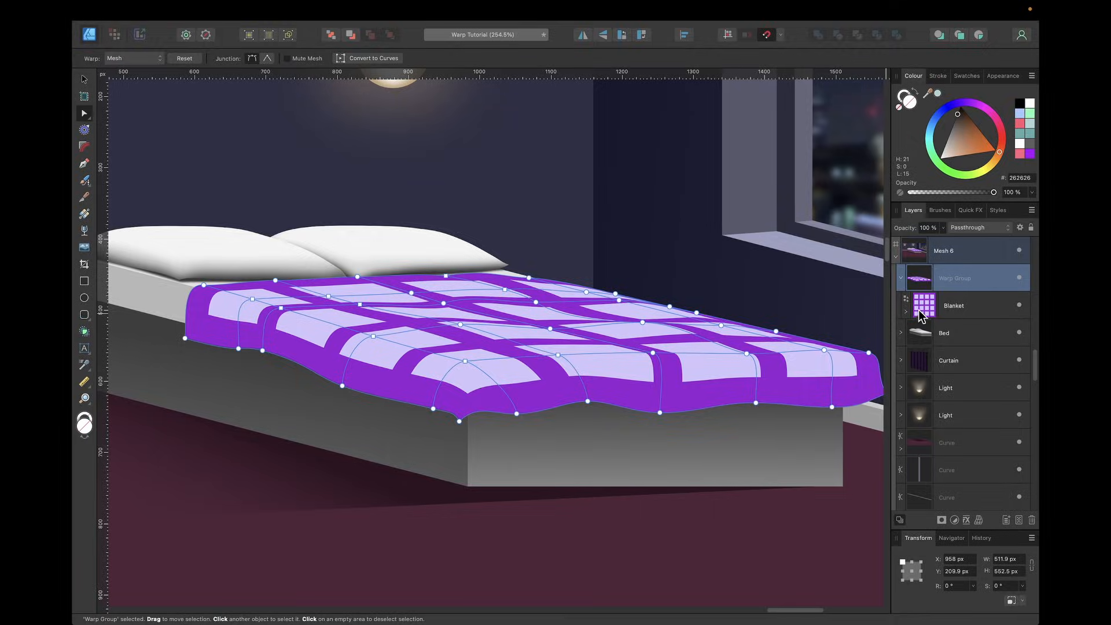
left_click(933, 307)
left_click(923, 172)
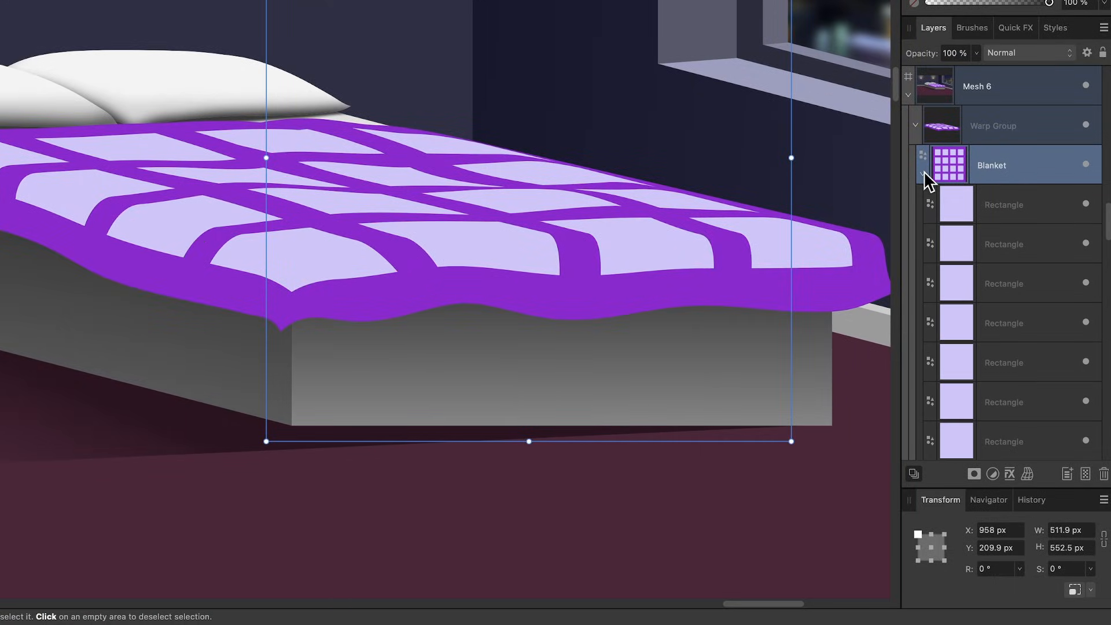
Select all the light Rectangle layers nested inside the Blanket and combine them into one group
left_click(1014, 218)
scroll(1013, 289, "down", 5)
left_click(1013, 317, "shift")
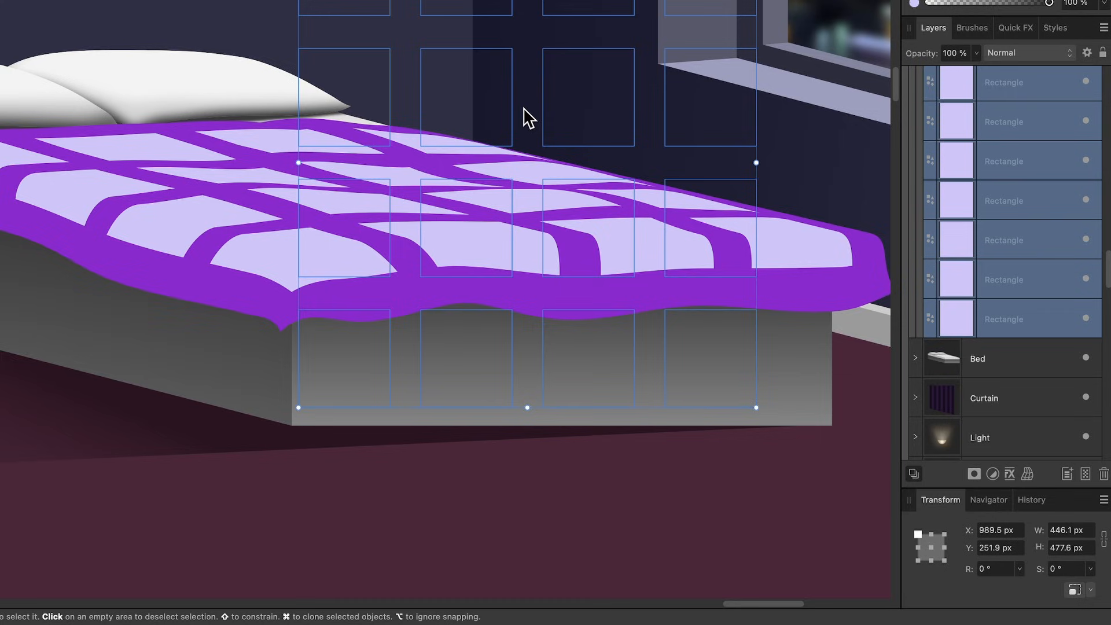
key("alt+super+g")
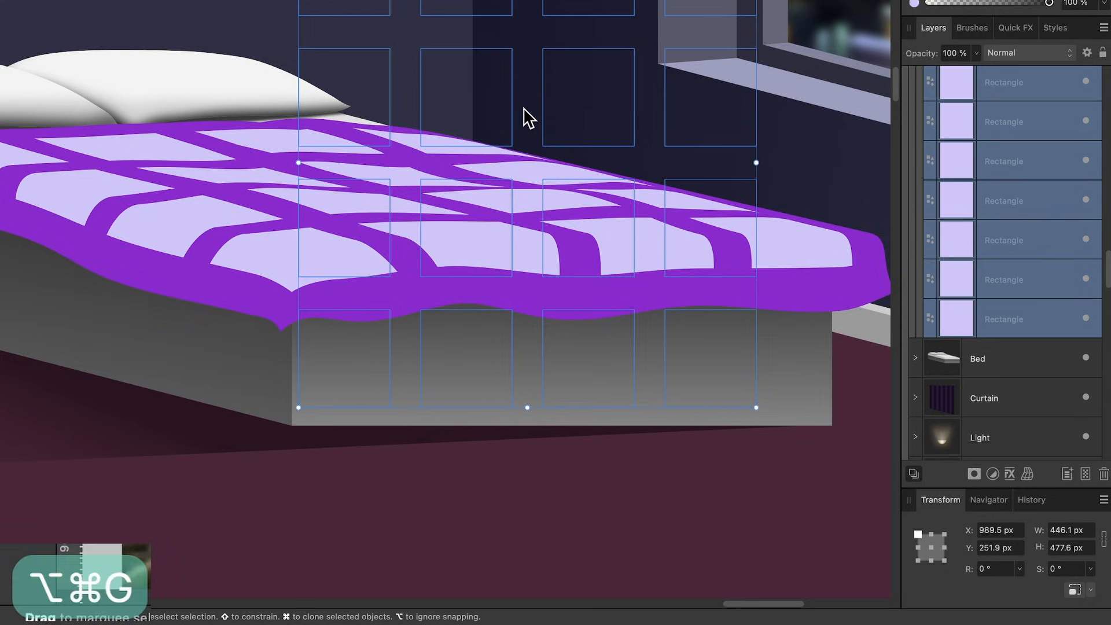
scroll(1039, 199, "up", 3)
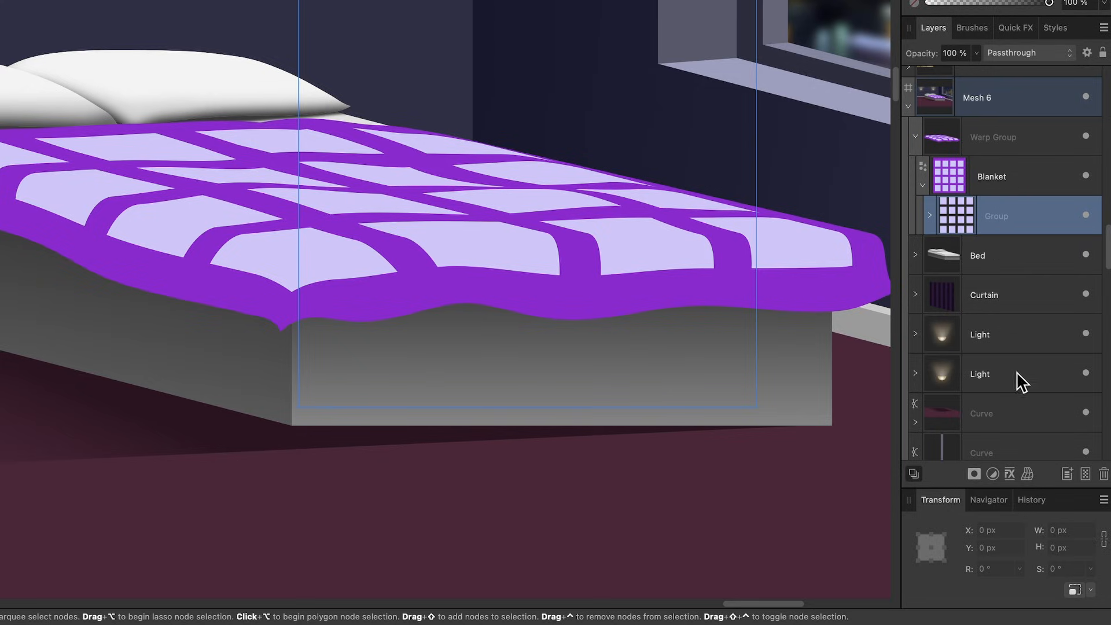
Apply a Twist warp to the blanket's group of squares and try different warp strengths
left_click(1027, 470)
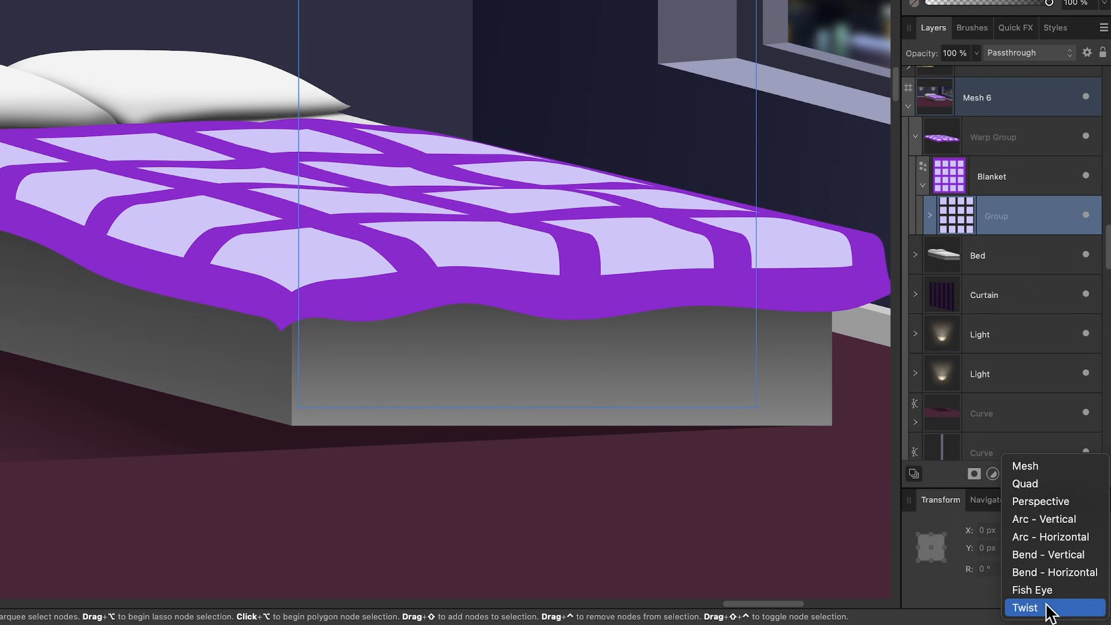
left_click(1045, 607)
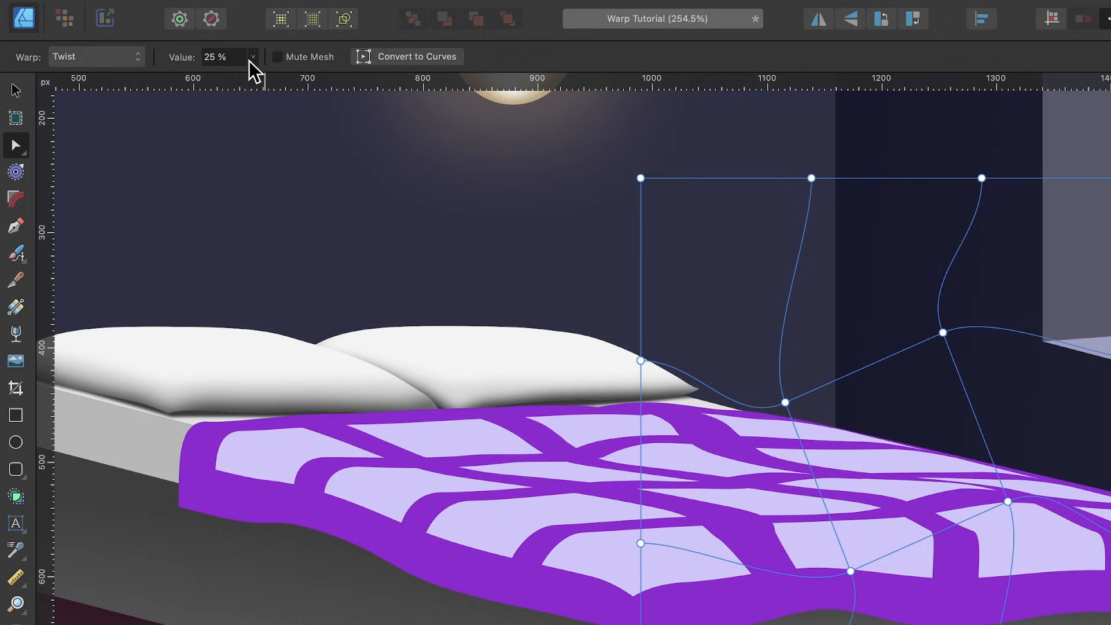
left_click(232, 58)
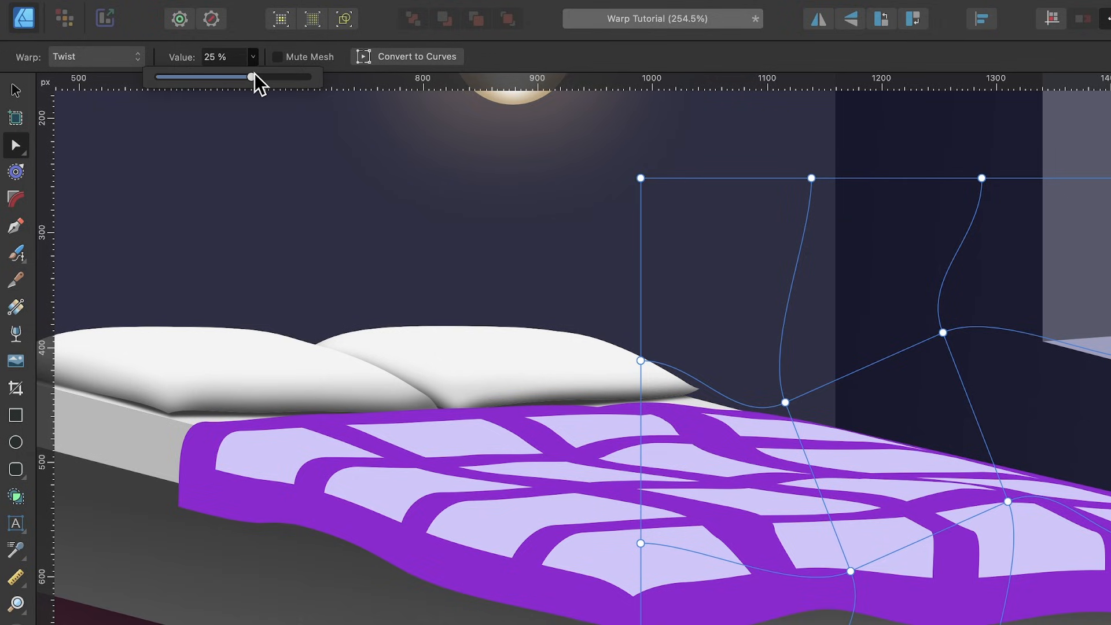
mouse_move(255, 74)
left_mouse_down()
mouse_move(226, 75)
mouse_move(248, 75)
left_mouse_up()
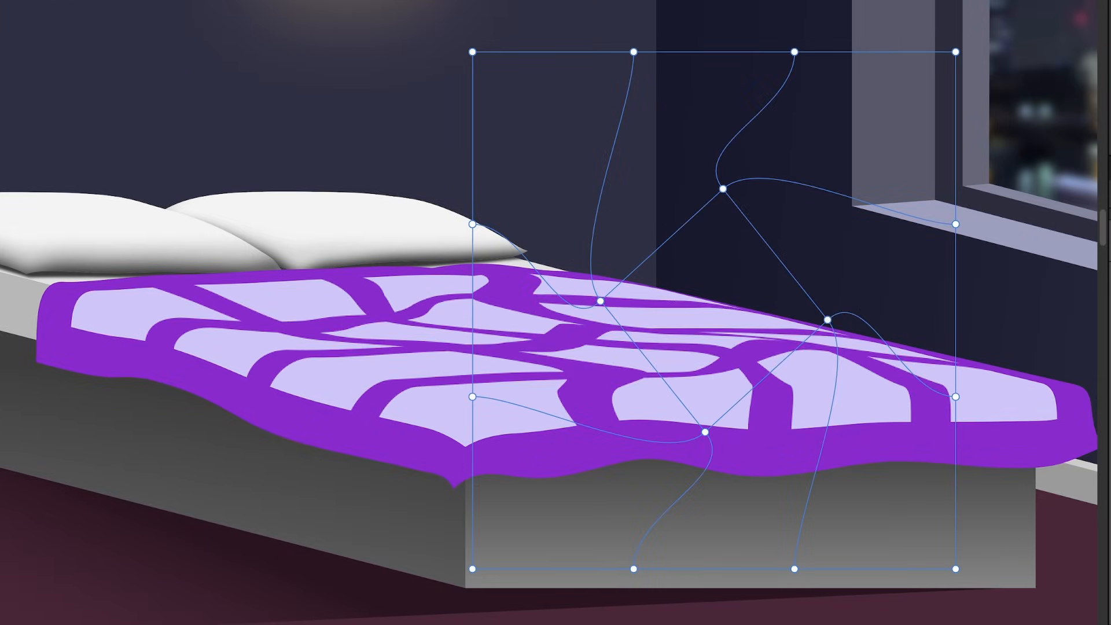
mouse_move(241, 68)
left_mouse_down()
mouse_move(198, 67)
mouse_move(232, 69)
left_mouse_up()
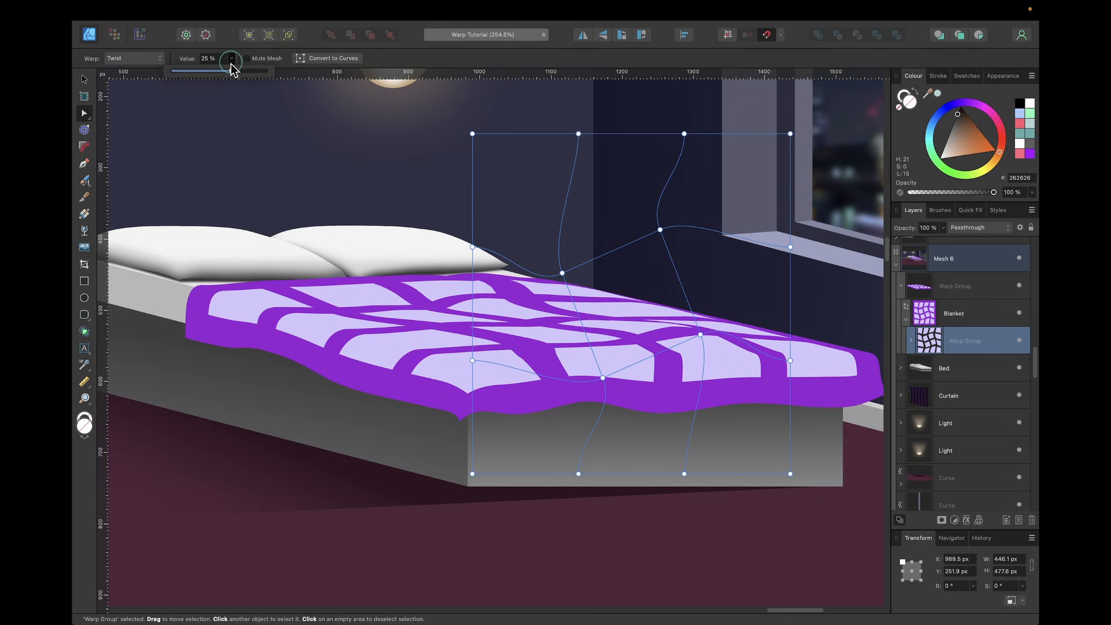
left_click_drag(232, 68, 205, 69)
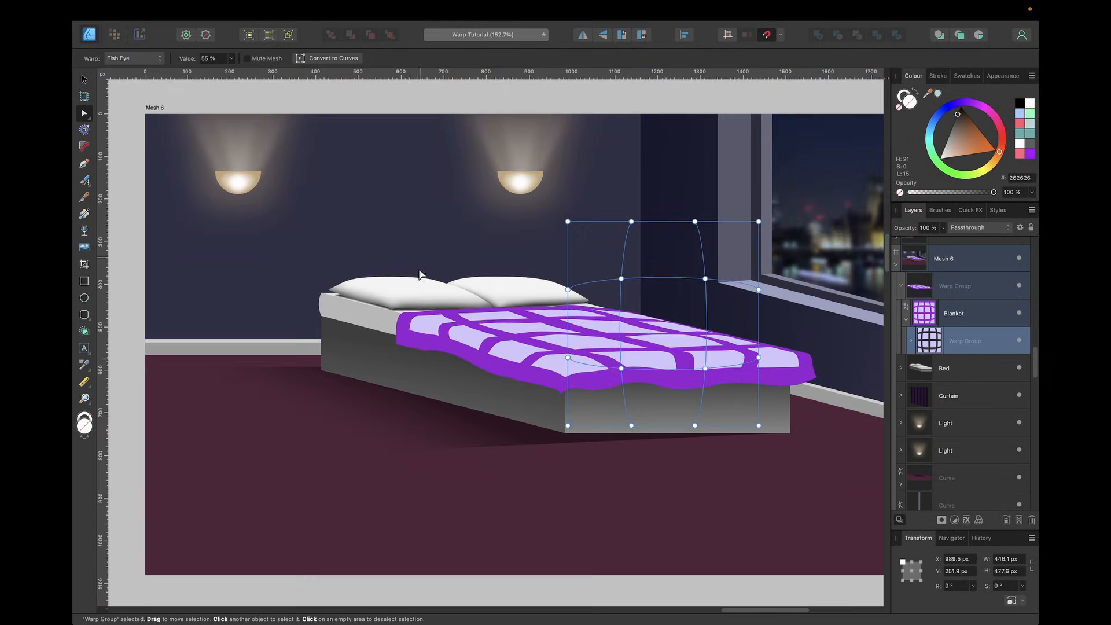
Move the flat, unwarped blanket off the bed to the area beside its left side
left_click(409, 359)
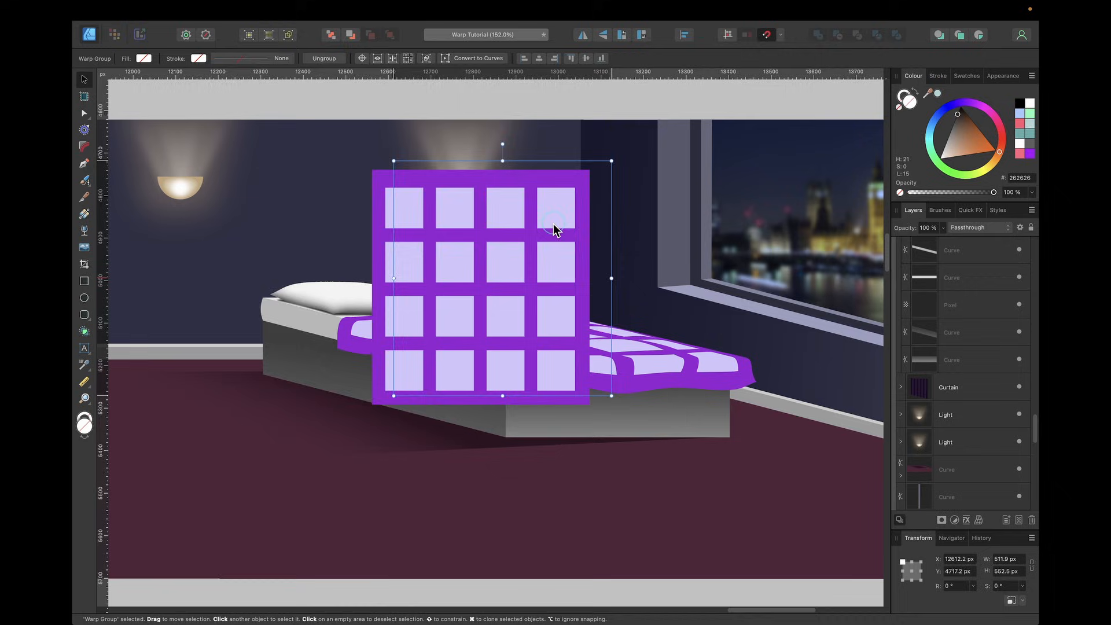
left_click_drag(525, 231, 287, 379)
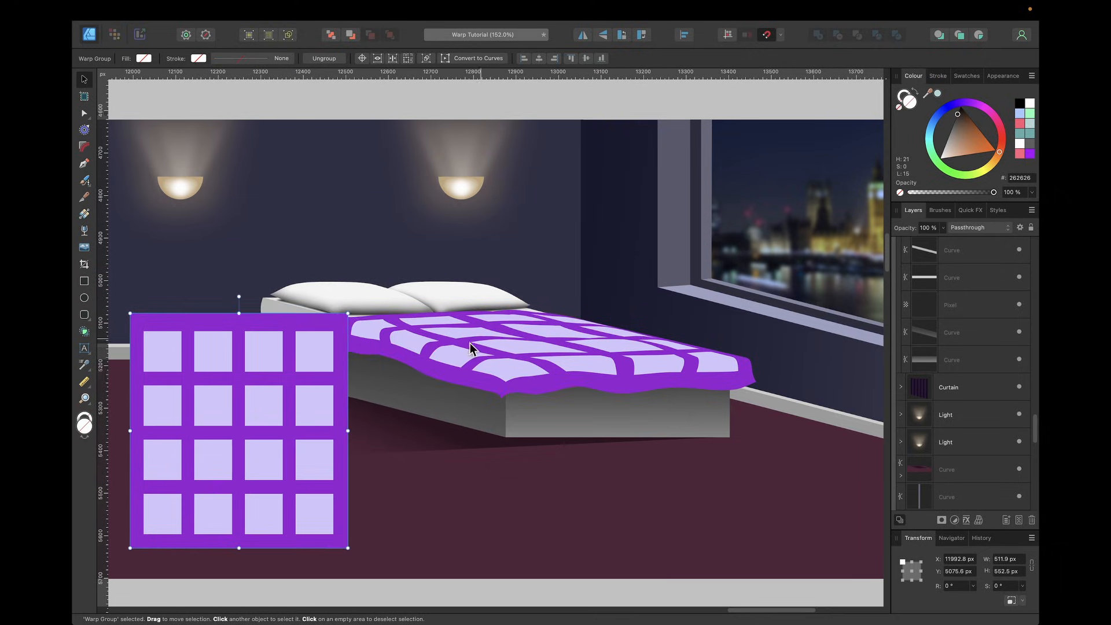
mouse_move(235, 430)
left_mouse_down()
mouse_move(285, 422)
mouse_move(213, 432)
left_mouse_up()
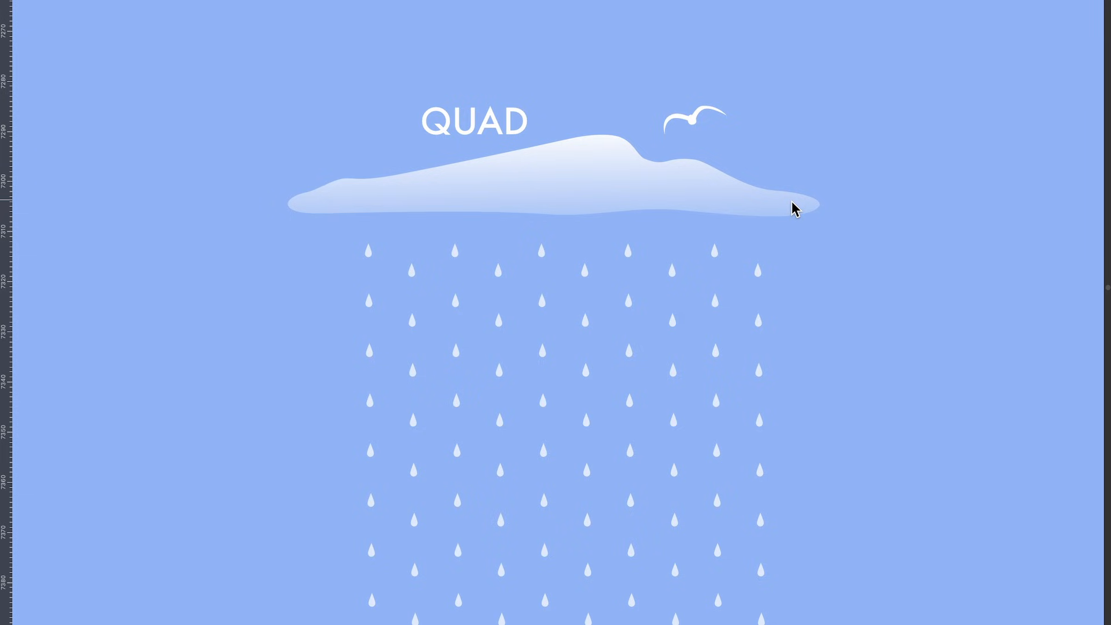
Put the QUAD text above the cloud into a Warp Group and set its warp type to Quad
scroll(575, 88, "up", 3)
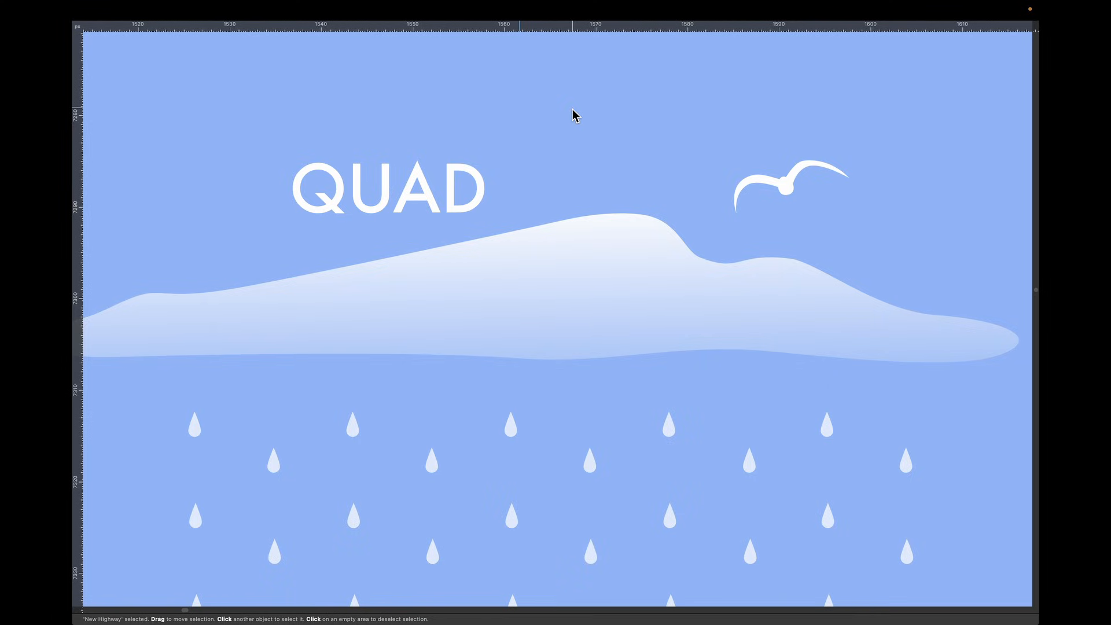
key("Tab")
left_click(439, 186)
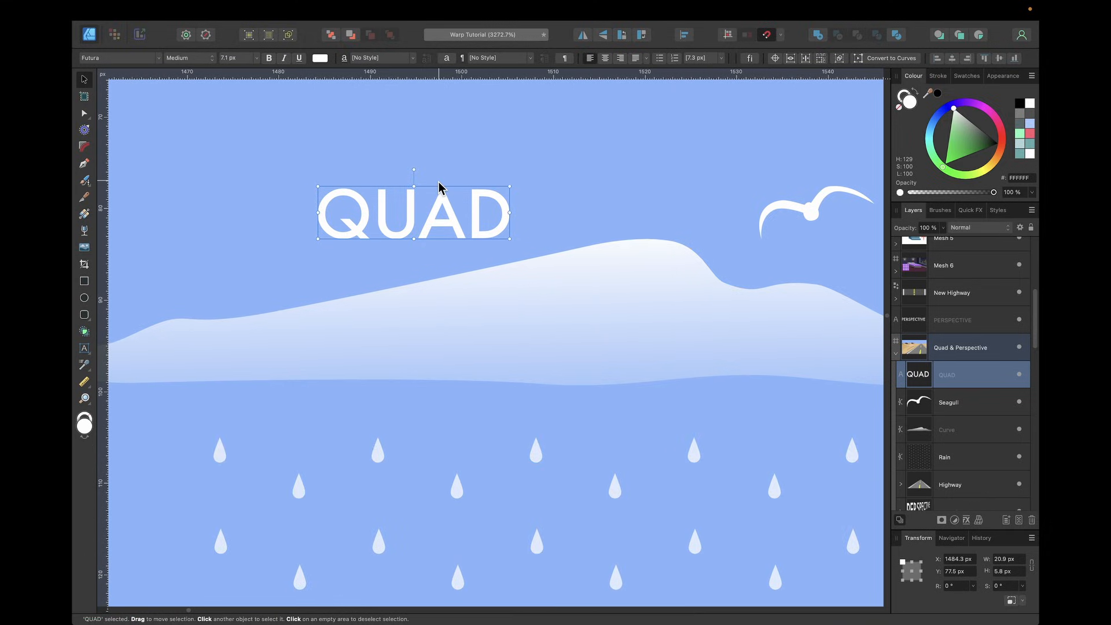
key("alt+super+g")
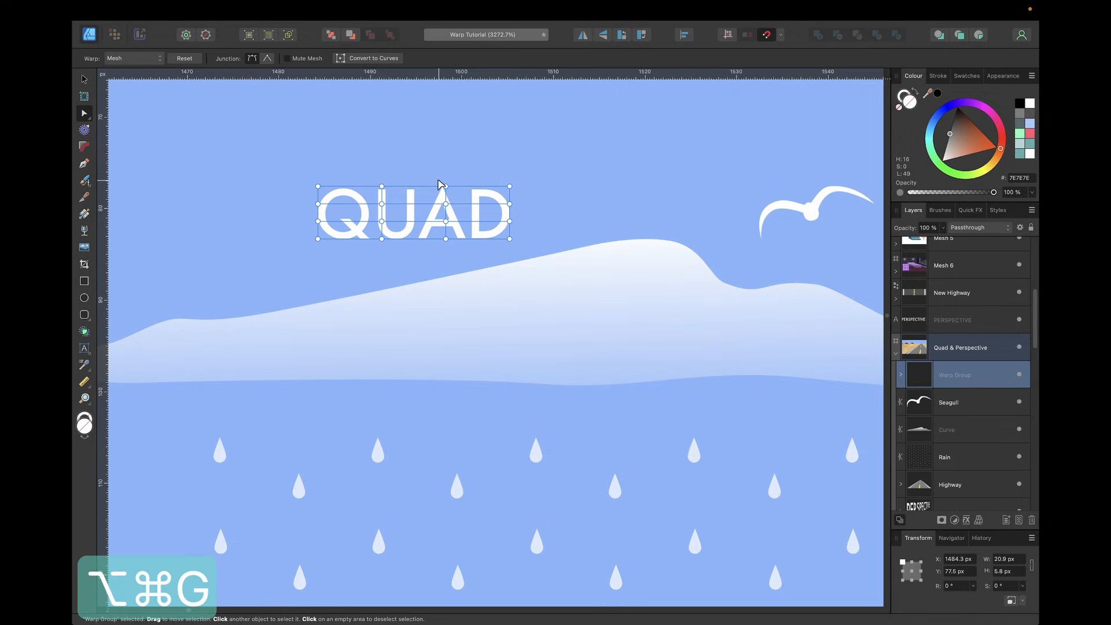
left_click(152, 59)
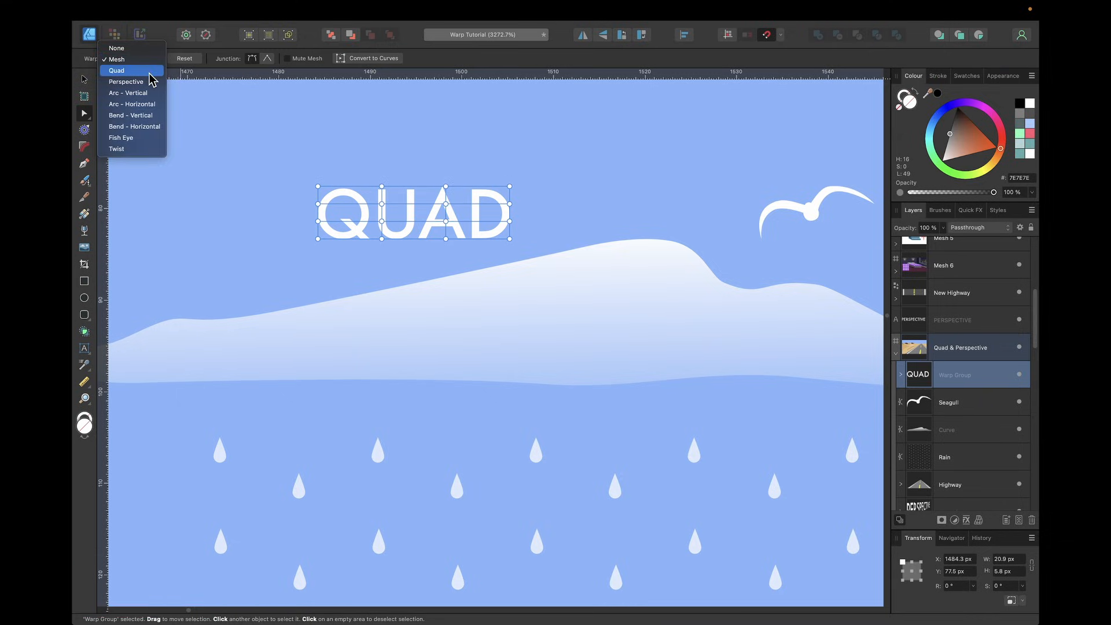
left_click(151, 71)
Reposition the QUAD warp's corner nodes so the text follows the cloud's slope and its left end is taller than its right
scroll(349, 197, "up", 5)
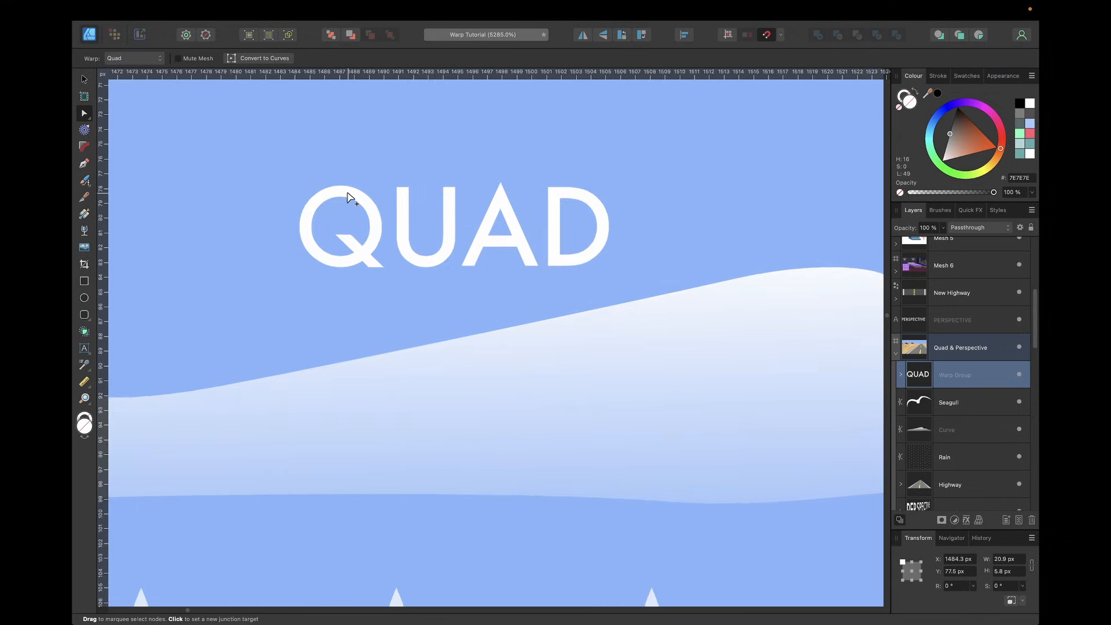
scroll(350, 198, "down", 2)
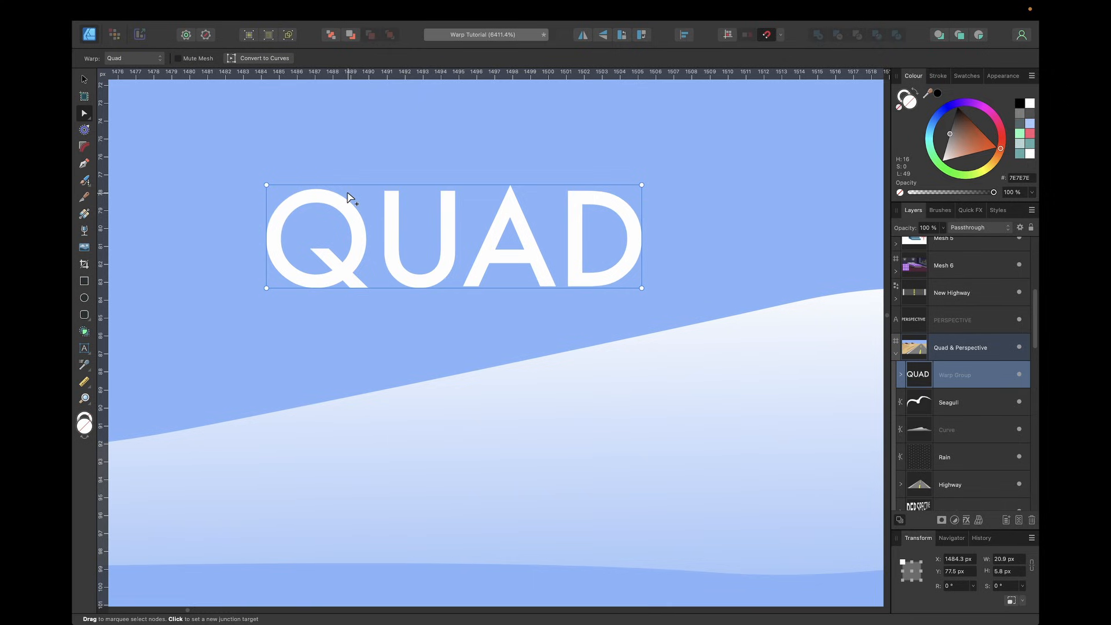
left_click_drag(253, 164, 315, 391)
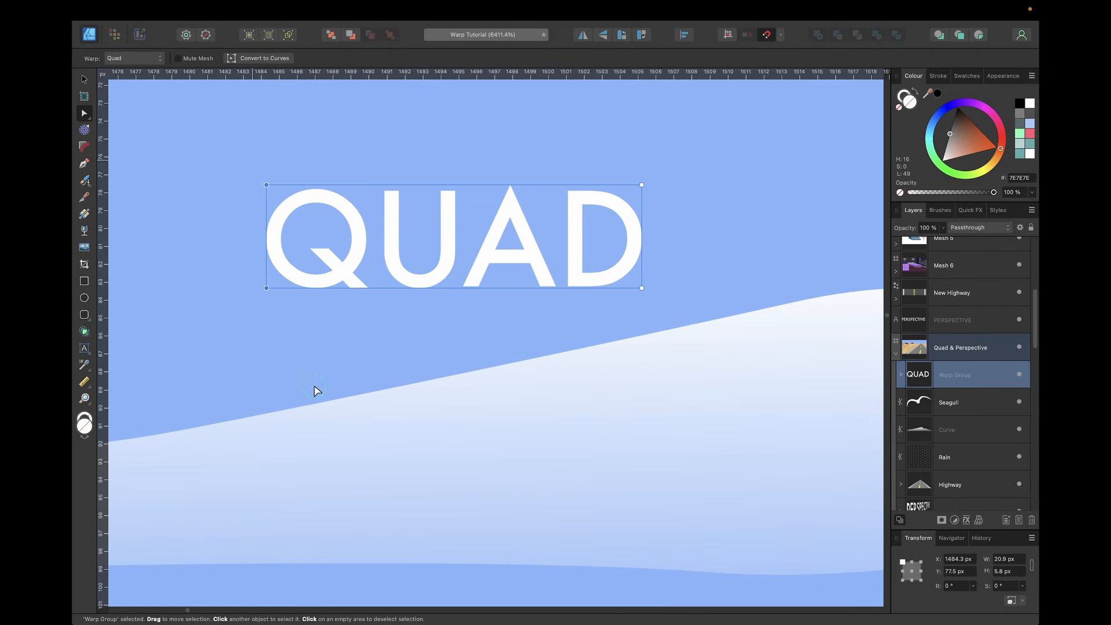
left_click_drag(276, 369, 275, 390)
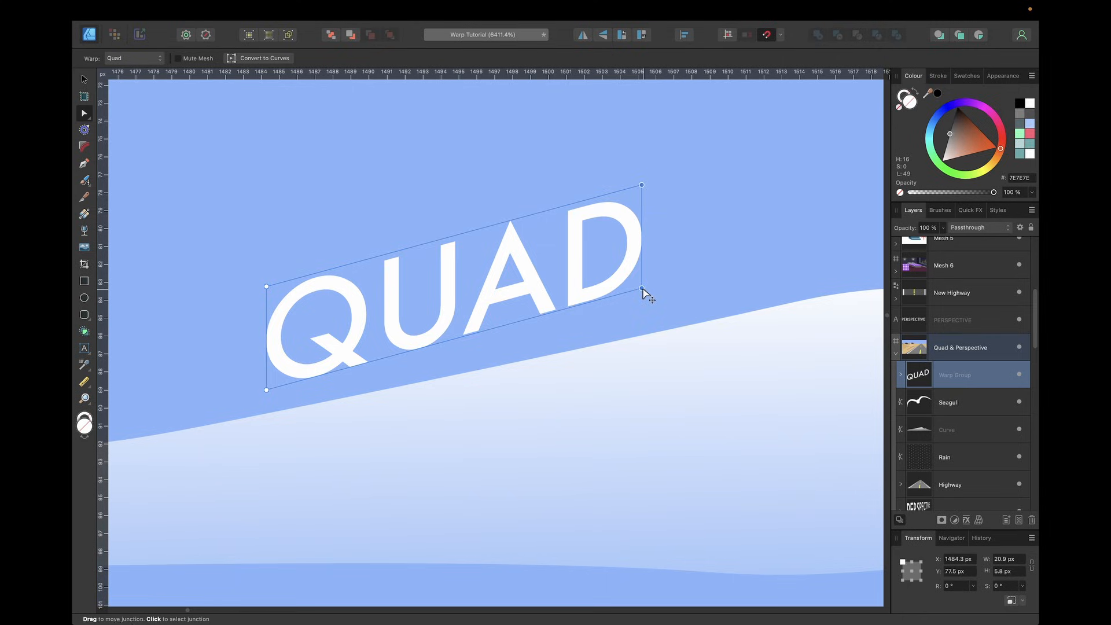
left_click_drag(641, 289, 641, 316)
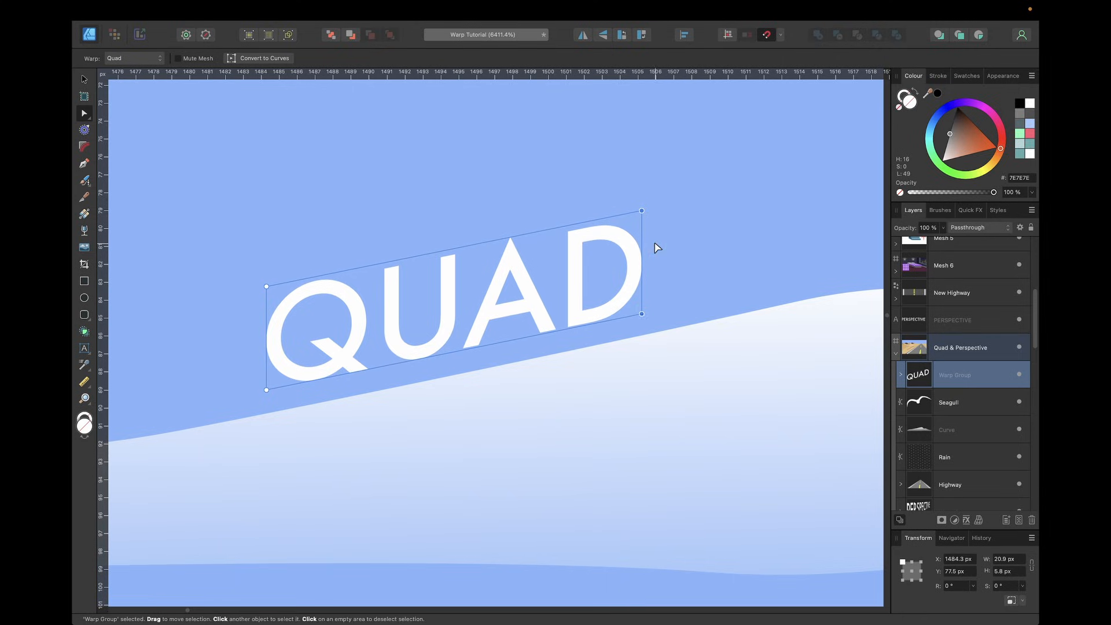
scroll(654, 244, "down", 5)
left_click_drag(509, 253, 534, 210)
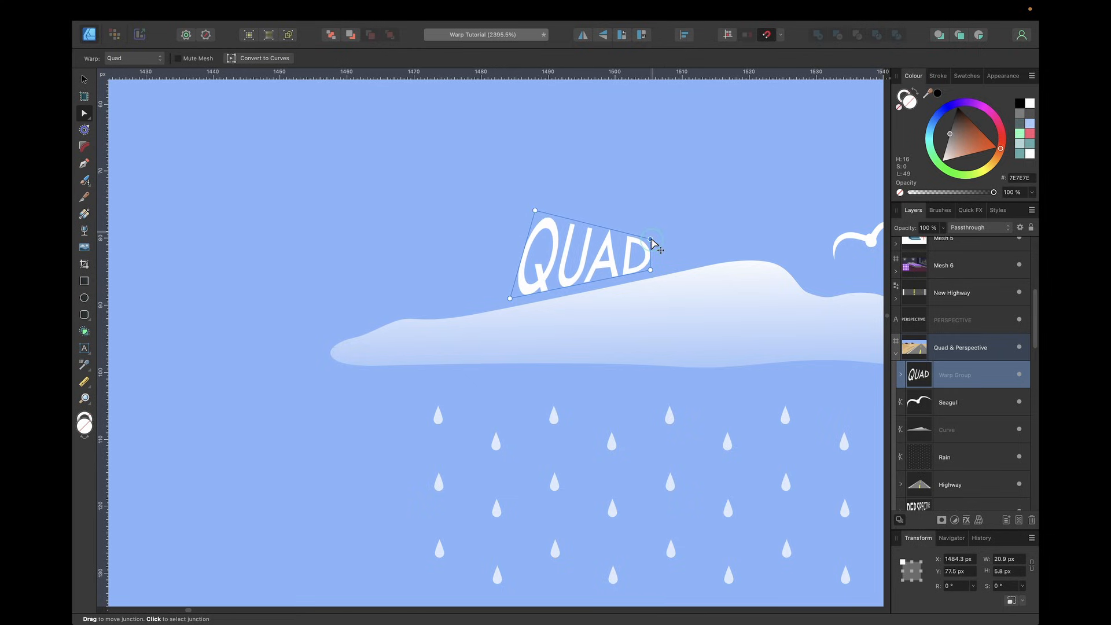
Try rotating the whole Seagull to about -42° and undo the rotation
scroll(650, 240, "right", 5)
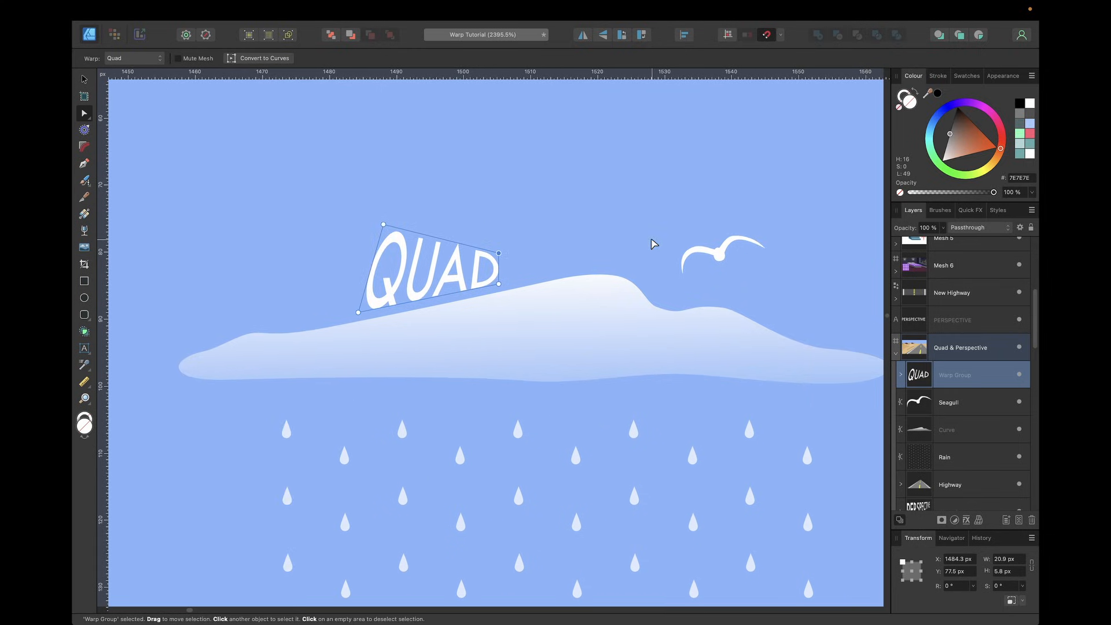
scroll(717, 256, "up", 5)
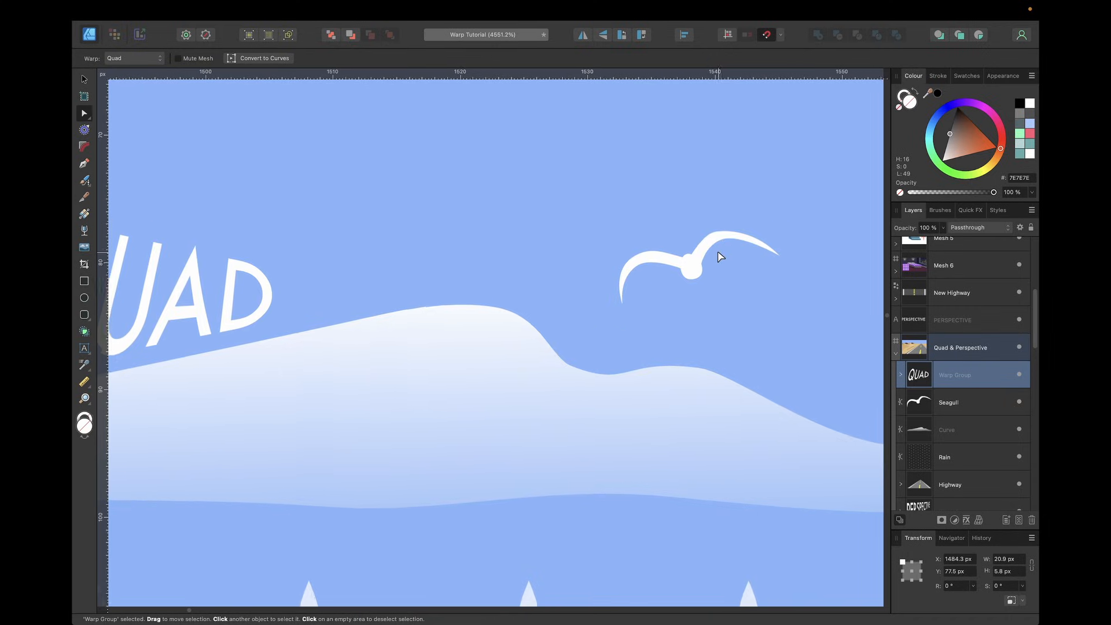
key("v")
left_click(692, 258)
scroll(613, 241, "right", 3)
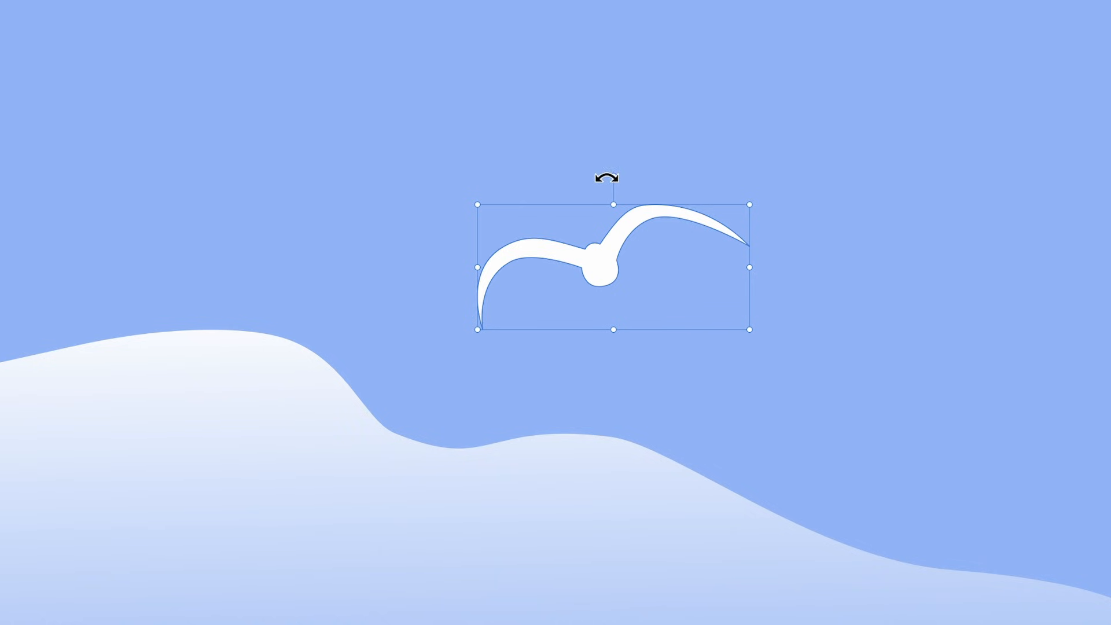
left_click_drag(586, 234, 612, 241)
left_click_drag(651, 191, 672, 199)
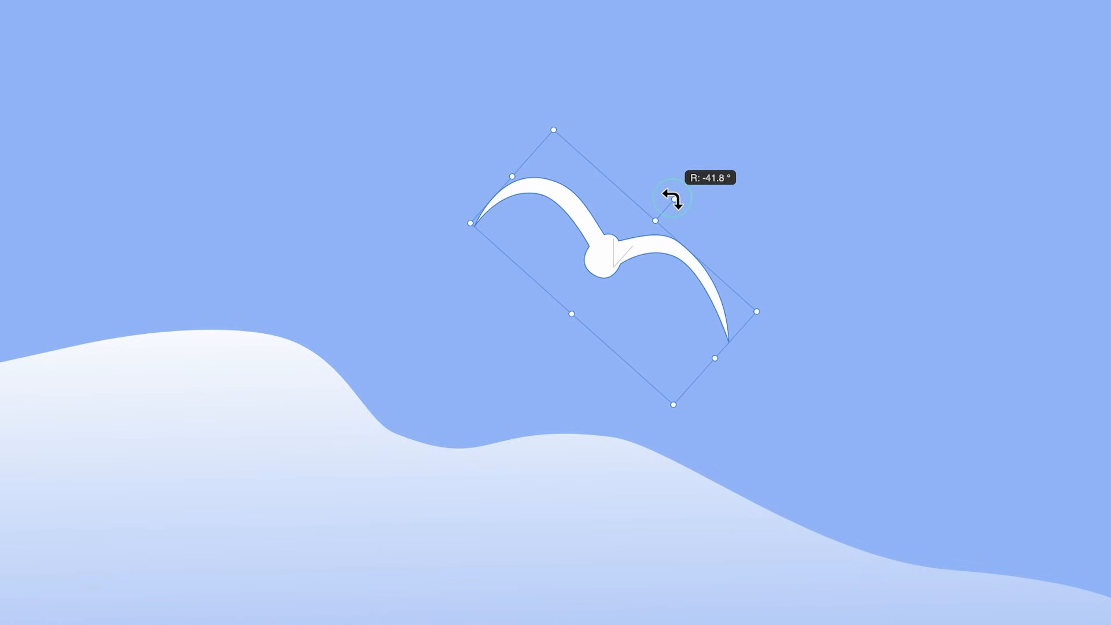
key("super+z")
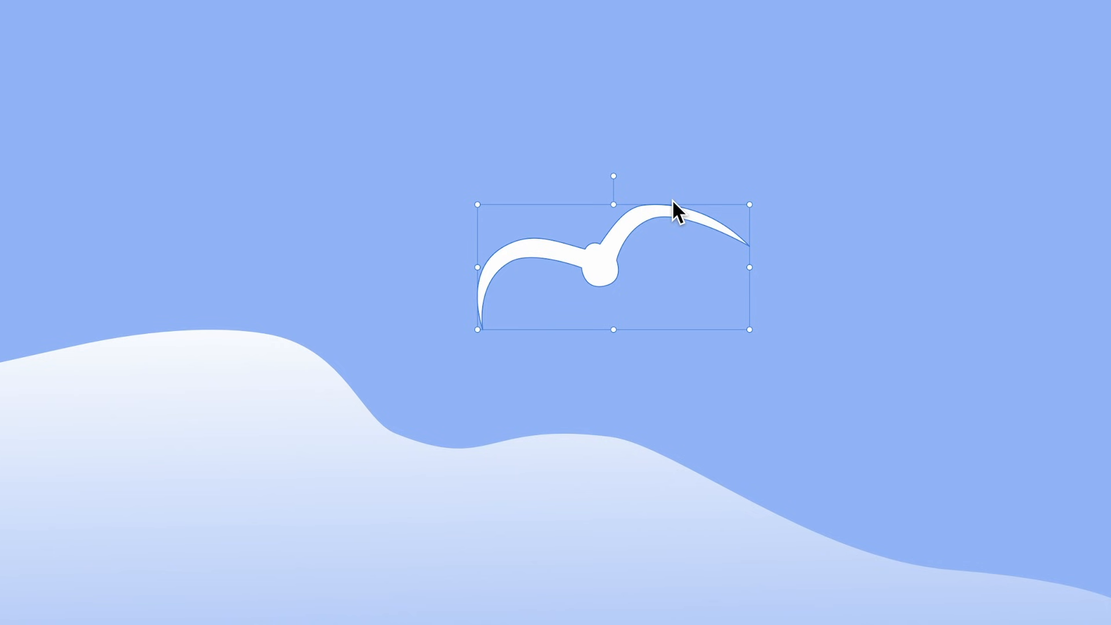
Try moving the Seagull's right wingtip node inward and upward, and undo the move
double_click(671, 203)
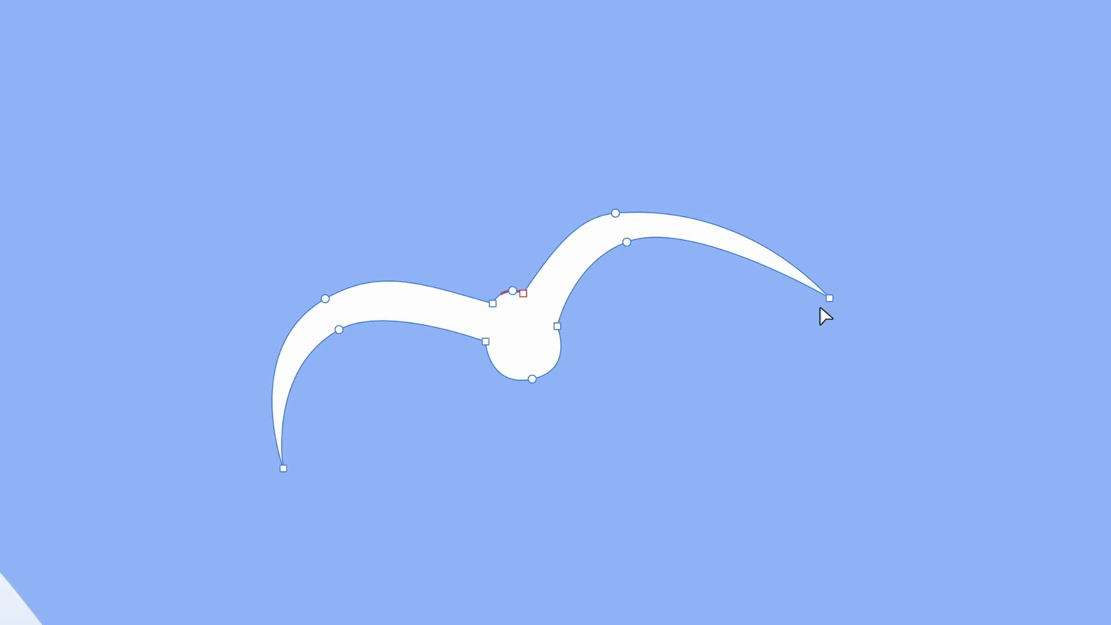
left_click_drag(829, 298, 693, 263)
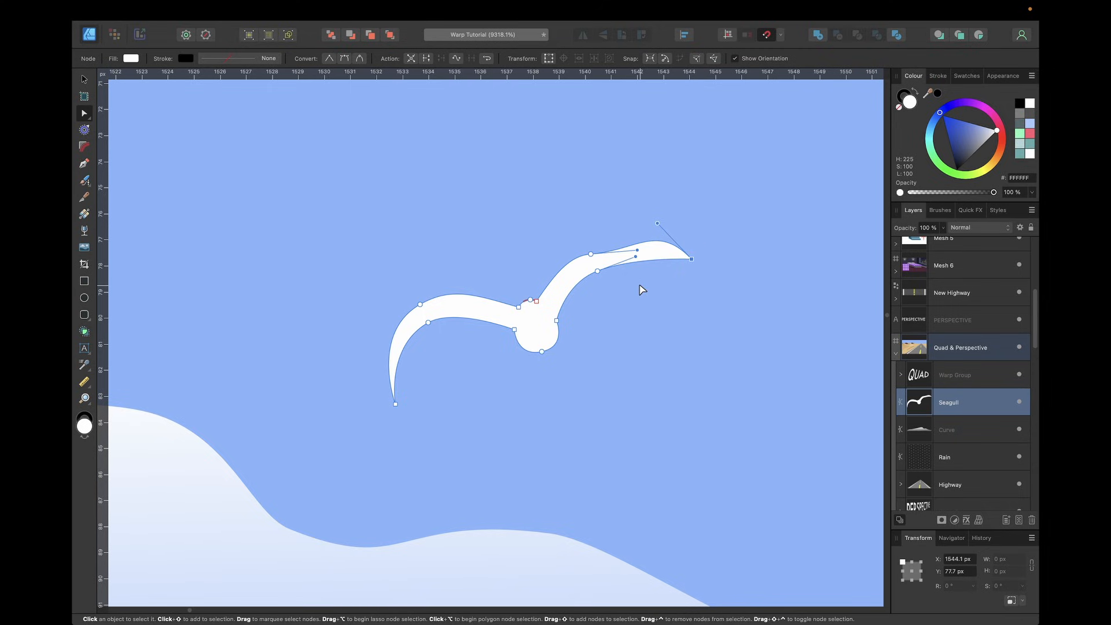
key("super+z")
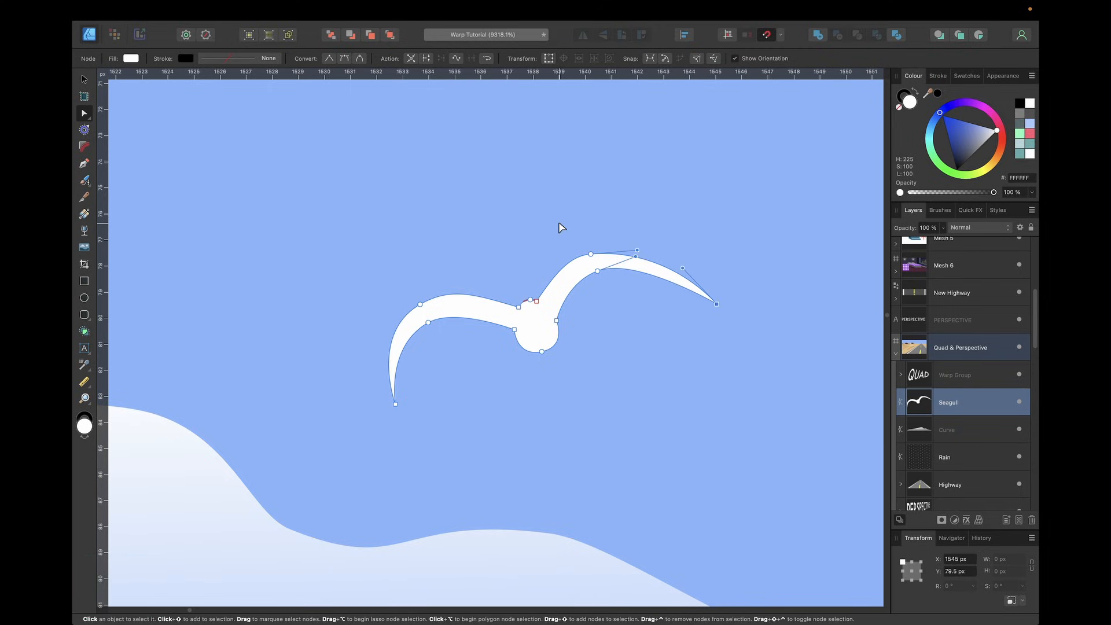
Try rotating only the nodes of the Seagull's right wing in Transform Mode, and undo the rotation
left_click_drag(559, 225, 776, 335)
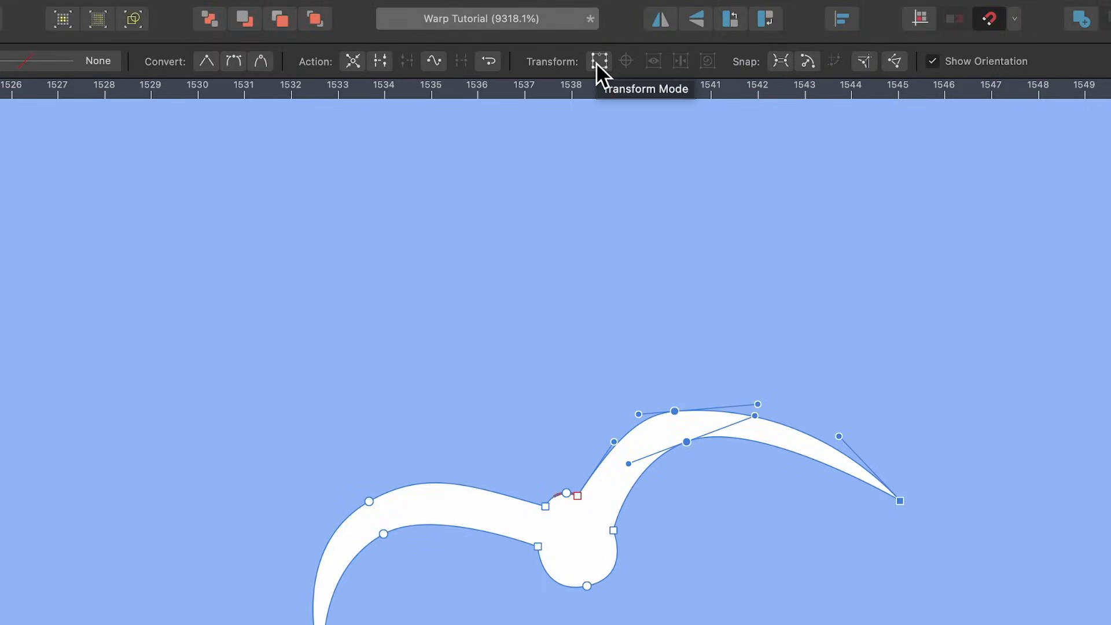
left_click(597, 61)
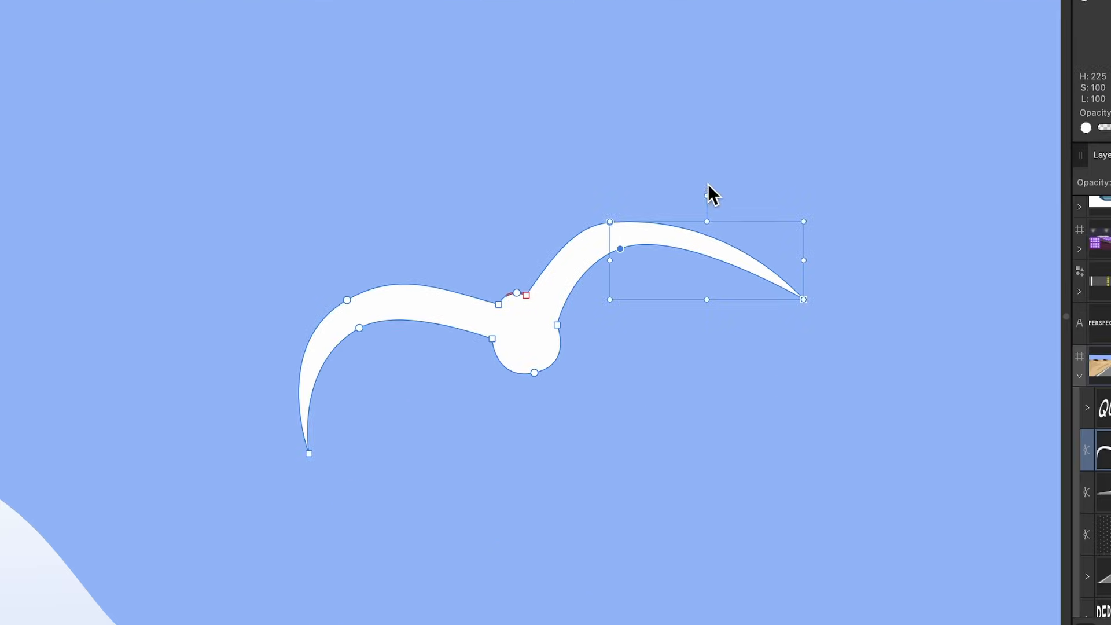
left_click_drag(709, 195, 685, 198)
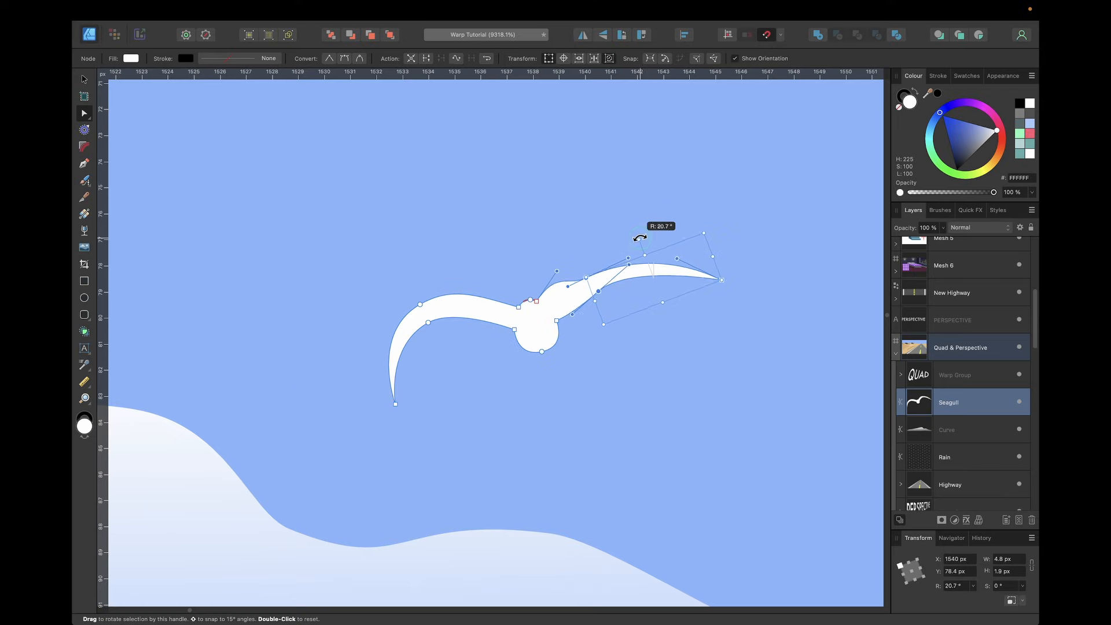
mouse_move(640, 238)
left_mouse_down()
mouse_move(659, 238)
mouse_move(626, 238)
mouse_move(652, 240)
left_mouse_up()
key("super+z")
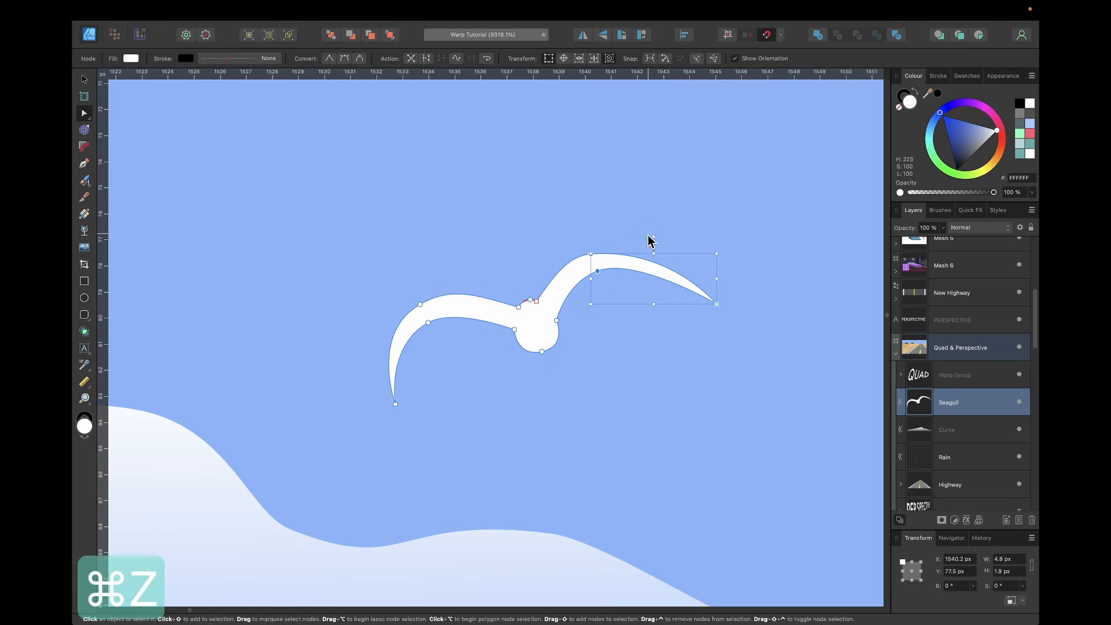
left_click(548, 58)
key("v")
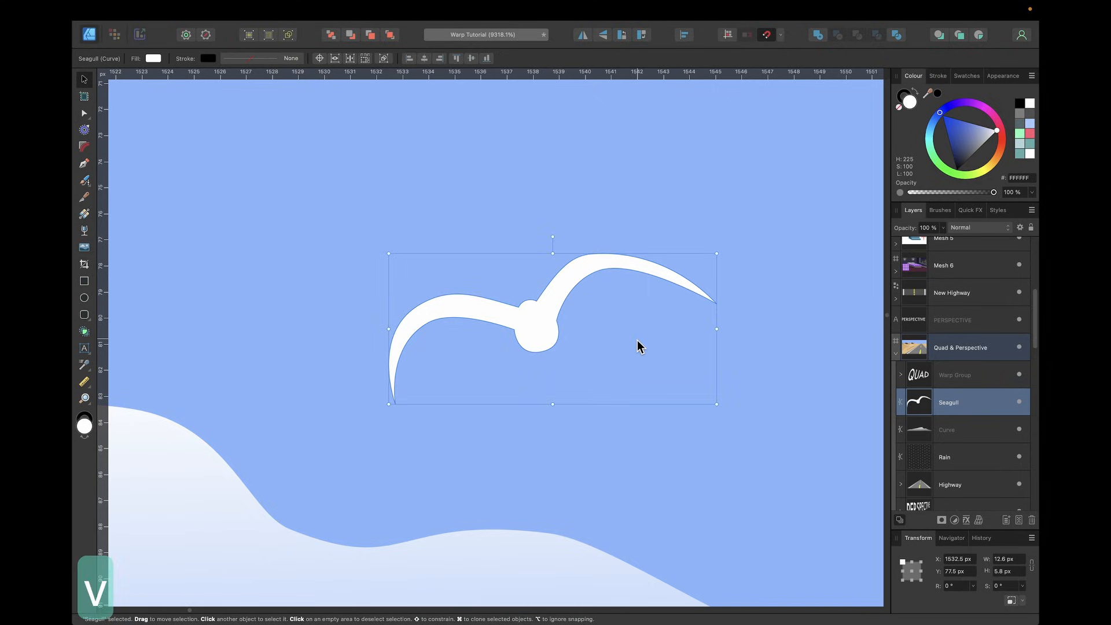
Apply a Quad warp group to the Seagull and move its lower-left corner outward and upward and its lower-right corner slightly inward
key("alt+super+g")
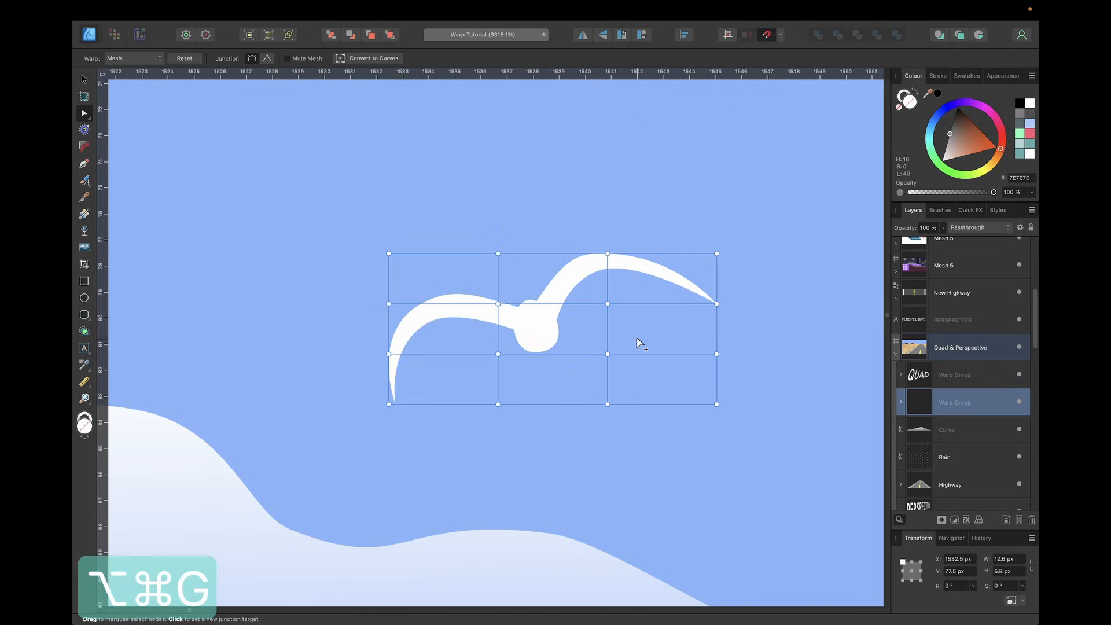
left_click(148, 59)
left_click(146, 70)
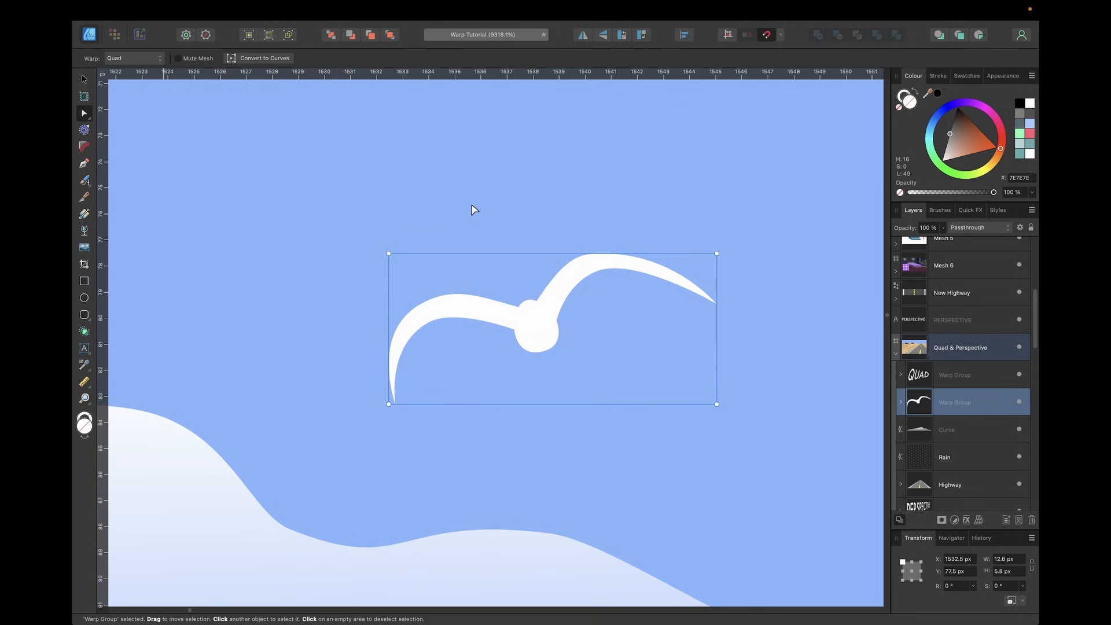
left_click_drag(388, 403, 315, 360)
left_click_drag(717, 404, 677, 414)
scroll(715, 287, "down", 5)
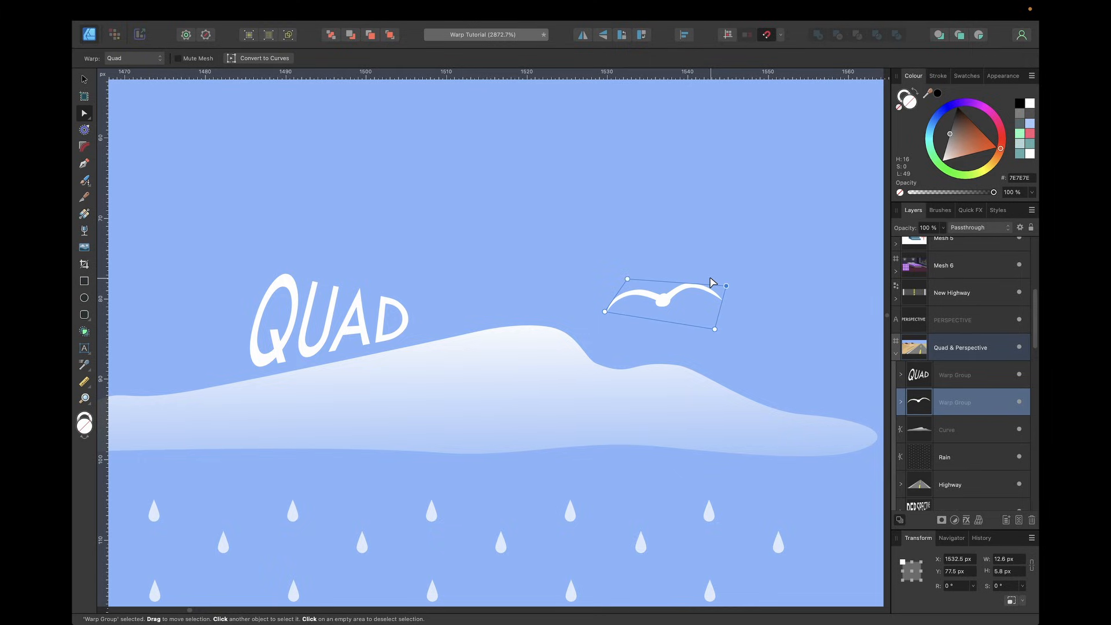
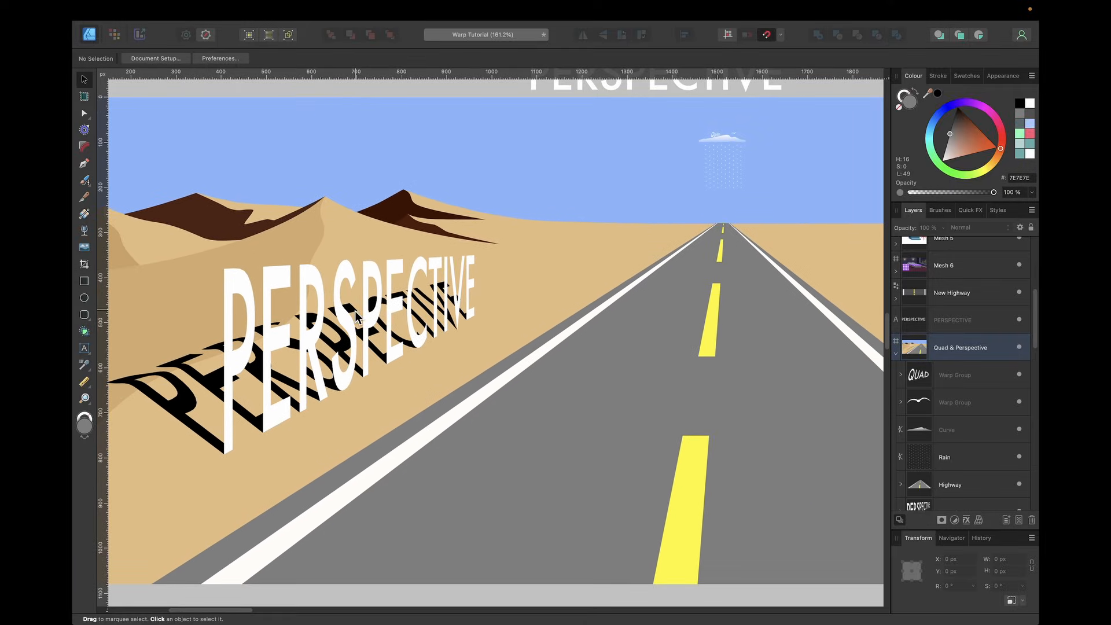
Move the spare PERSPECTIVE text from above the artboard onto the desert road and apply a Perspective warp group to it
scroll(355, 311, "up", 2)
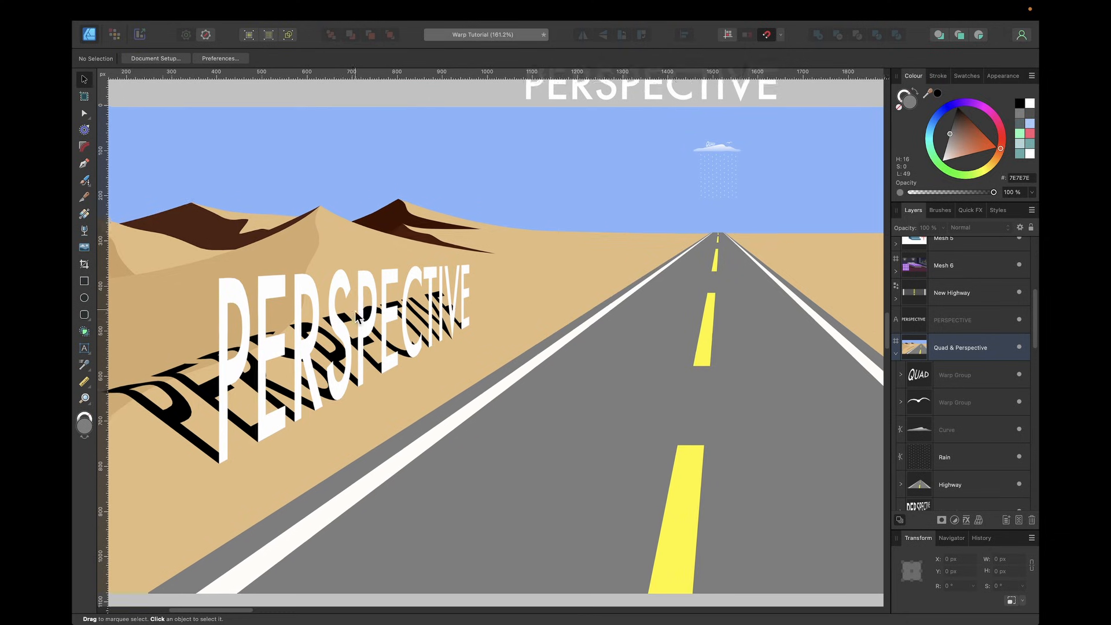
left_click(581, 107)
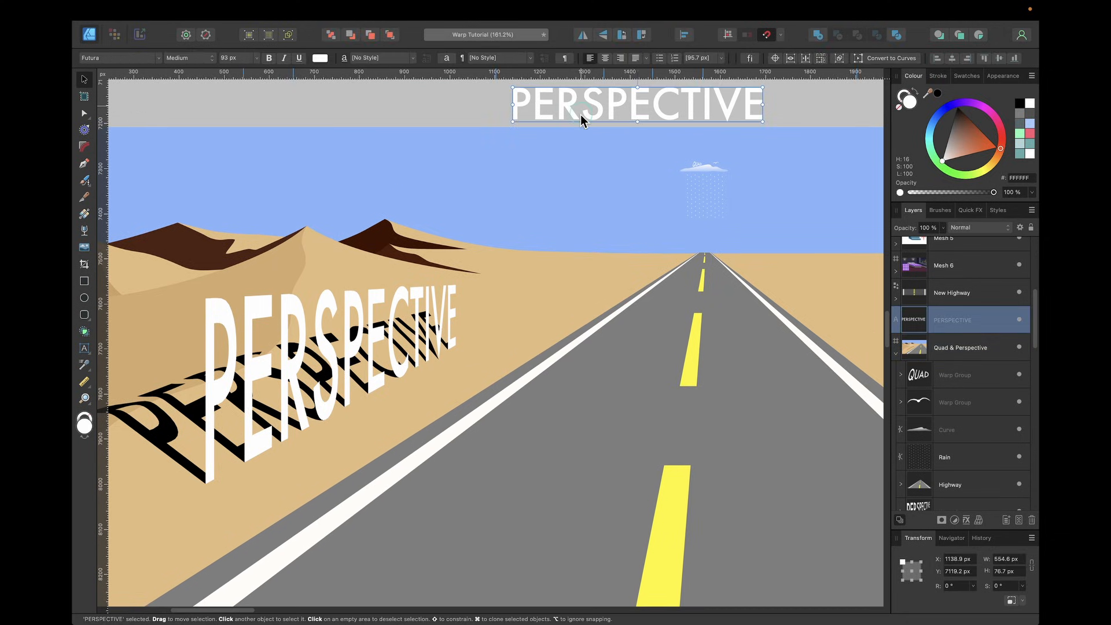
left_click_drag(580, 115, 552, 252)
scroll(561, 341, "up", 5)
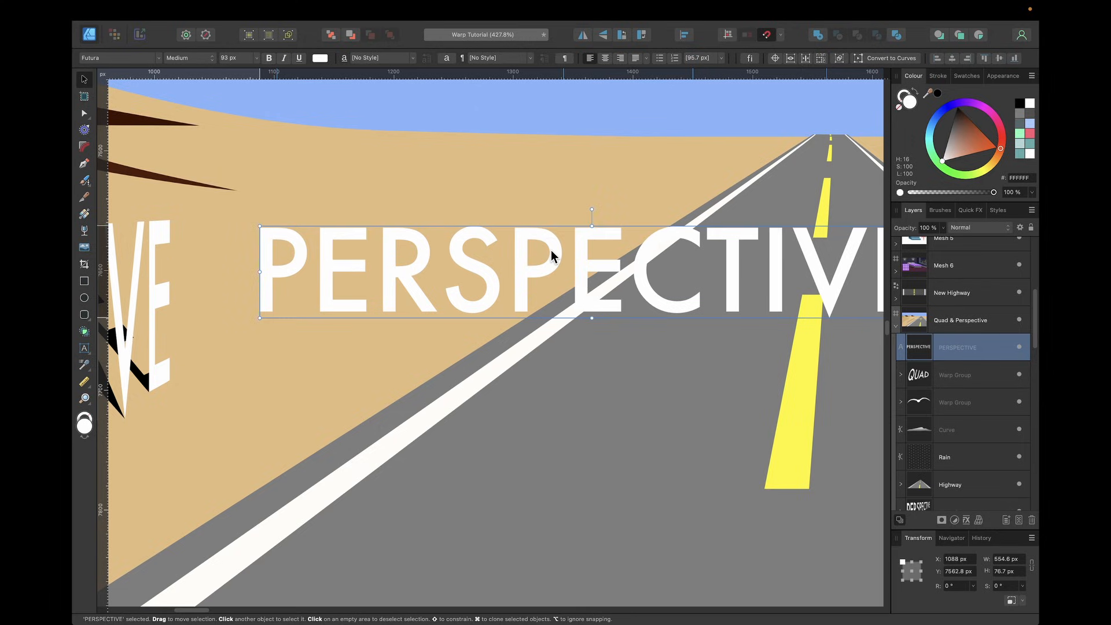
key("alt+super+g")
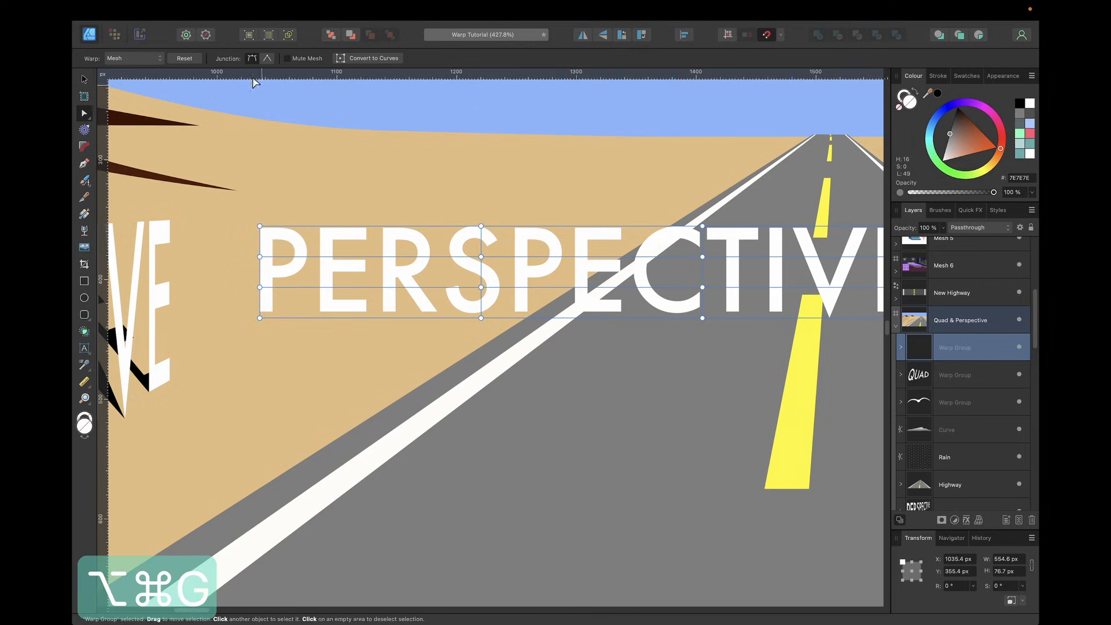
left_click(135, 58)
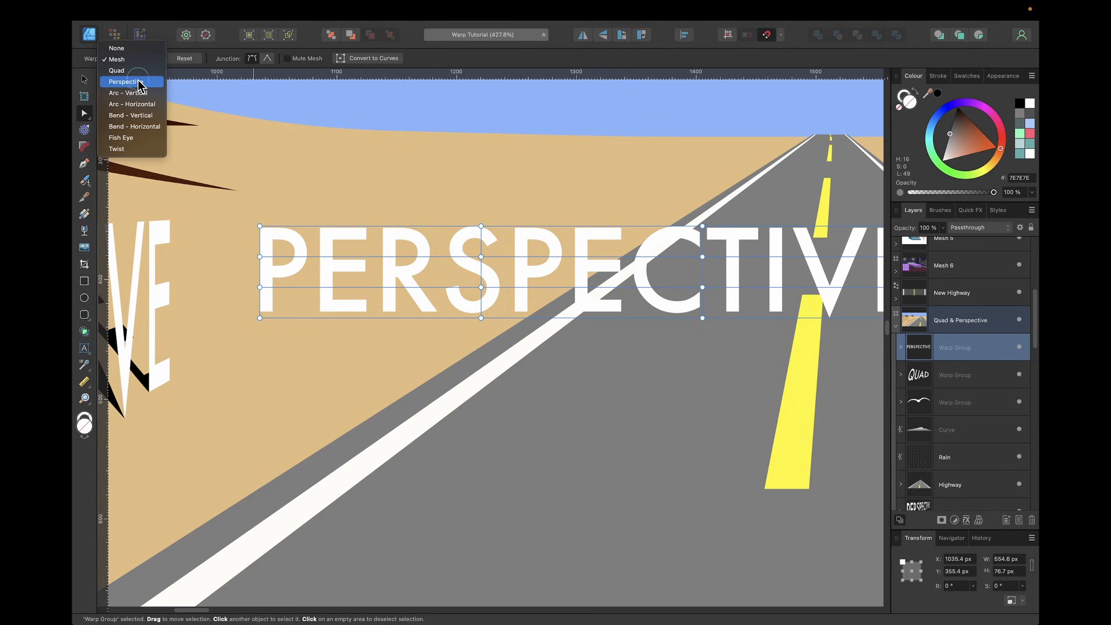
left_click(139, 82)
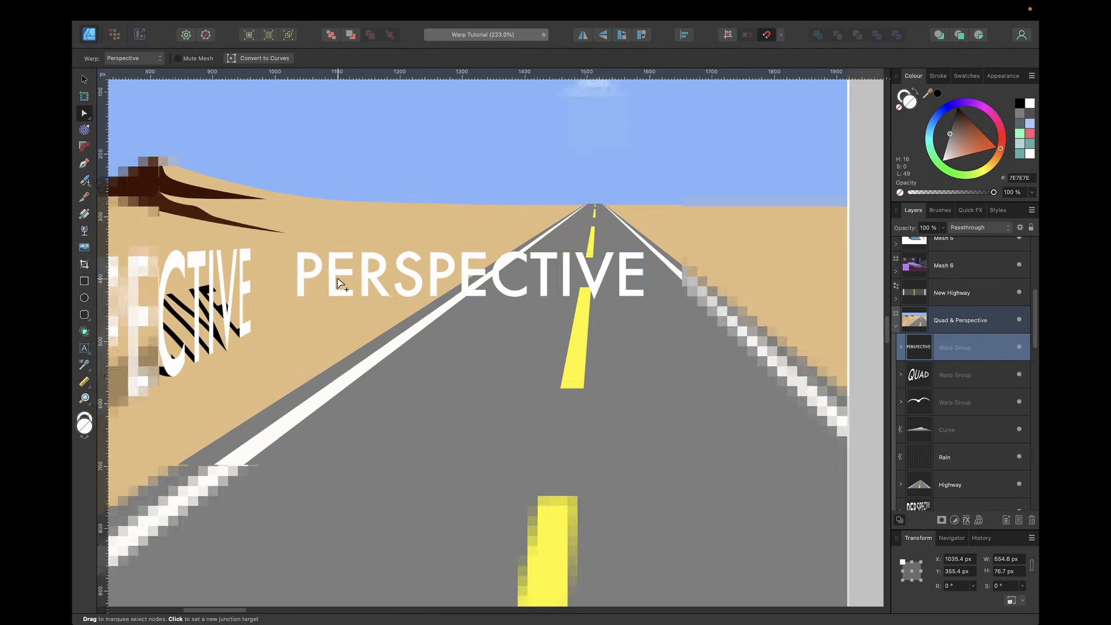
scroll(338, 277, "down", 4)
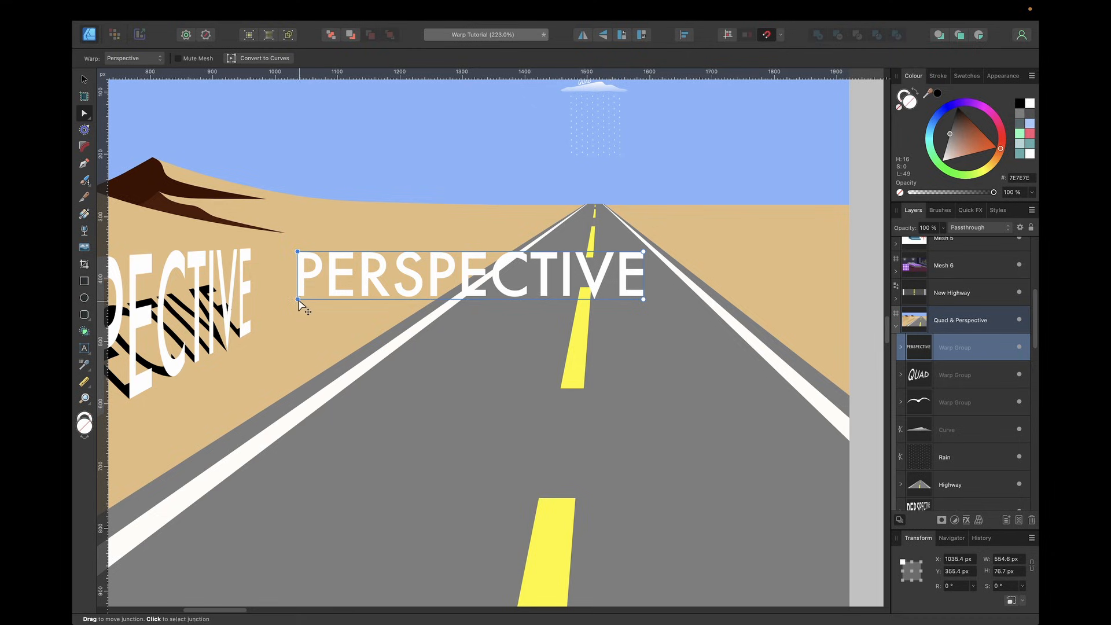
Reposition the Perspective warp's corners so the text stands along the road's left edge and shrinks toward the vanishing point
left_click_drag(298, 301, 301, 379)
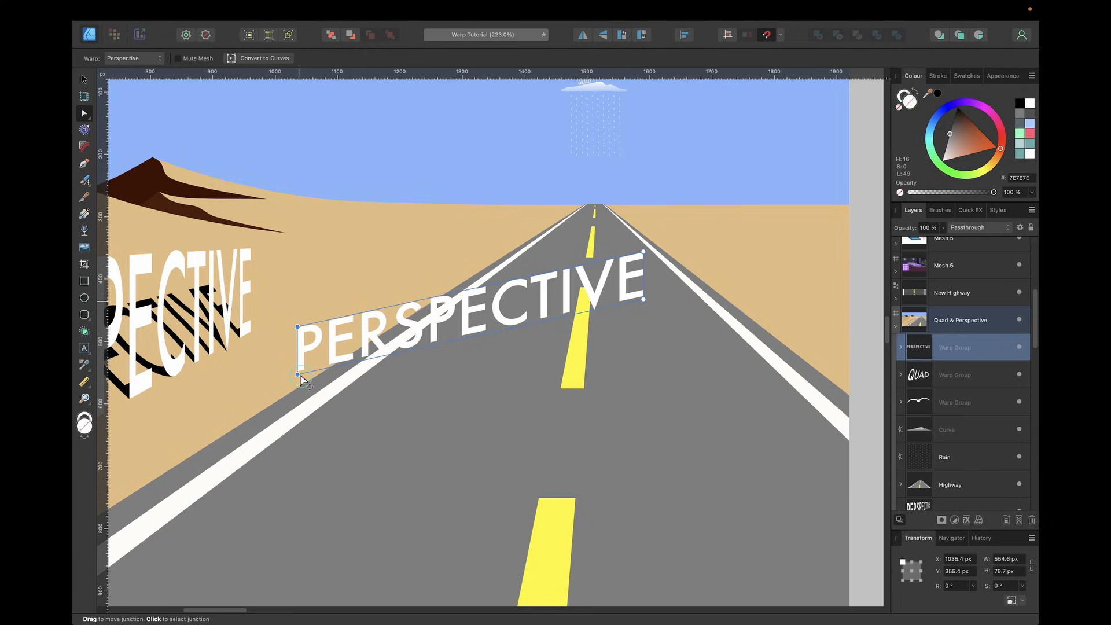
left_click_drag(676, 329, 488, 216)
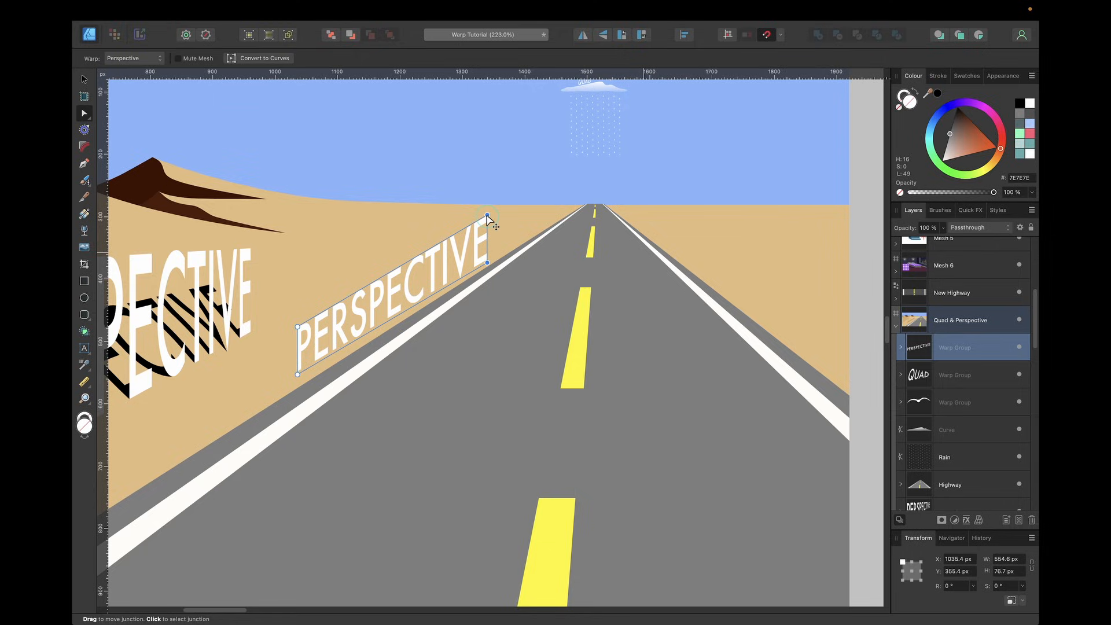
scroll(488, 217, "left", 6)
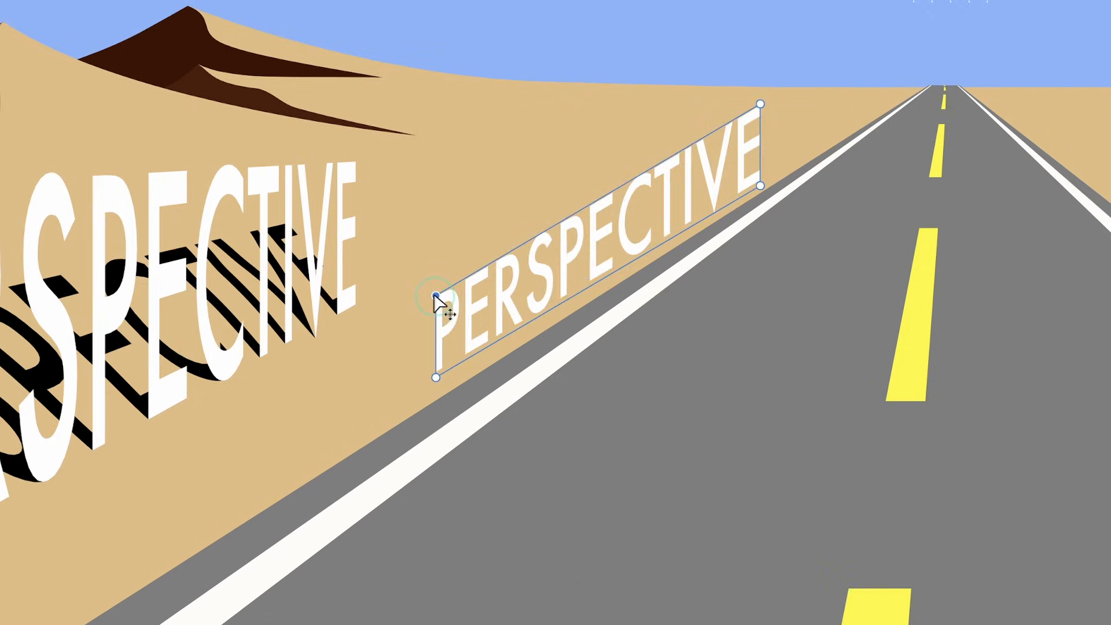
left_click_drag(486, 301, 486, 205)
left_click_drag(760, 104, 761, 113)
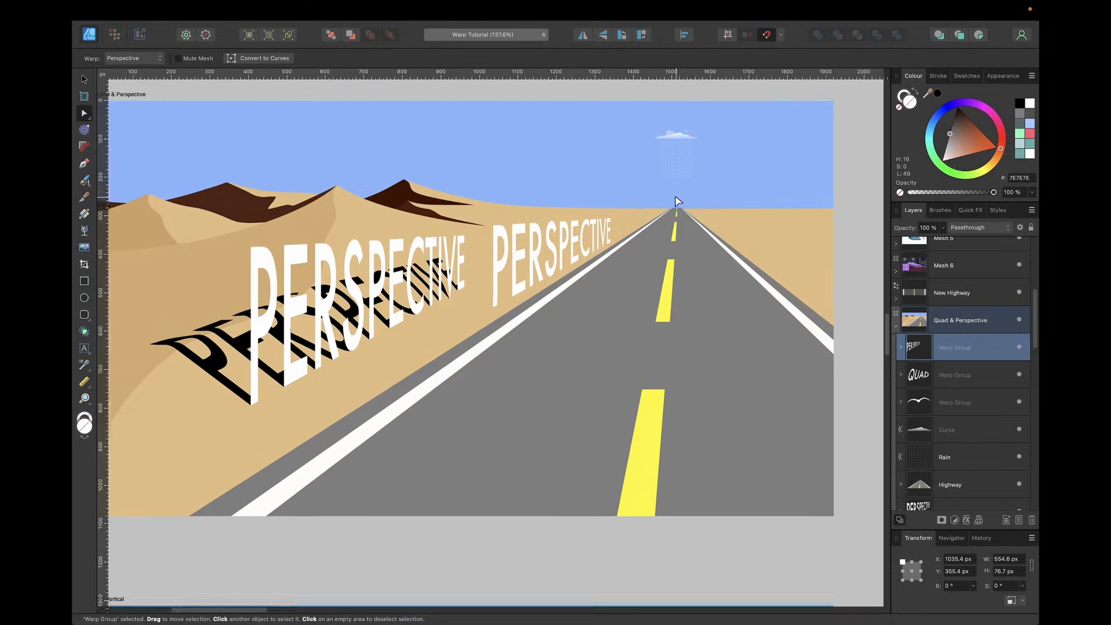
Delete the PERSPECTIVE warp group nearest the road, keeping the large existing lettering on the dunes
scroll(945, 65, "right", 1)
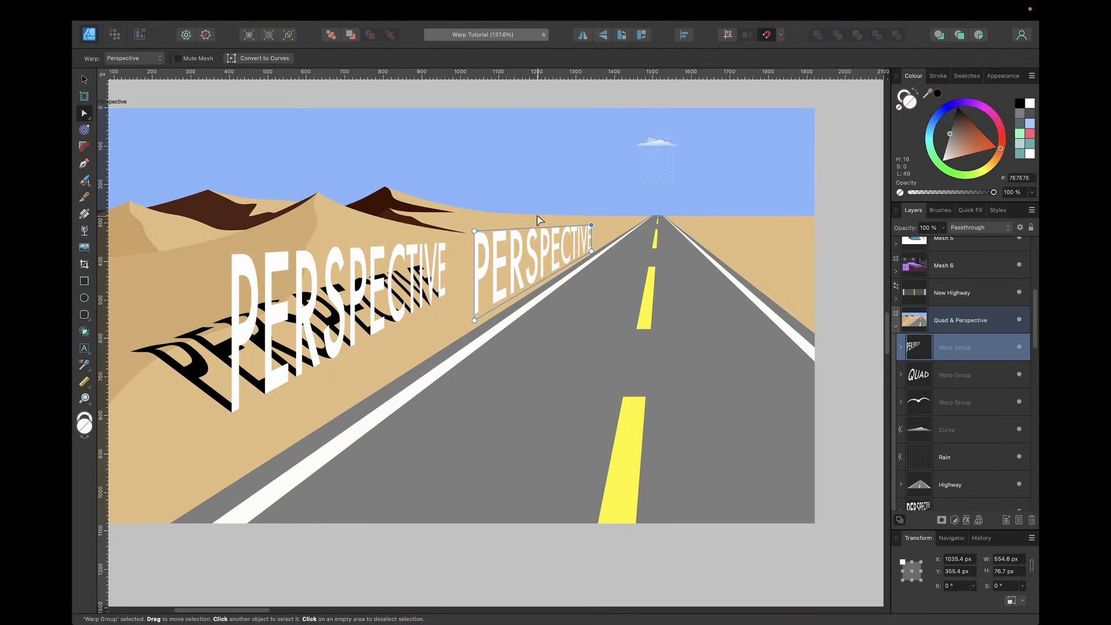
key("v")
key("BackSpace")
Select the black shadow's warp group beneath the large PERSPECTIVE lettering and display its mesh nodes
scroll(428, 303, "up", 5)
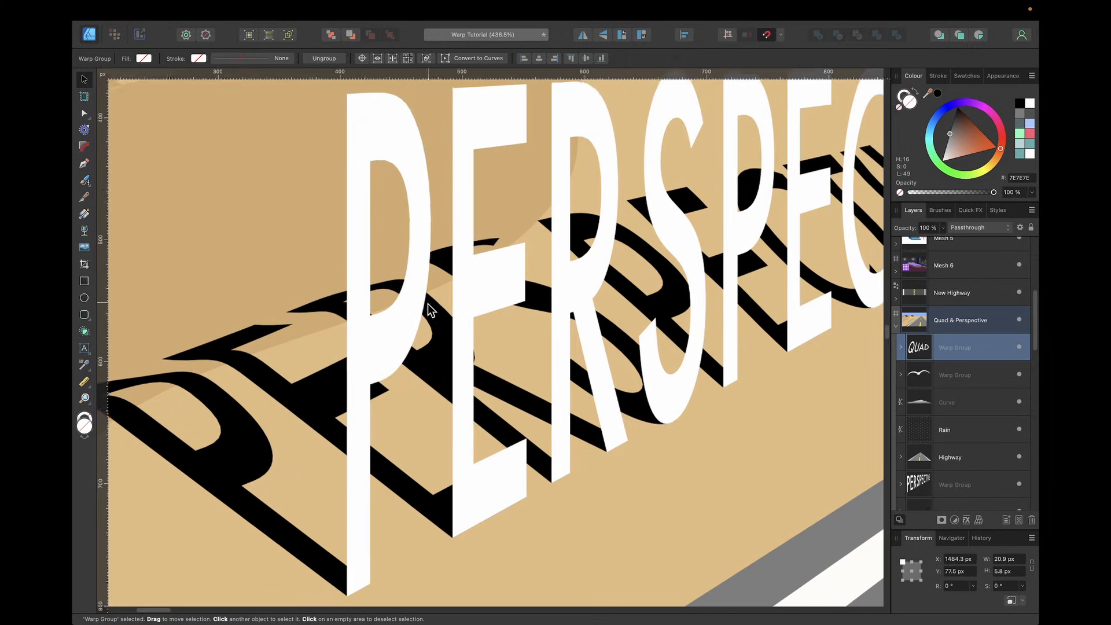
scroll(347, 364, "down", 2)
scroll(347, 364, "left", 3)
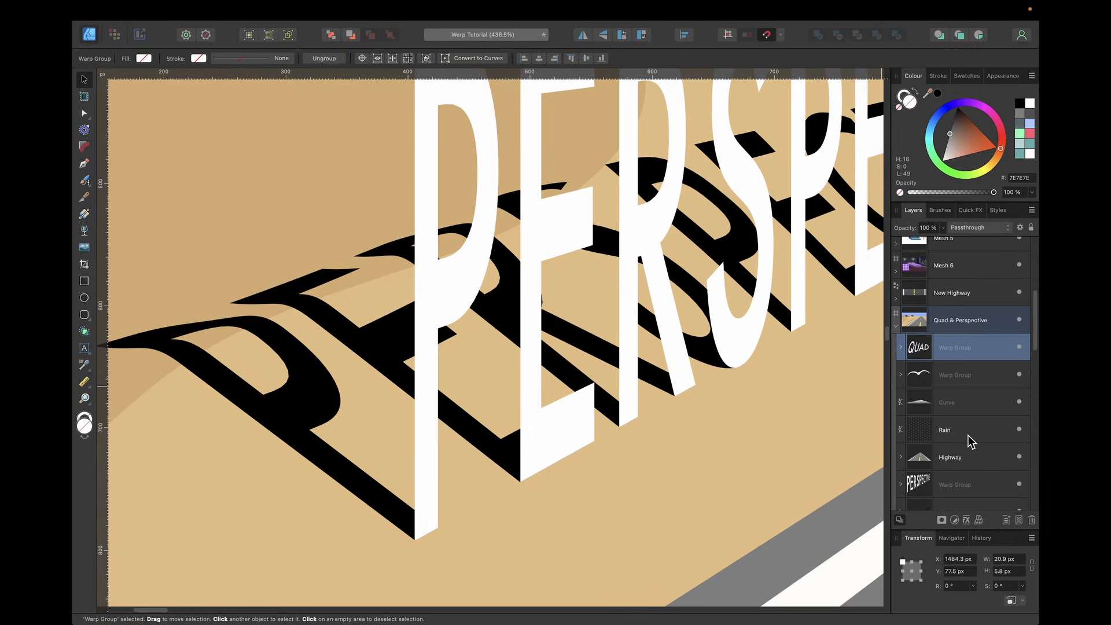
scroll(972, 441, "down", 3)
left_click(956, 411)
key("a")
scroll(656, 403, "down", 2)
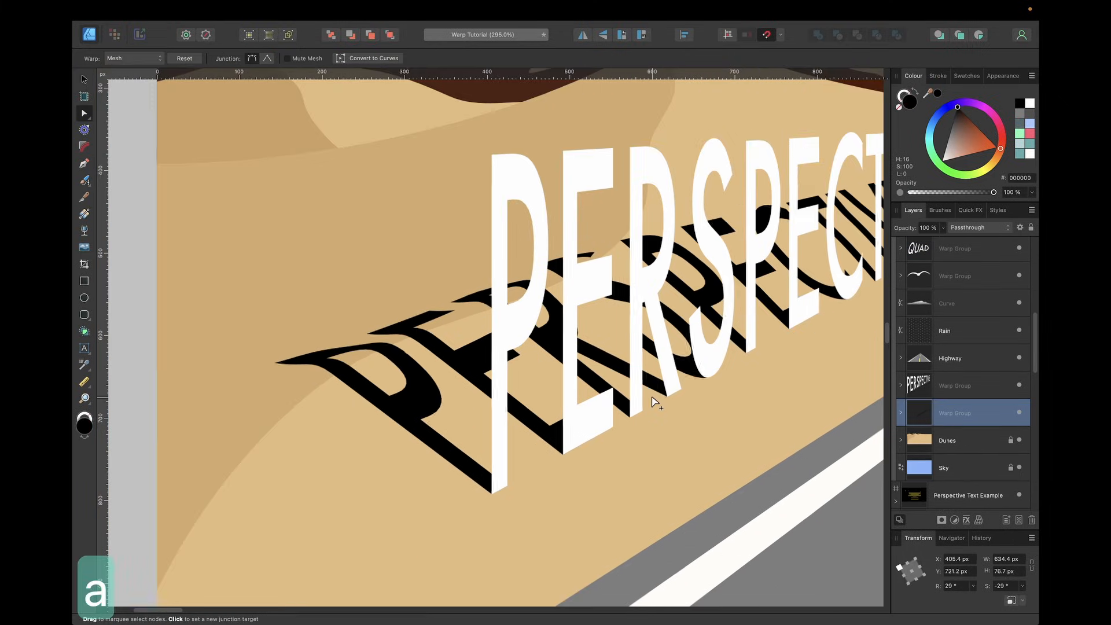
scroll(654, 399, "right", 6)
scroll(654, 400, "up", 3)
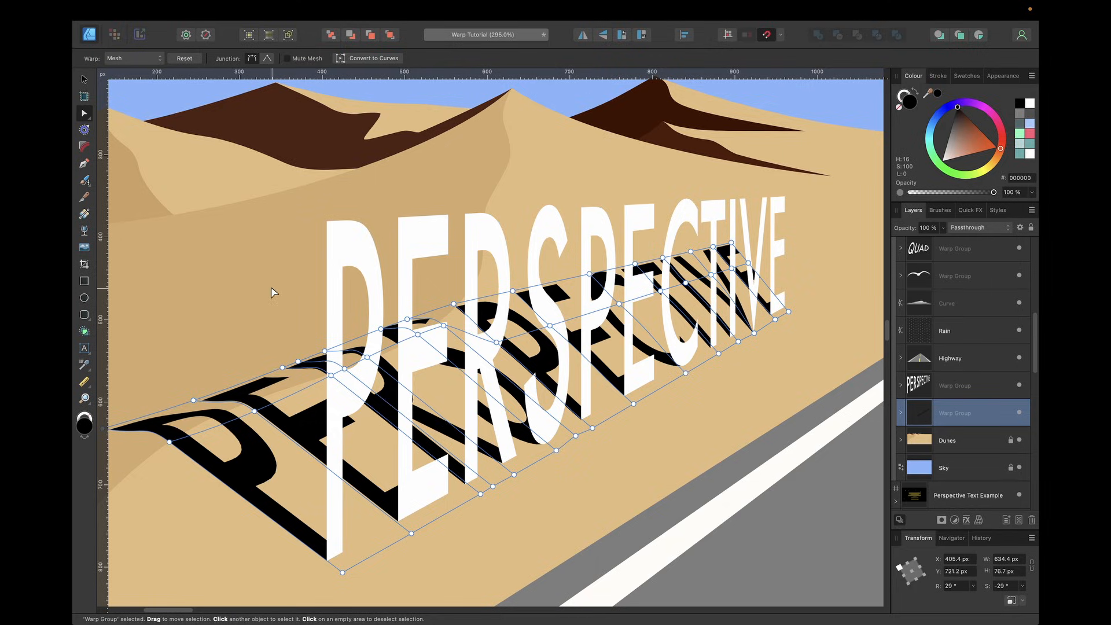
Reshape the first P's shadow by moving the handle of the mesh node at the dune edge downward, and deselect the shadow
scroll(290, 381, "up", 5)
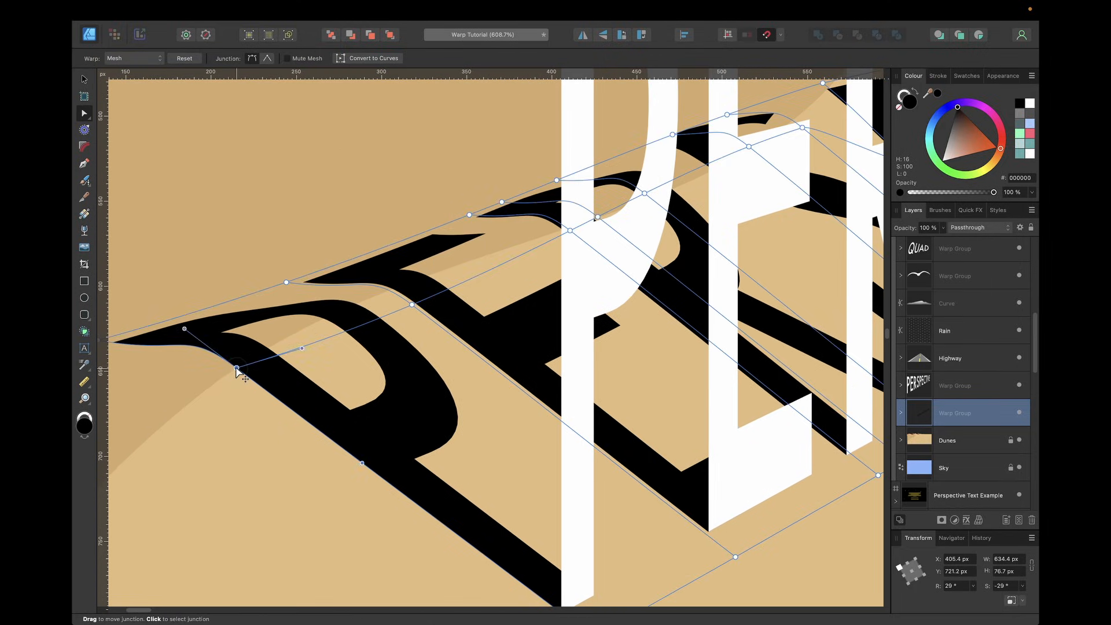
scroll(237, 371, "left", 3)
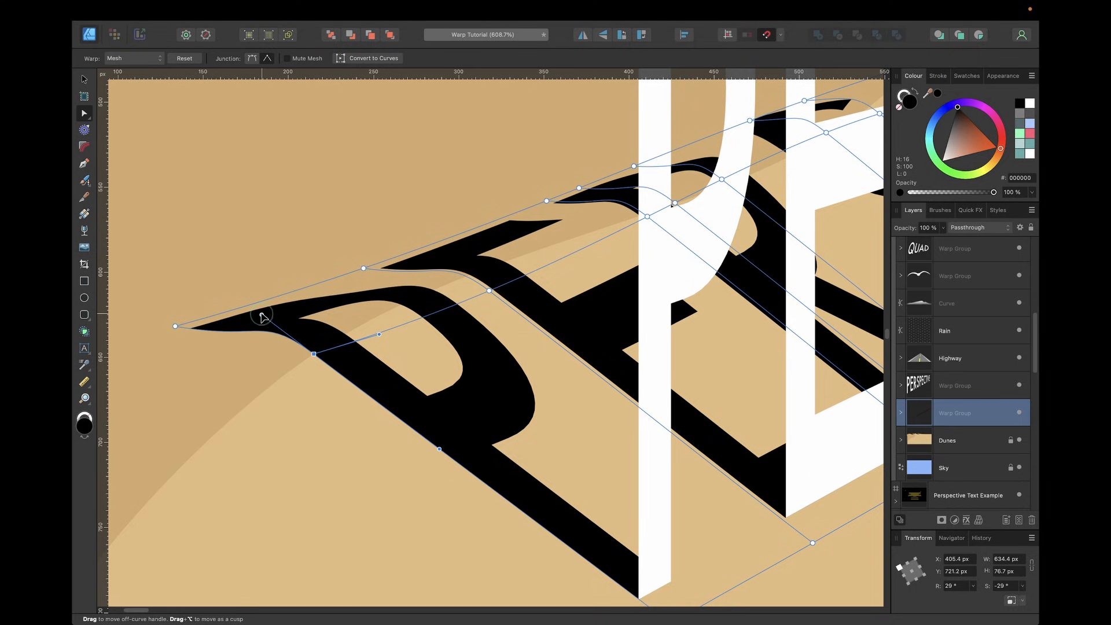
left_click_drag(261, 315, 252, 350)
scroll(446, 354, "down", 5)
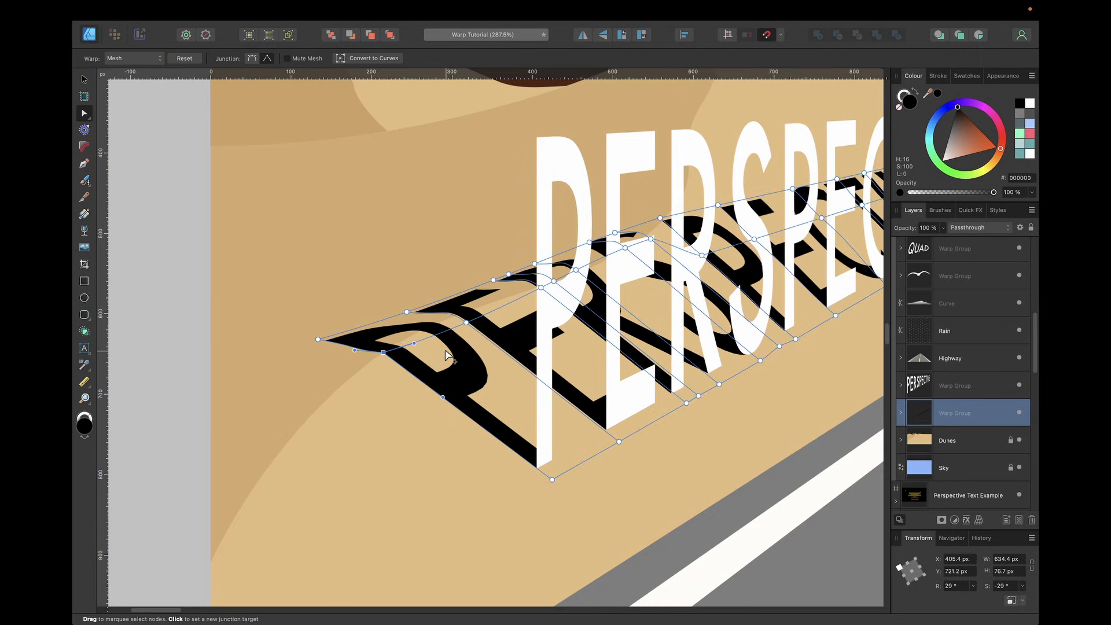
scroll(445, 354, "down", 4)
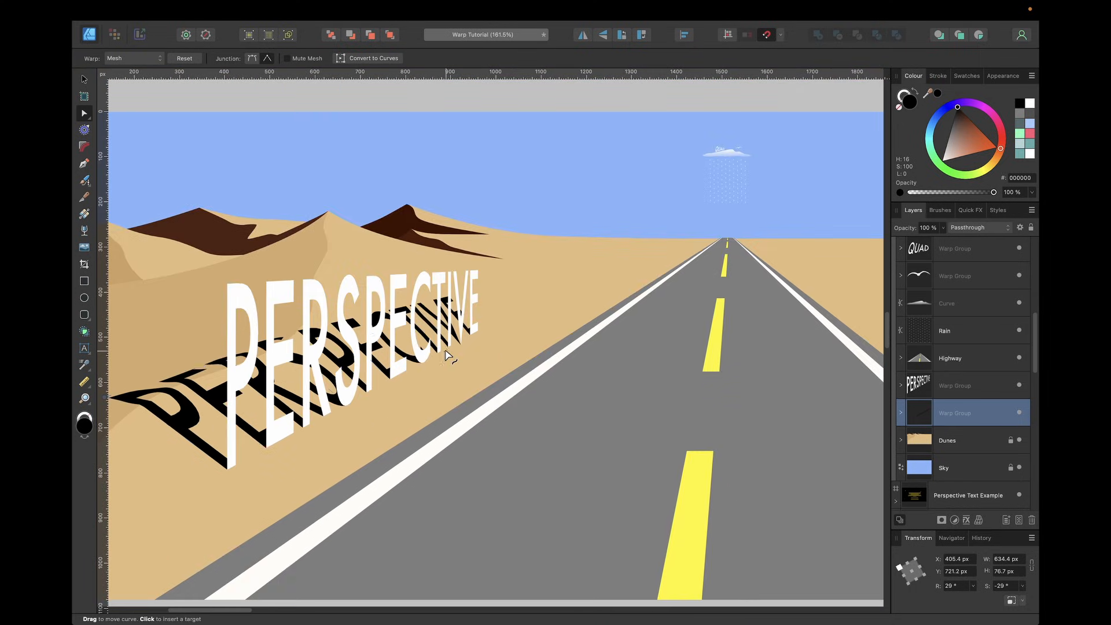
key("v")
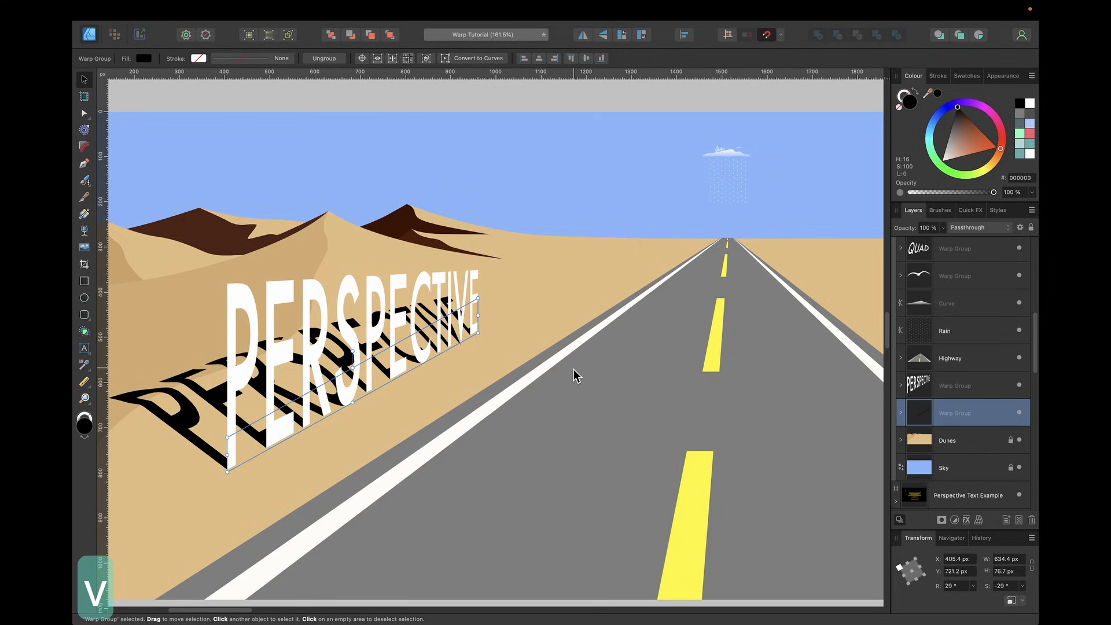
key("Escape")
Copy and paste New Highway's lowest yellow dividing line and place the copy about 156 px to its right
scroll(574, 369, "right", 3)
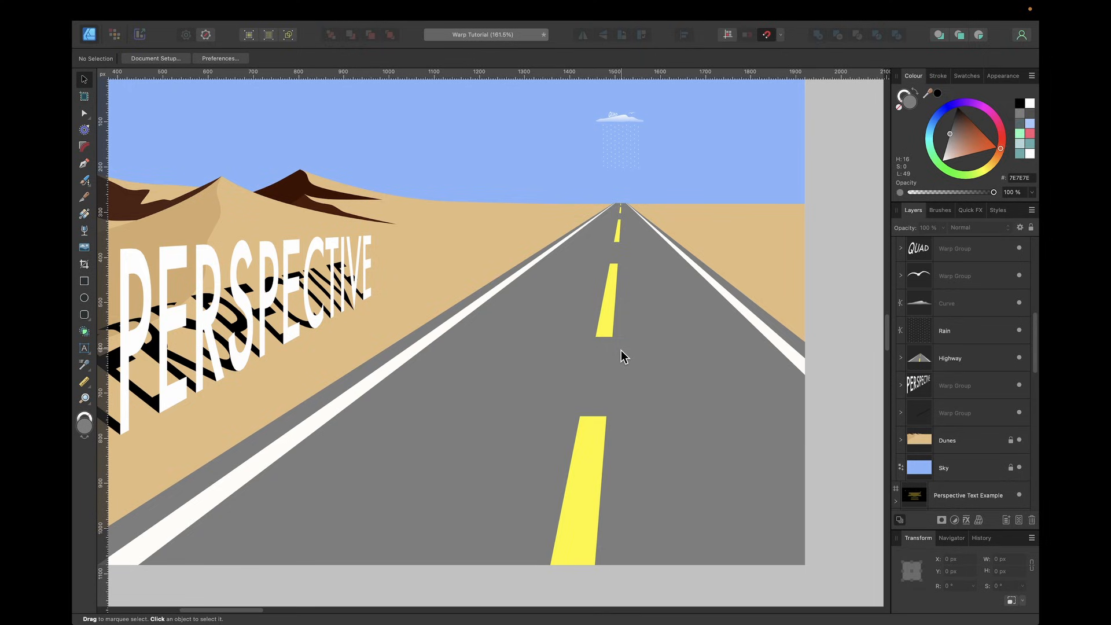
scroll(620, 350, "up", 6)
left_click(611, 328)
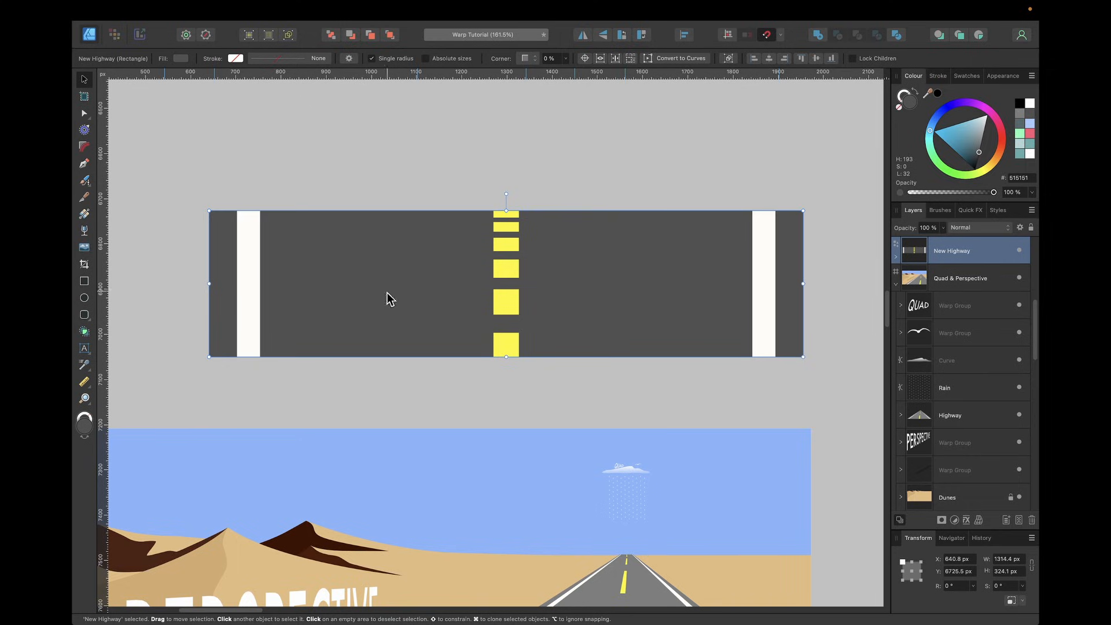
double_click(516, 344)
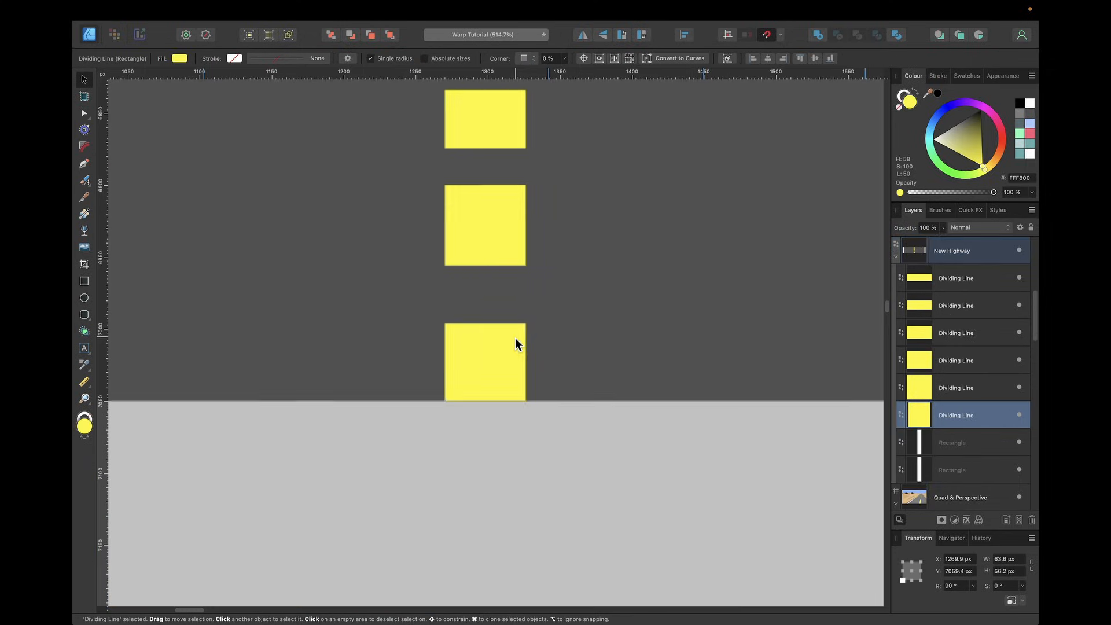
scroll(515, 342, "up", 5)
scroll(502, 210, "up", 5)
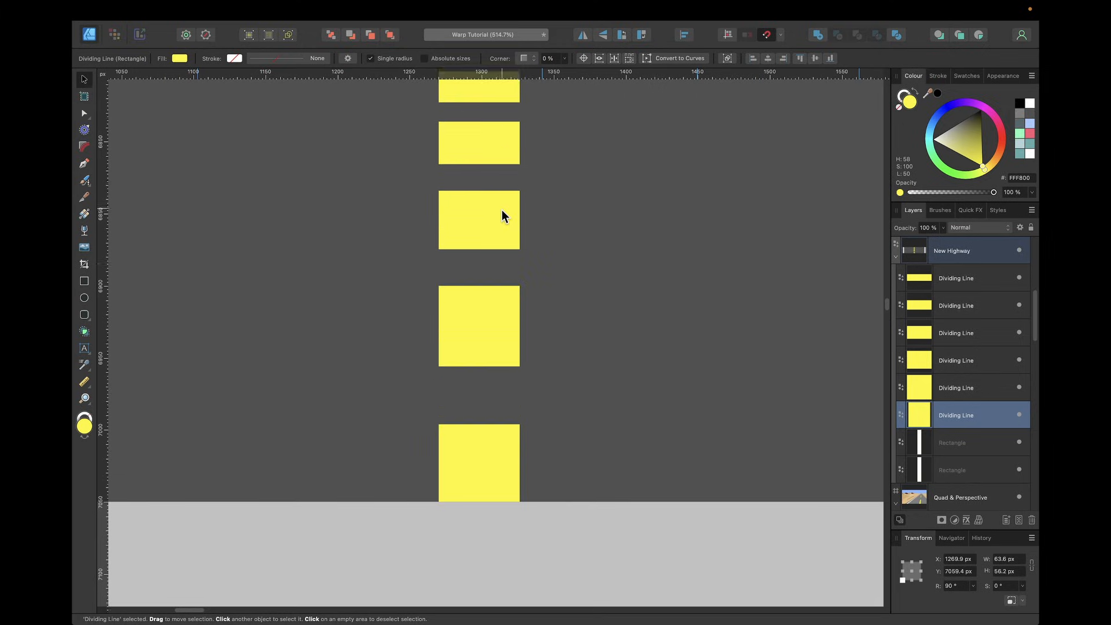
scroll(502, 209, "down", 2)
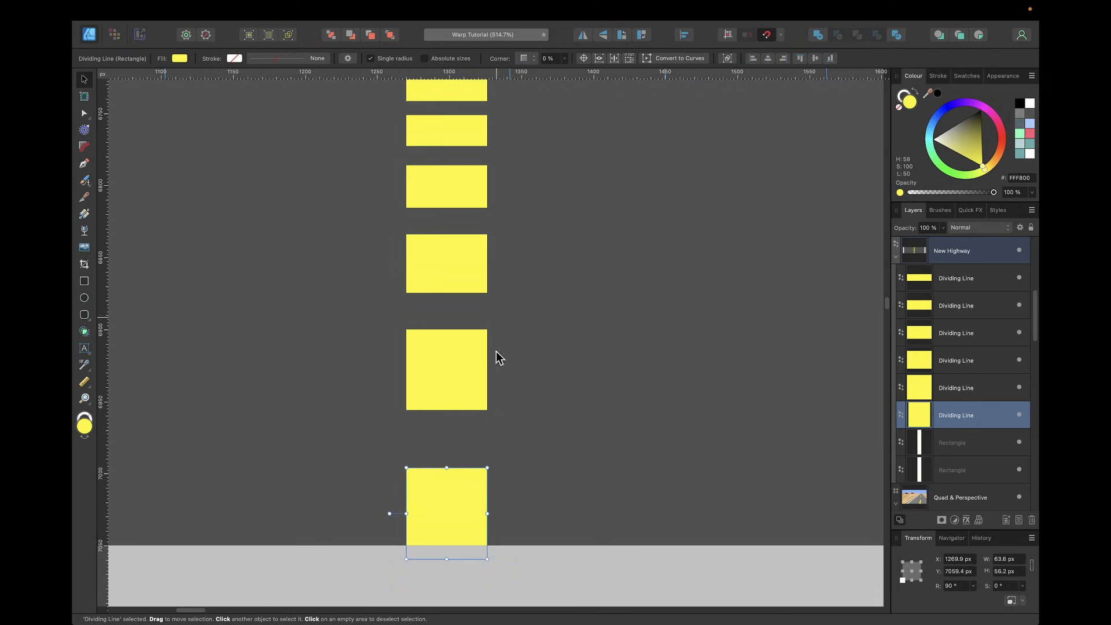
scroll(449, 493, "up", 1)
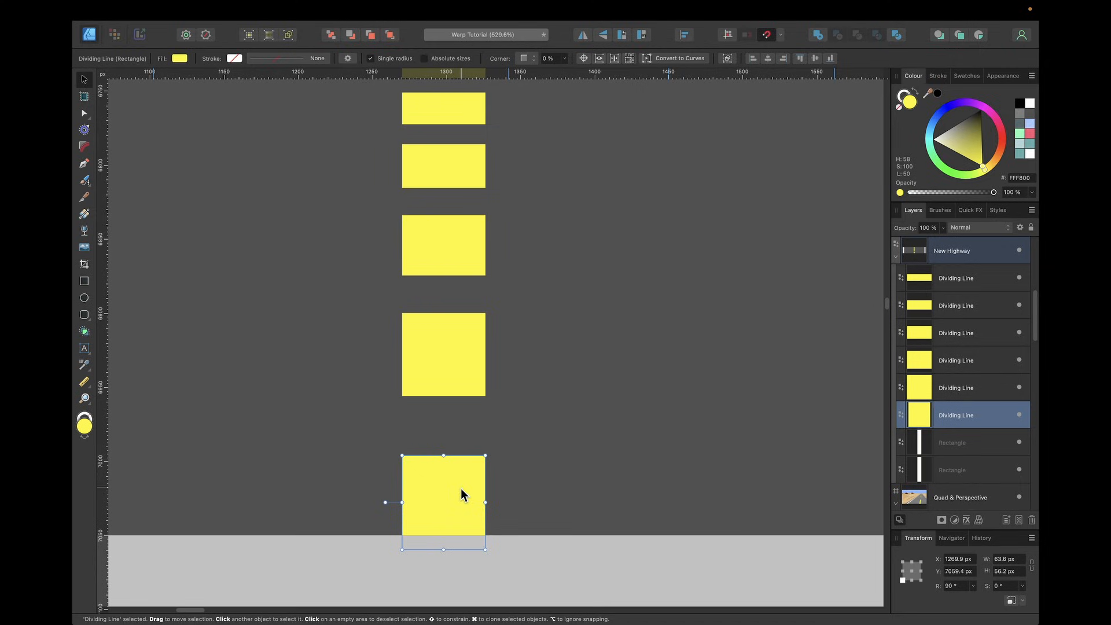
key("super+c")
key("super+v")
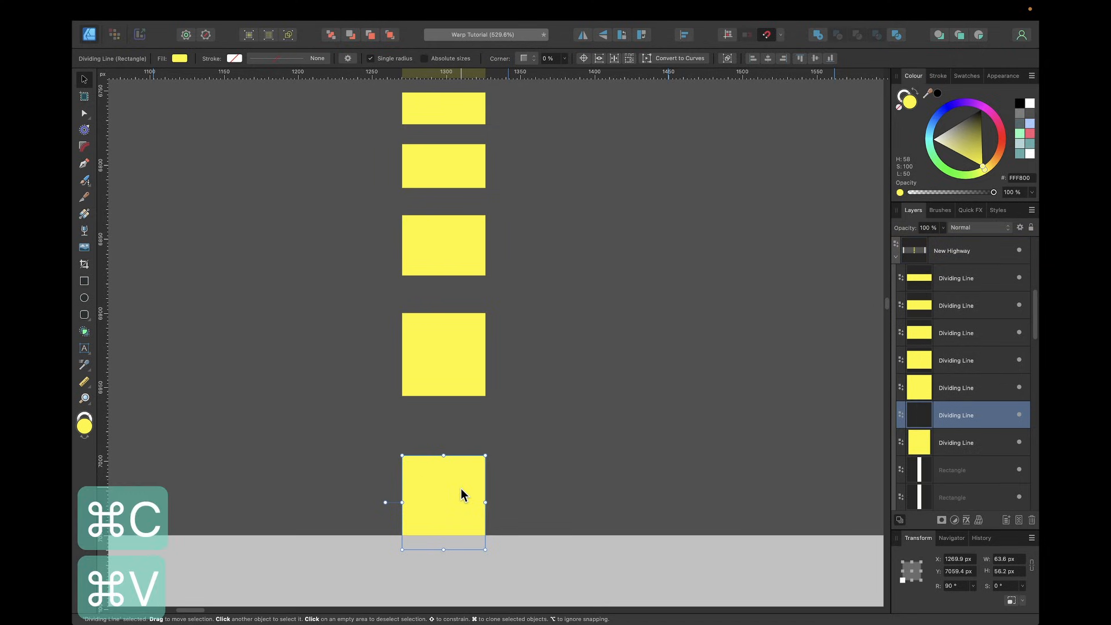
left_click_drag(461, 489, 691, 487)
scroll(691, 487, "right", 5)
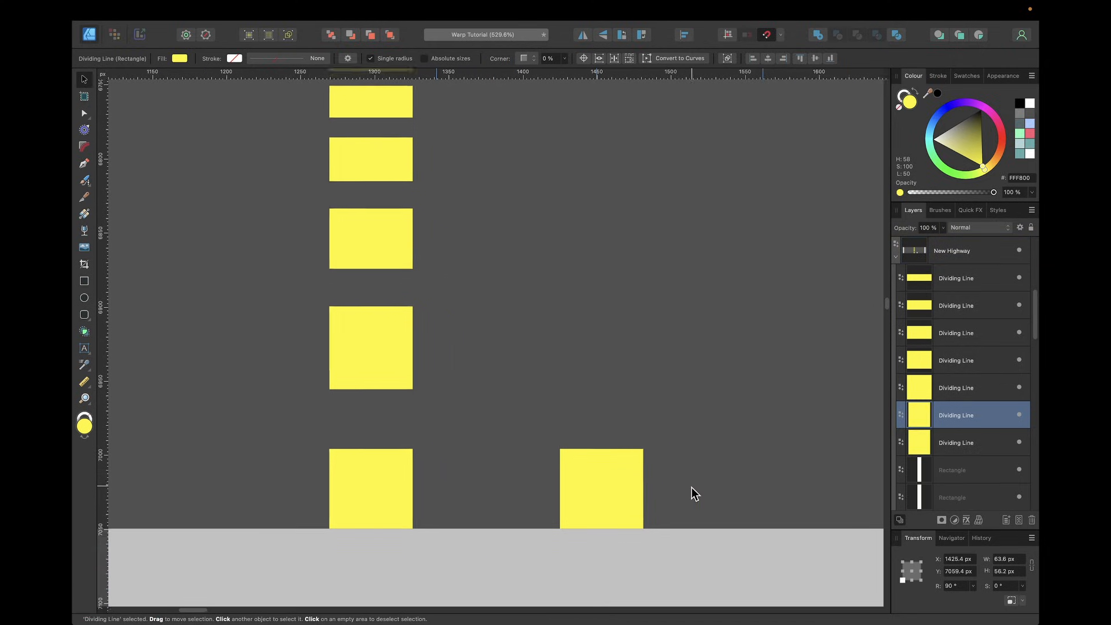
Duplicate the copied yellow line up New Highway with progressively shorter heights and gaps, starting at about 44.5 px, and delete the copies
scroll(567, 456, "up", 1)
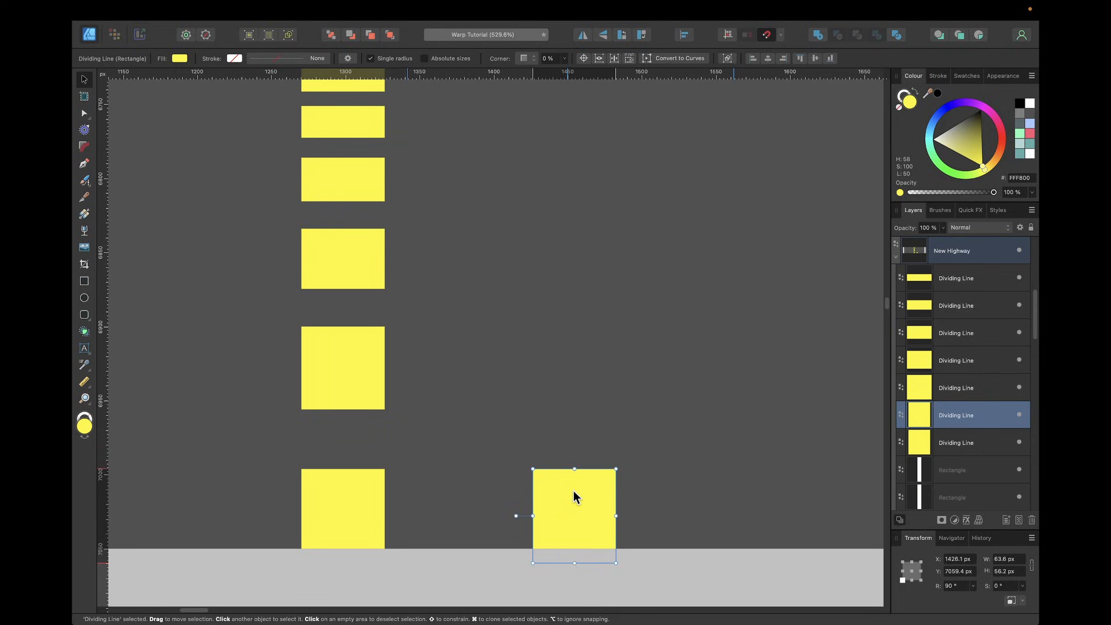
key("super+j")
left_click_drag(574, 491, 575, 350)
key("super+j")
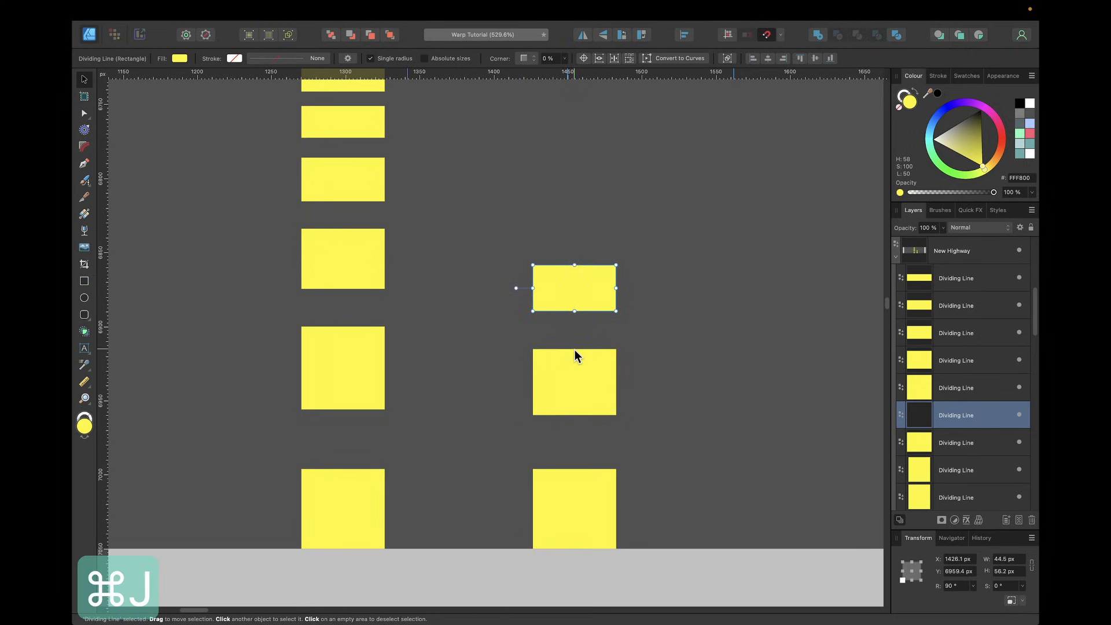
key("super+j")
key("super+j")
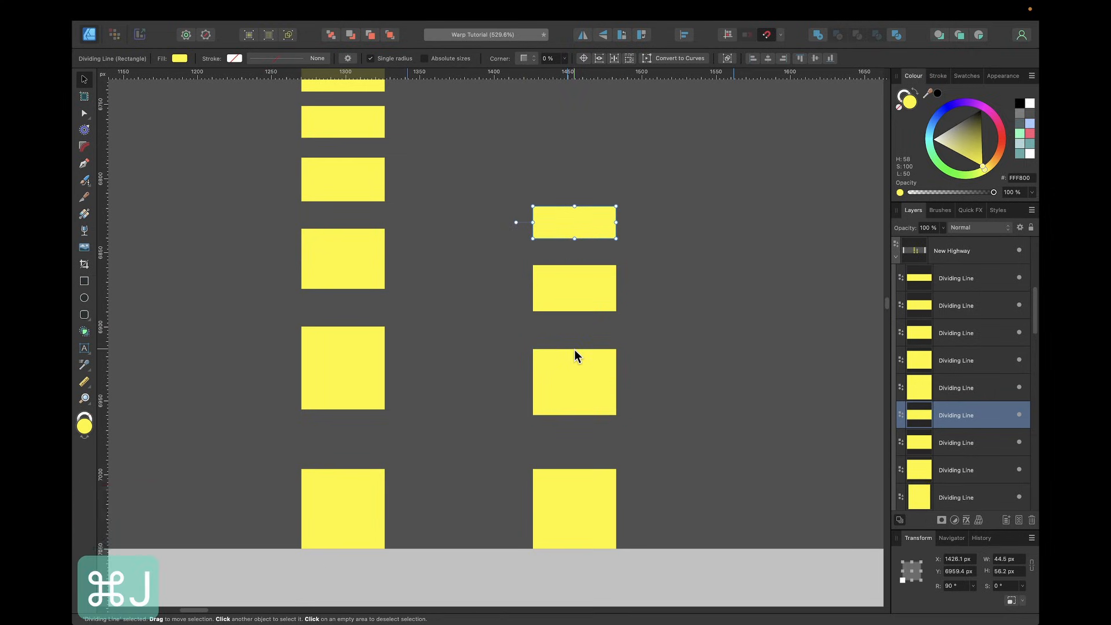
key("super+j")
key("super+j")
key("super+j")
key("super+j")
scroll(574, 349, "down", 5)
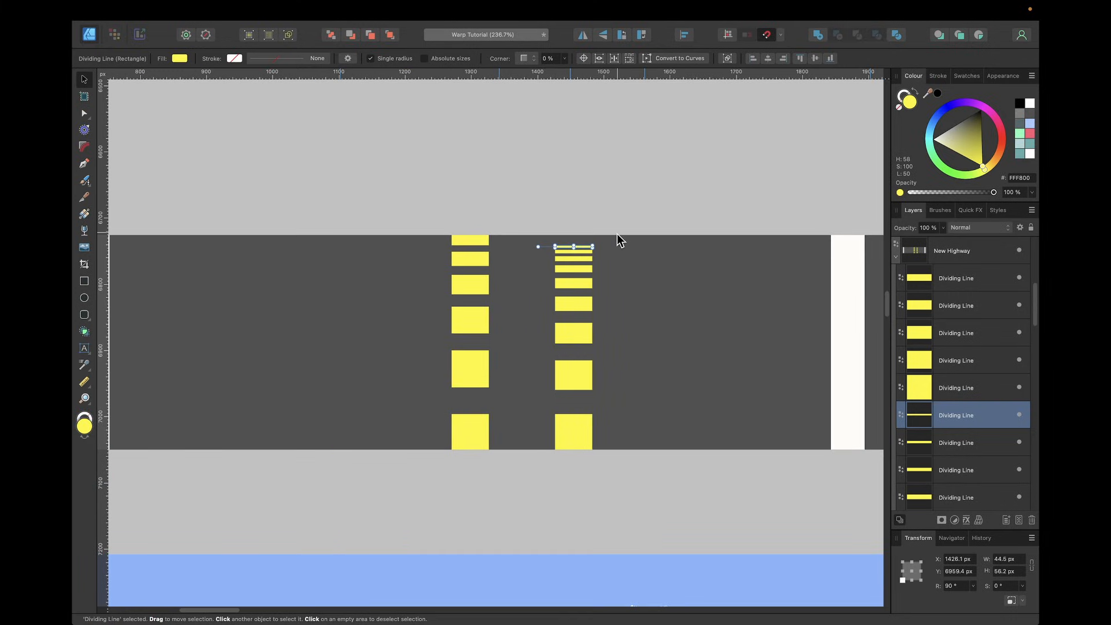
key("BackSpace")
key("BackSpace")
Place the New Highway group over the existing road on the Quad & Perspective artboard
scroll(578, 450, "down", 3)
left_click(584, 407)
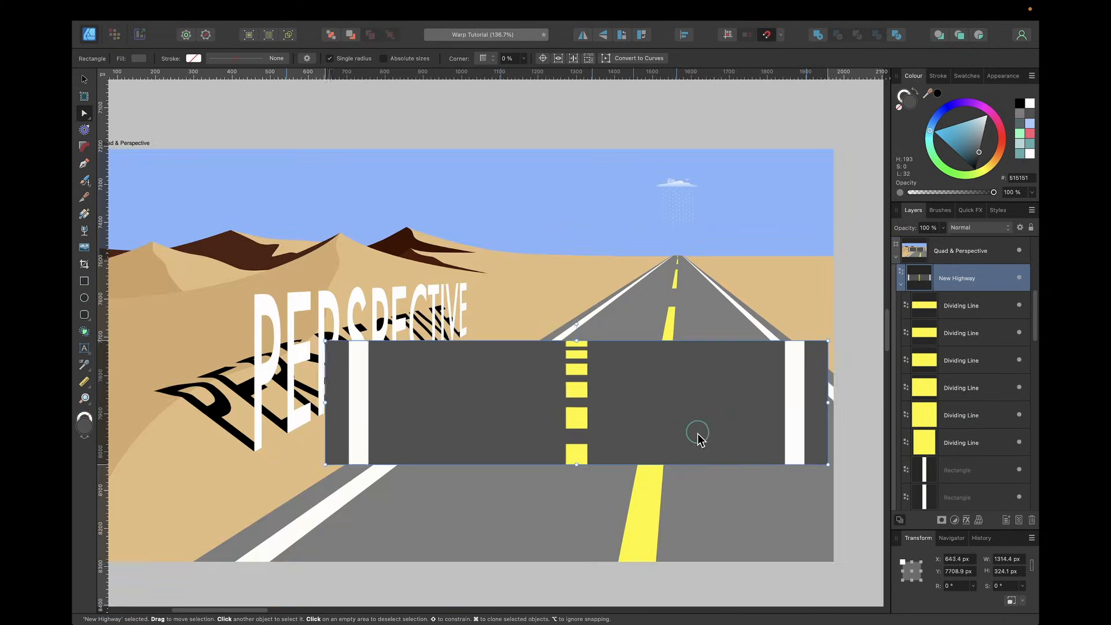
left_click(697, 433)
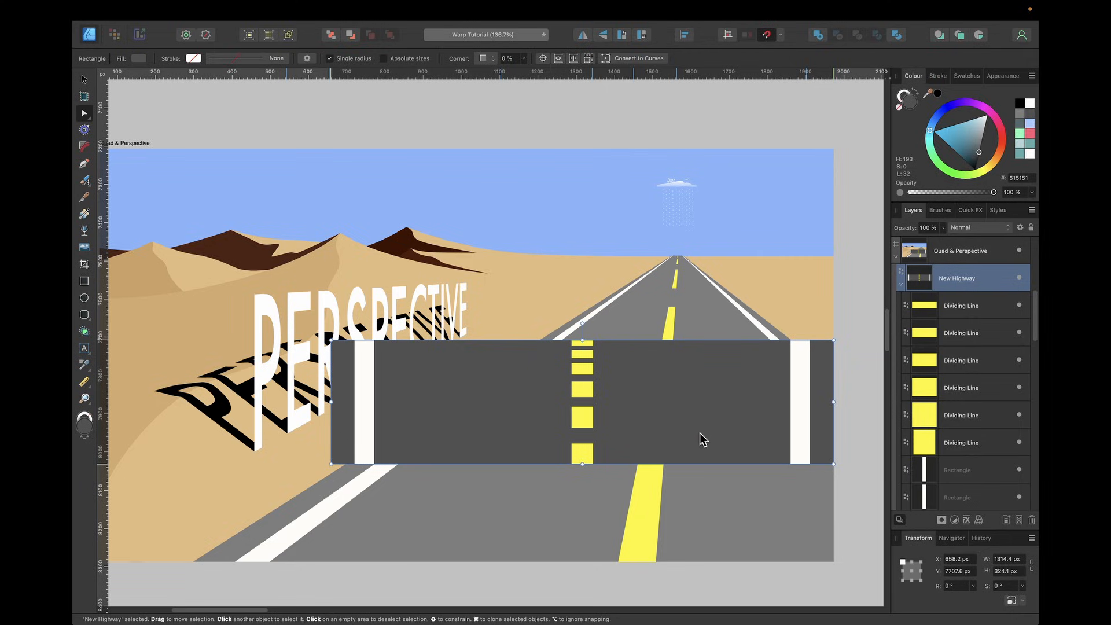
Enclose New Highway in a warp group and set its warp type to Perspective
key("alt+super+g")
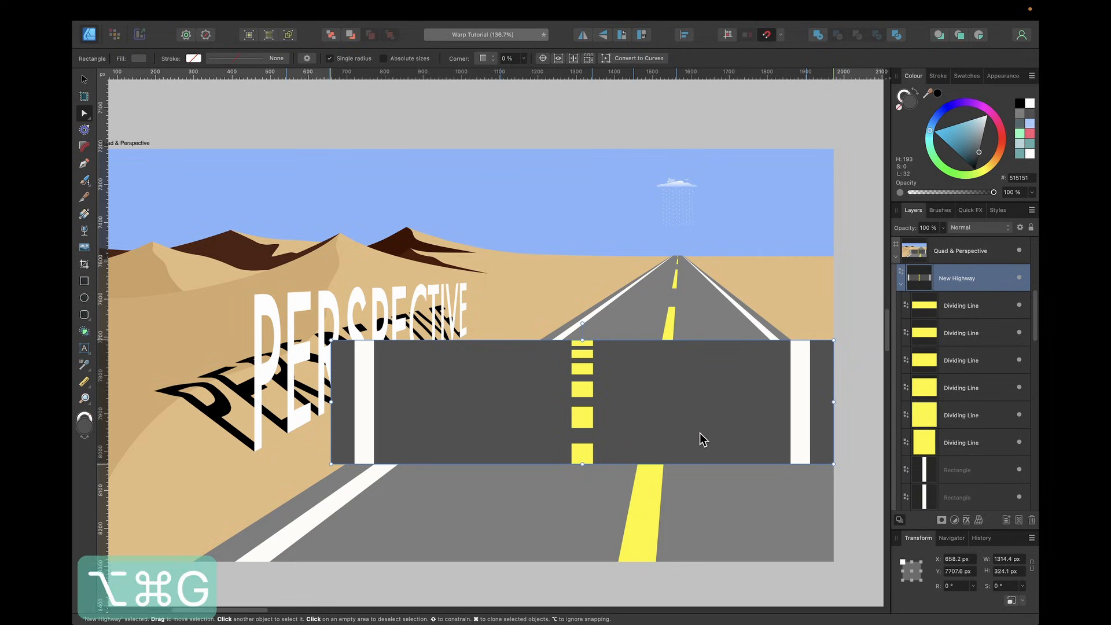
left_click(156, 58)
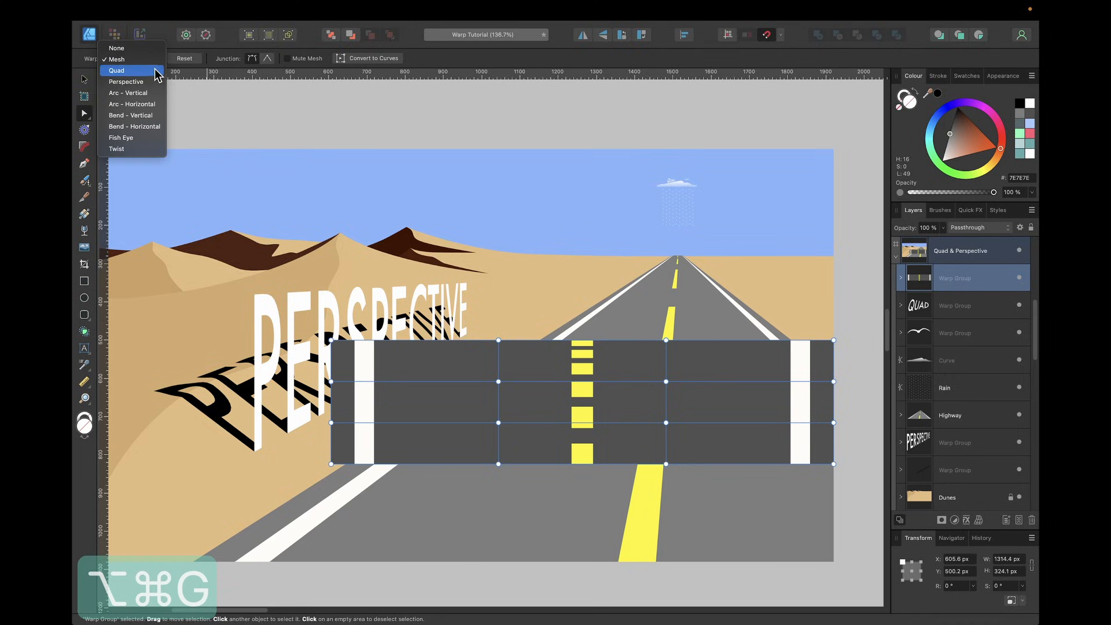
left_click(155, 82)
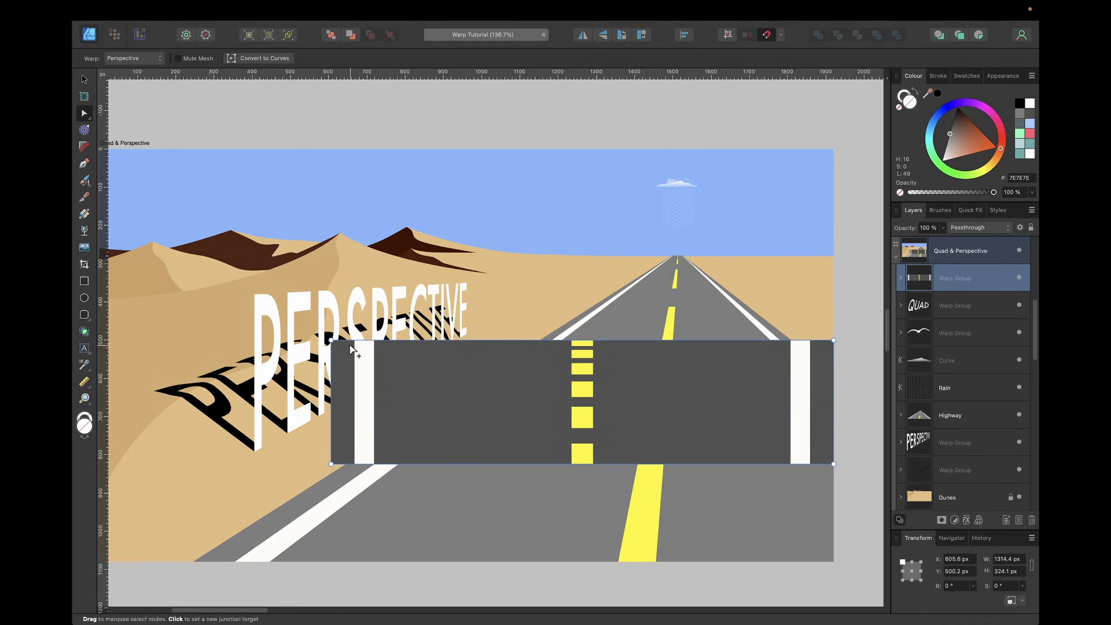
Move the new highway warp's two upper corners onto the far-end corners of the existing road at the horizon
left_click_drag(331, 341, 672, 258)
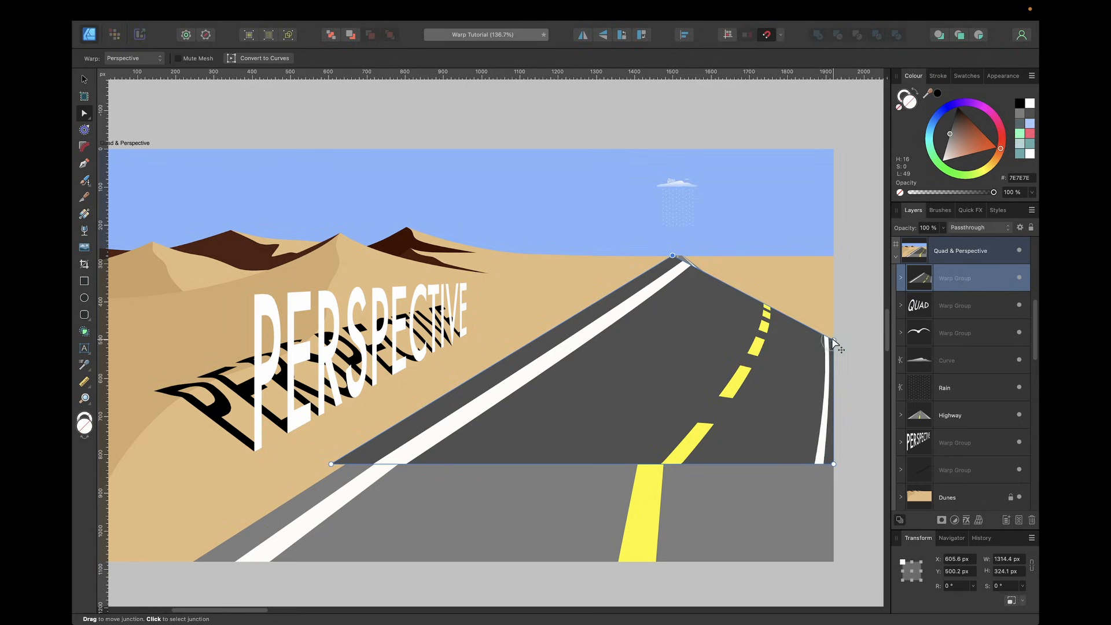
left_click_drag(832, 341, 685, 257)
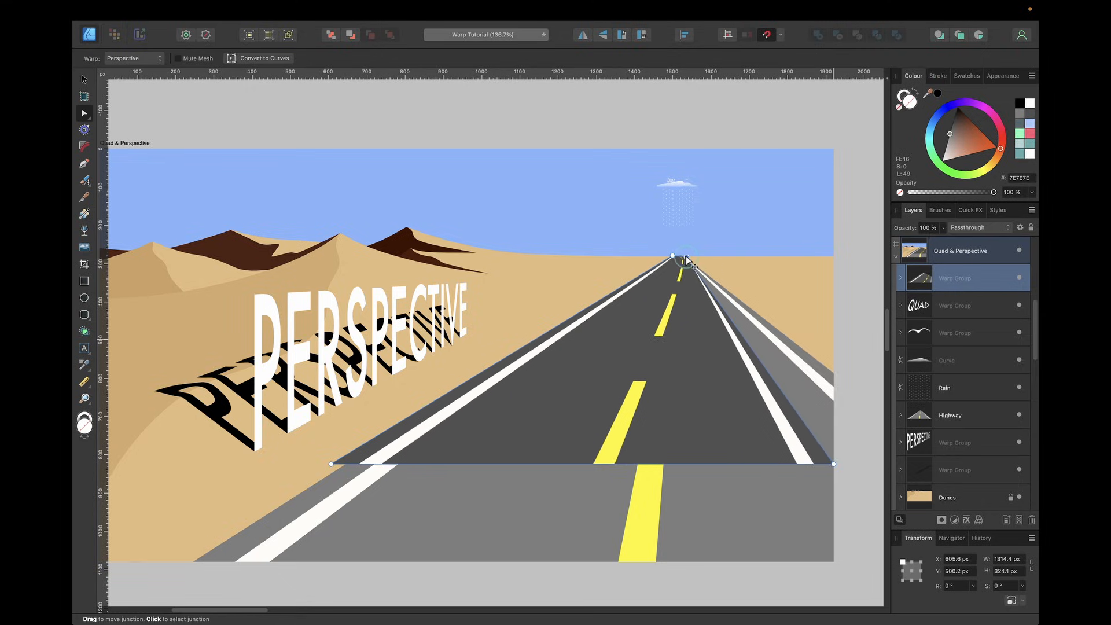
scroll(685, 259, "up", 10)
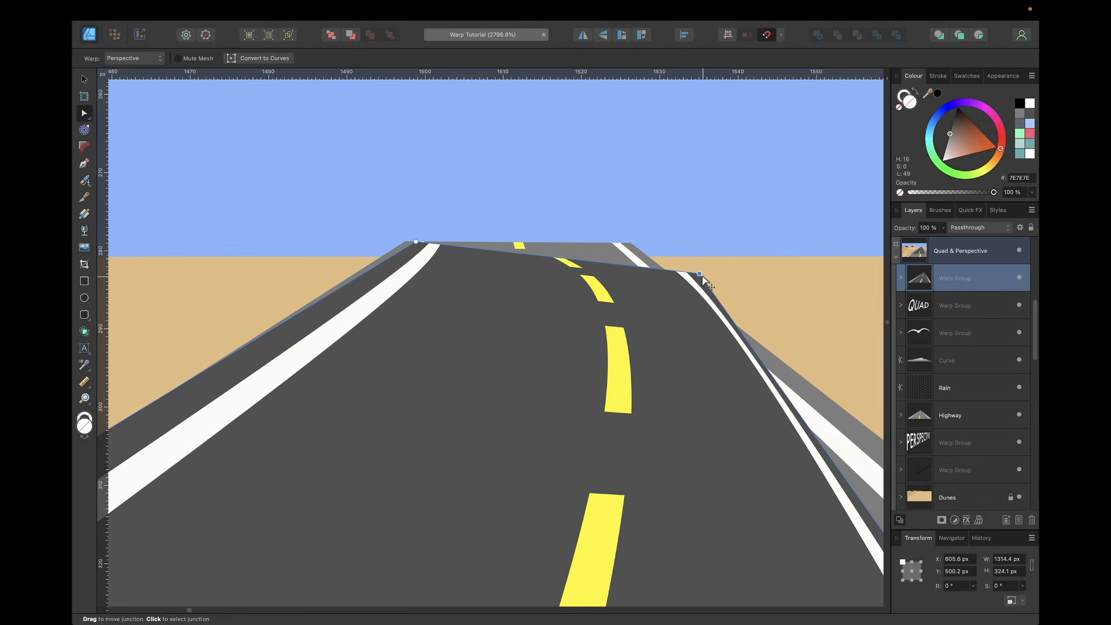
scroll(686, 258, "up", 2)
left_click_drag(641, 250, 630, 245)
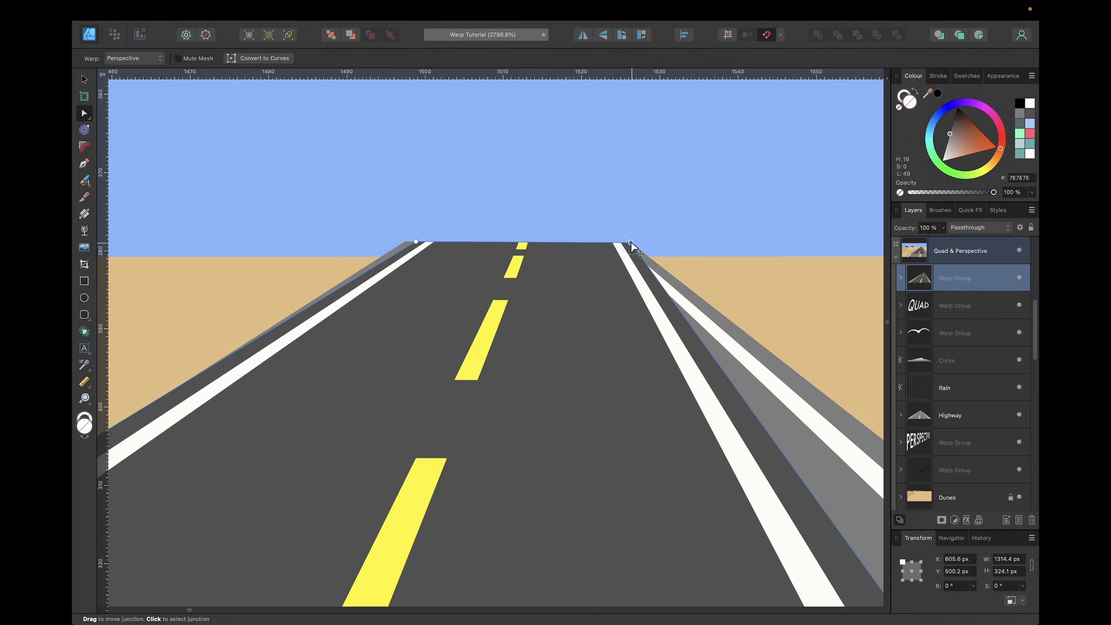
left_click_drag(416, 243, 407, 243)
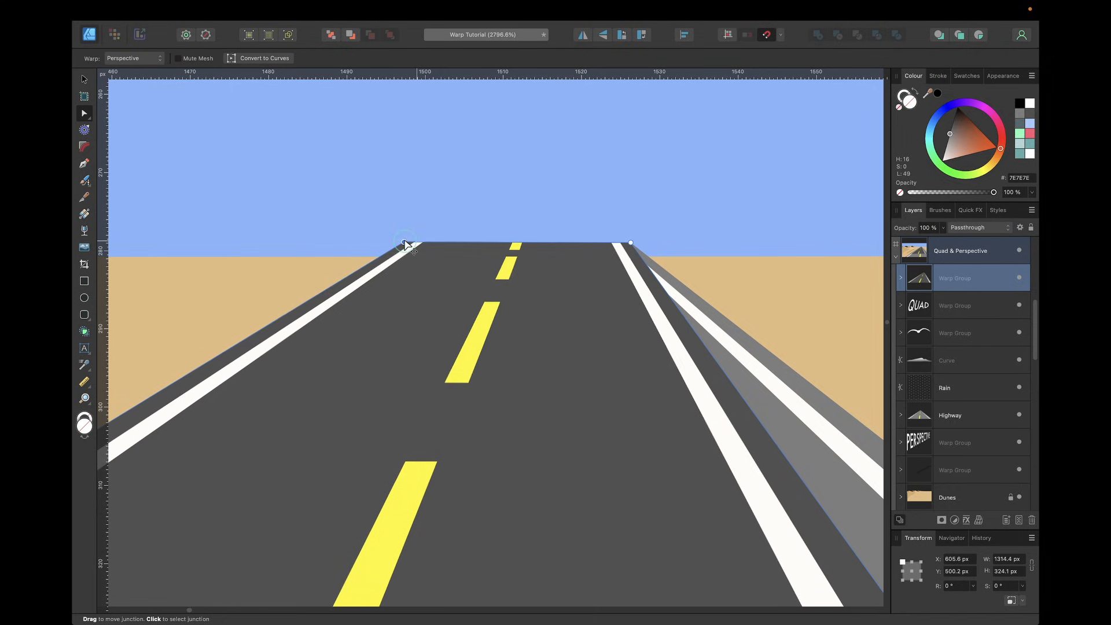
Extend the highway warp's two lower corners beyond the artboard so its edges follow and cover the existing road
scroll(404, 243, "down", 6)
scroll(404, 243, "down", 4)
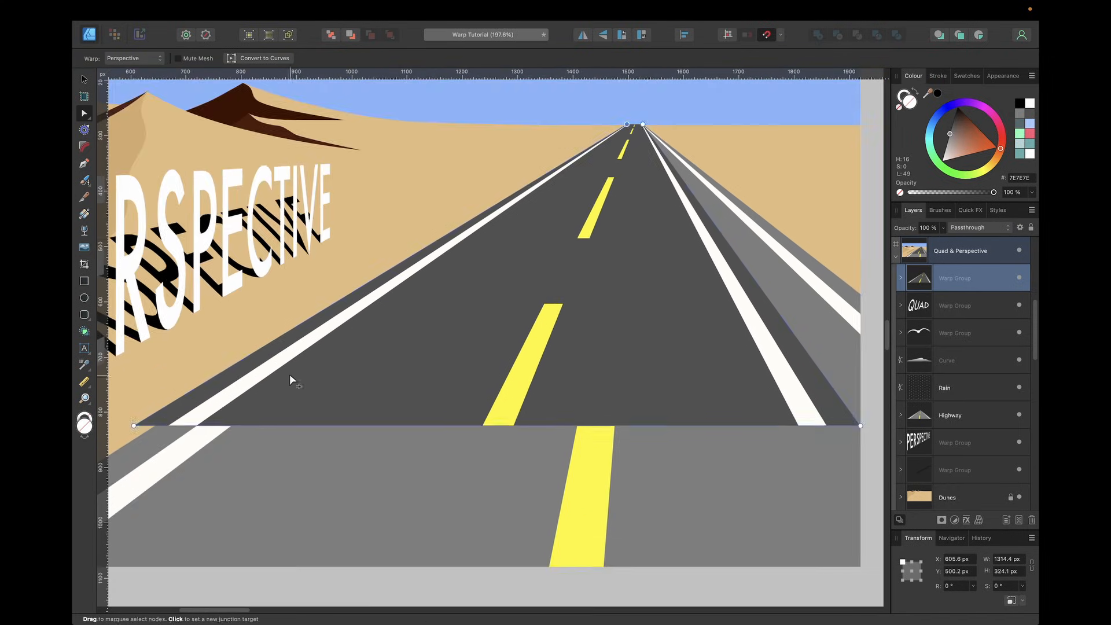
scroll(287, 377, "left", 4)
scroll(285, 381, "down", 3)
left_click_drag(297, 377, 177, 461)
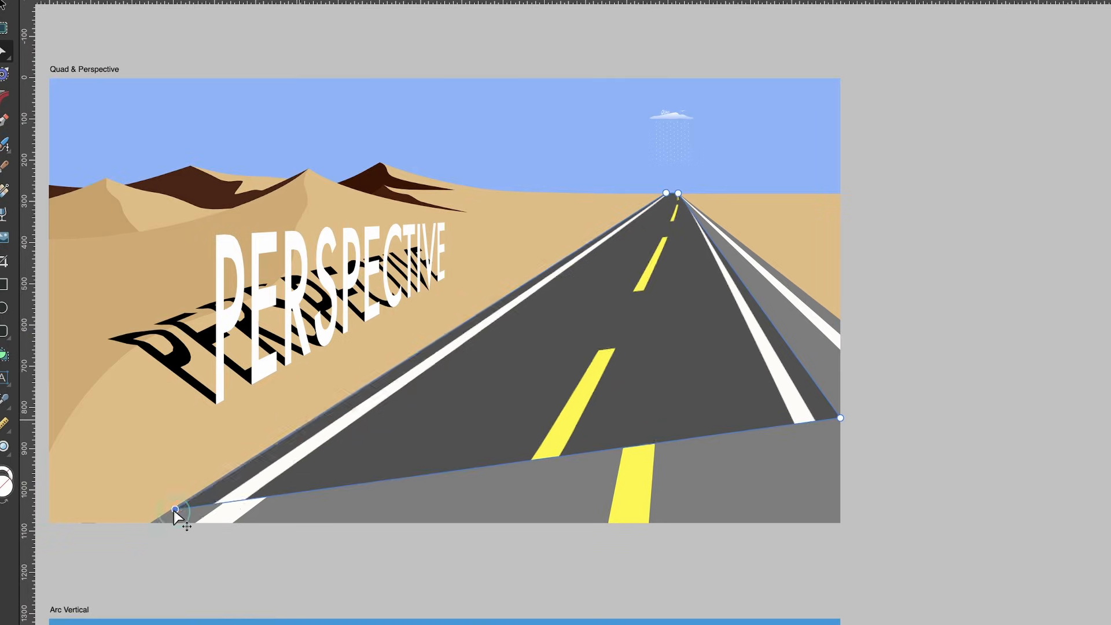
left_click_drag(687, 378, 843, 433)
left_click_drag(1056, 497, 1109, 526)
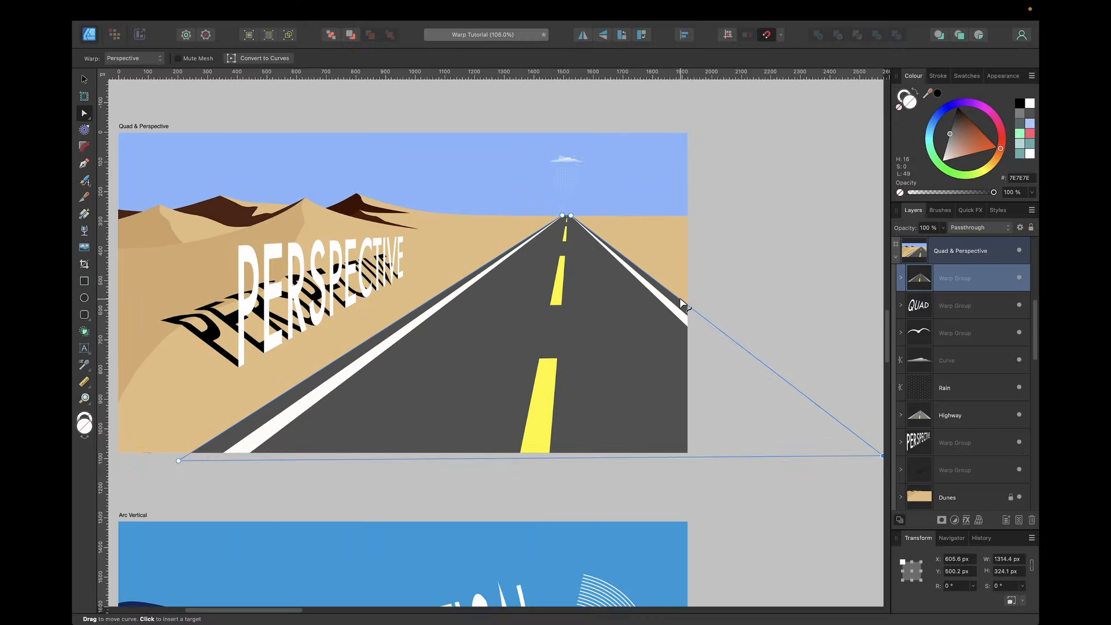
scroll(832, 319, "up", 2)
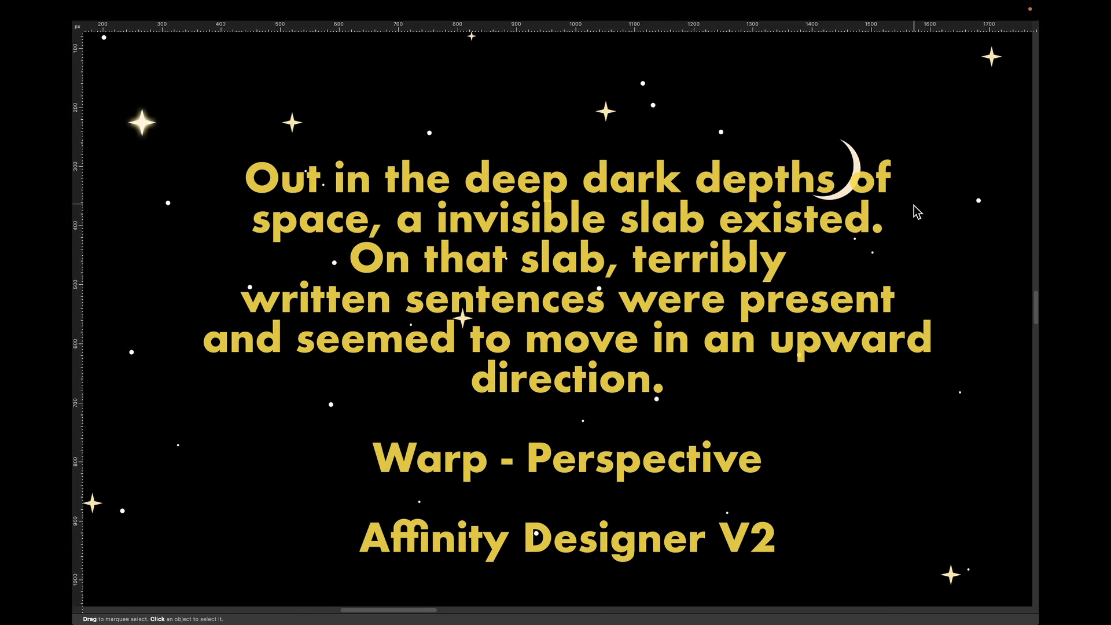
Restore the hidden interface and make the Rectangle layer behind the space text visible on the Perspective Text Example artboard
key("Tab")
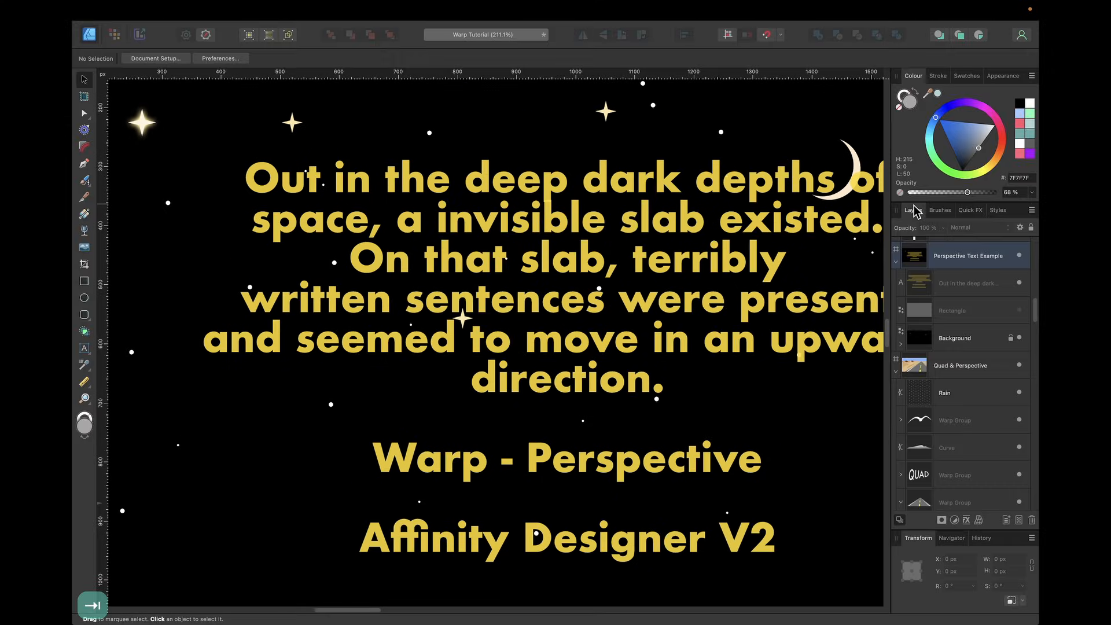
scroll(780, 258, "down", 3)
scroll(780, 258, "right", 2)
scroll(782, 260, "right", 2)
scroll(782, 261, "up", 1)
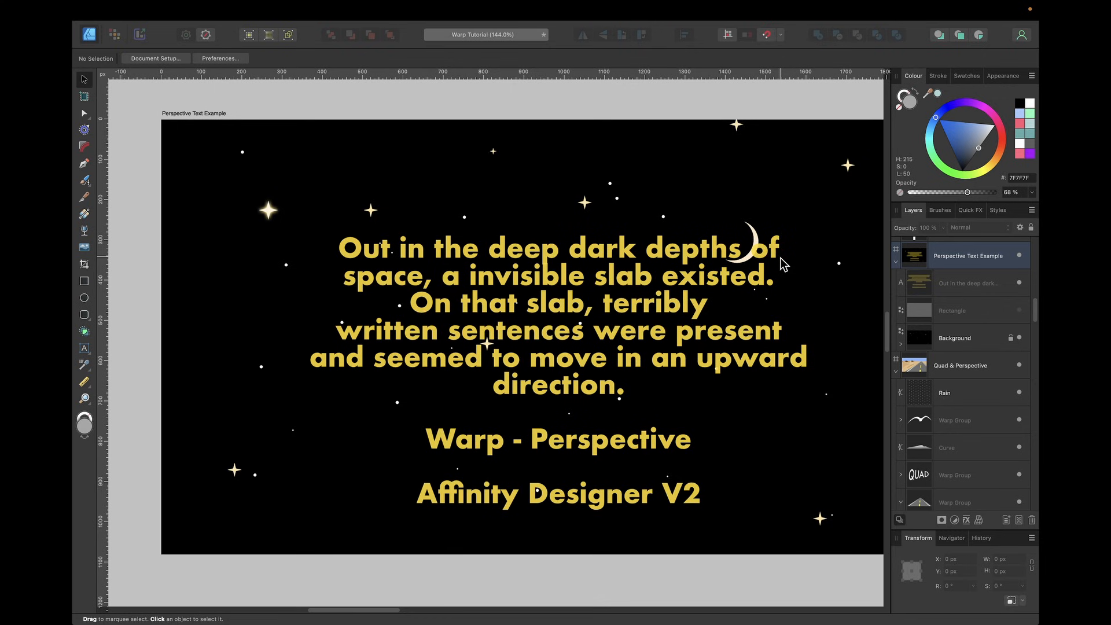
scroll(782, 263, "right", 3)
scroll(782, 264, "up", 1)
left_click(977, 311)
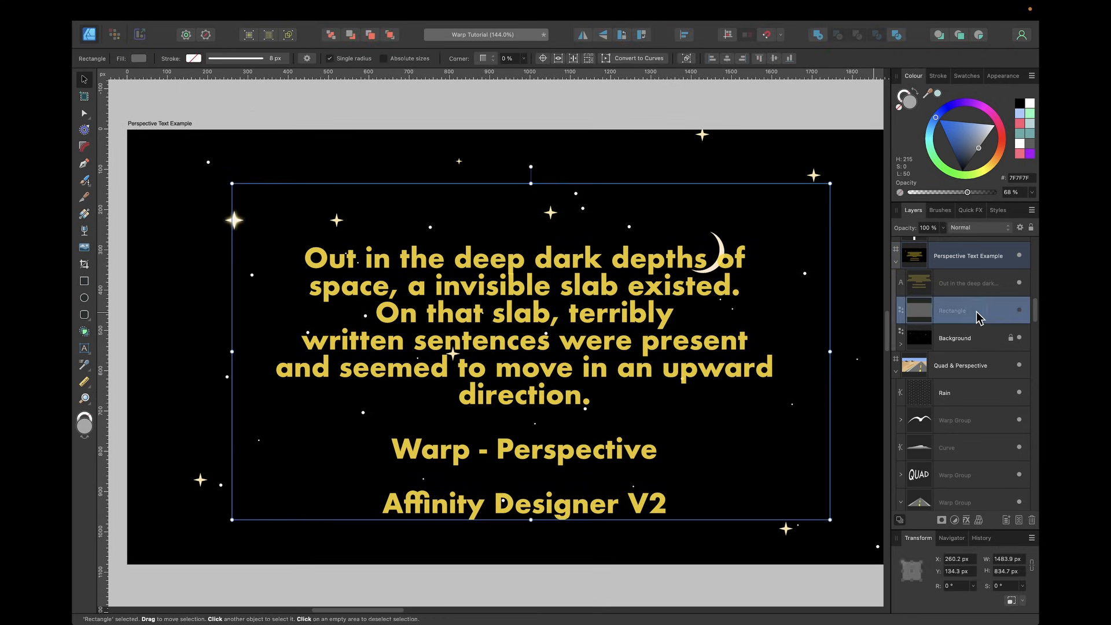
left_click(1018, 311)
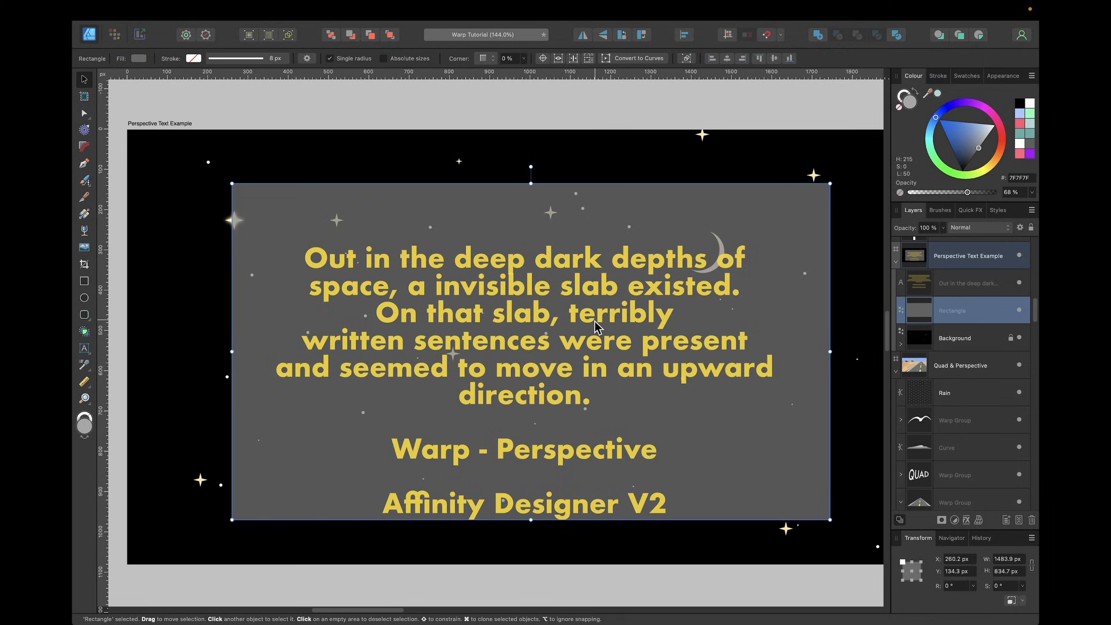
Apply a Perspective warp to the grey rectangle and pull its corners into a trapezoid, wide at the artboard's base and narrow above its upper edge
left_click(980, 519)
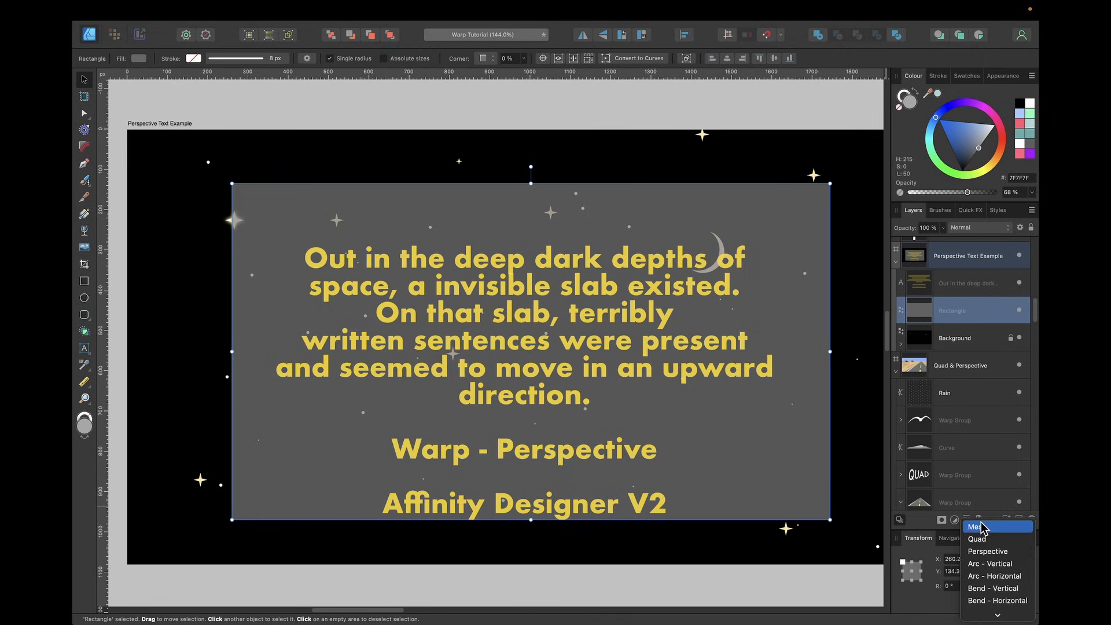
left_click(988, 551)
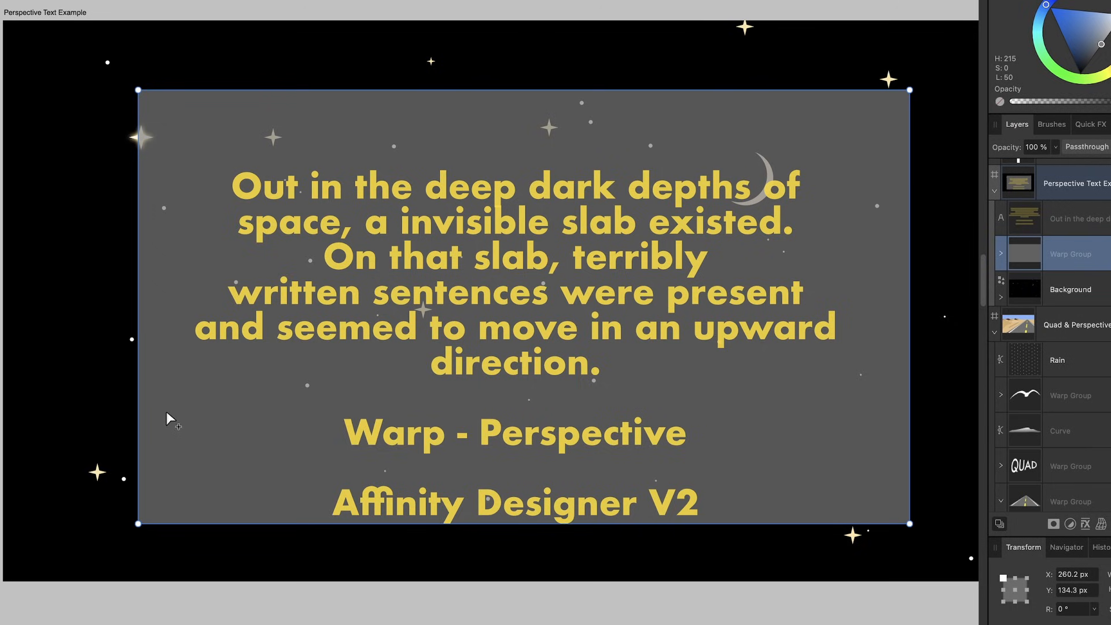
left_click_drag(138, 524, 1, 581)
scroll(919, 521, "right", 3)
scroll(919, 521, "down", 2)
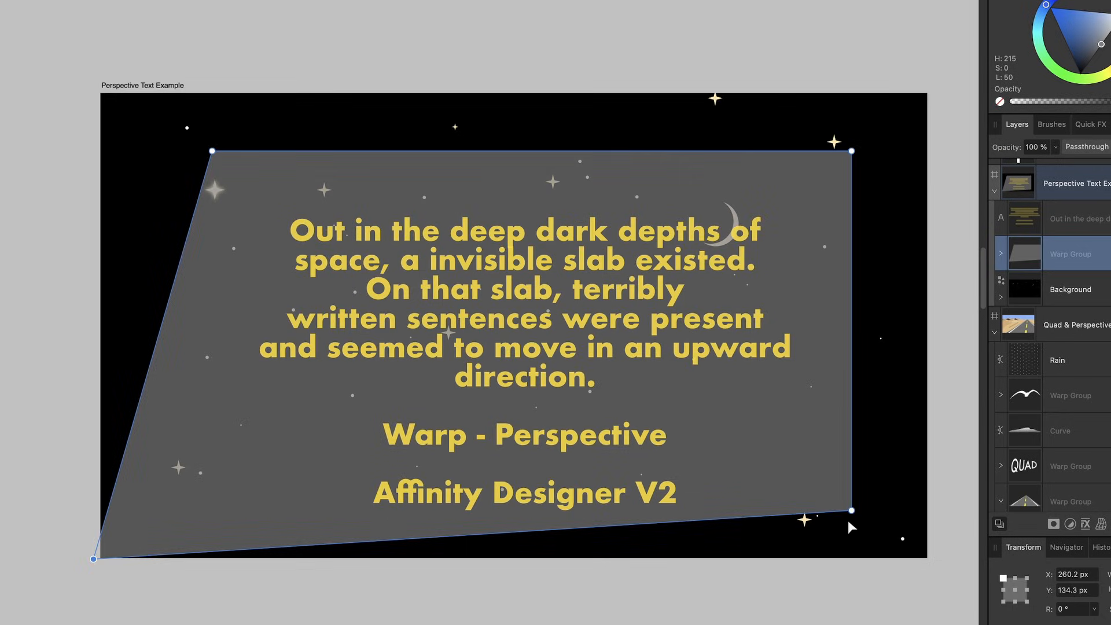
left_click_drag(850, 510, 930, 559)
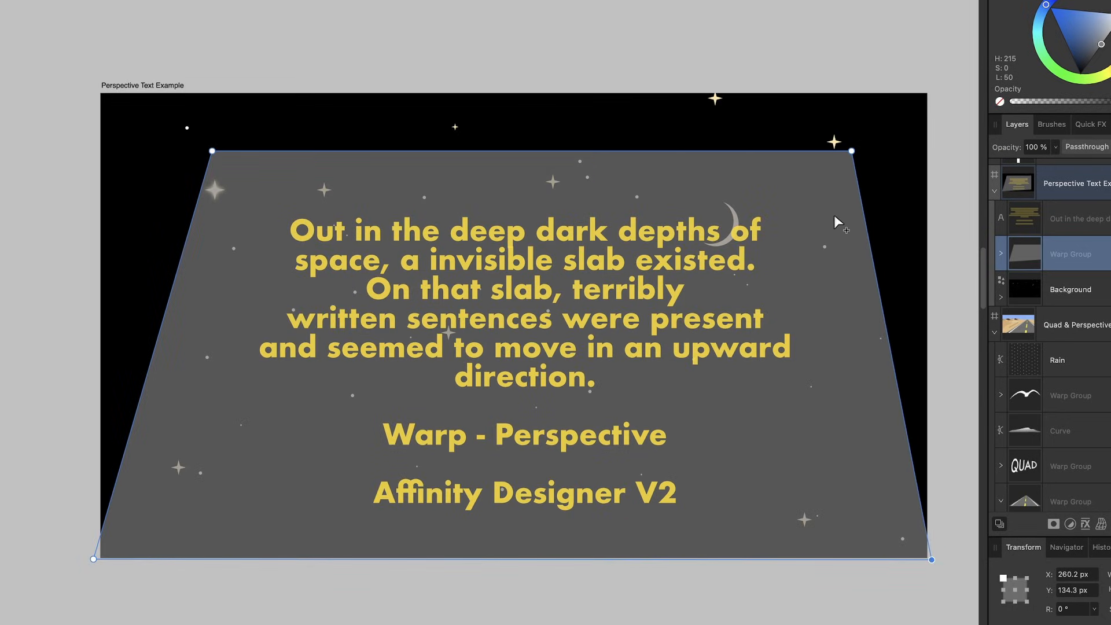
left_click_drag(850, 151, 640, 82)
left_click_drag(213, 151, 432, 82)
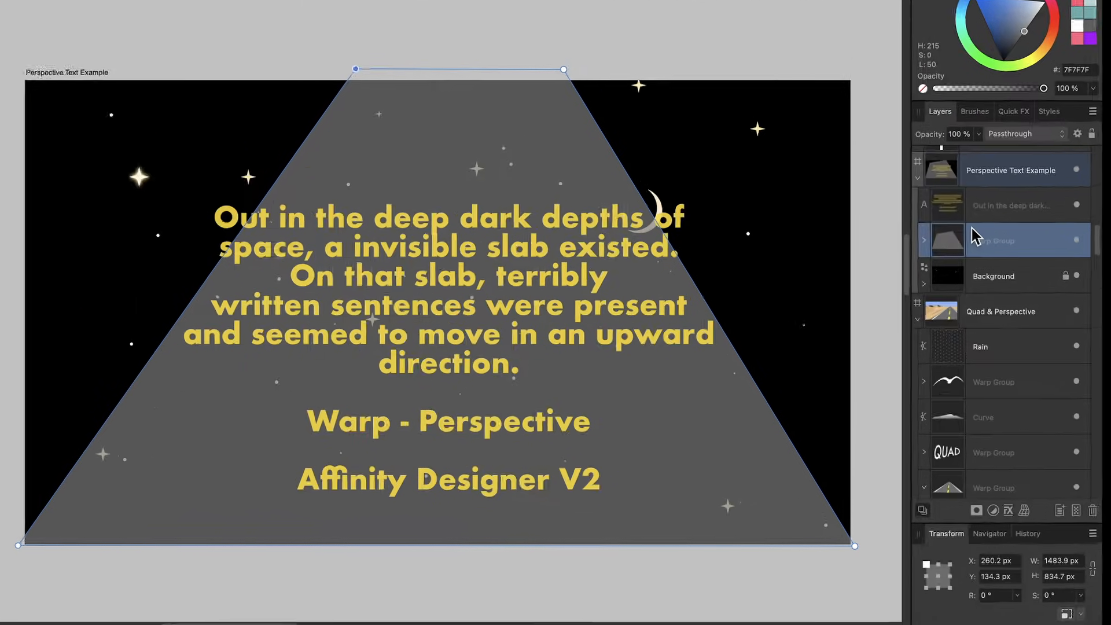
Nest the yellow space text inside the Rectangle within the warp group
left_click(983, 205)
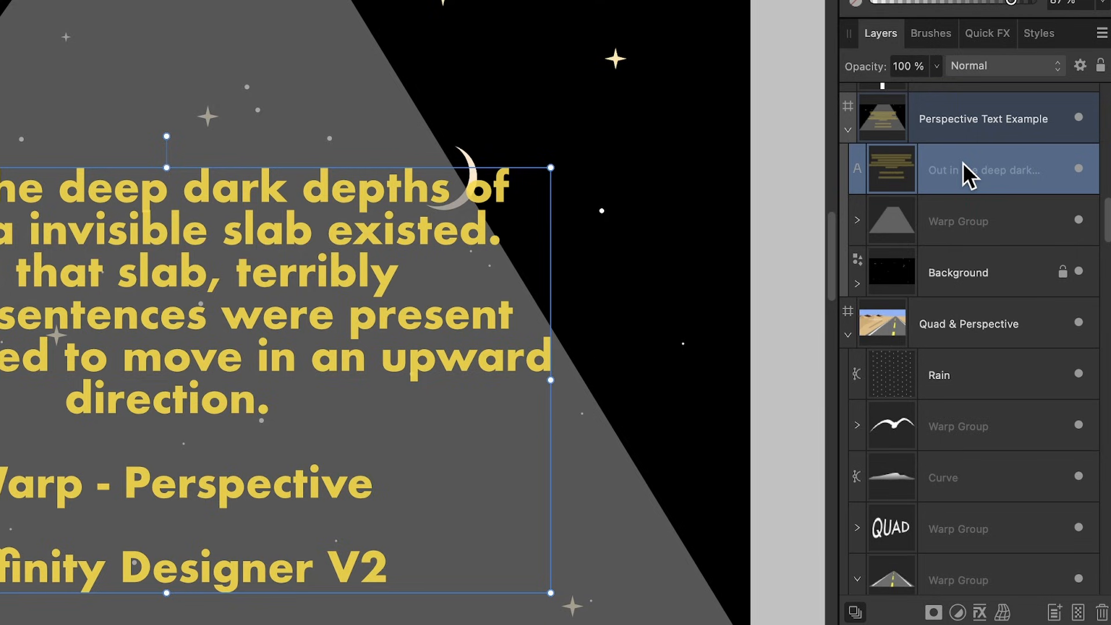
left_click(857, 221)
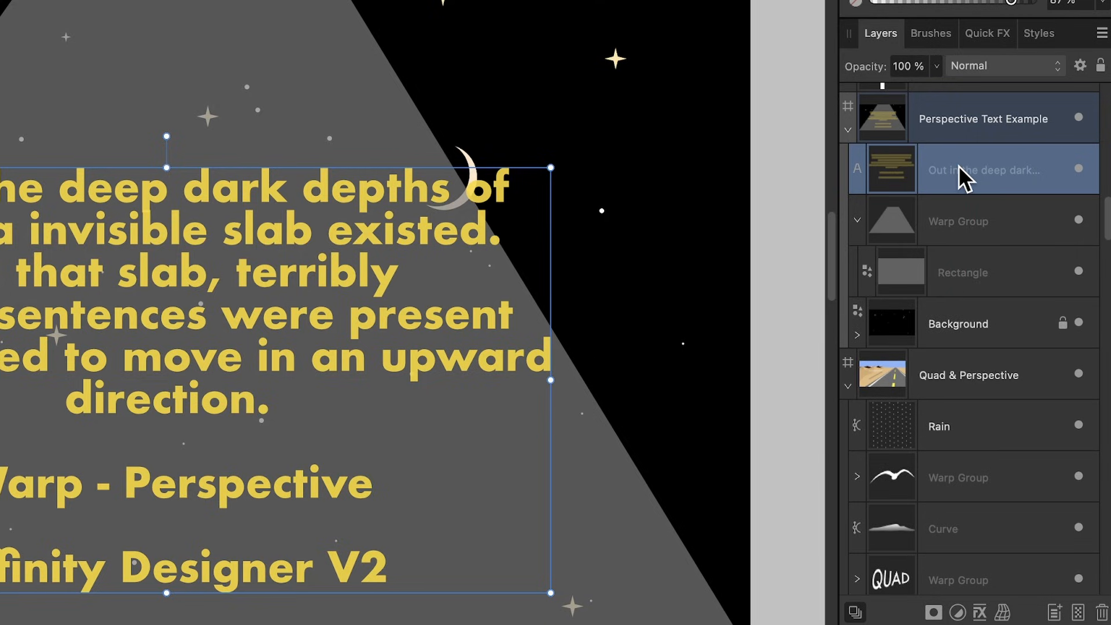
left_click_drag(958, 165, 958, 275)
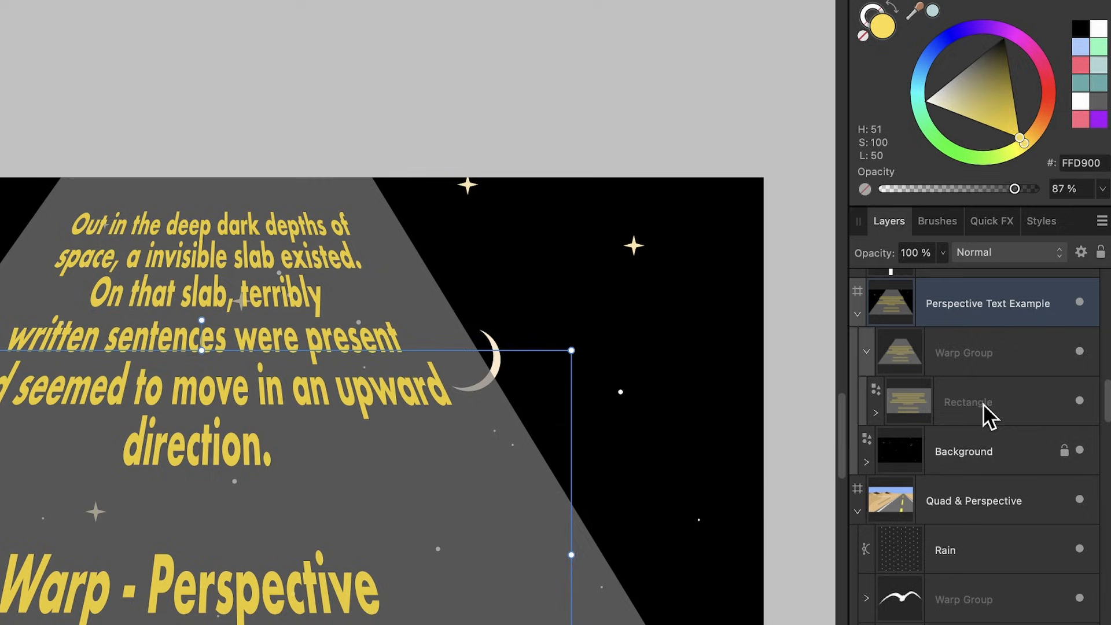
Set the fill opacity of the Rectangle inside the warp group to 0 %
left_click(965, 312)
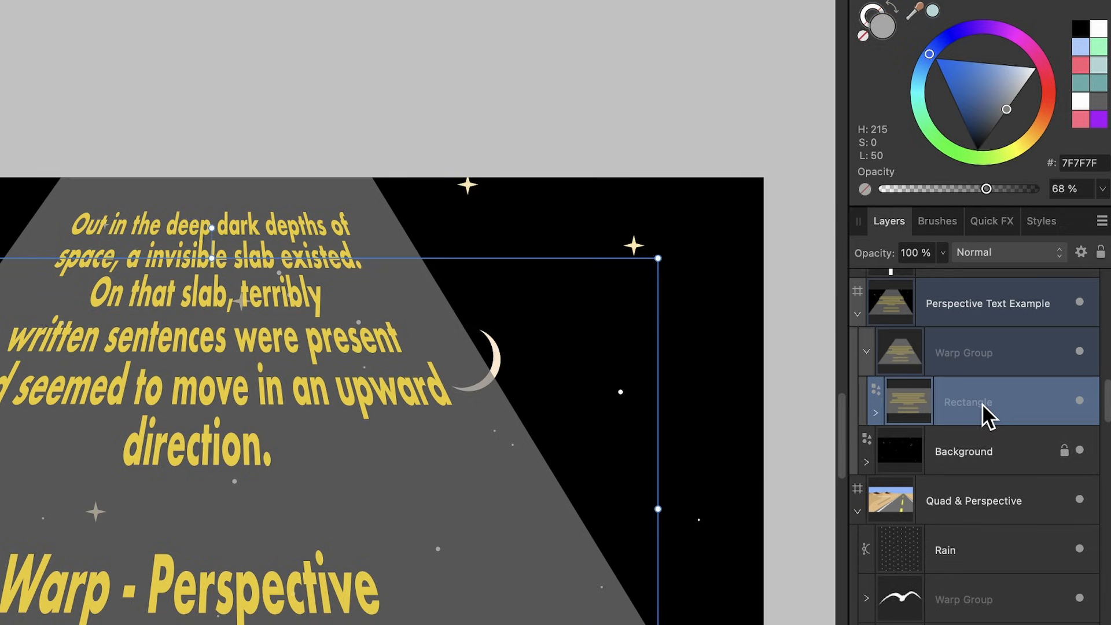
left_click(876, 412)
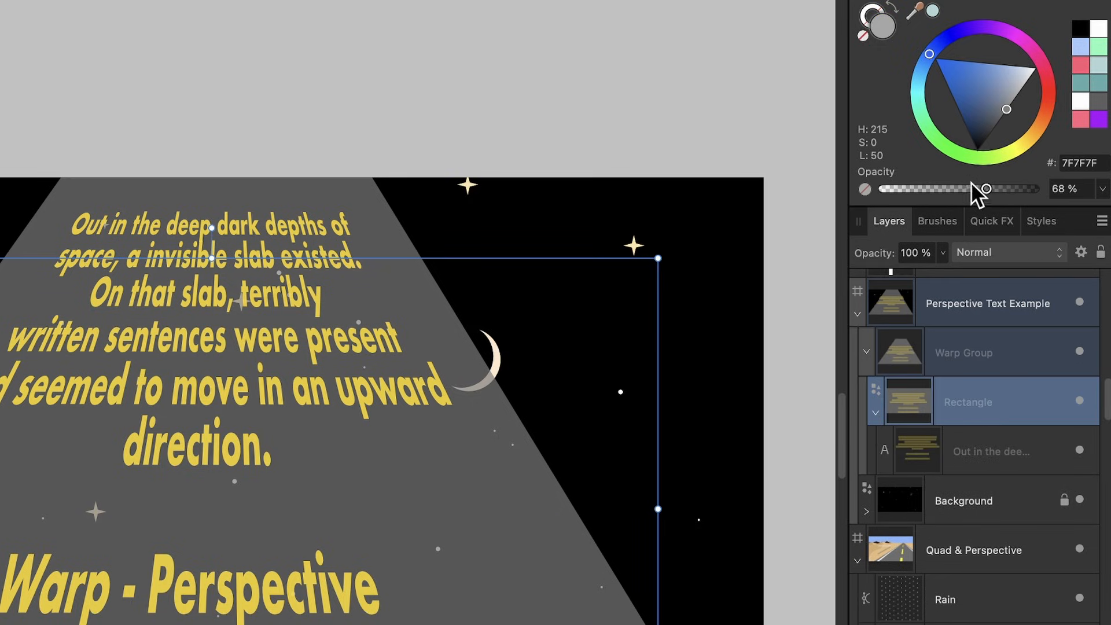
left_click_drag(981, 187, 792, 200)
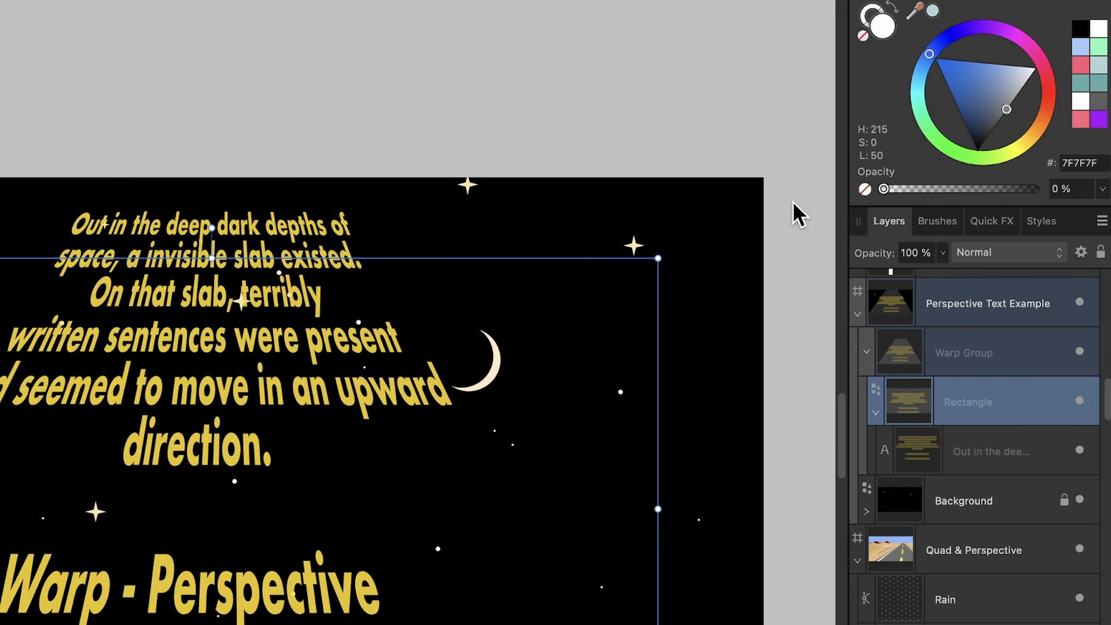
Move the yellow space text inside the warp group down off the artboard and back up through the perspective as a receding crawl
left_click(1009, 452)
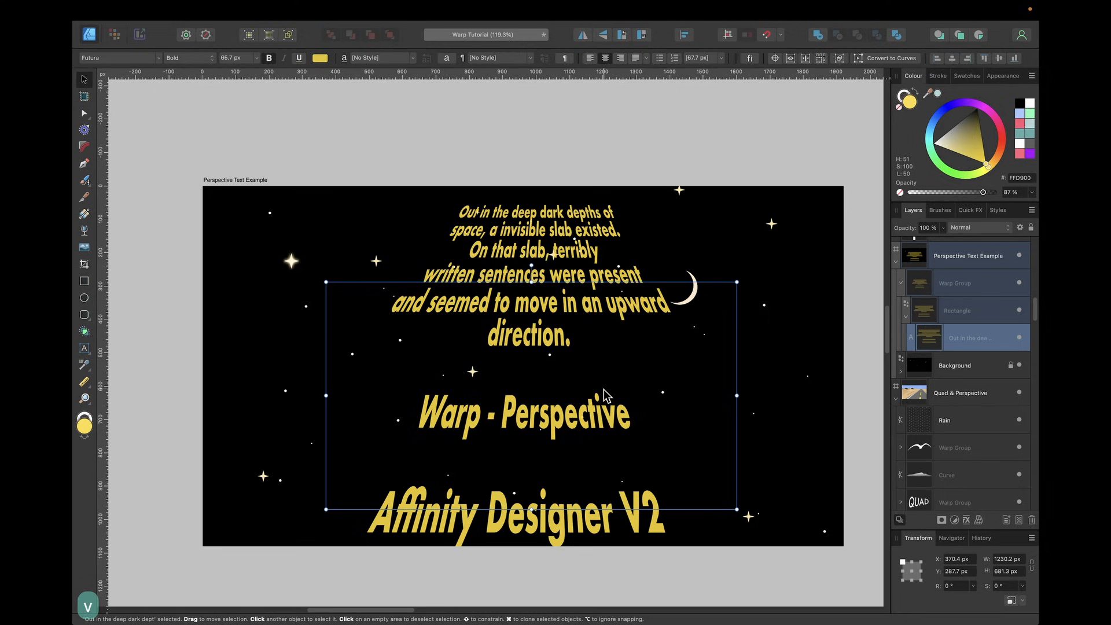
left_click_drag(603, 390, 600, 495)
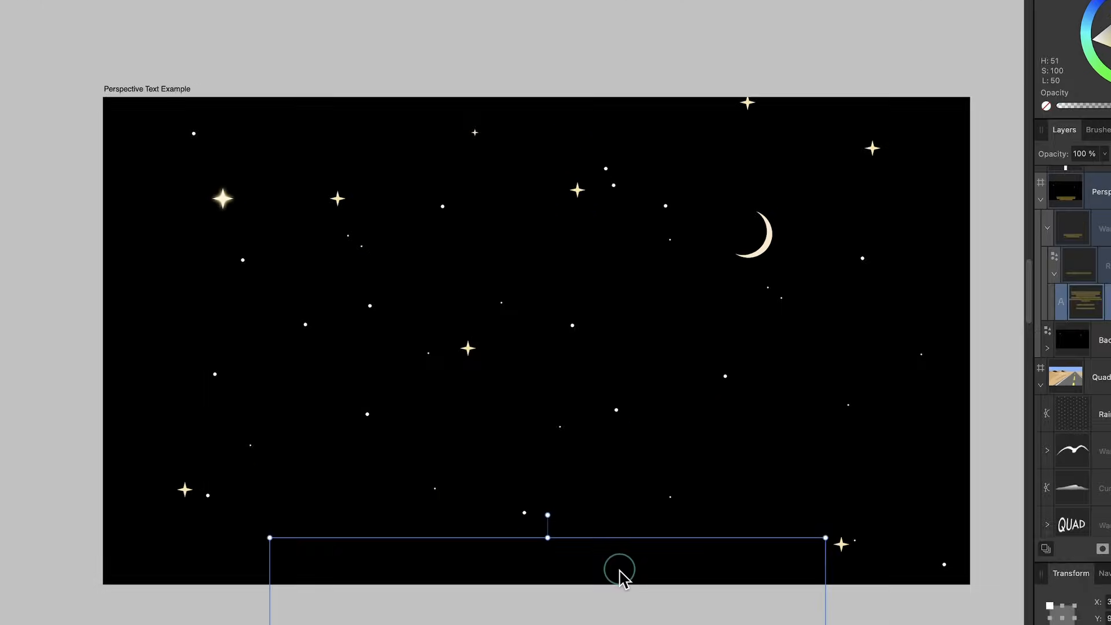
left_click_drag(585, 537, 584, 494)
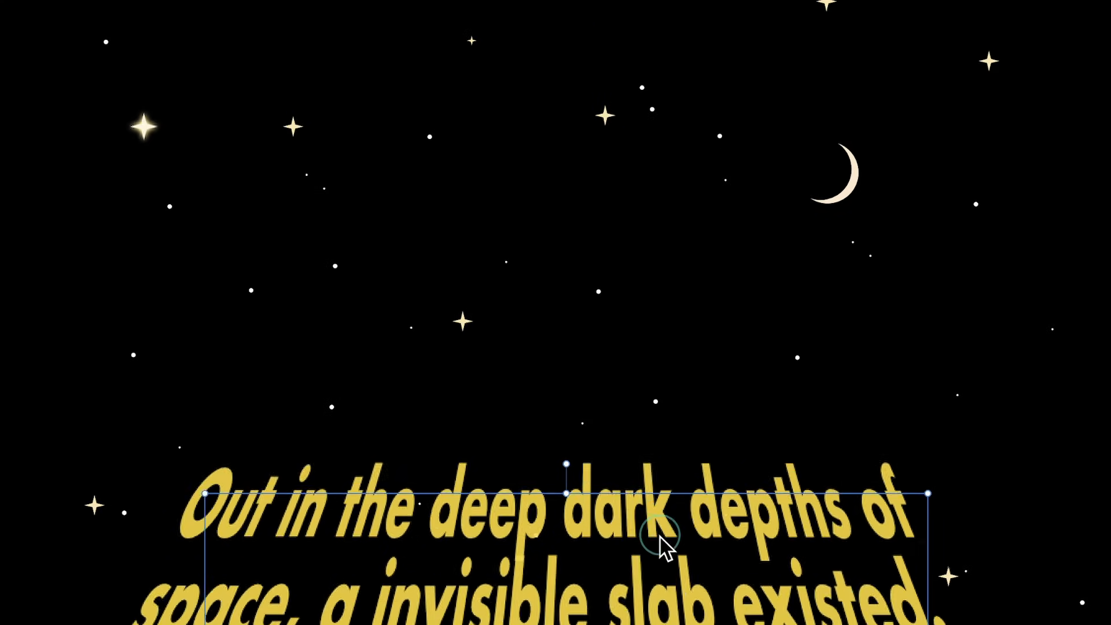
left_click_drag(660, 537, 642, 0)
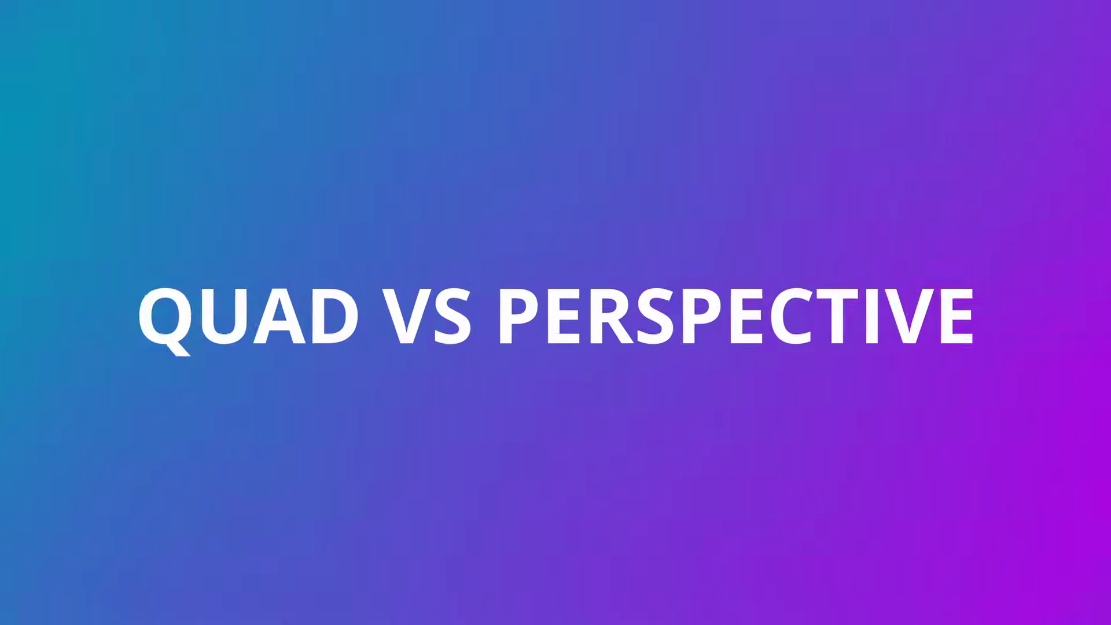
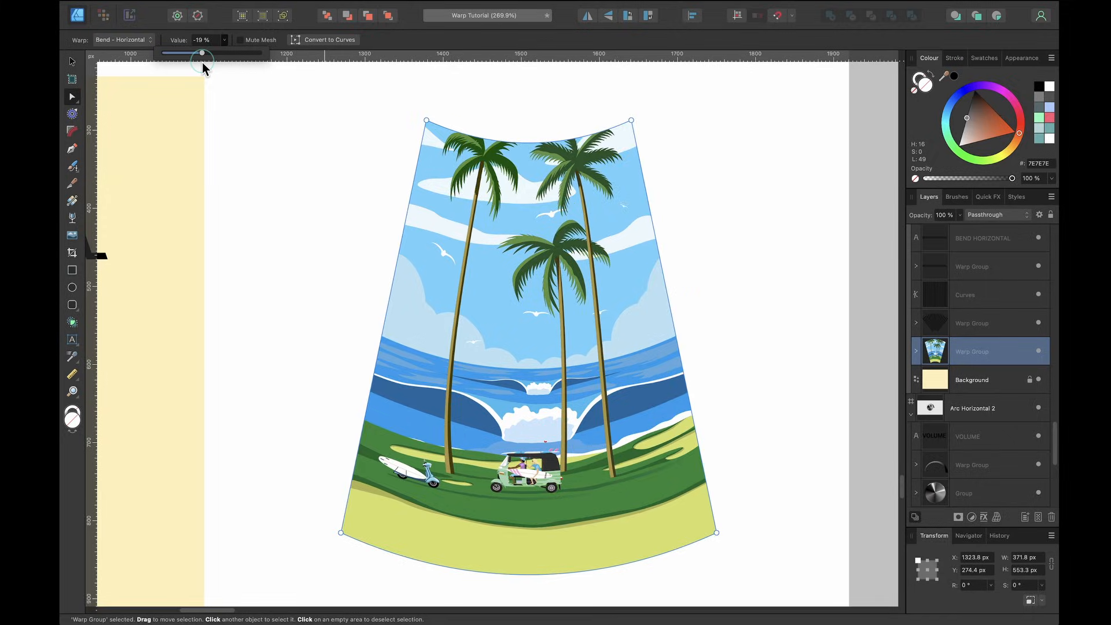
Duplicate the horizontally bent beach scene warp group in place and flip the copy vertically to form an oval
scroll(315, 218, "down", 3)
scroll(314, 218, "left", 2)
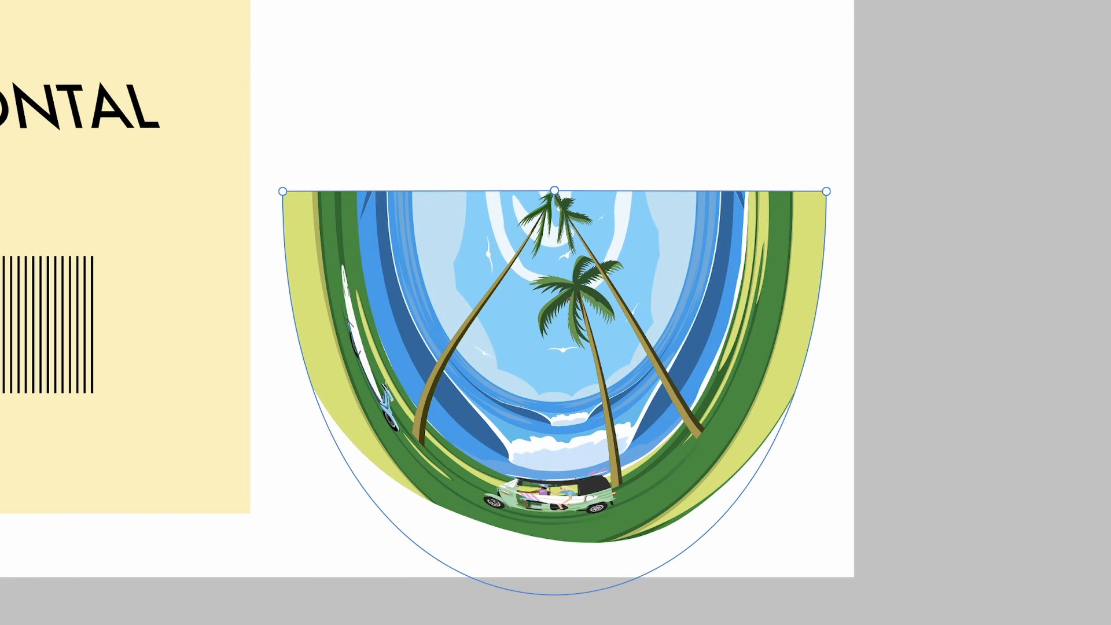
key("v")
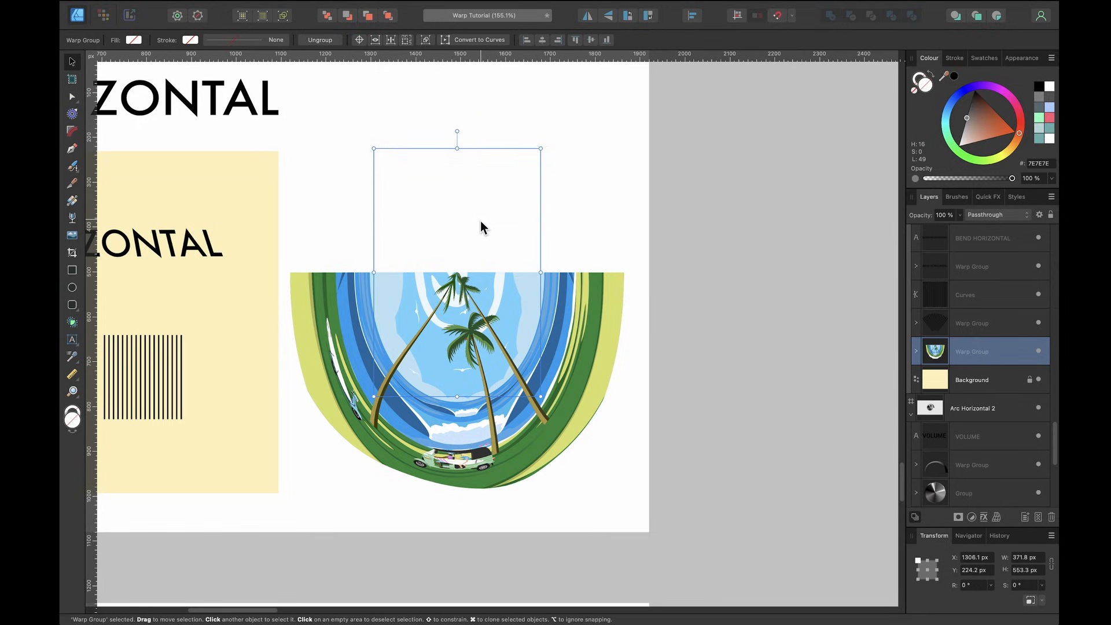
scroll(480, 220, "left", 3)
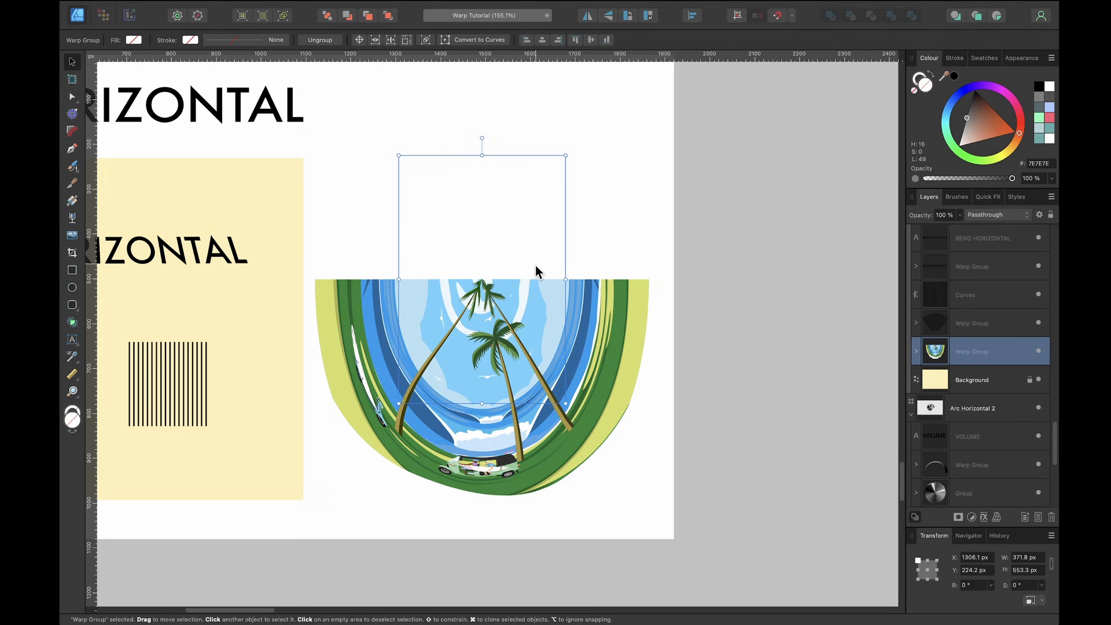
key("super+c")
key("super+v")
left_click(608, 16)
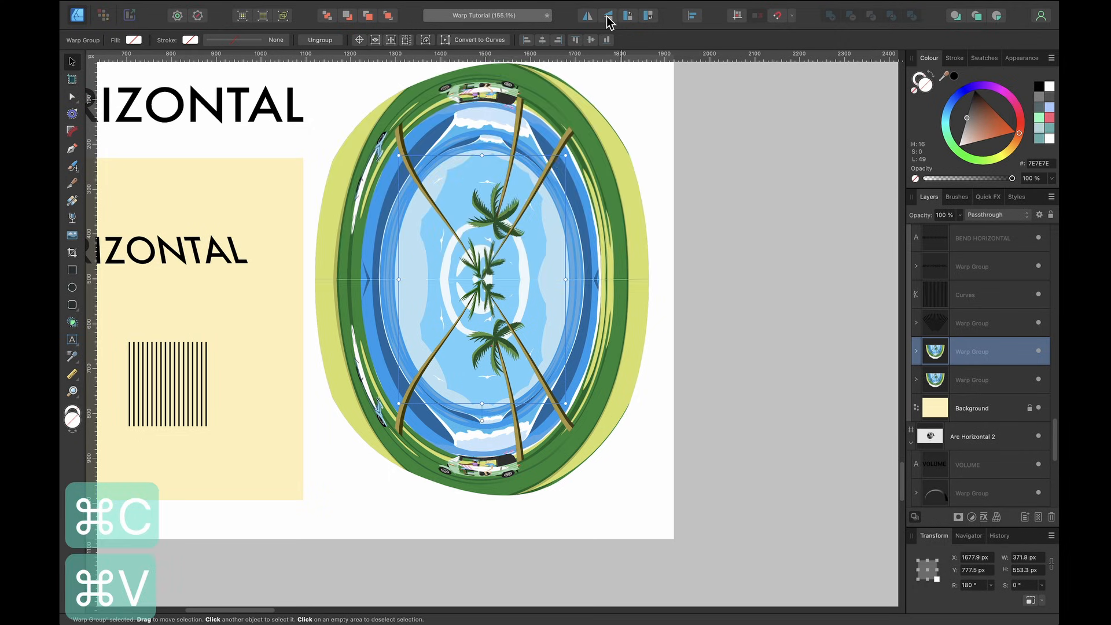
scroll(546, 221, "up", 3)
scroll(546, 221, "down", 3)
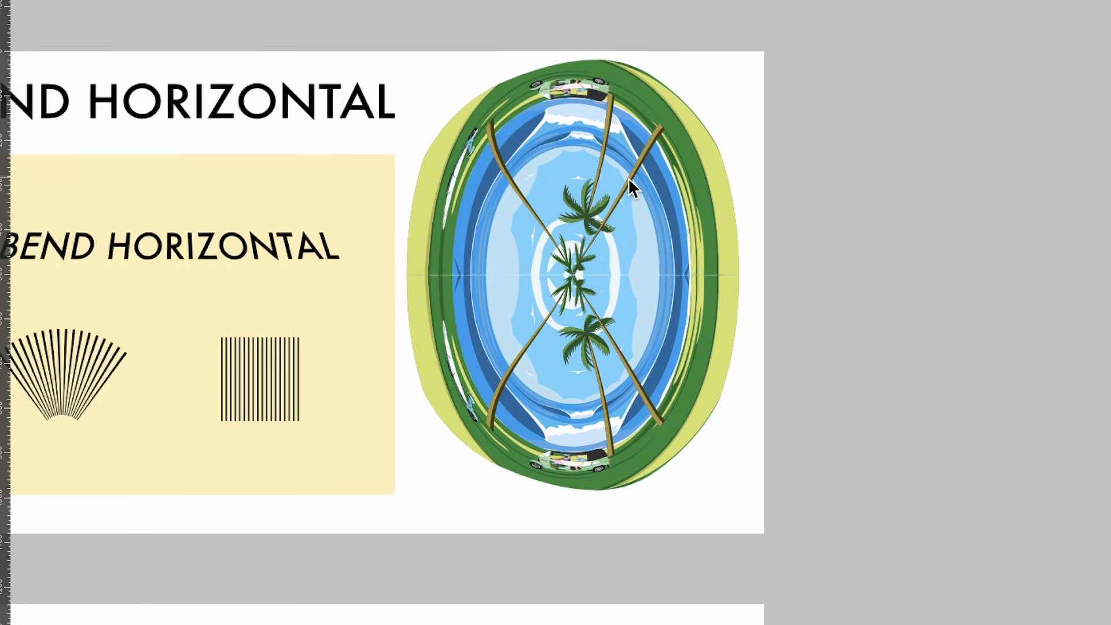
scroll(628, 178, "left", 5)
scroll(627, 177, "up", 3)
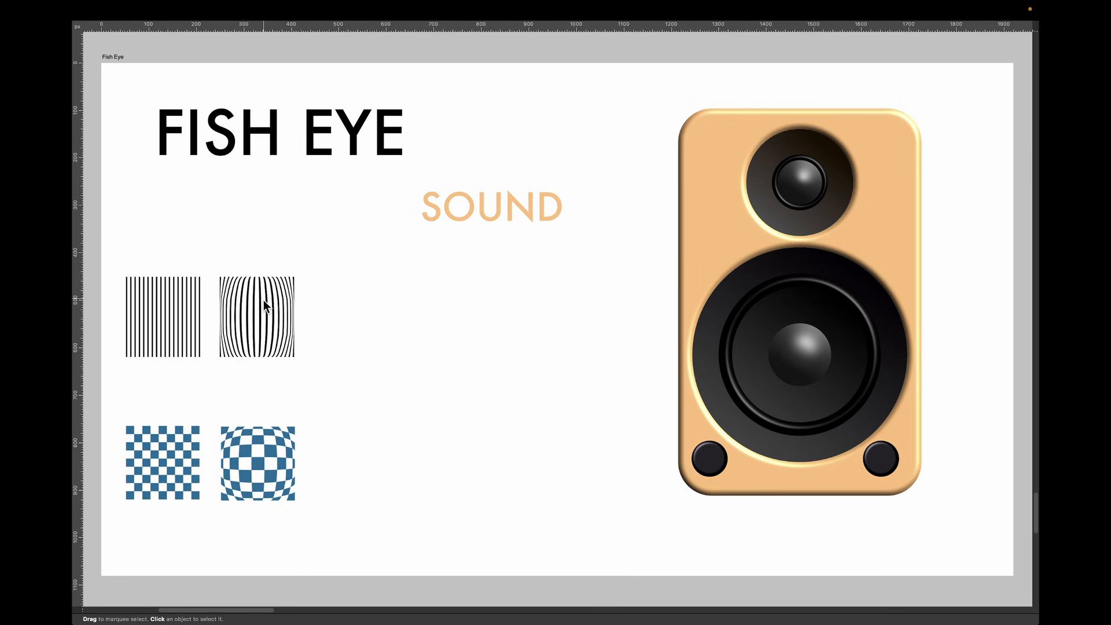
Restore the hidden interface and set the Fish Eye warp value of the vertical-line pattern to 100 %
key("Tab")
left_click(304, 304)
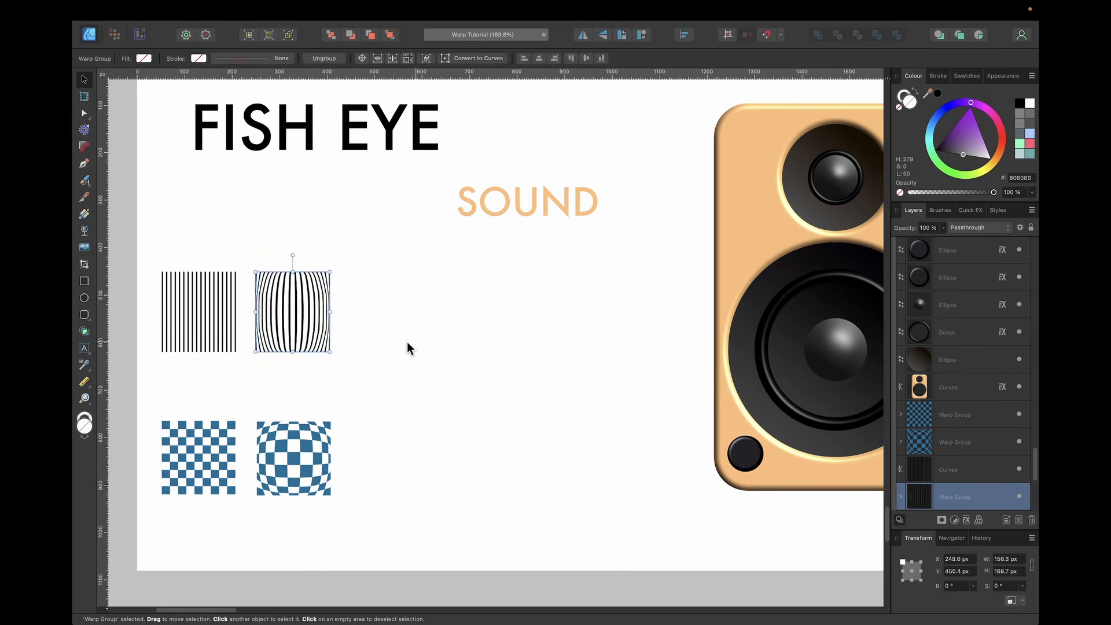
key("a")
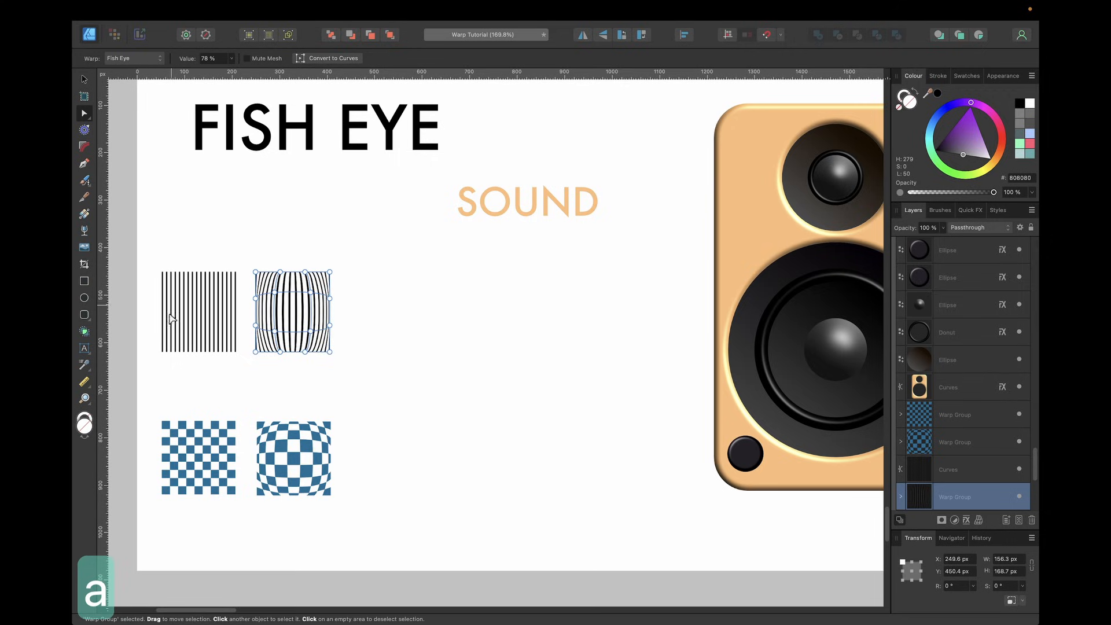
scroll(204, 314, "up", 5)
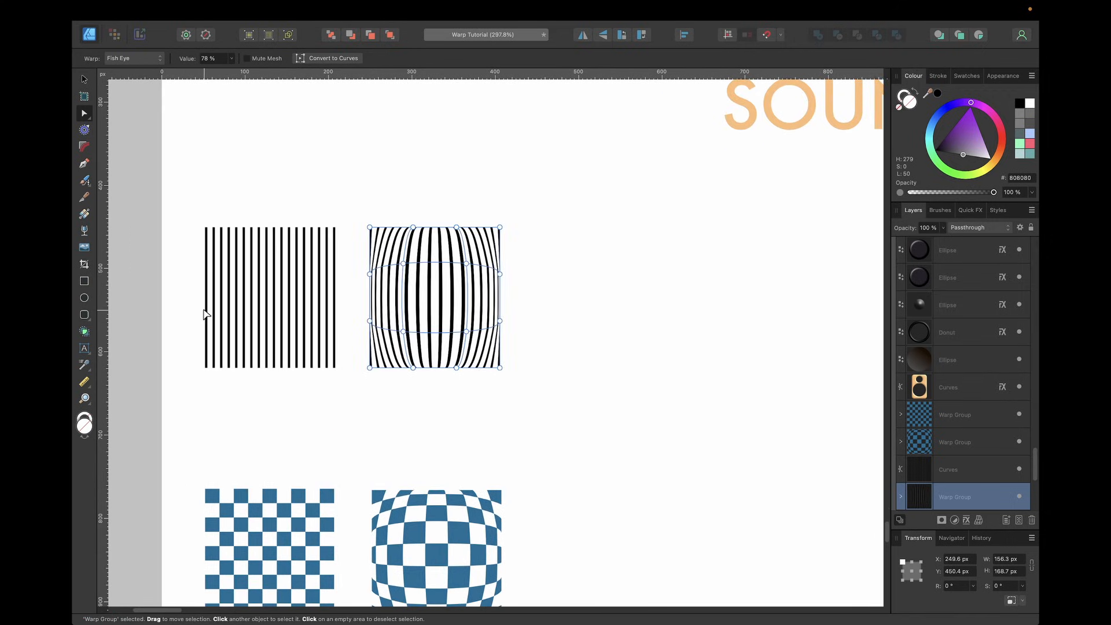
left_click(232, 58)
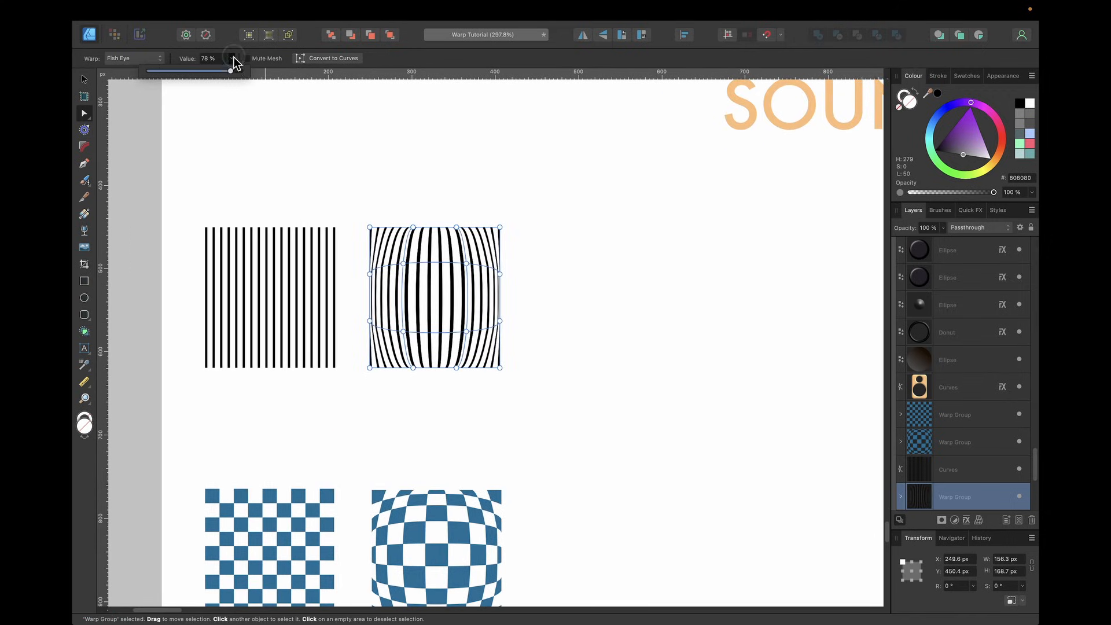
left_click_drag(230, 70, 307, 72)
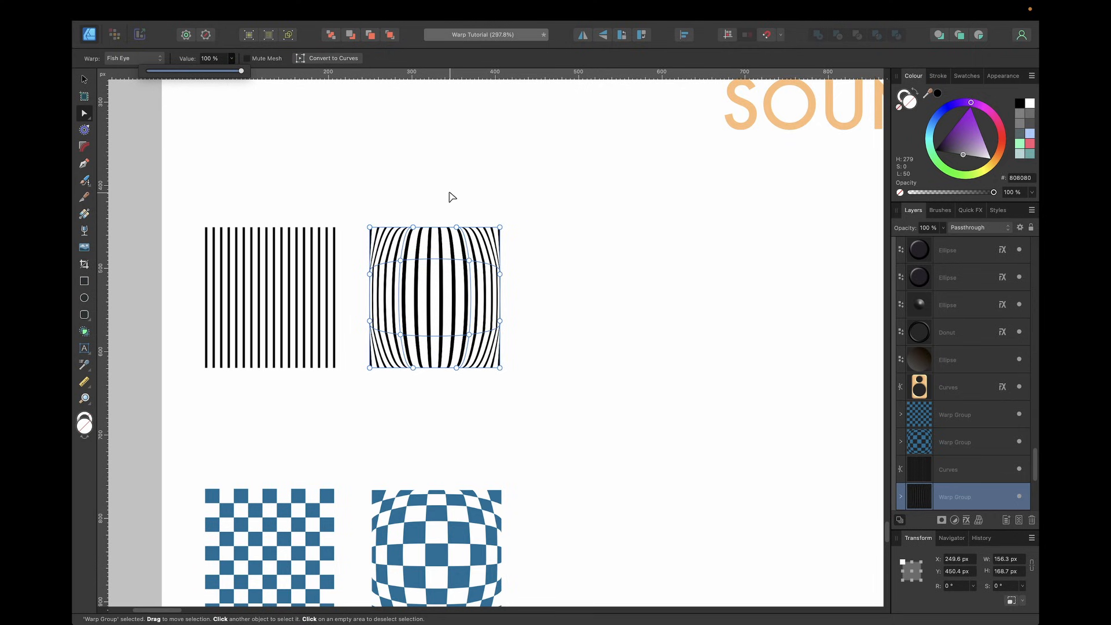
Select the centre sphere of the speaker's large cone on the Fish Eye artboard
scroll(449, 194, "down", 3)
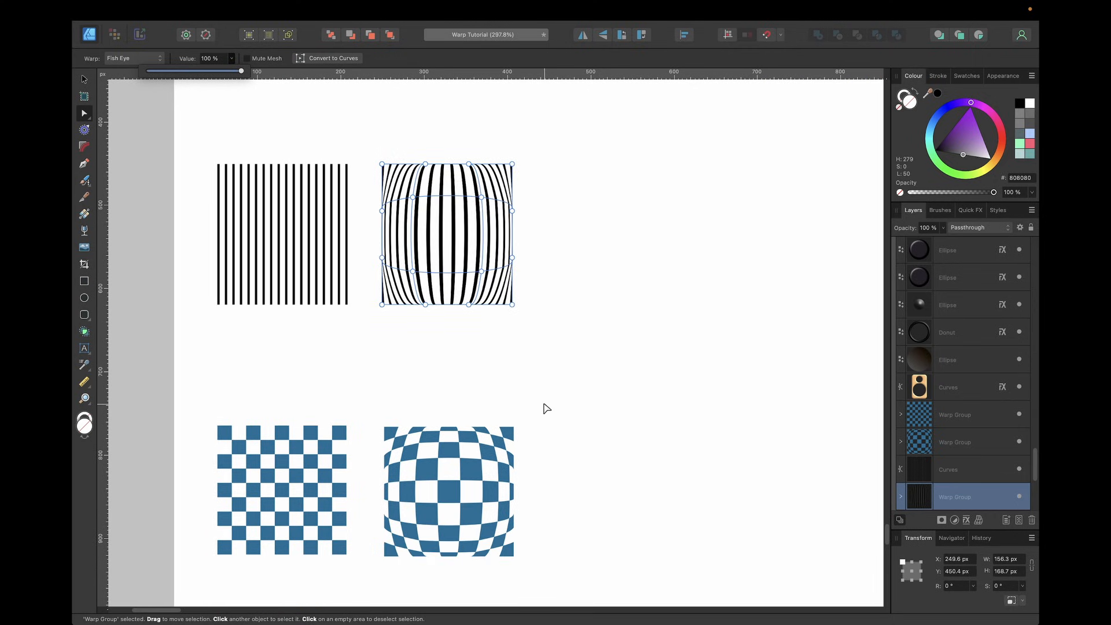
scroll(544, 408, "down", 3)
scroll(544, 408, "right", 5)
scroll(543, 408, "down", 1)
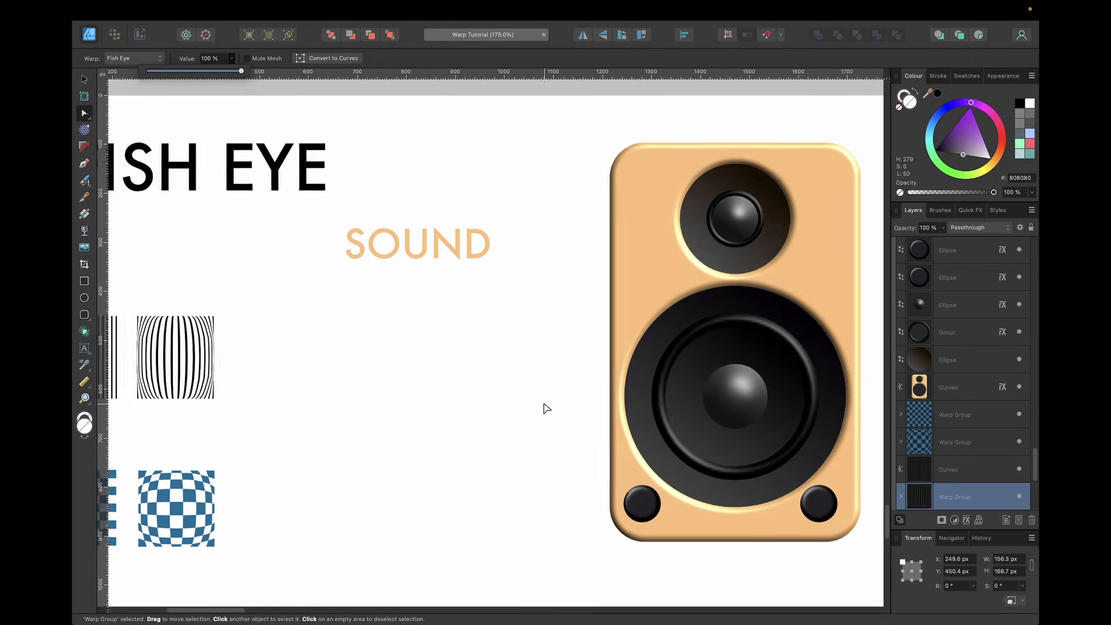
scroll(545, 409, "left", 1)
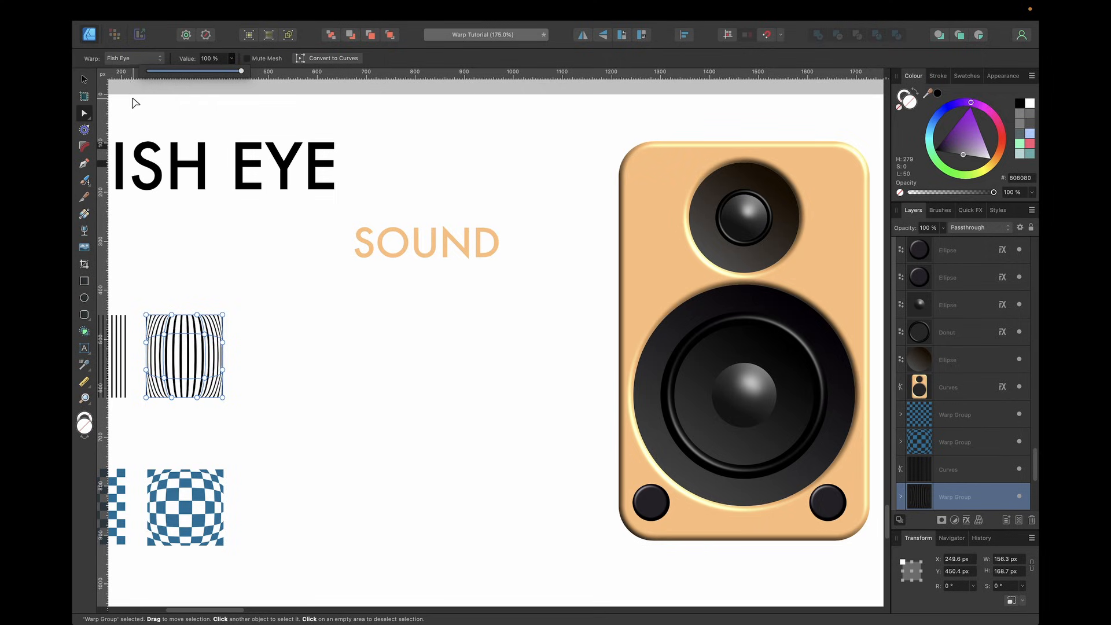
left_click(83, 79)
left_click(743, 392)
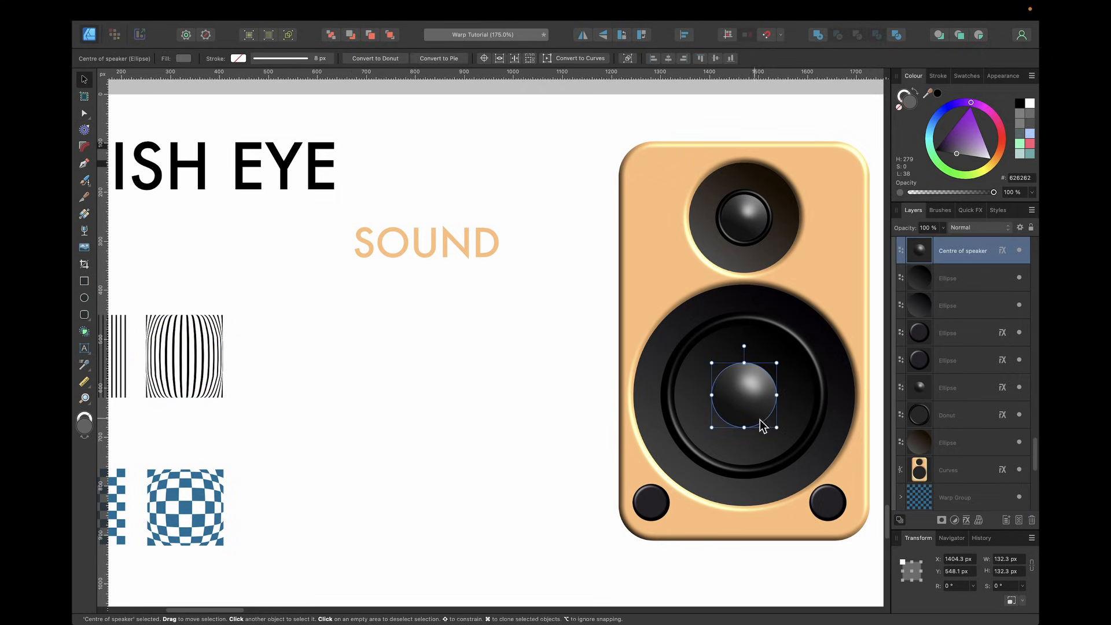
left_click(436, 243)
left_click_drag(436, 243, 460, 262)
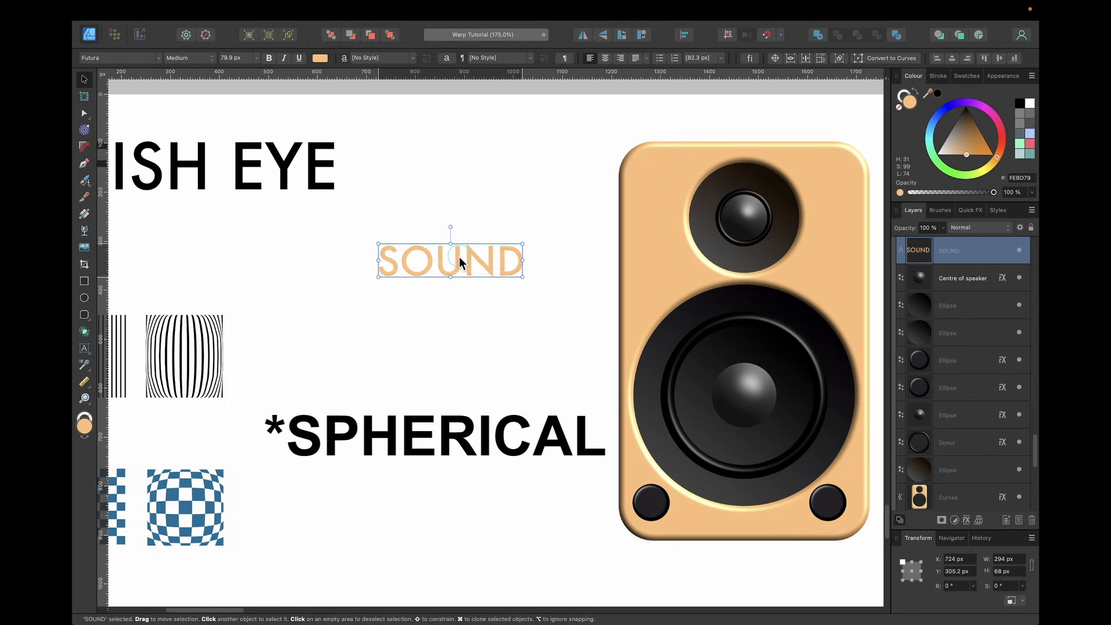
key("super+z")
Place a copy of the speaker's centre sphere below the SOUND text, enlarged to about 286 px in diameter
left_click(753, 391)
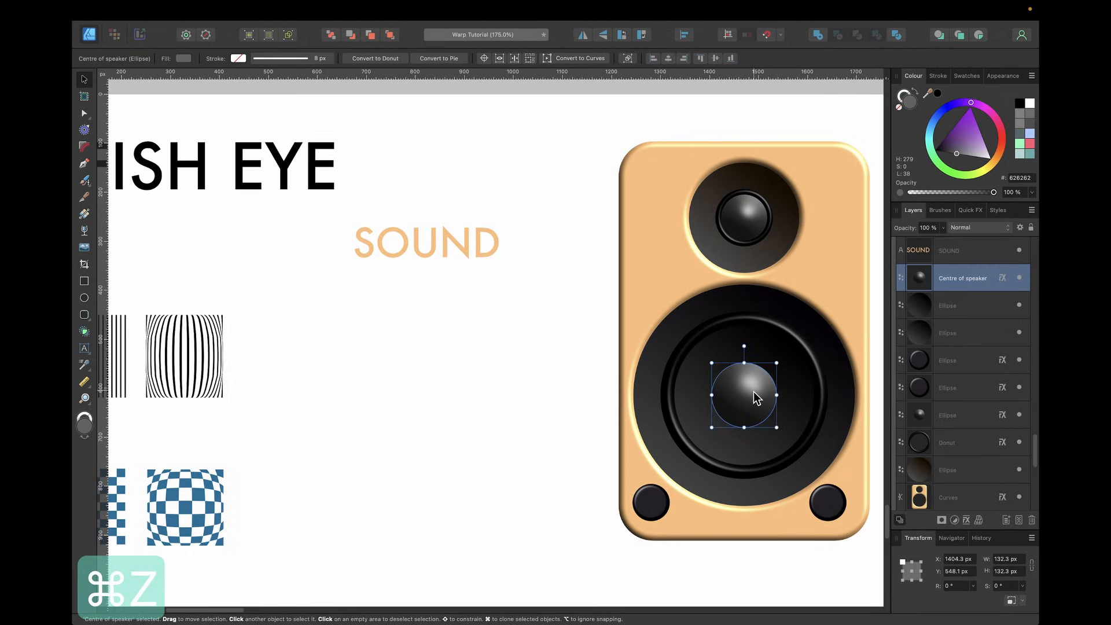
mouse_move(753, 391)
left_mouse_down()
mouse_move(438, 392)
mouse_move(440, 348)
mouse_move(513, 401)
left_mouse_up()
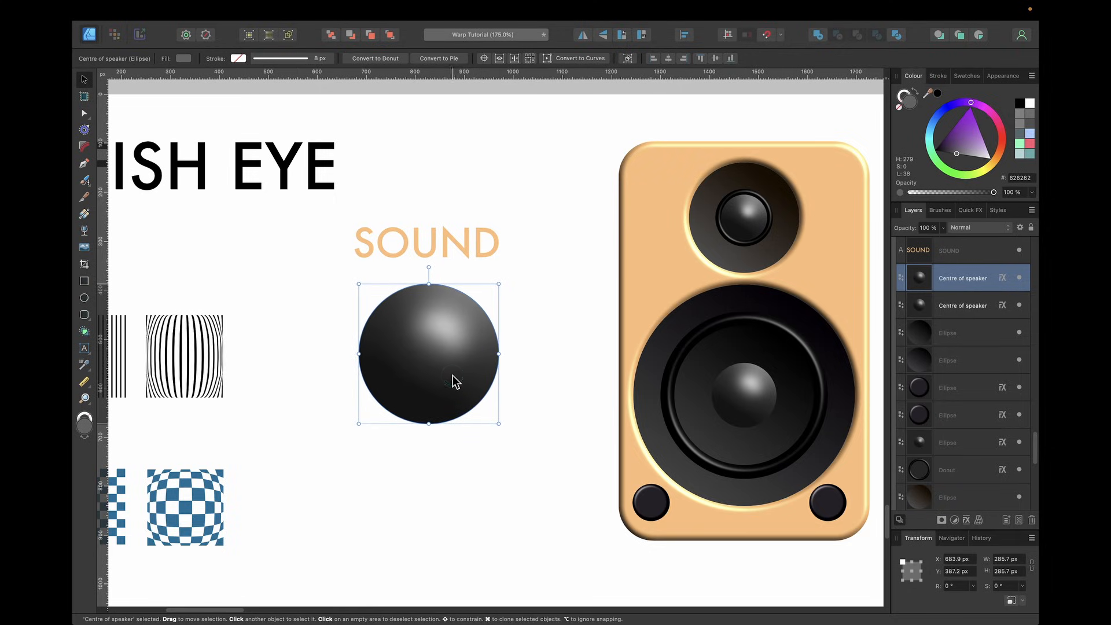
Try a Fish Eye warp group on the SOUND text alone with a raised warp value
left_click(455, 247)
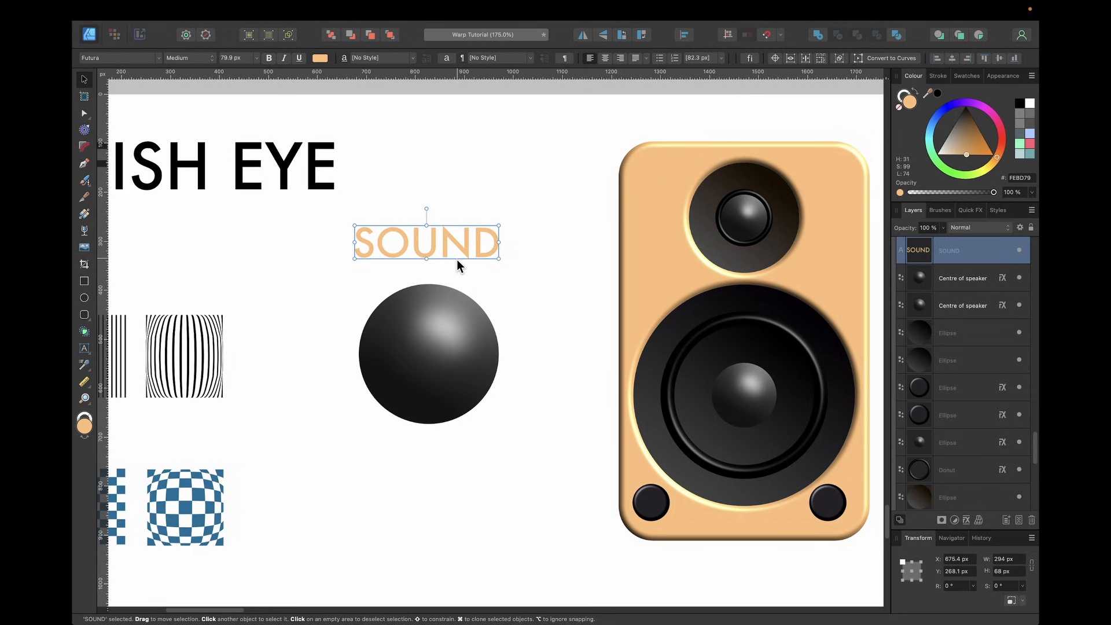
key("alt+super+g")
left_click(141, 59)
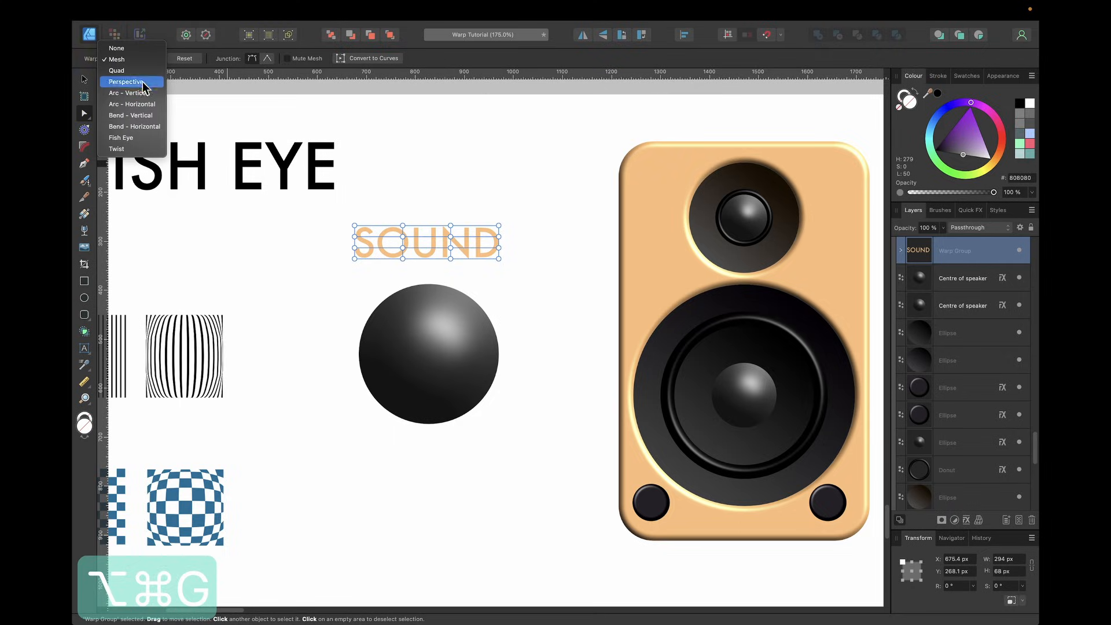
left_click(127, 140)
scroll(454, 242, "up", 3)
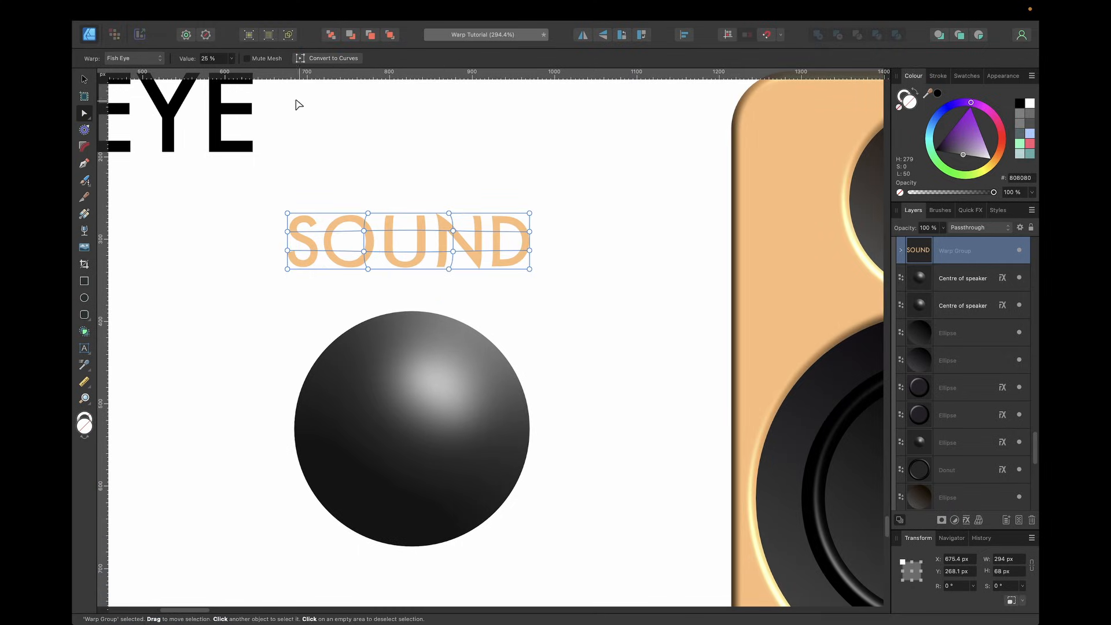
left_click(231, 58)
left_click_drag(231, 71, 254, 72)
Try positioning the warped SOUND text across the enlarged sphere, and undo back to the original unwarped text
left_click(84, 79)
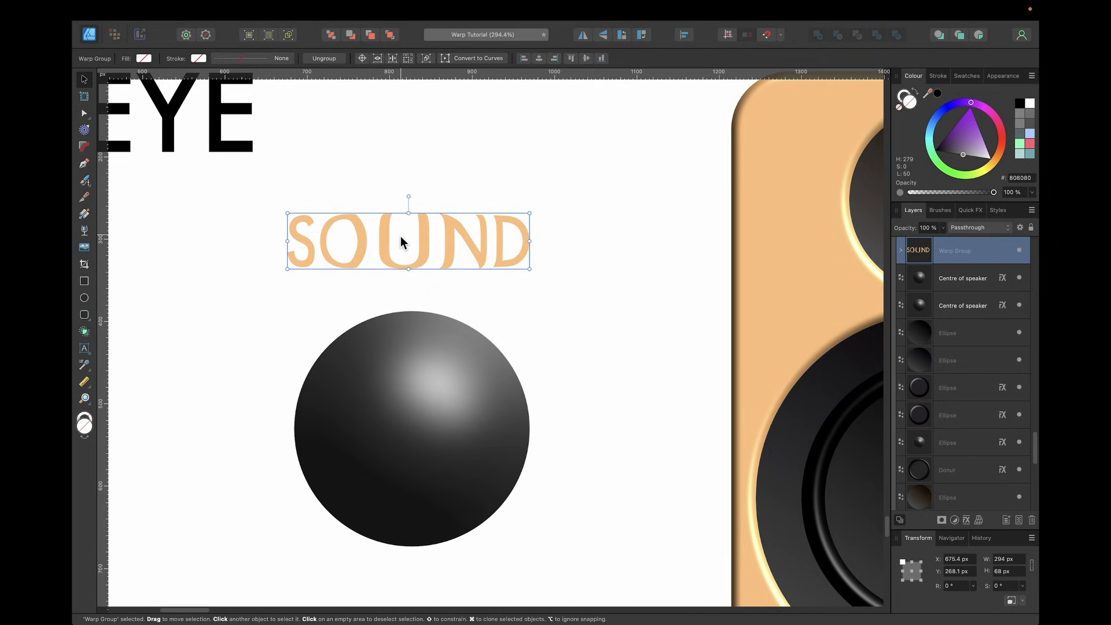
left_click_drag(402, 240, 412, 407)
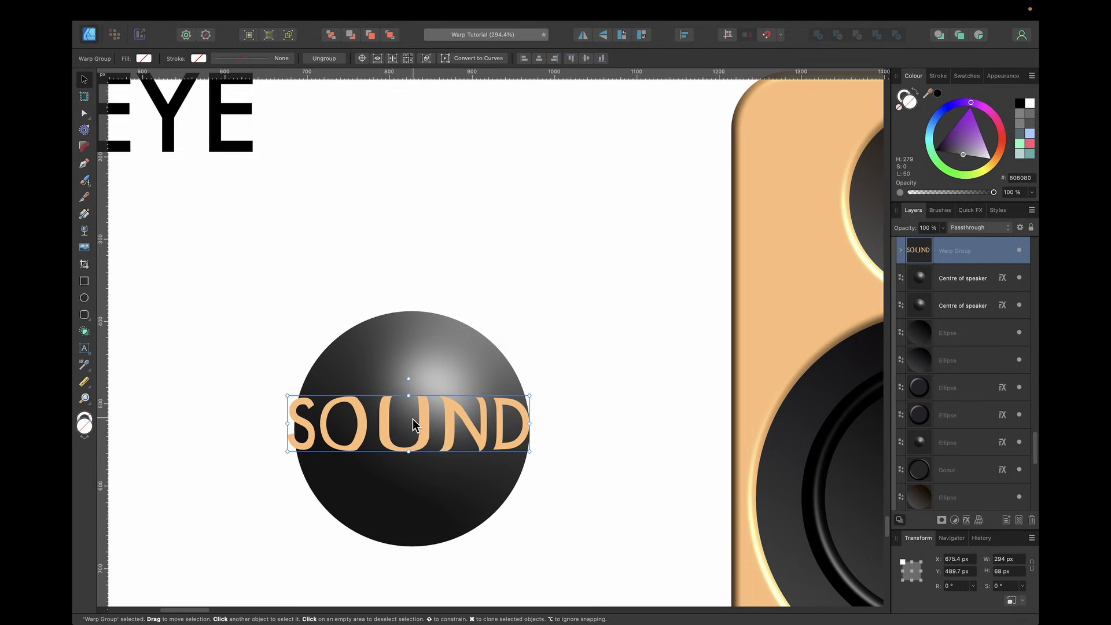
key("super+z")
key("super+z")
key("super+z")
key("super+z")
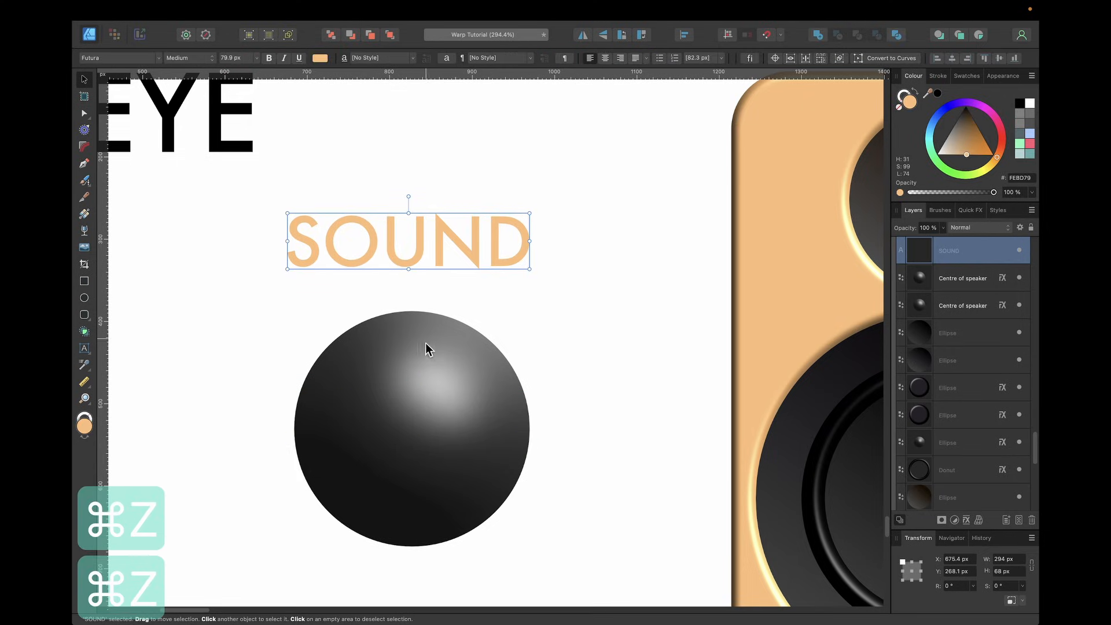
Centre the SOUND text on the enlarged sphere at about 235 px wide and nest it inside that Centre of speaker layer
scroll(429, 363, "down", 3)
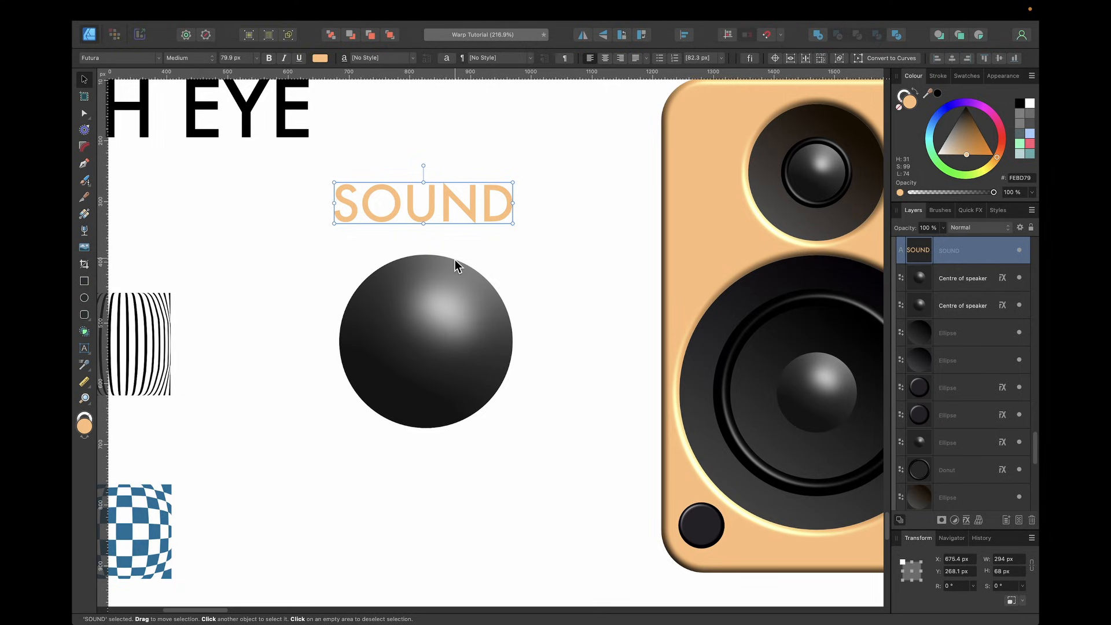
left_click_drag(453, 196, 472, 341)
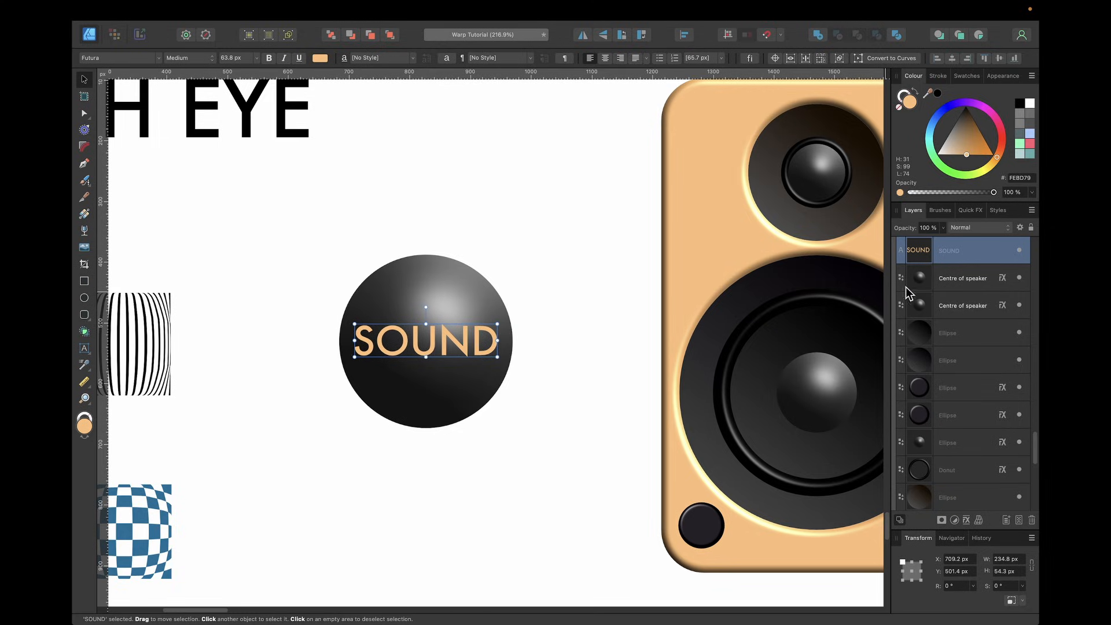
left_click(955, 281)
left_click(953, 252)
left_click_drag(958, 258, 959, 284)
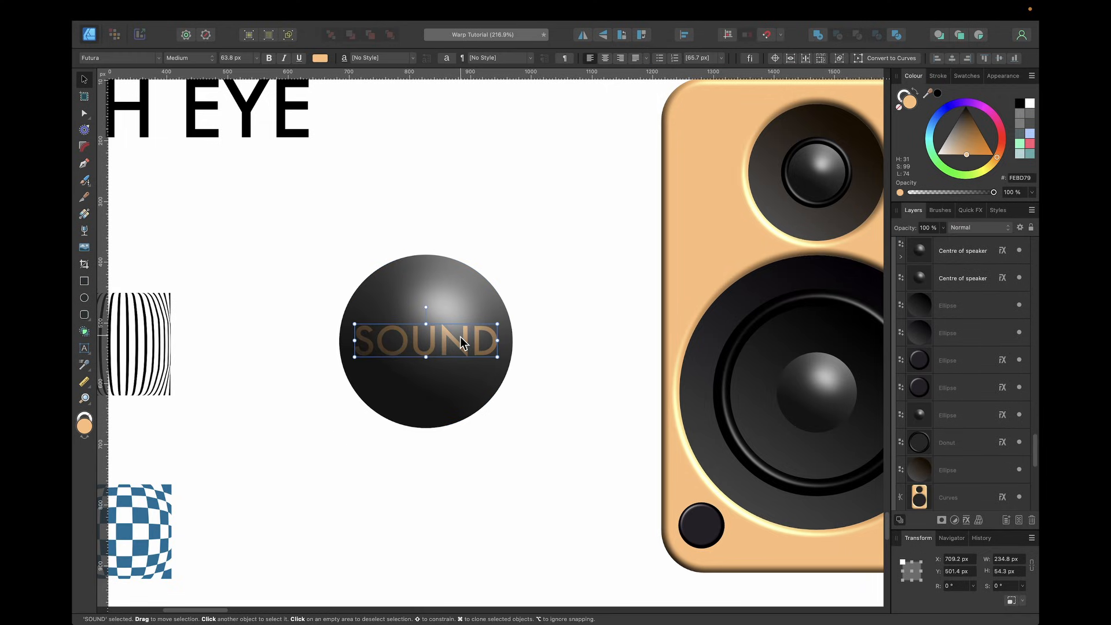
Check the 3D layer effect settings applied to the enlarged Centre of speaker sphere
scroll(459, 340, "left", 3)
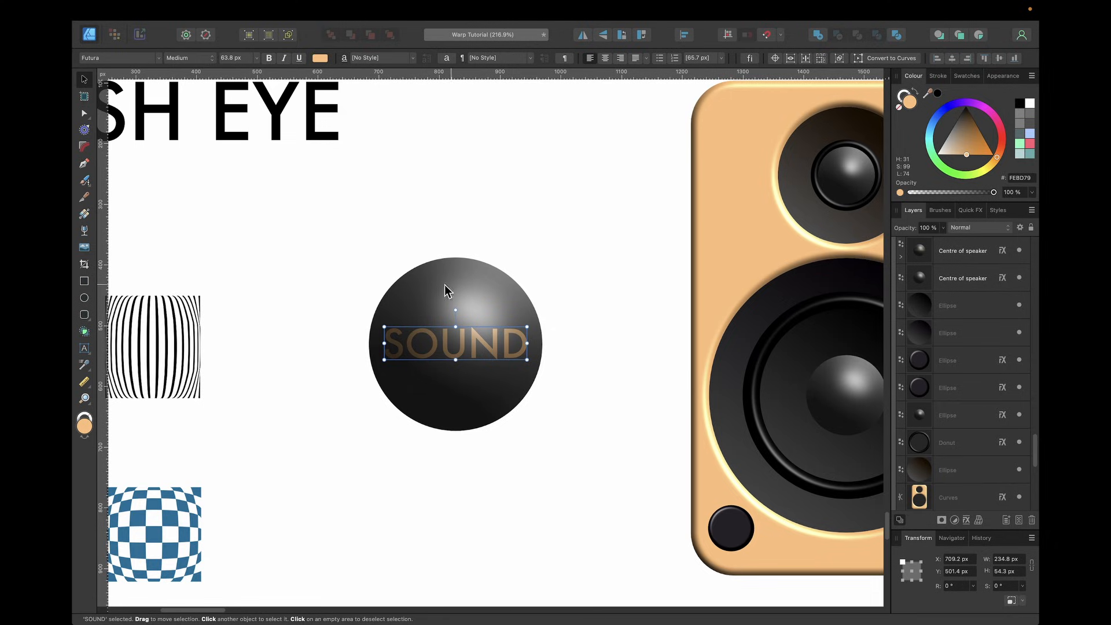
left_click(484, 316)
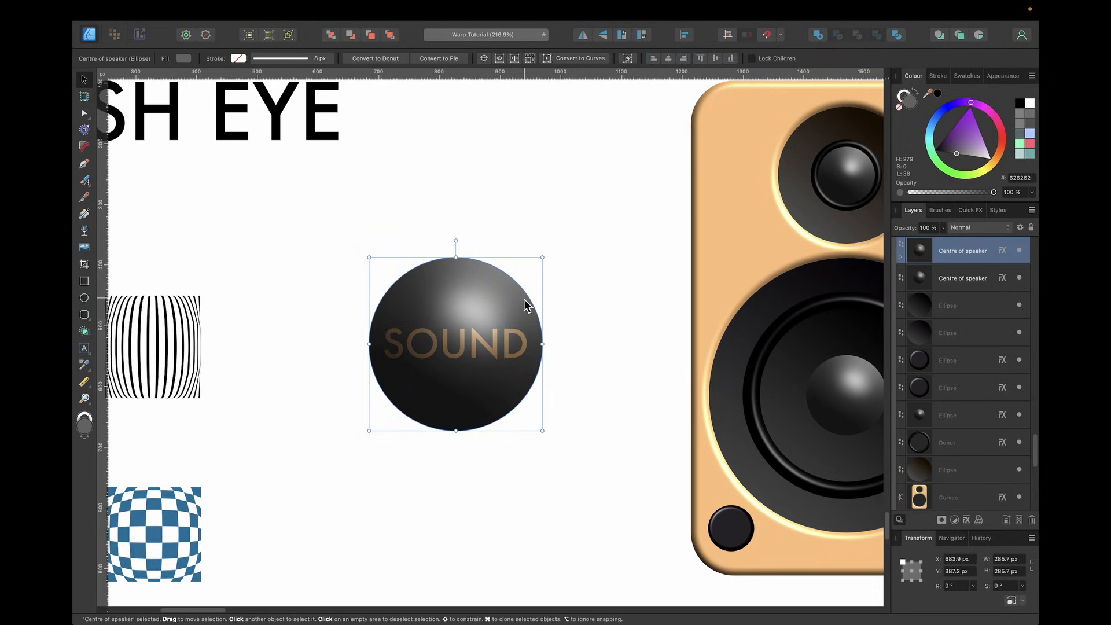
left_click(1002, 251)
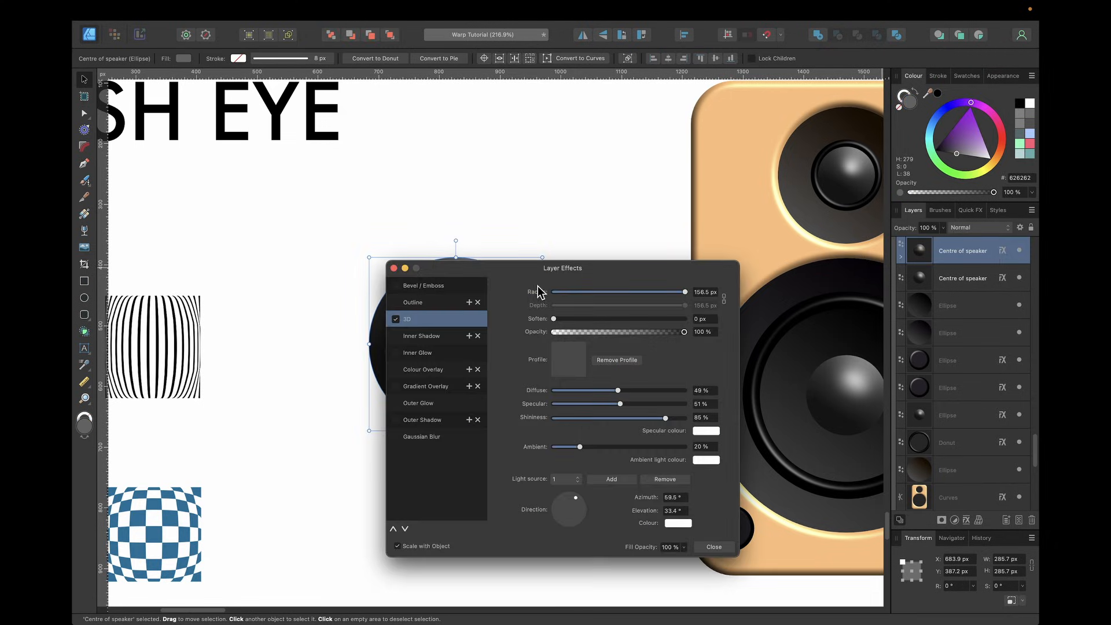
left_click(713, 548)
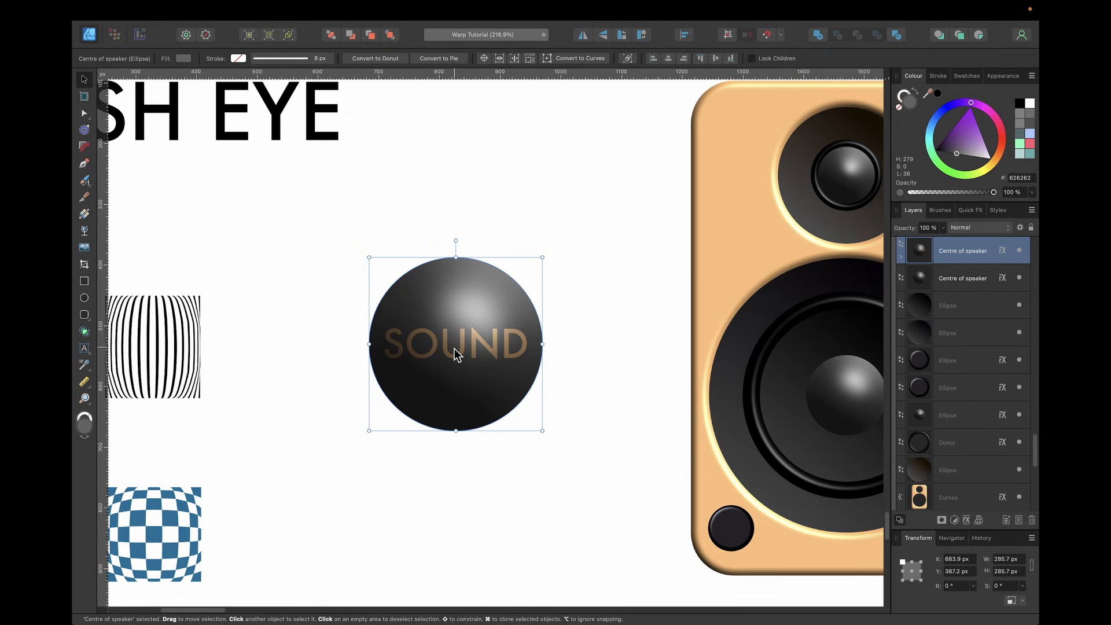
Try a Fish Eye warp group at 18% on the sphere together with its nested SOUND text
key("alt+super+g")
left_click(154, 59)
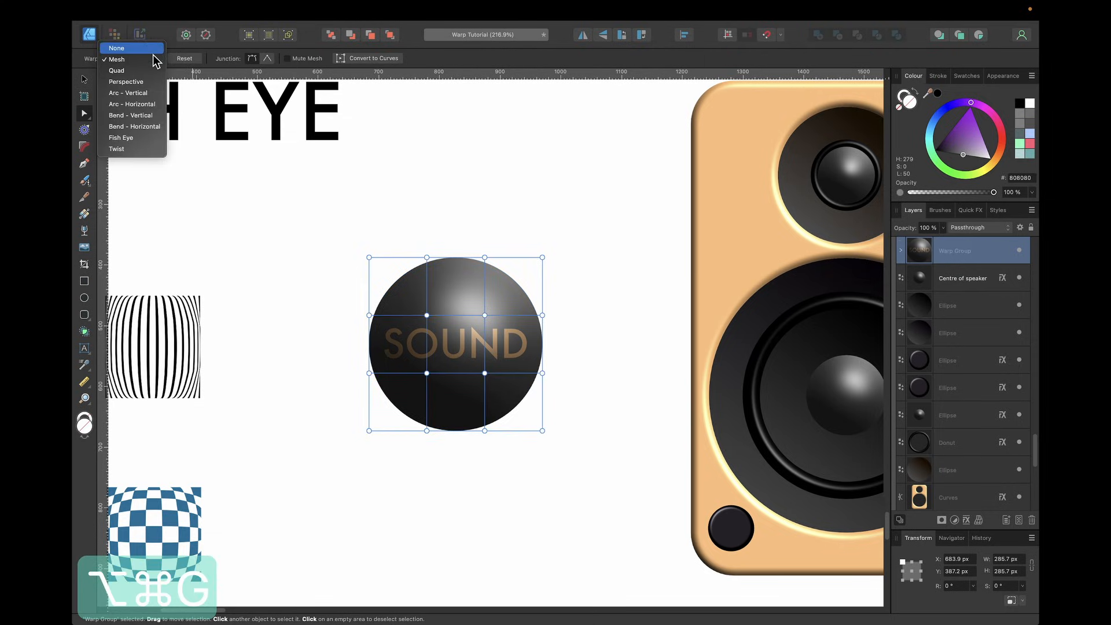
left_click(160, 137)
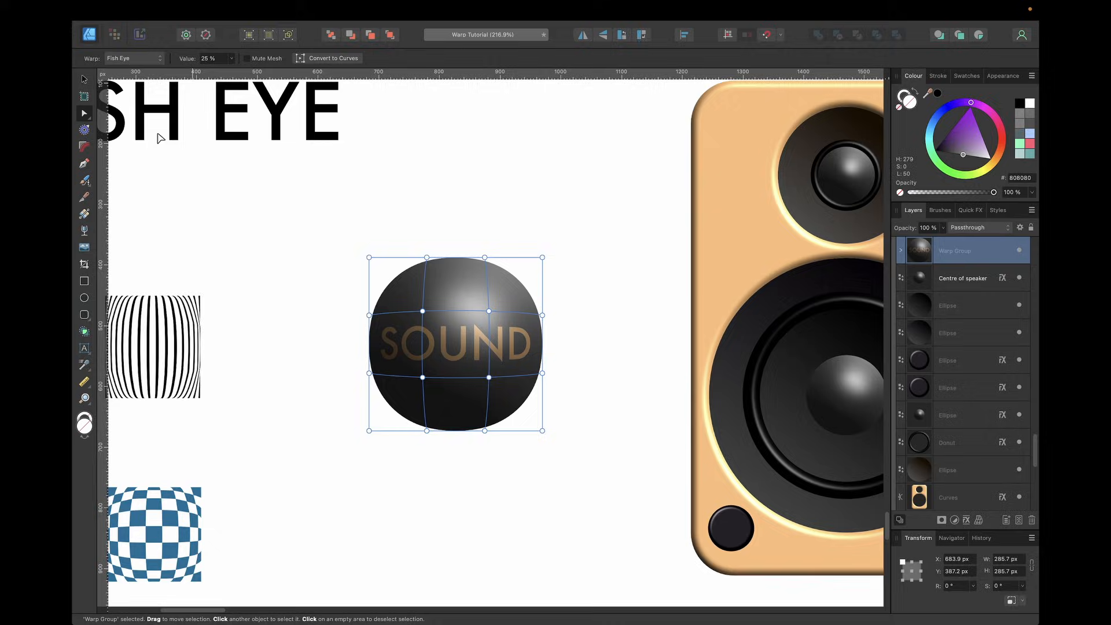
left_click(232, 59)
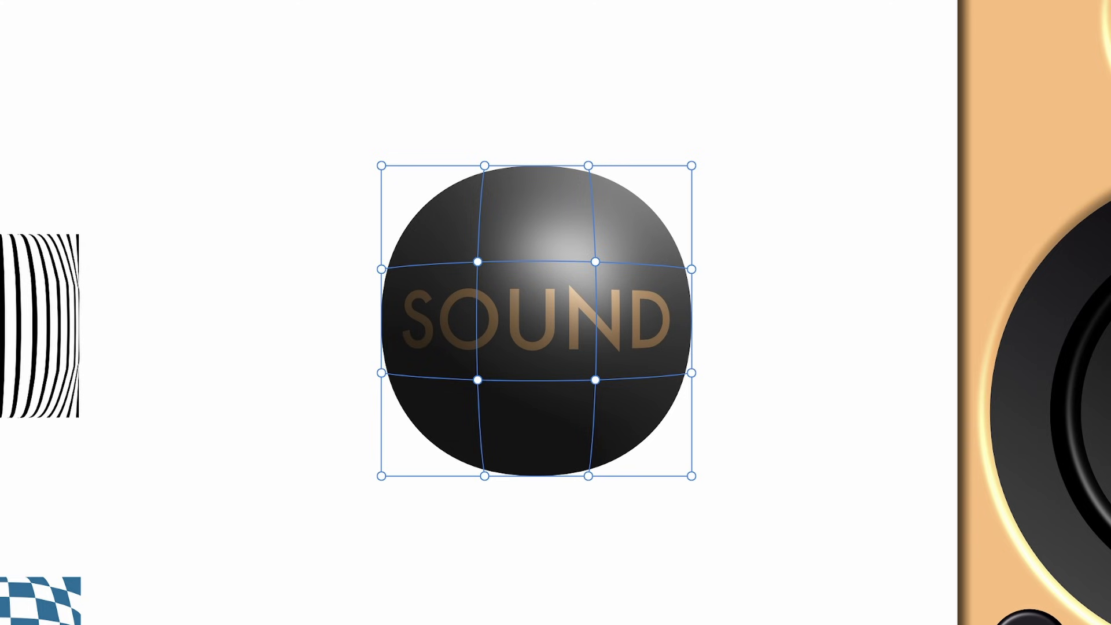
mouse_move(231, 70)
left_mouse_down()
mouse_move(267, 71)
mouse_move(170, 70)
mouse_move(299, 77)
mouse_move(227, 71)
left_mouse_up()
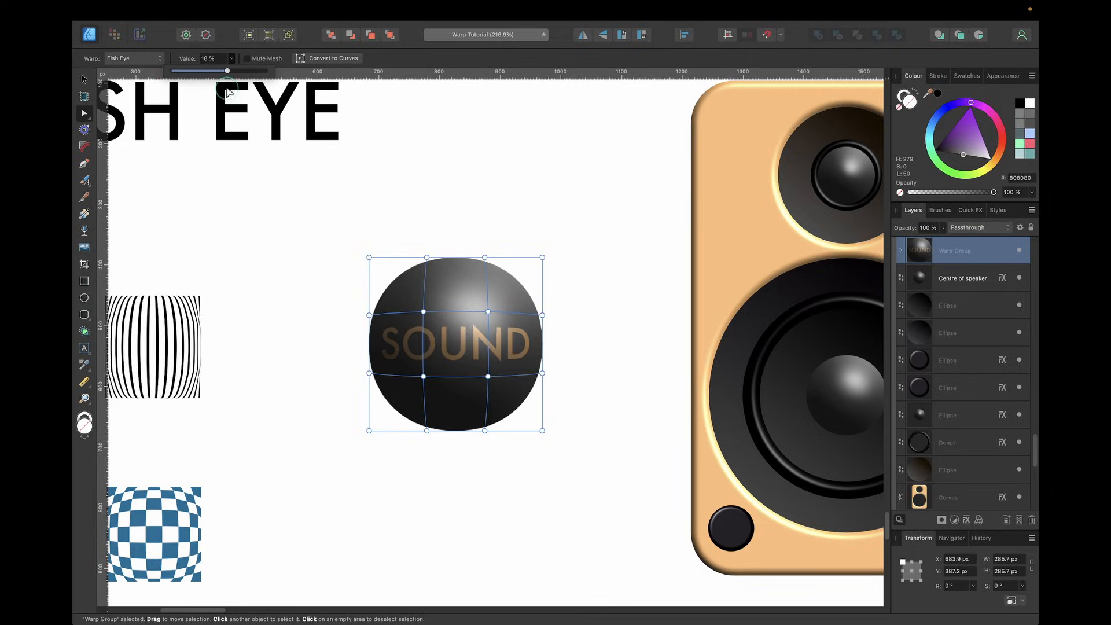
Undo the Fish Eye warp group and the nesting of the SOUND text inside the sphere
key("super+z")
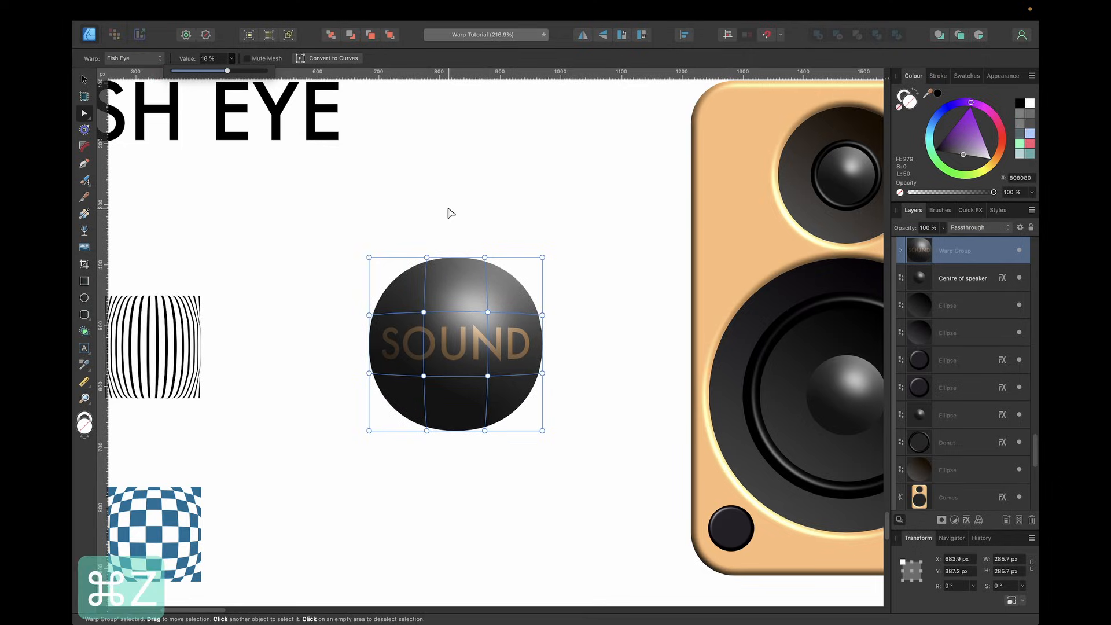
key("super+z")
key("super+z")
key("super+z")
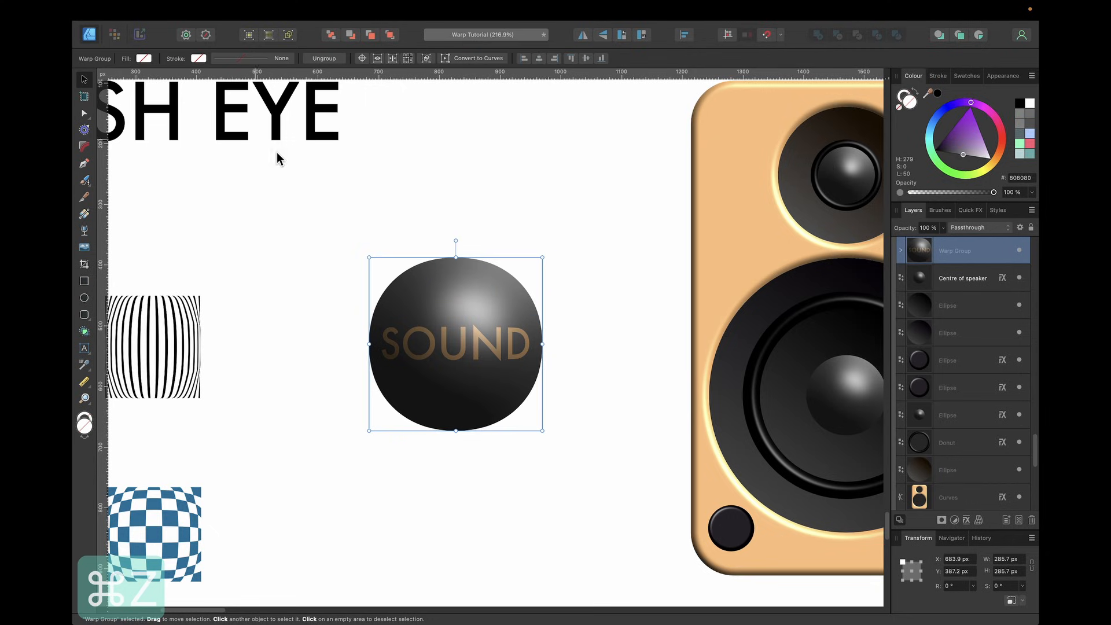
key("super+z")
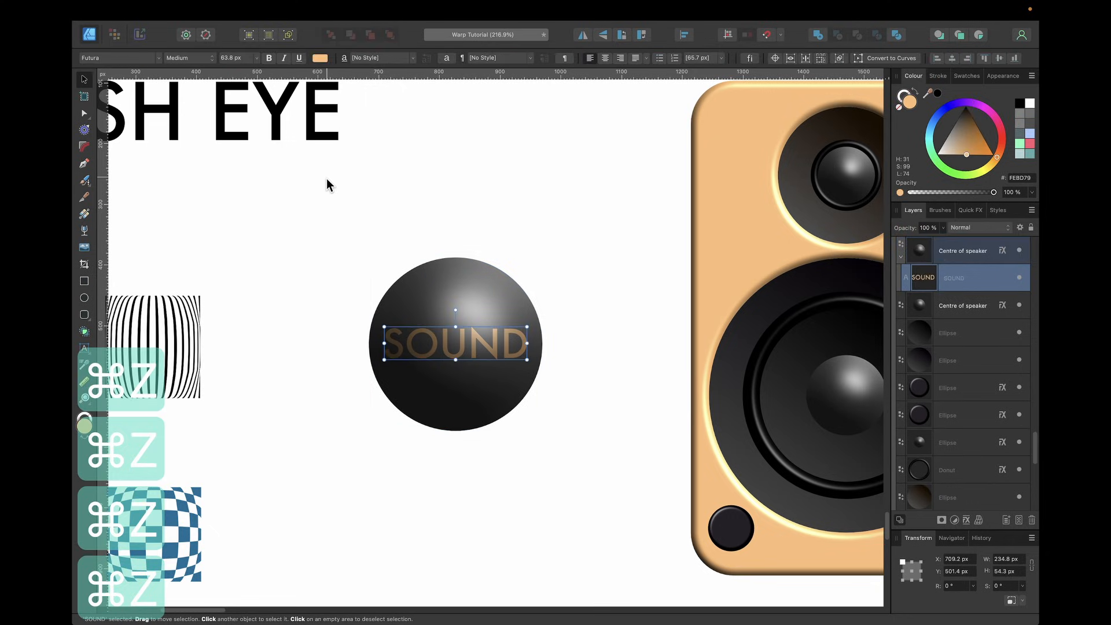
key("super+z")
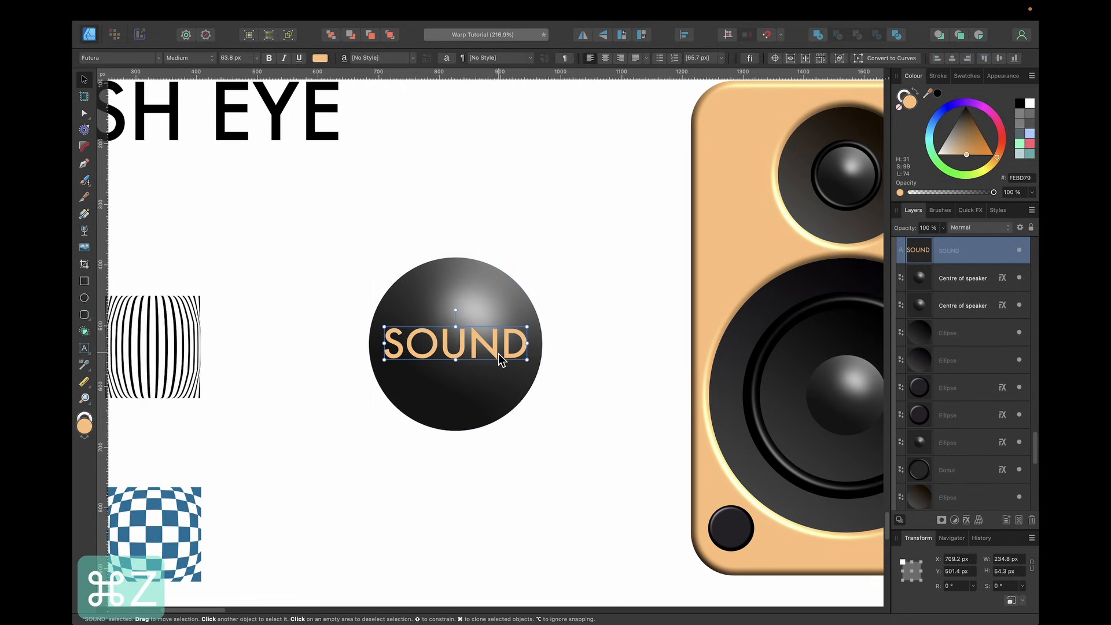
Move the SOUND text above the enlarged sphere and place a duplicate of the sphere directly below it
left_click_drag(501, 360, 501, 234)
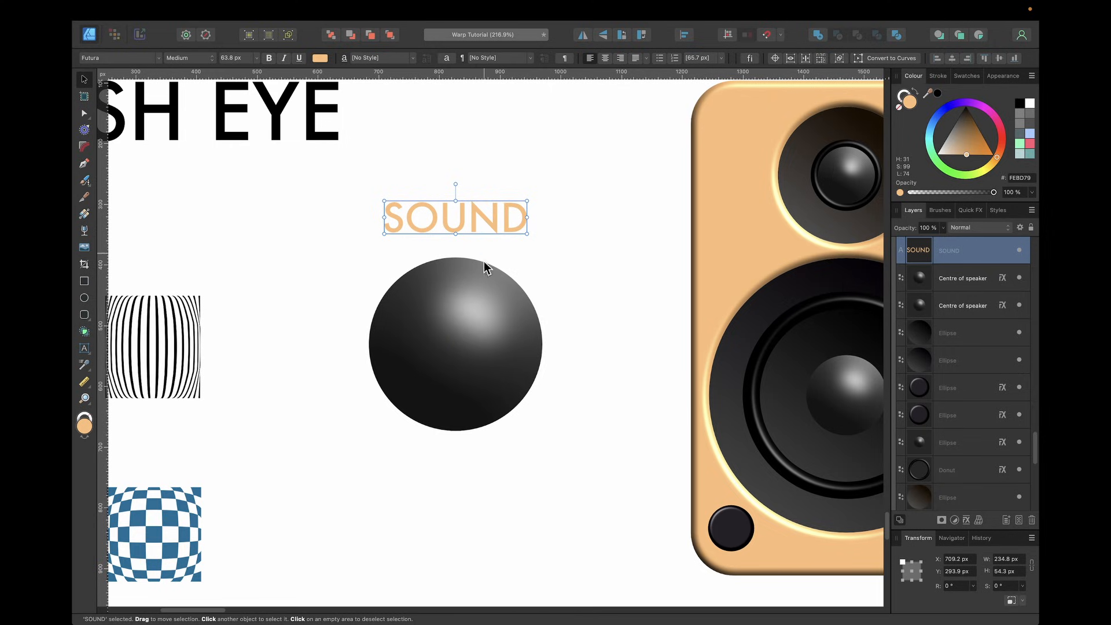
left_click(485, 301)
scroll(484, 301, "down", 3)
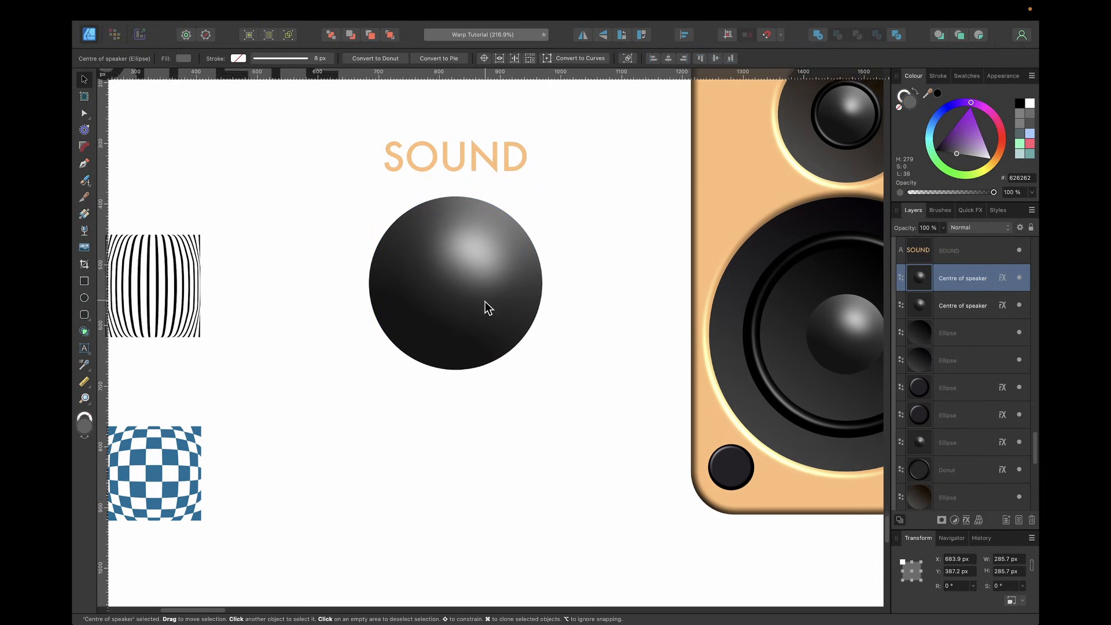
left_click_drag(477, 266, 477, 468)
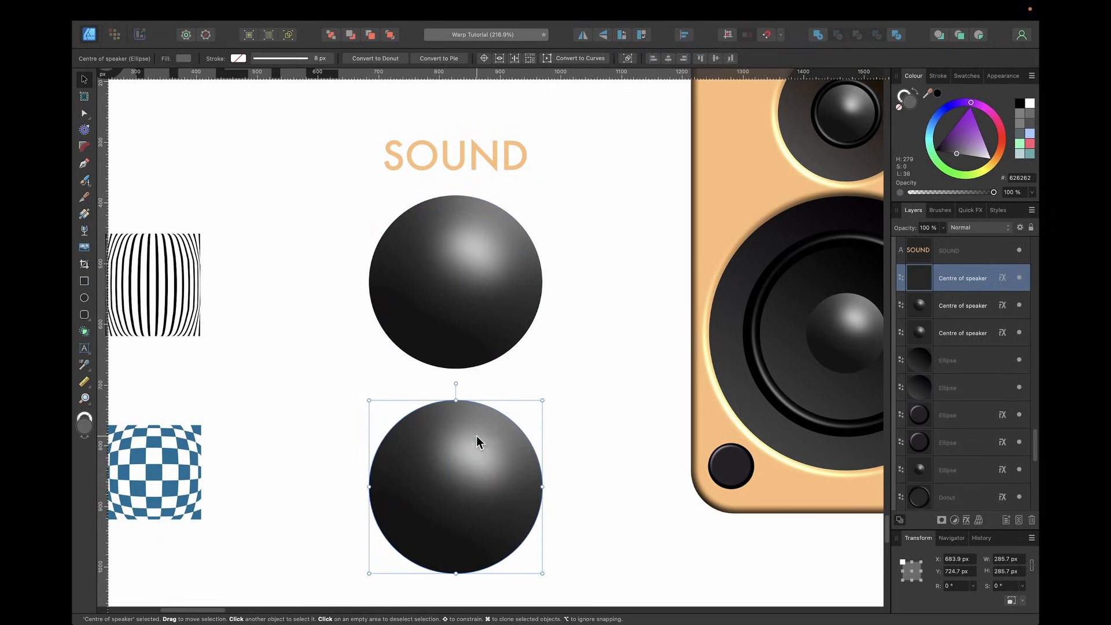
Turn off the 3D layer effect on the upper sphere and reduce its fill opacity to 78%
left_click(485, 310)
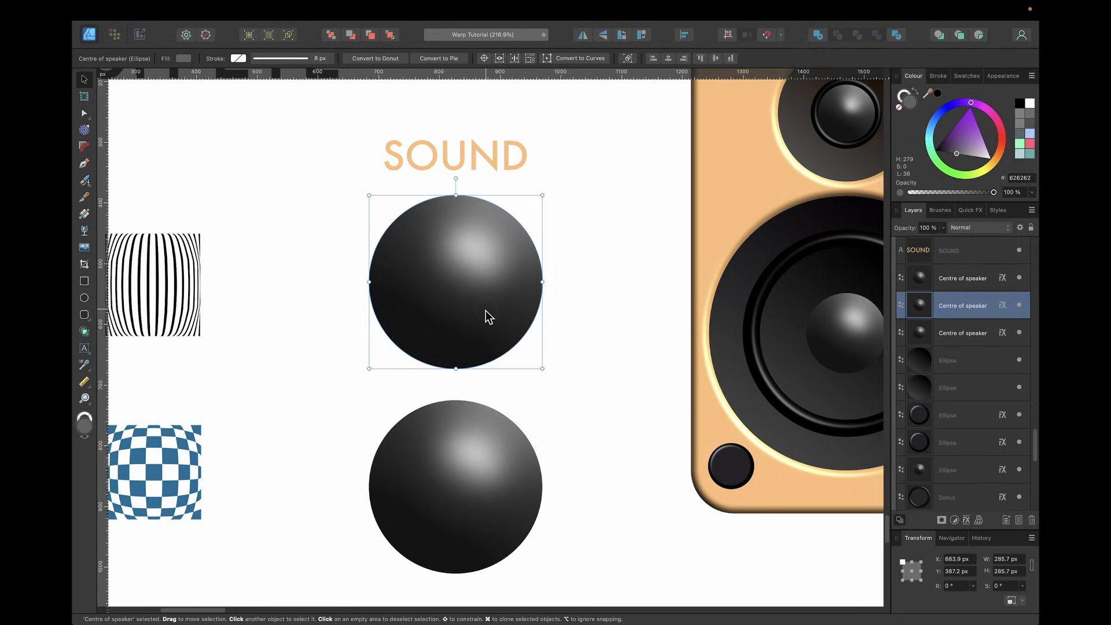
left_click(1002, 306)
left_click(396, 320)
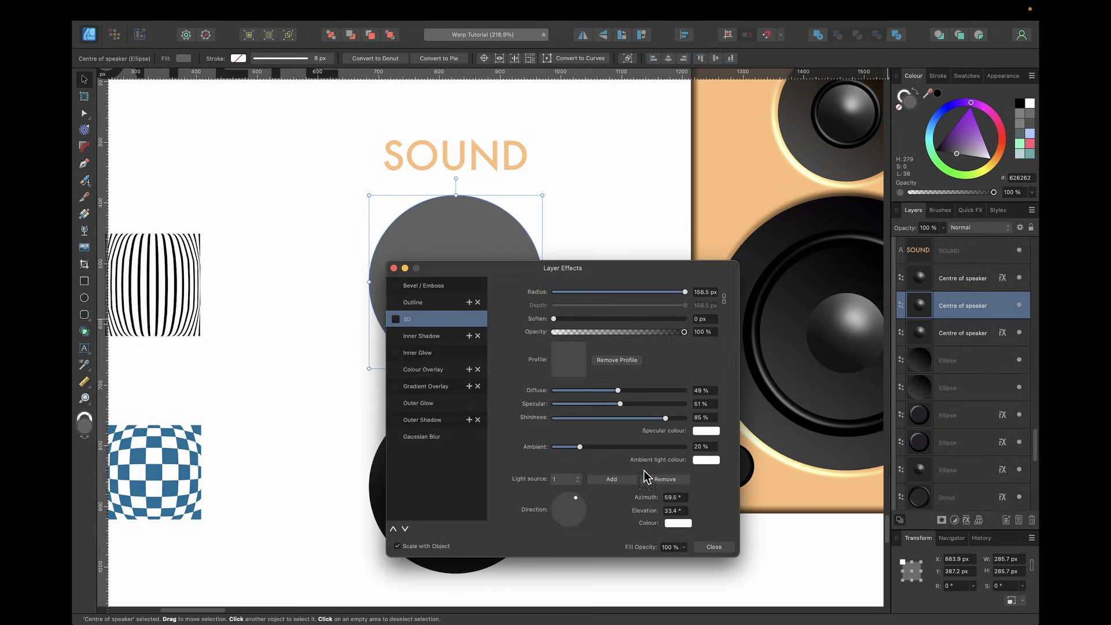
left_click(713, 547)
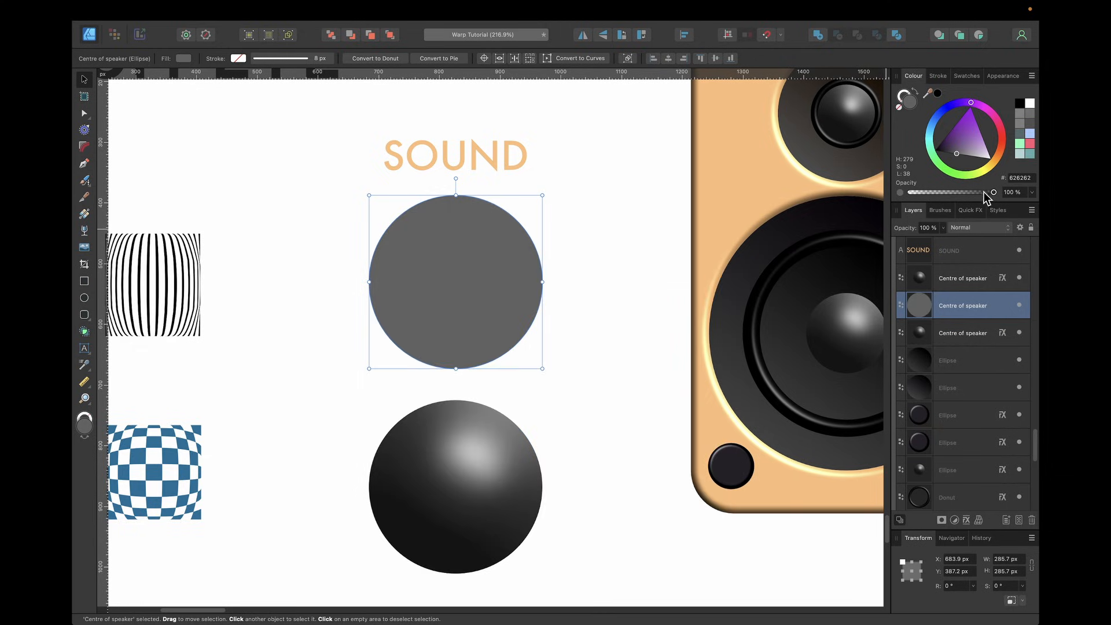
left_click_drag(983, 192, 975, 192)
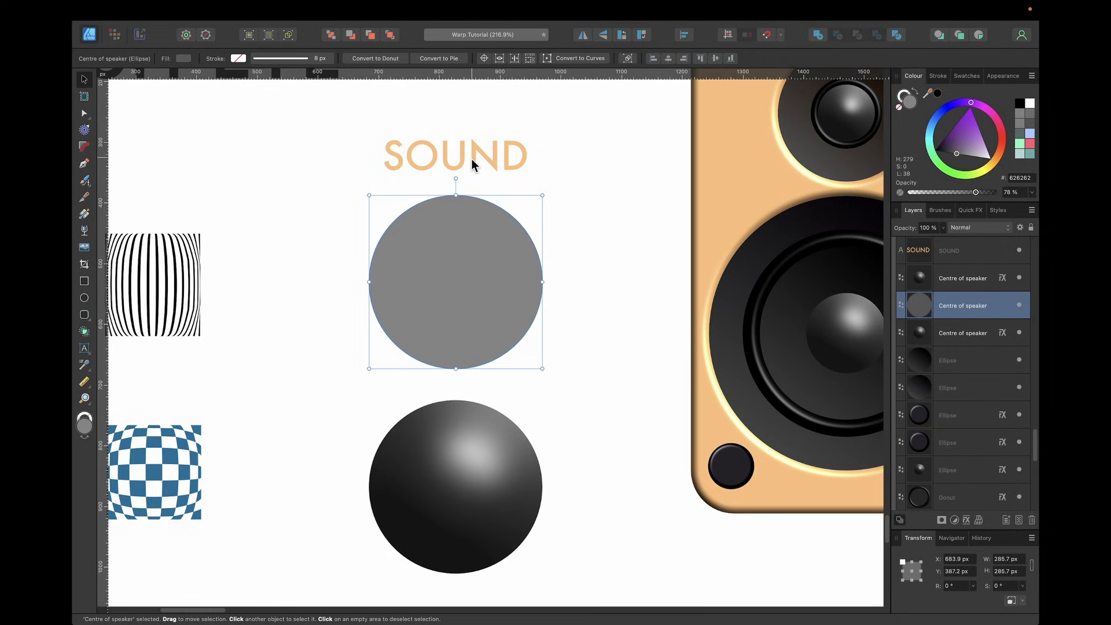
Centre the SOUND text on the flat grey circle and nest it inside that circle's Centre of speaker layer
left_click(477, 154)
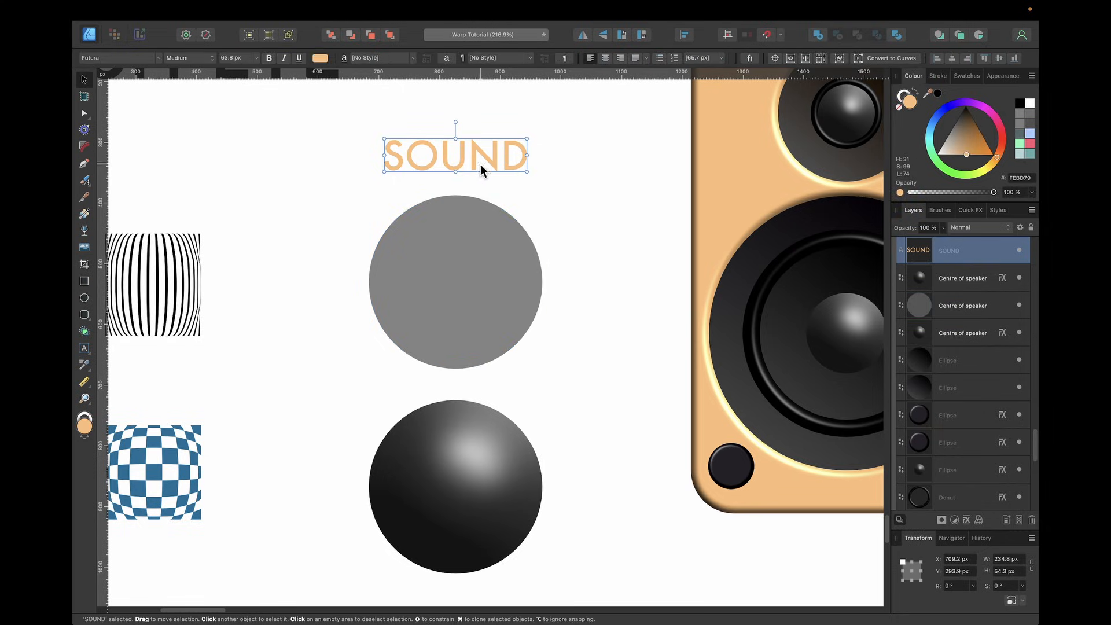
left_click_drag(478, 150, 481, 273)
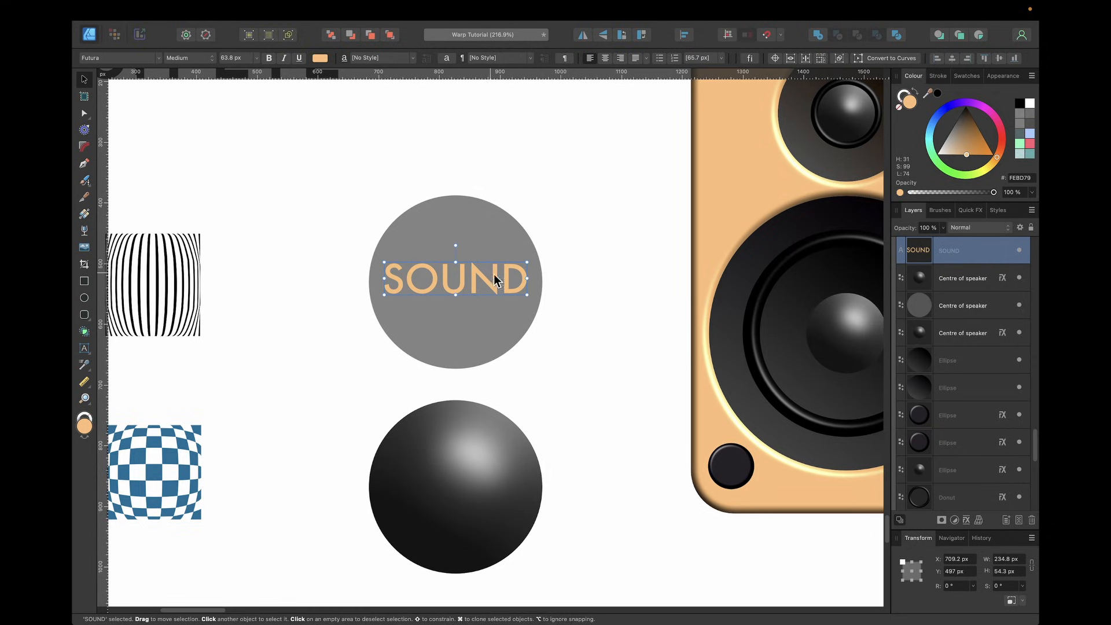
key("super+z")
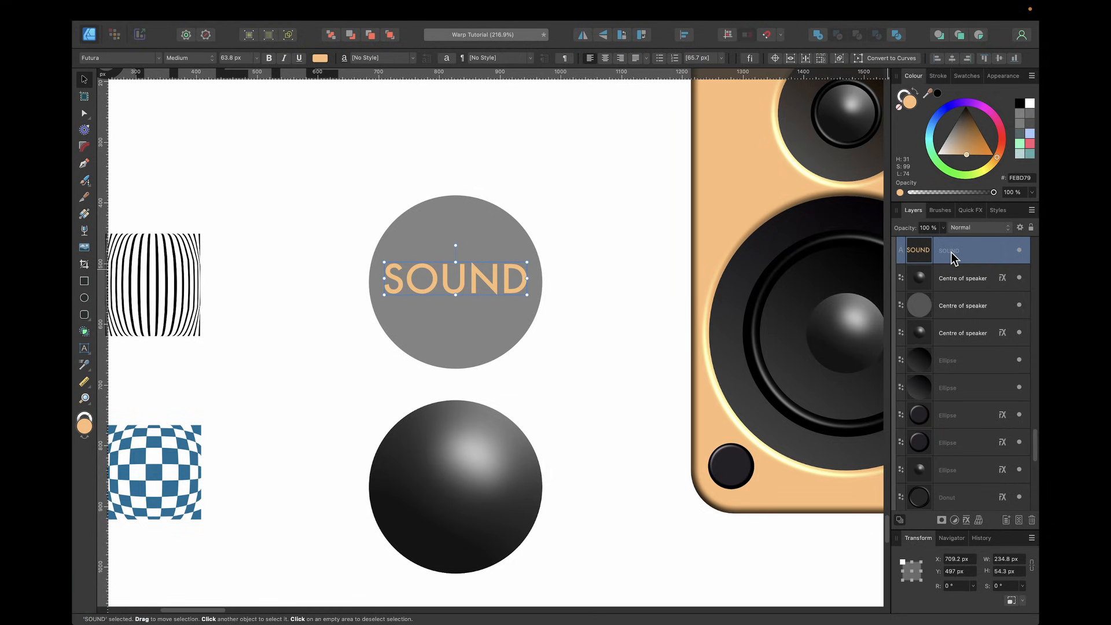
left_click_drag(956, 310, 957, 309)
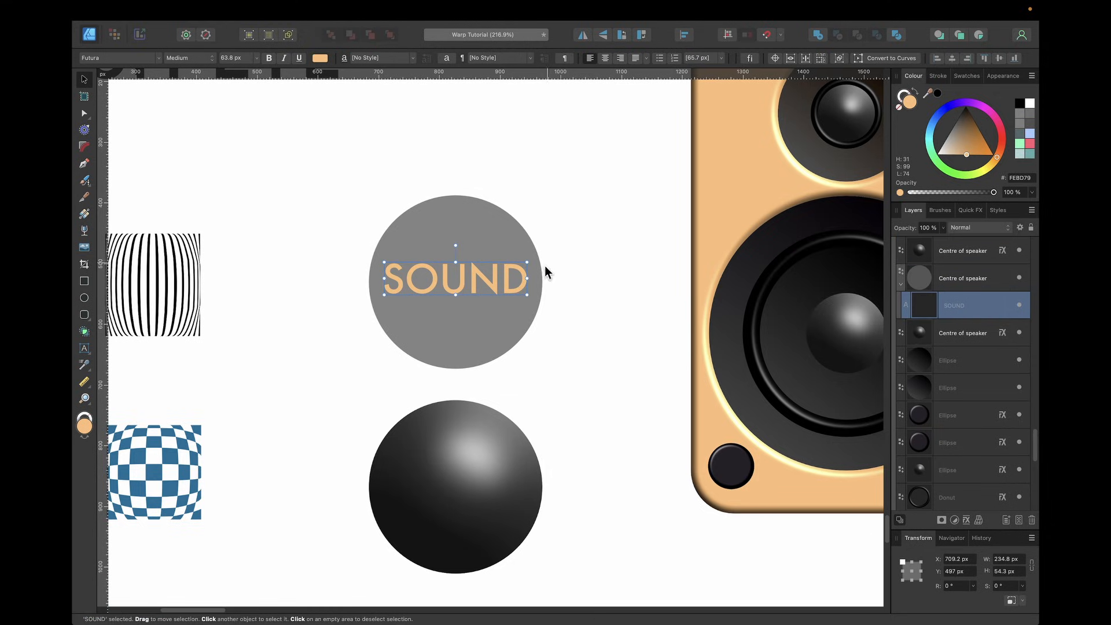
left_click(496, 222)
mouse_move(496, 223)
left_mouse_down()
mouse_move(442, 213)
mouse_move(499, 206)
left_mouse_up()
key("super+z")
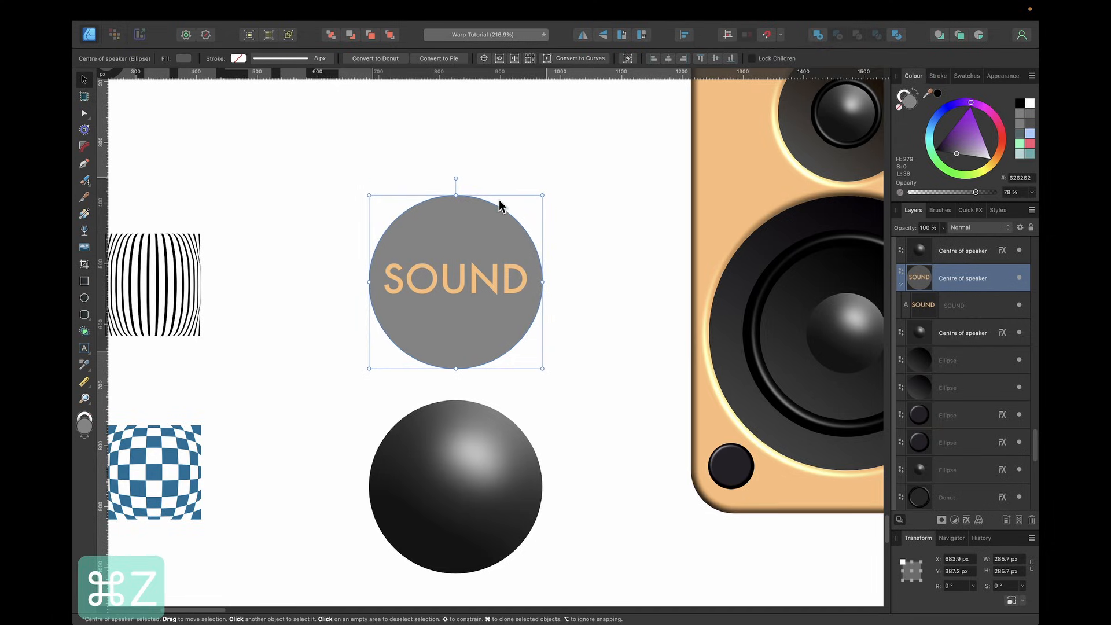
Collapse the grey circle's layer and make the circle fully transparent with a fill opacity of 0%
left_click(900, 285)
left_click(899, 286)
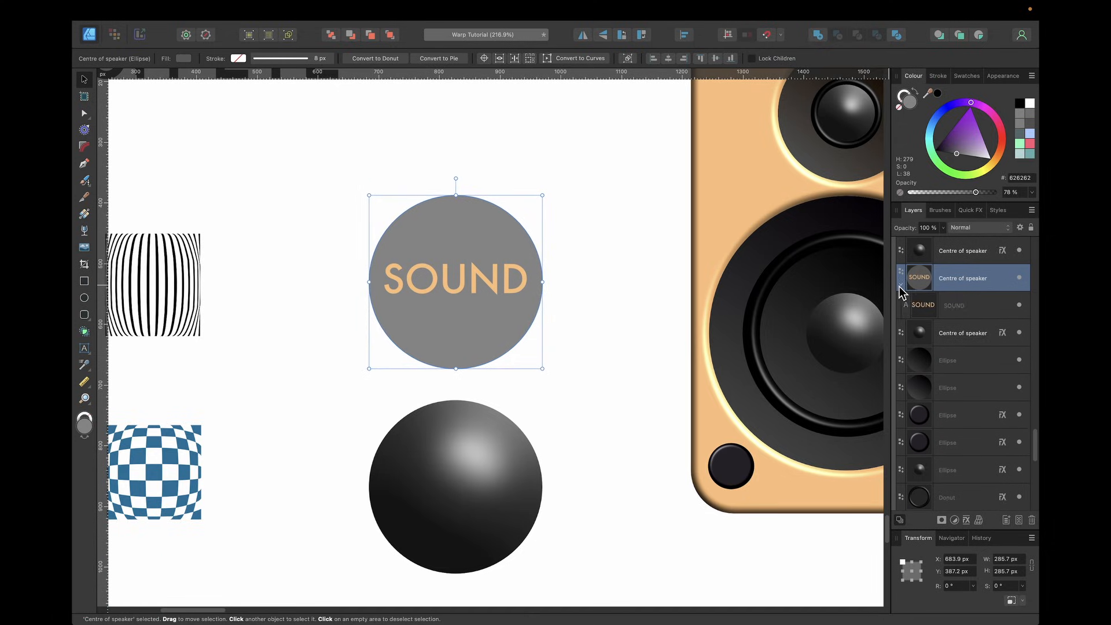
left_click(900, 285)
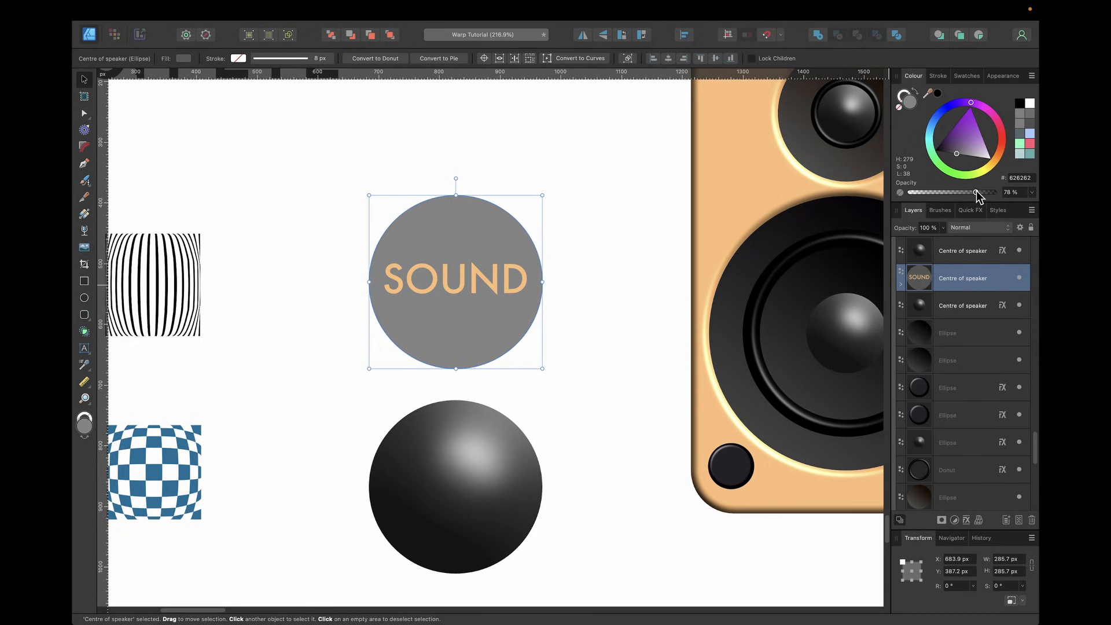
left_click_drag(976, 191, 963, 192)
left_click_drag(945, 196, 913, 201)
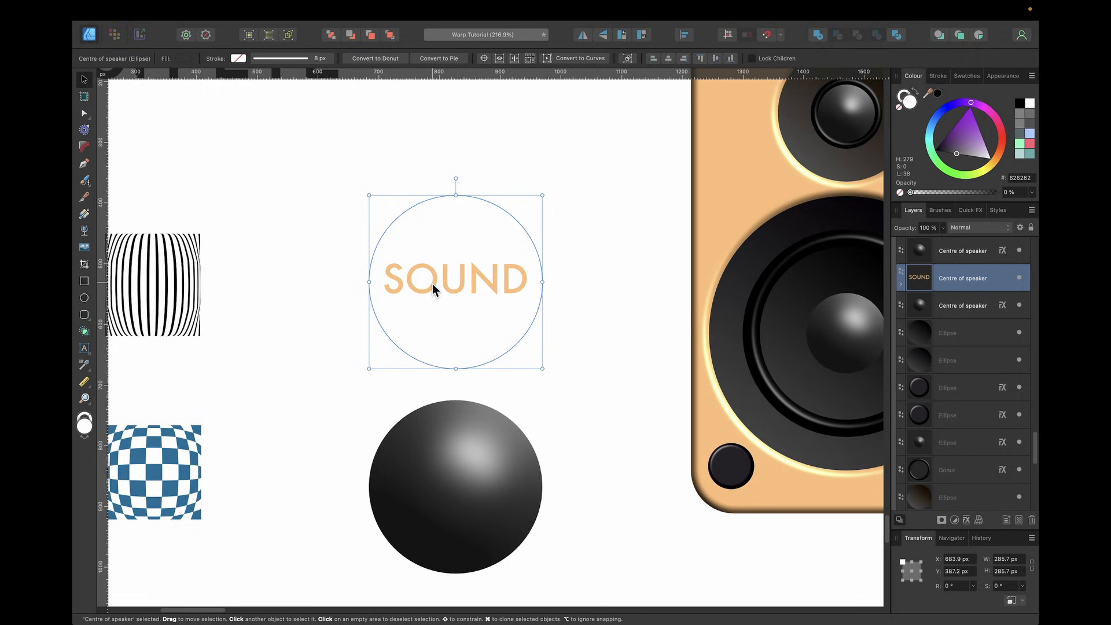
Put the transparent circle with the SOUND text in a warp group, set to Fish Eye at 71%
key("alt+super+g")
left_click(148, 59)
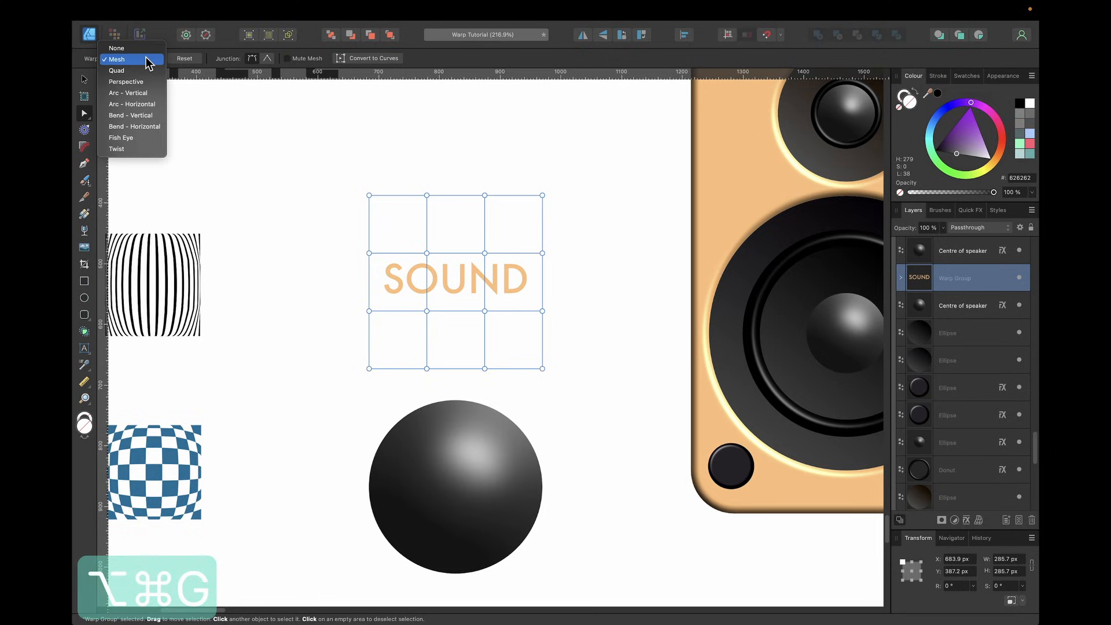
left_click(152, 137)
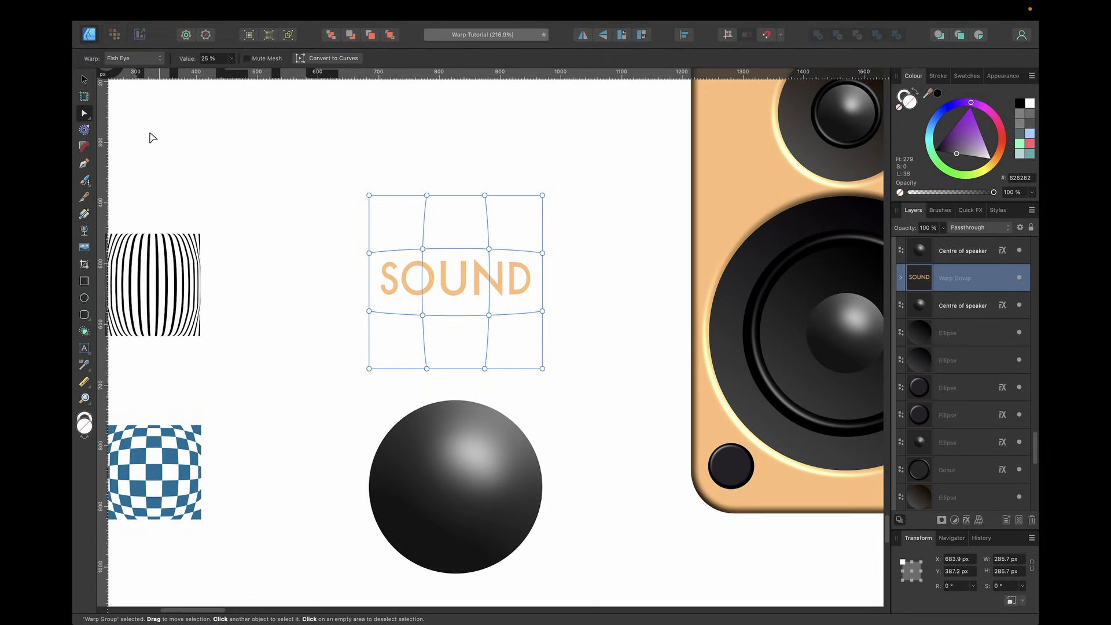
left_click(231, 59)
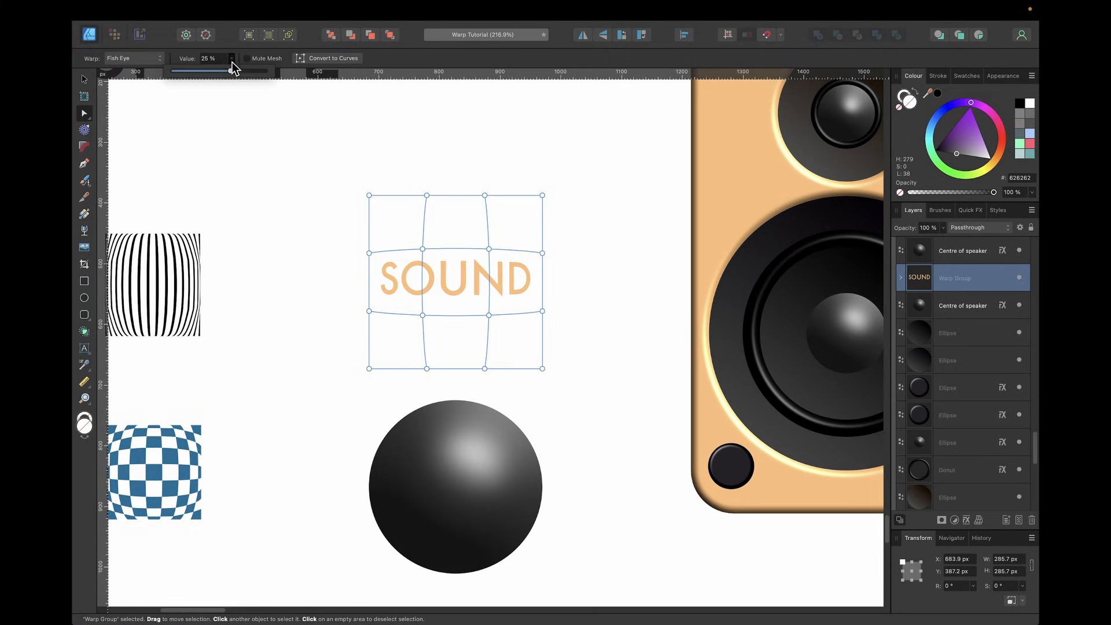
left_click_drag(229, 72, 250, 74)
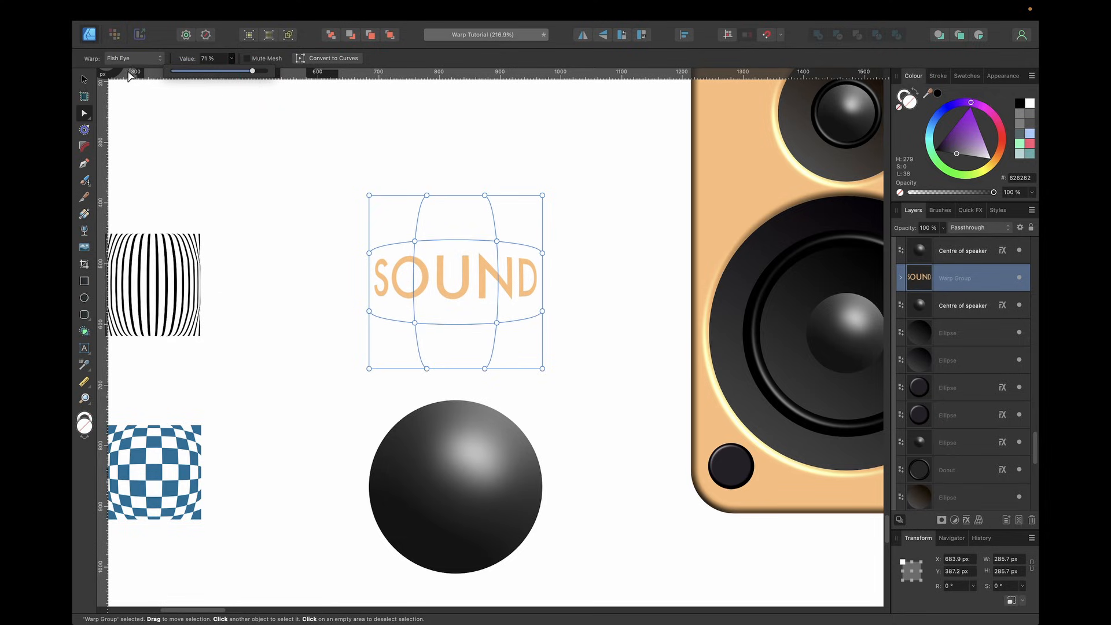
Align the SOUND warp group over the lower sphere and raise it above both Centre of speaker layers in the stacking order
left_click(84, 79)
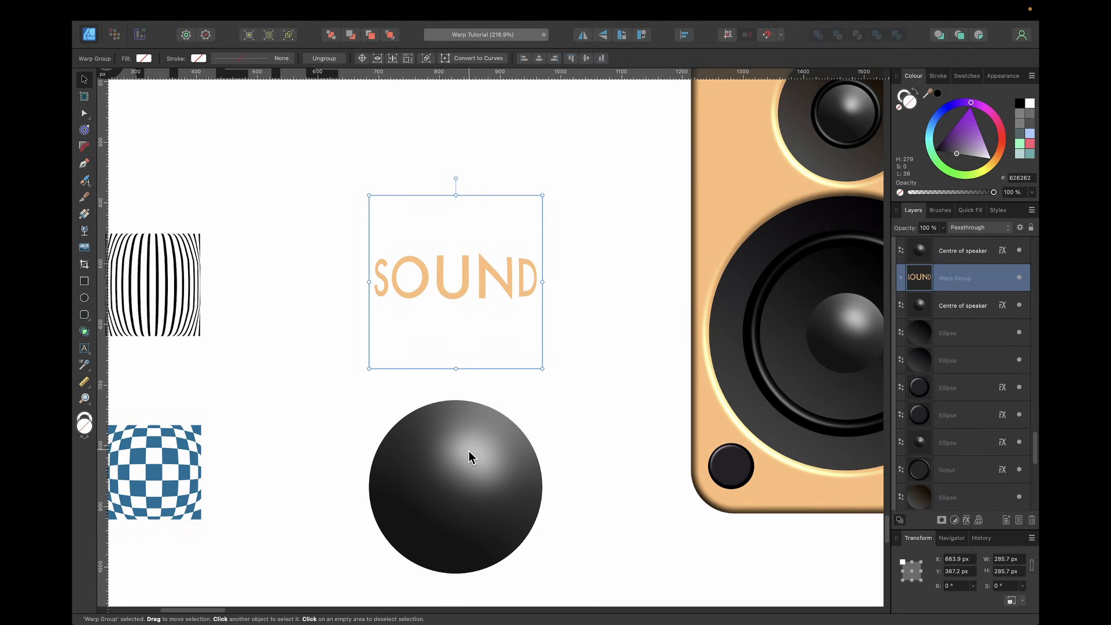
left_click_drag(469, 287, 474, 488)
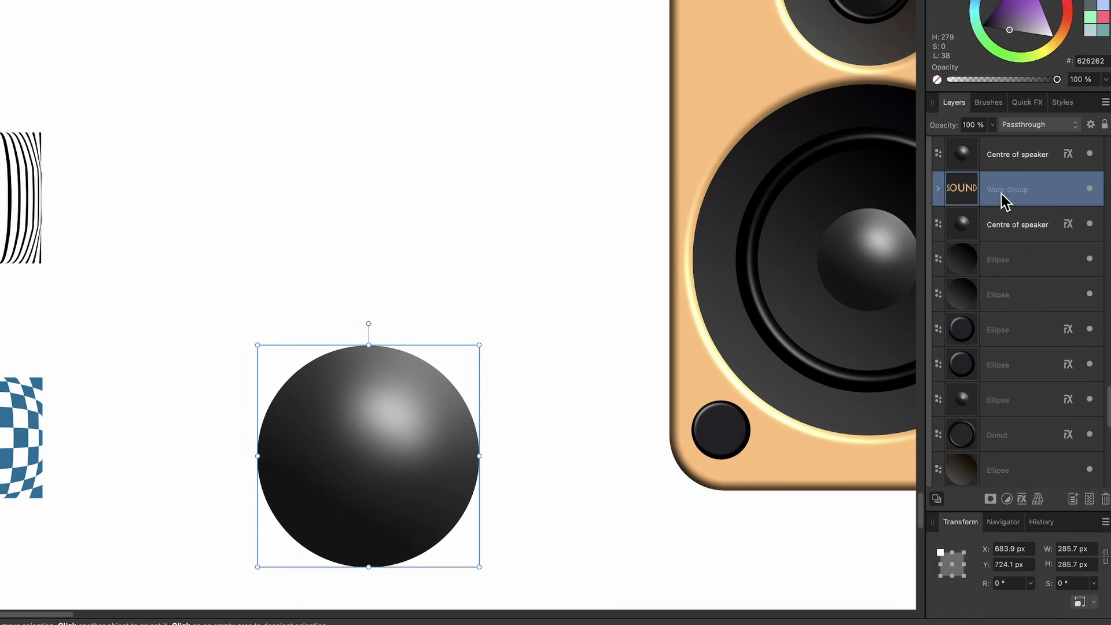
mouse_move(1001, 193)
left_mouse_down()
mouse_move(989, 237)
mouse_move(989, 197)
left_mouse_up()
scroll(989, 194, "up", 4)
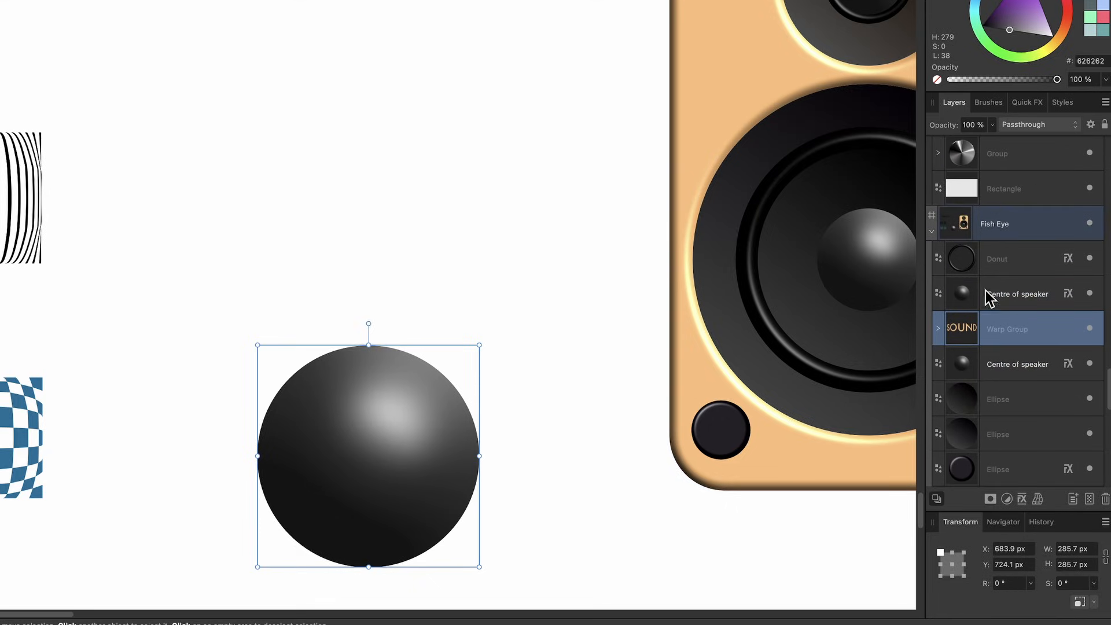
left_click(1007, 296)
left_click(1005, 328)
left_click_drag(1005, 328, 977, 284)
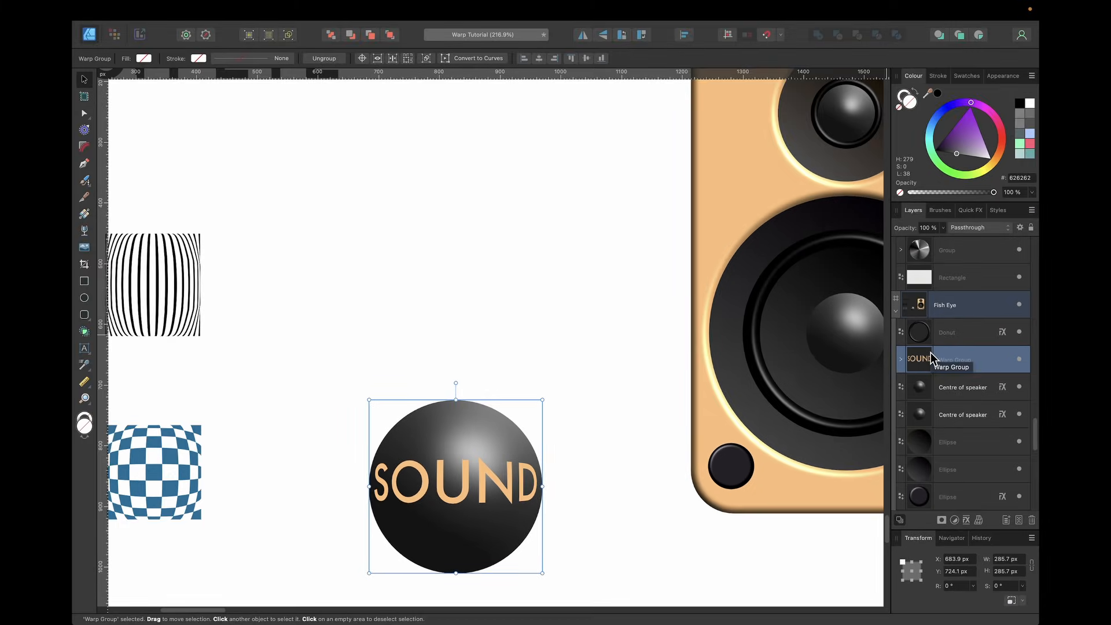
Keep the SOUND warp group above both Centre of speaker layers and shrink it about its centre to about 258 × 253 px
key("super+bracketleft")
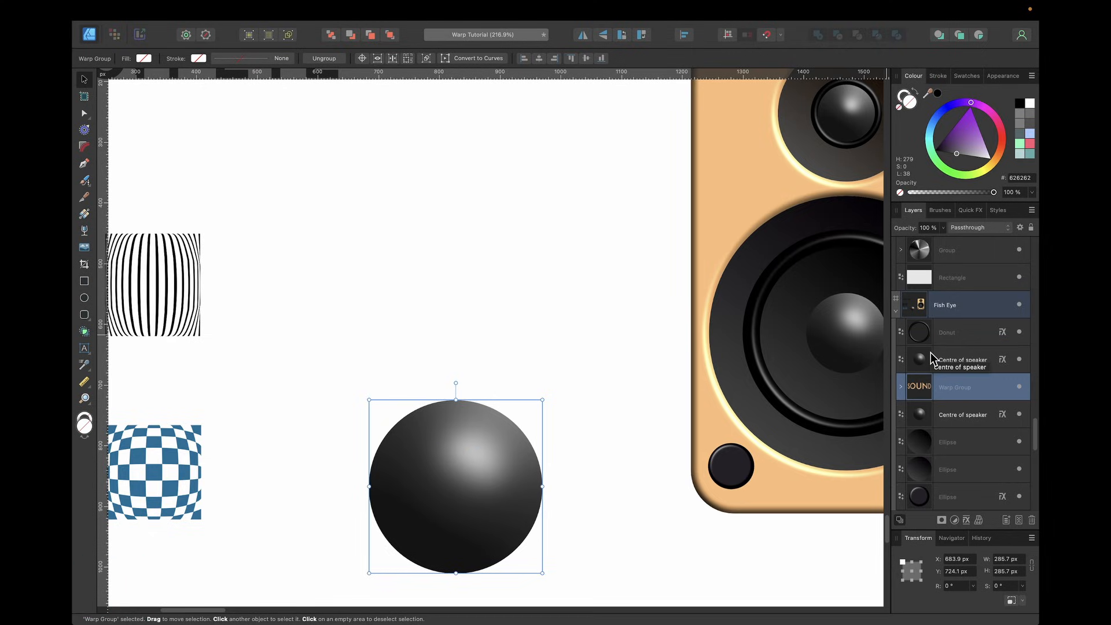
key("super+bracketright")
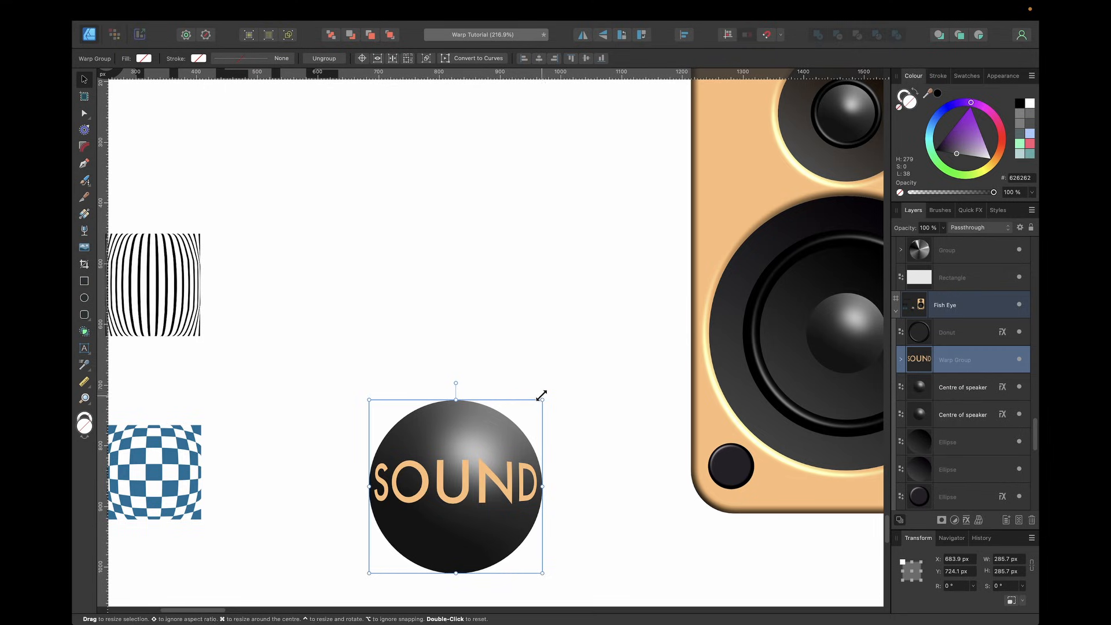
mouse_move(542, 396)
left_mouse_down()
mouse_move(553, 384)
mouse_move(534, 405)
left_mouse_up()
key("super+z")
scroll(535, 407, "down", 3)
scroll(534, 407, "up", 4)
scroll(534, 408, "up", 1)
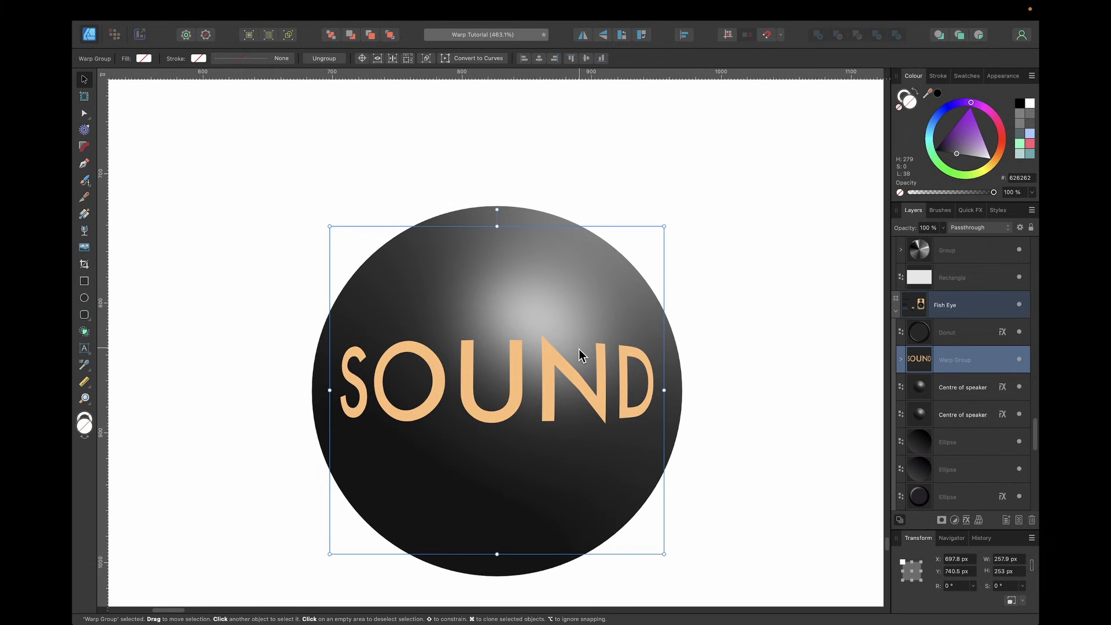
scroll(579, 349, "down", 7)
scroll(578, 349, "up", 2)
scroll(578, 348, "up", 1)
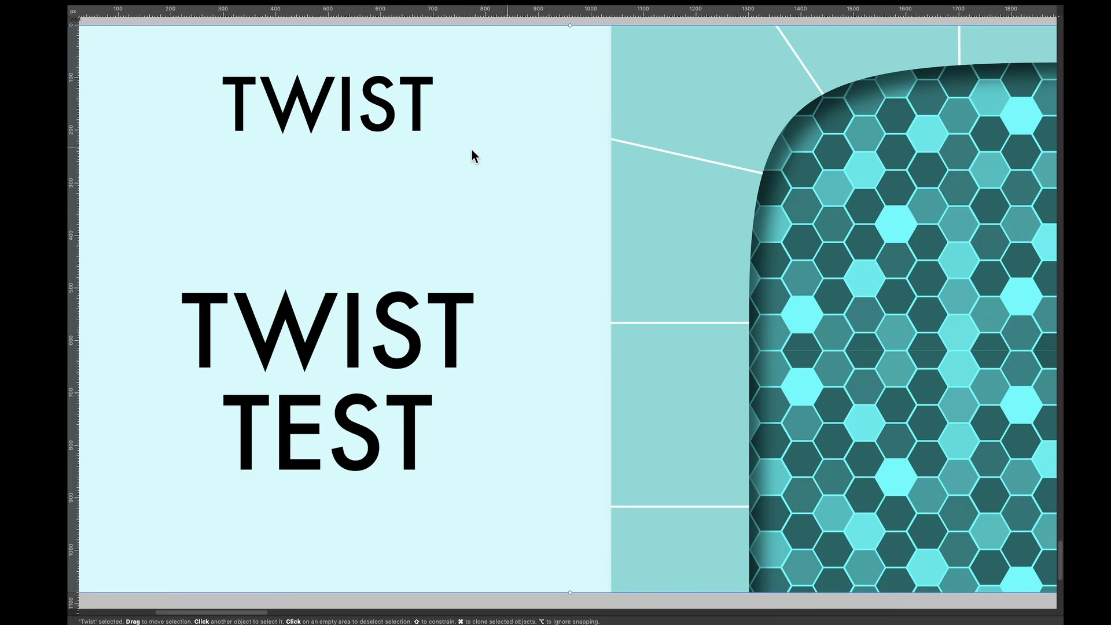
Put the TWIST TEST text in a warp group and set the warp to Twist at -21%
left_click(380, 320)
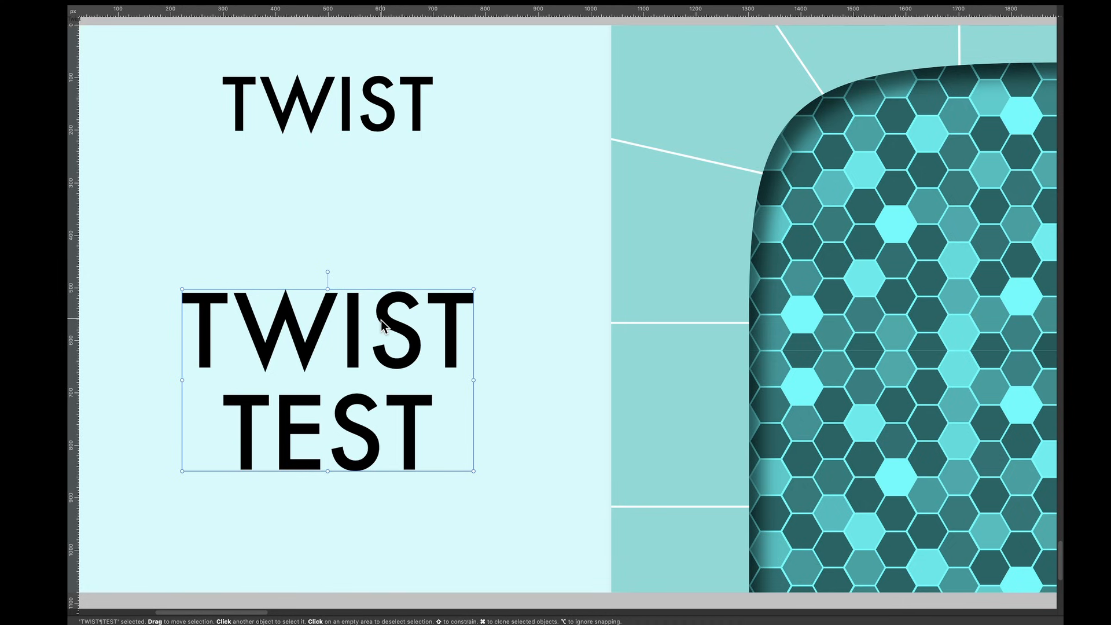
key("Tab")
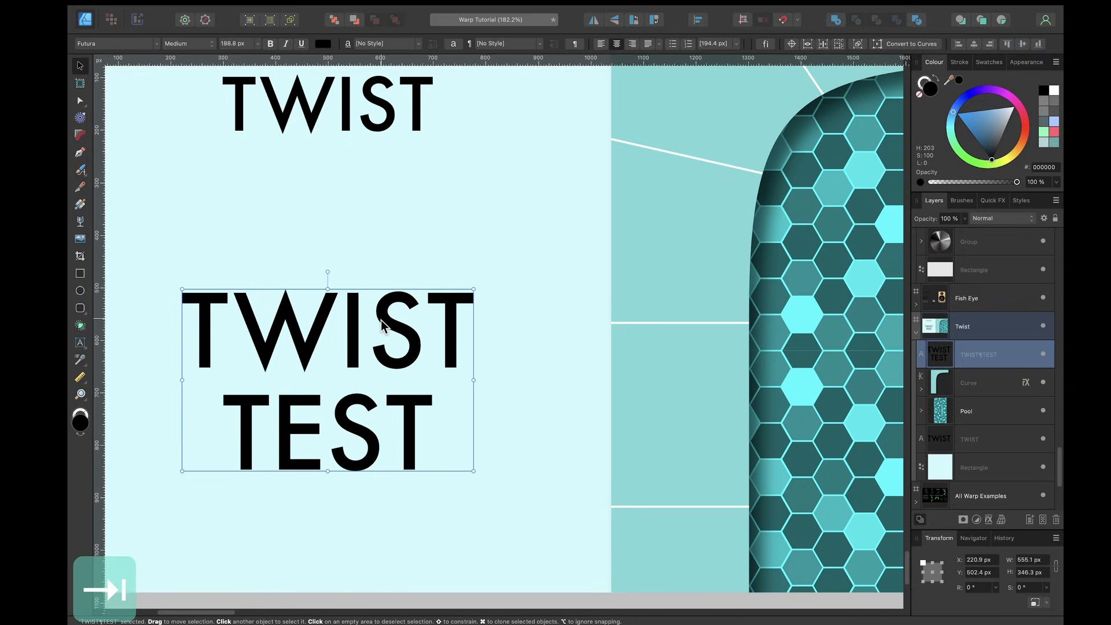
key("alt+super+g")
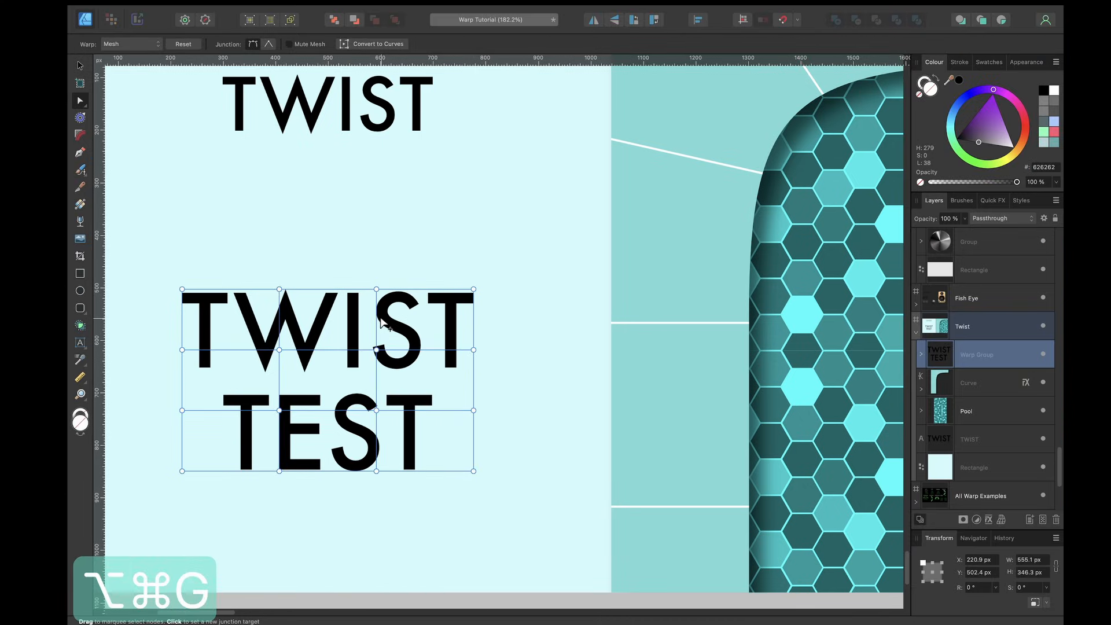
left_click(152, 44)
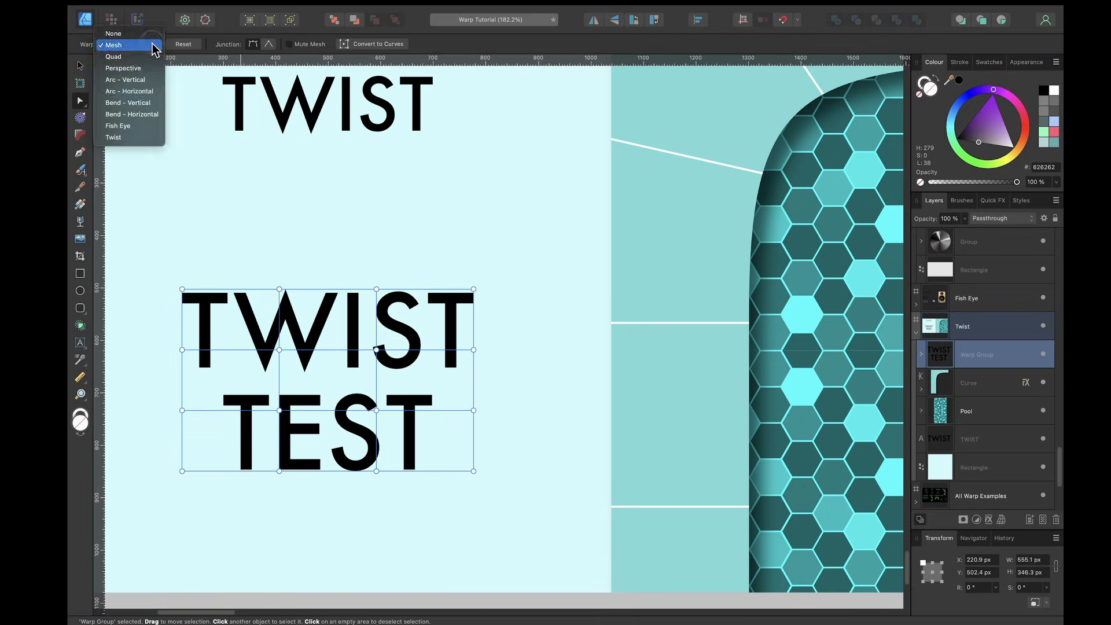
left_click(154, 140)
left_click(232, 44)
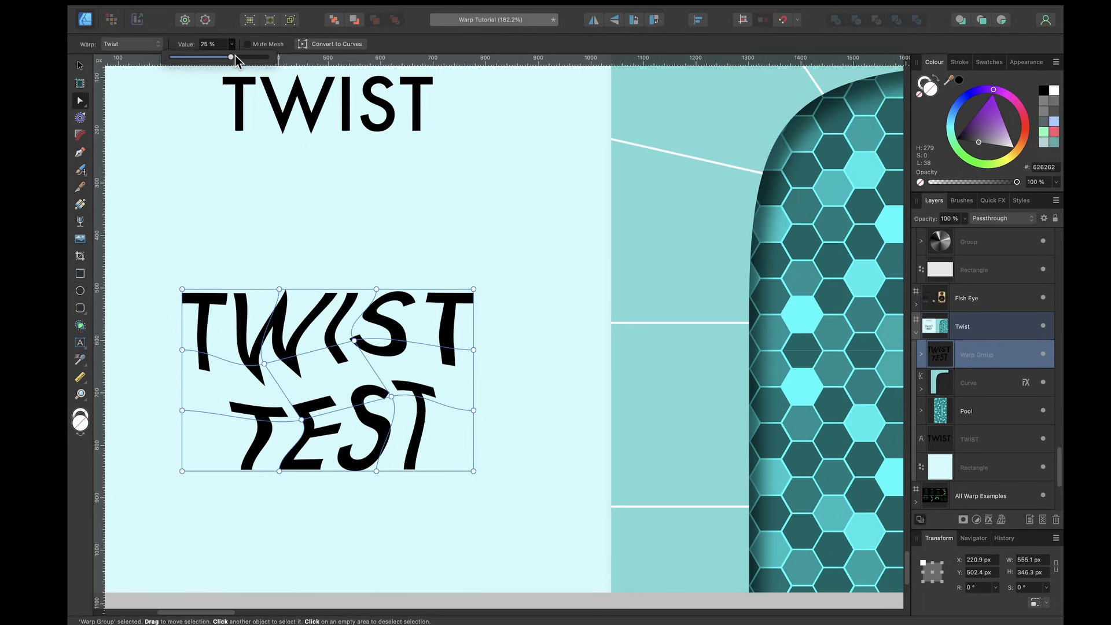
left_click_drag(233, 59, 208, 61)
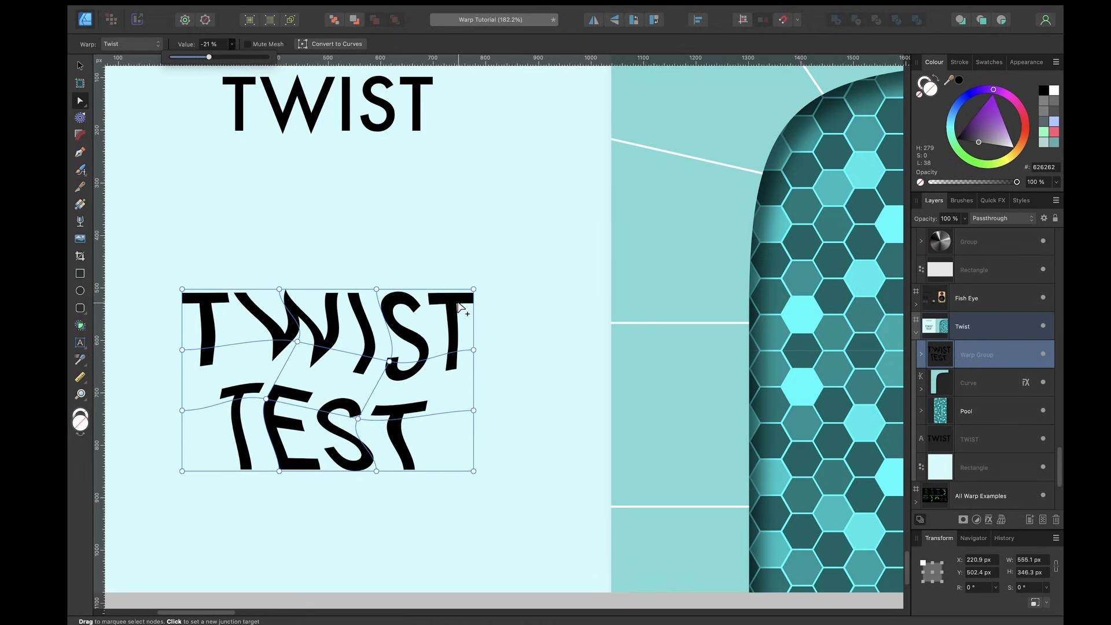
Bend the upper part of the right mesh edge of the TWIST TEST warp group slightly inward
scroll(457, 302, "up", 3)
scroll(457, 302, "left", 3)
scroll(457, 303, "down", 2)
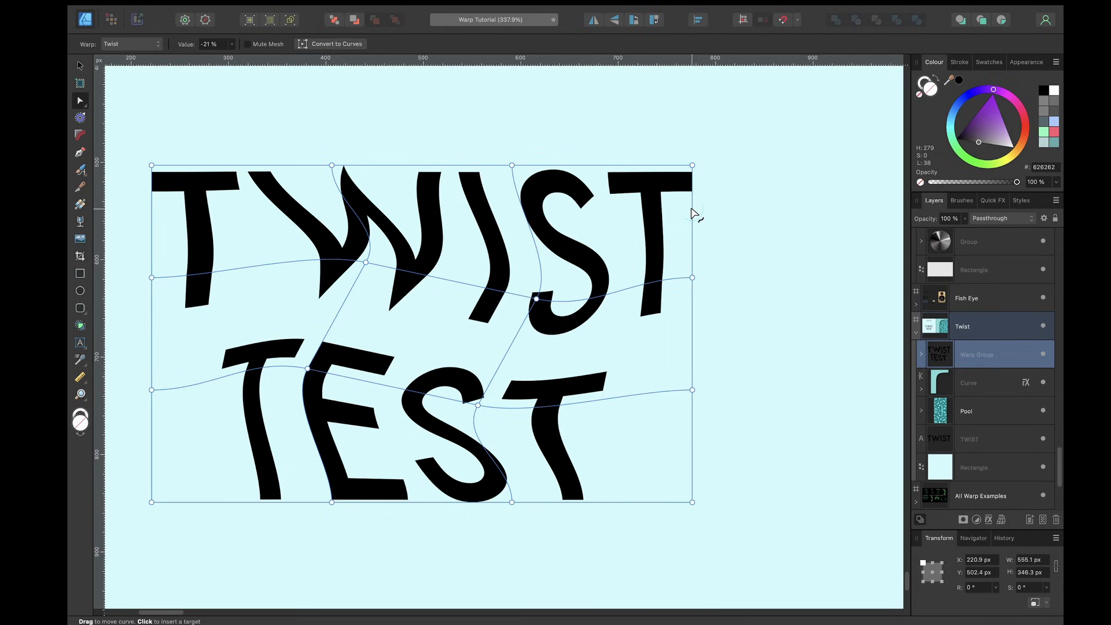
left_click(692, 210)
mouse_move(691, 209)
left_mouse_down()
mouse_move(732, 218)
mouse_move(675, 218)
mouse_move(734, 214)
mouse_move(655, 222)
mouse_move(723, 210)
mouse_move(674, 214)
left_mouse_up()
scroll(672, 213, "down", 4)
scroll(673, 213, "right", 10)
scroll(672, 213, "up", 2)
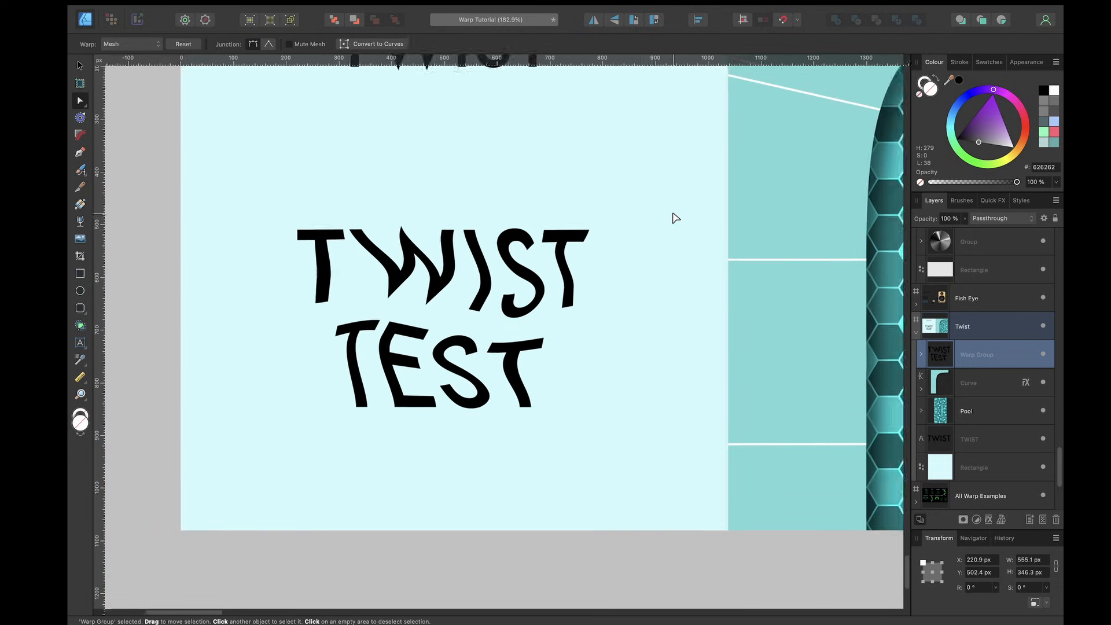
scroll(673, 216, "down", 1)
scroll(673, 216, "left", 6)
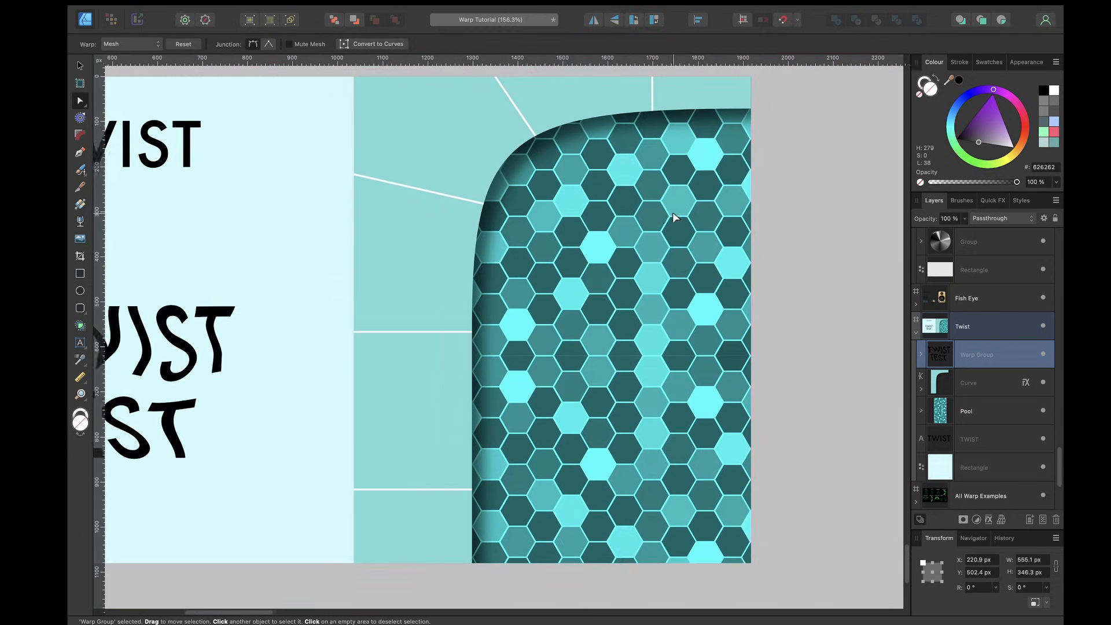
Apply a Twist warp group to the hexagon-tiled Pool group and set its value to 10%
left_click(80, 63)
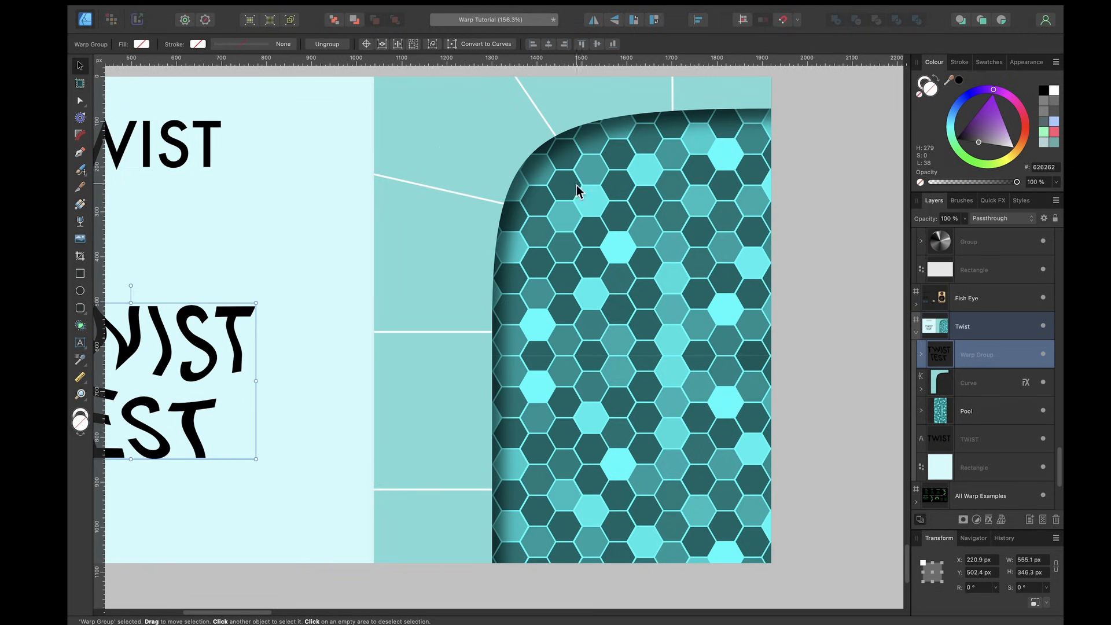
left_click(981, 412)
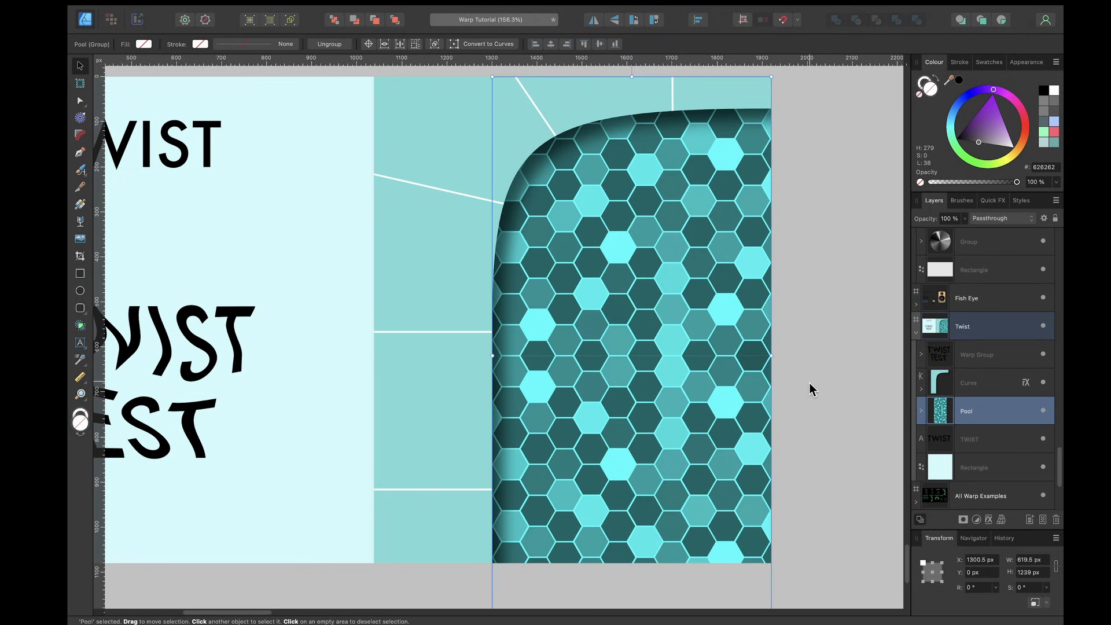
left_click(1003, 521)
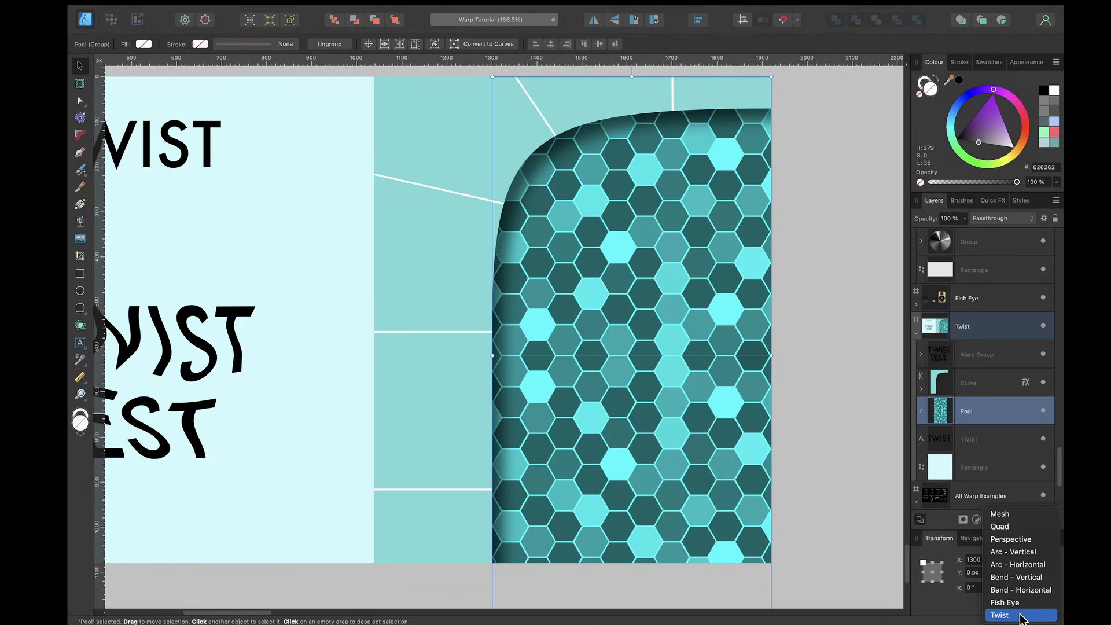
left_click(1014, 615)
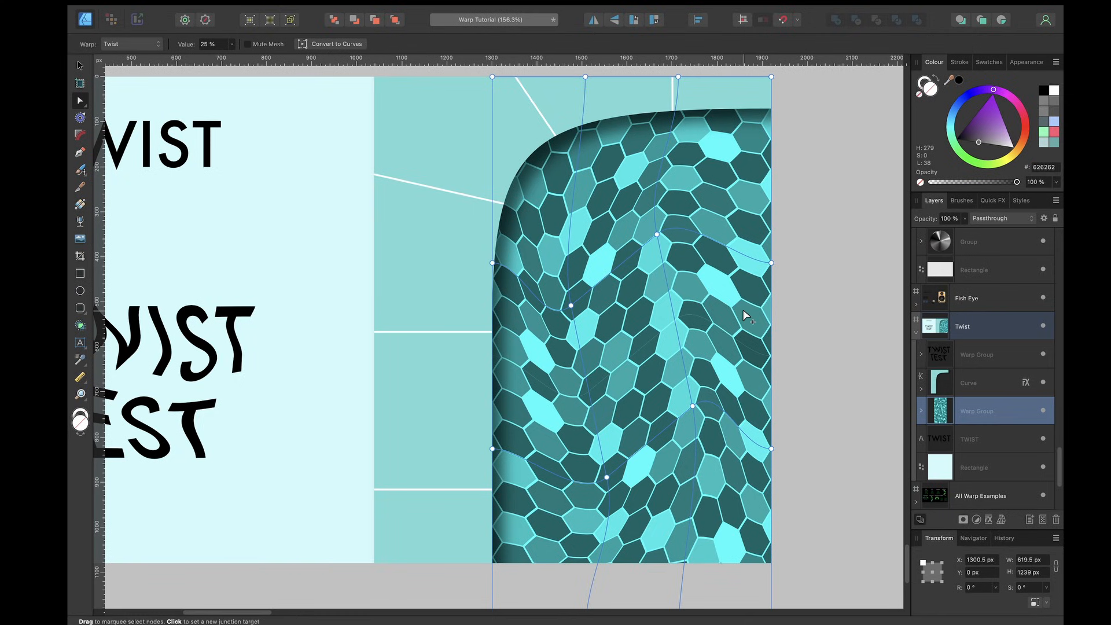
left_click(232, 45)
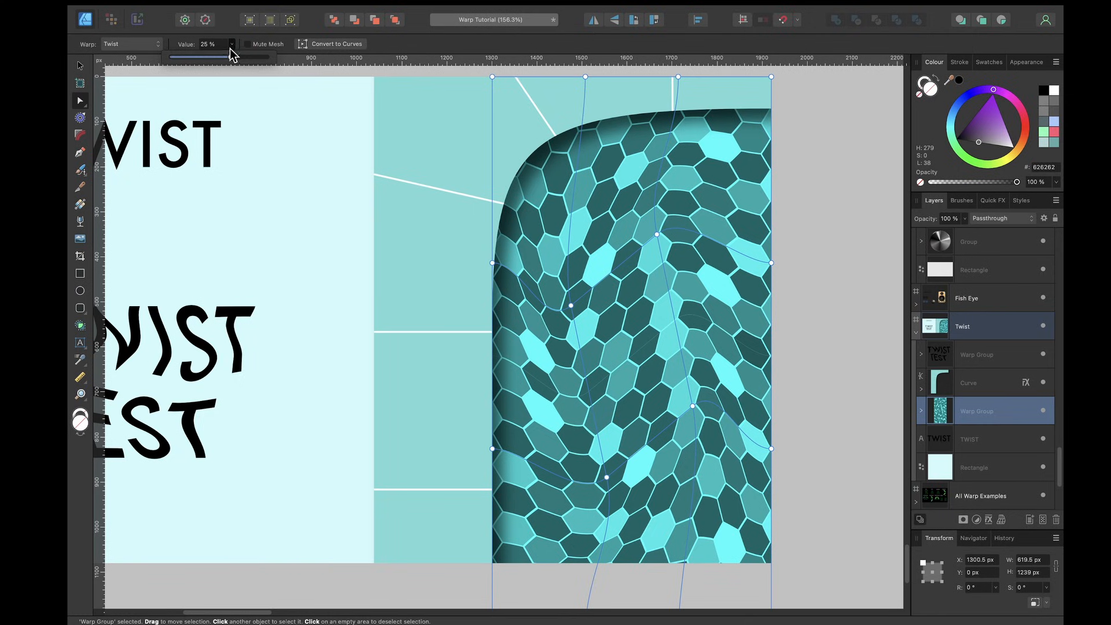
left_click_drag(231, 58, 224, 57)
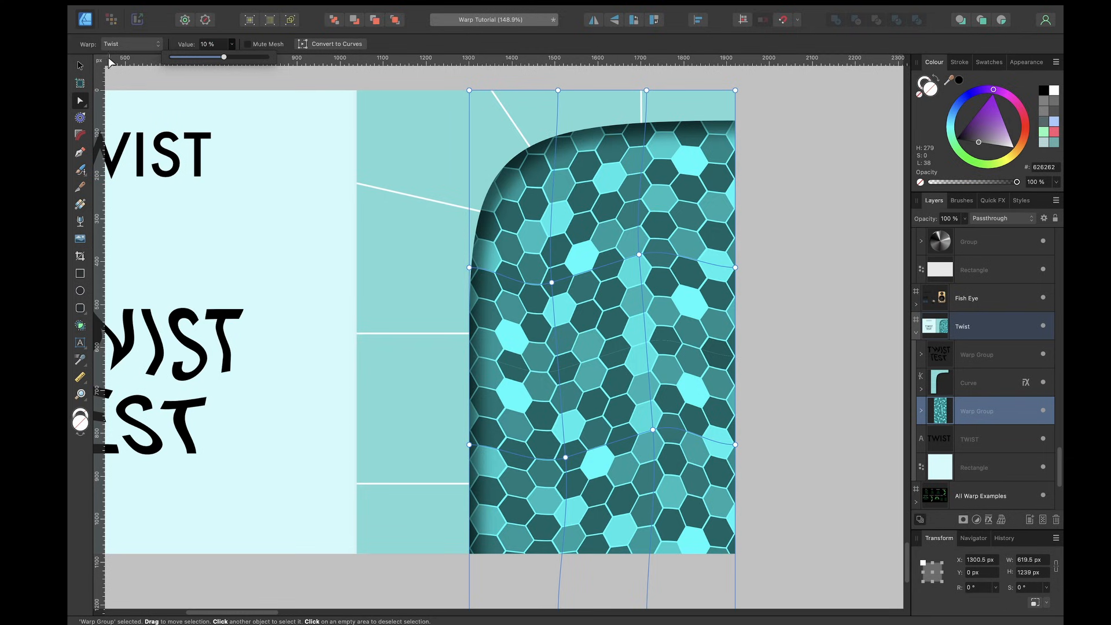
key("v")
scroll(602, 205, "left", 5)
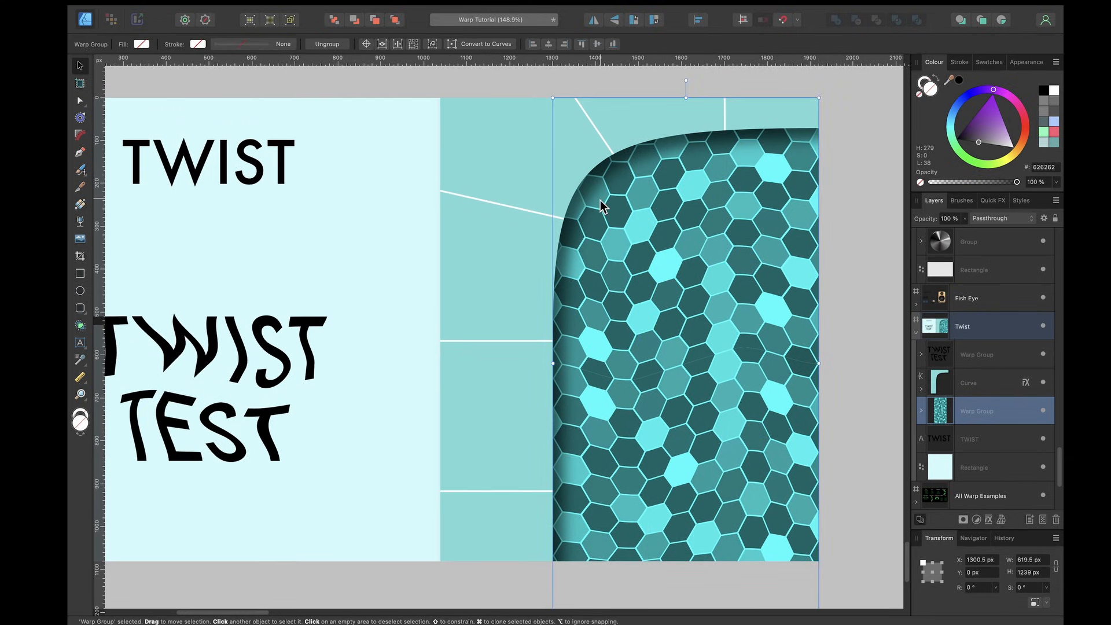
scroll(602, 205, "left", 4)
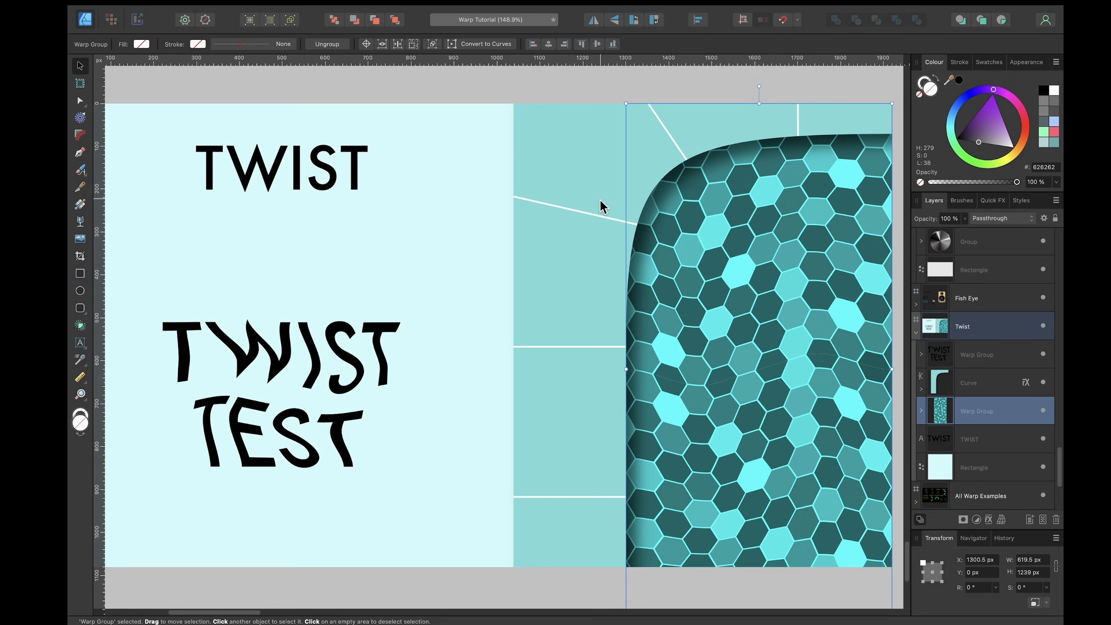